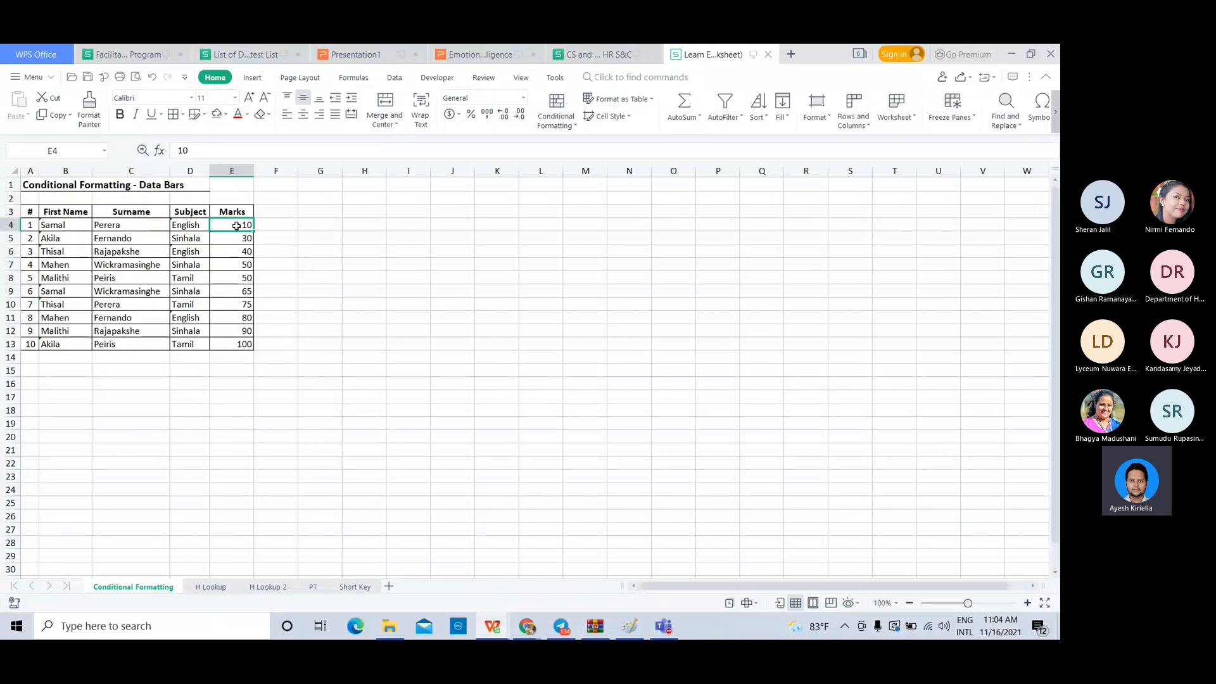
{"action": "left_click", "coordinate": [241, 212]}
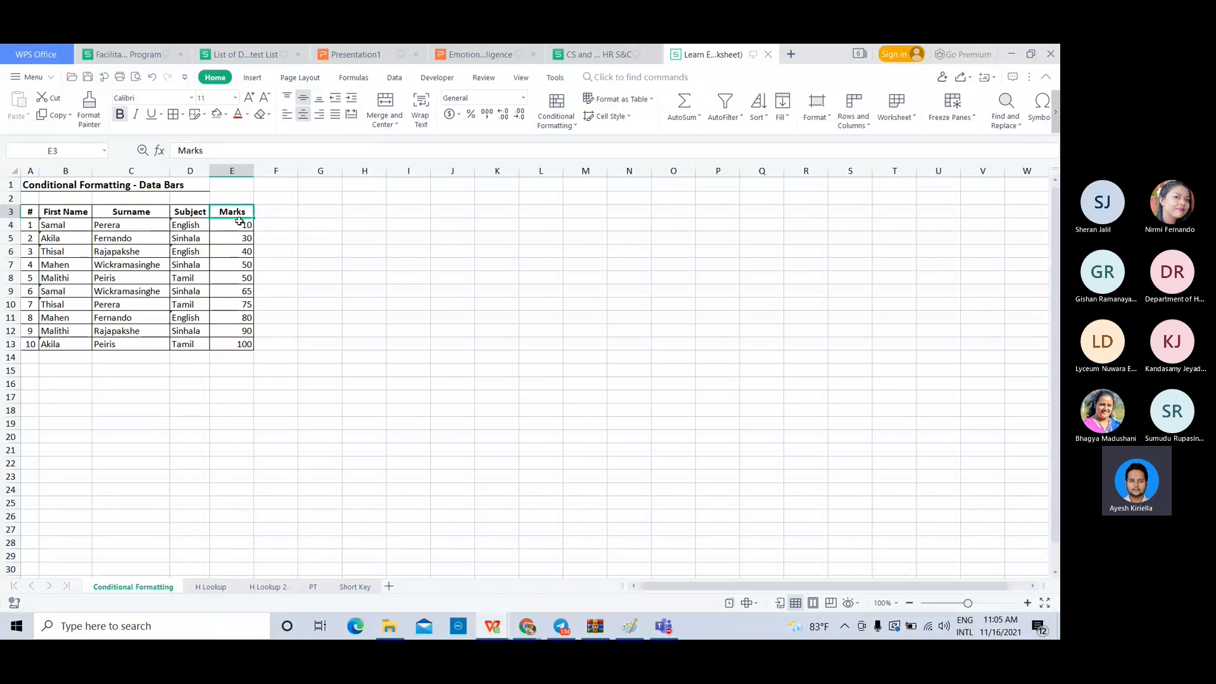
{"action": "left_click", "coordinate": [277, 230]}
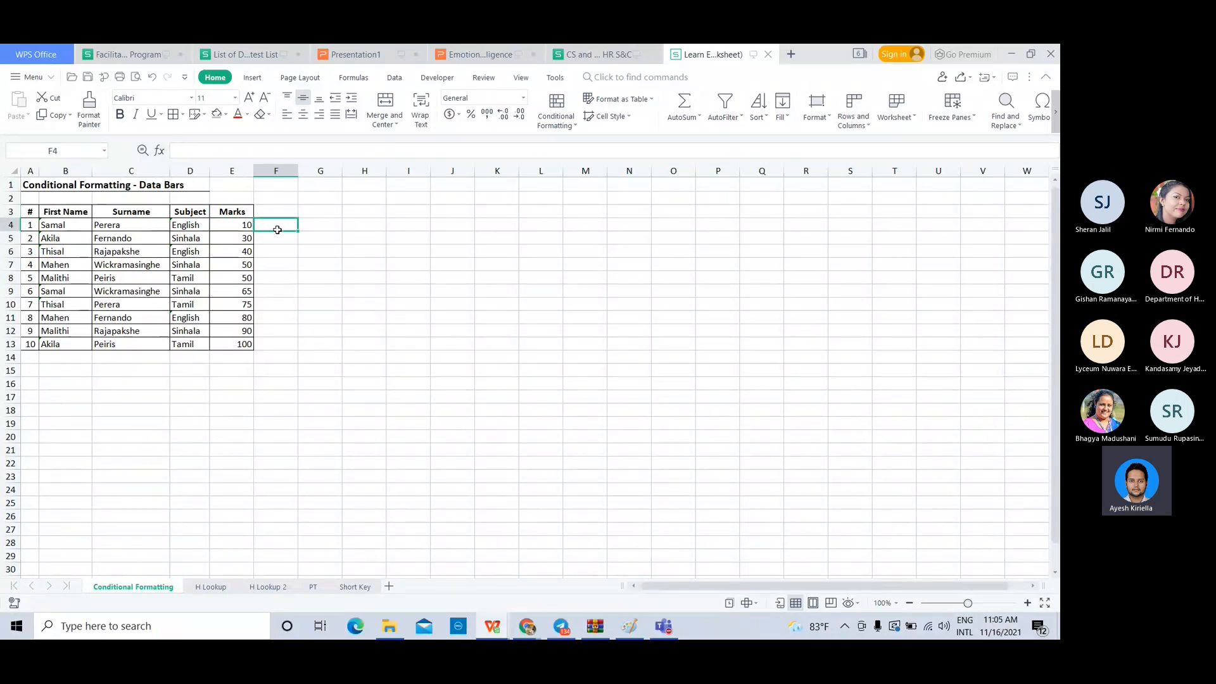
{"action": "left_click_drag", "start_coordinate": [247, 225], "coordinate": [245, 343]}
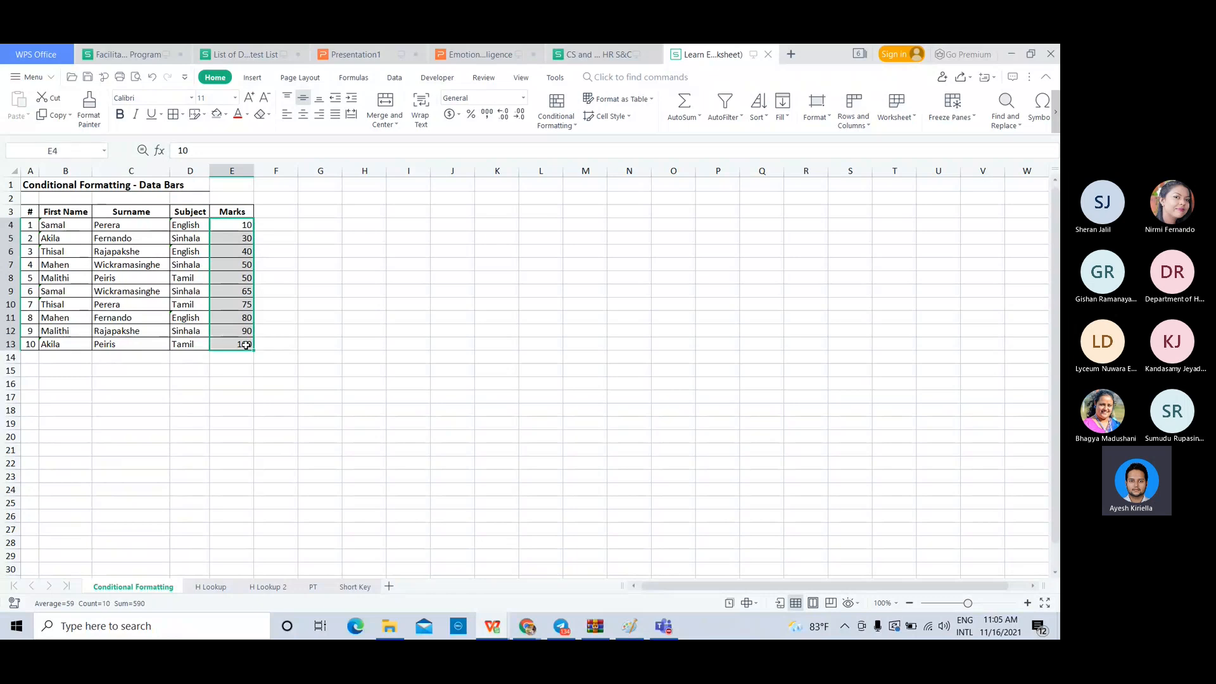
{"action": "left_click", "coordinate": [277, 227]}
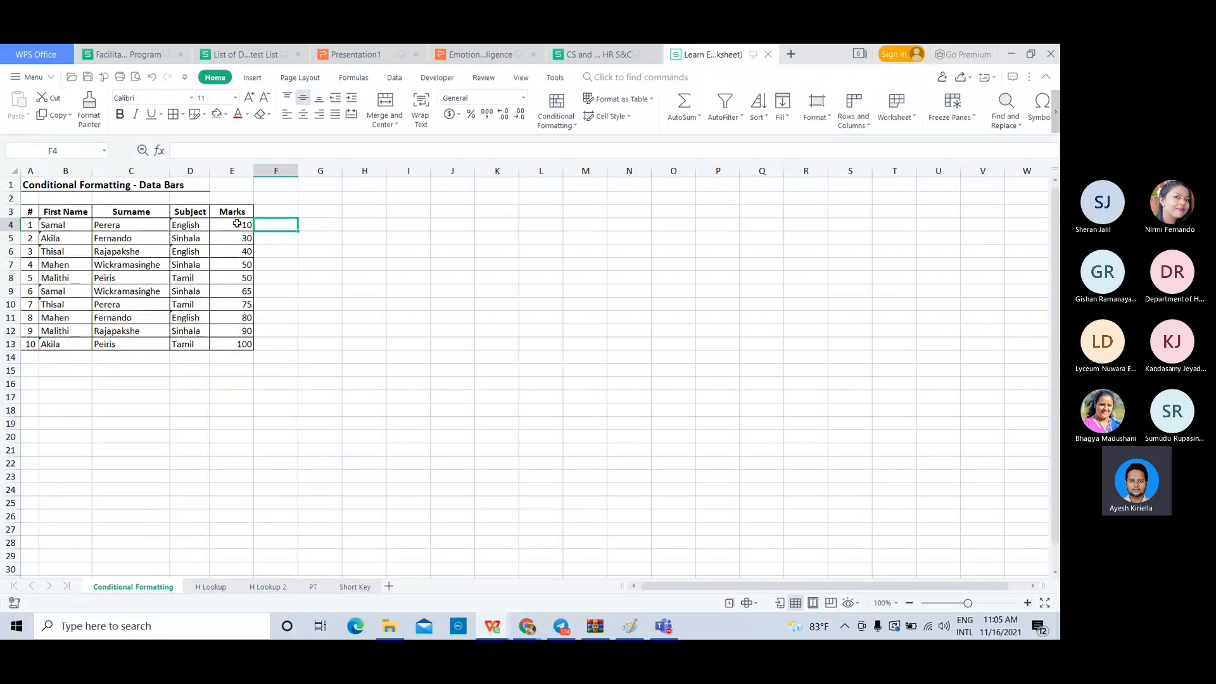
- Apply blue gradient-fill data bars to the marks in E4:E13 with conditional formatting
{"action": "left_click_drag", "start_coordinate": [237, 225], "coordinate": [237, 343]}
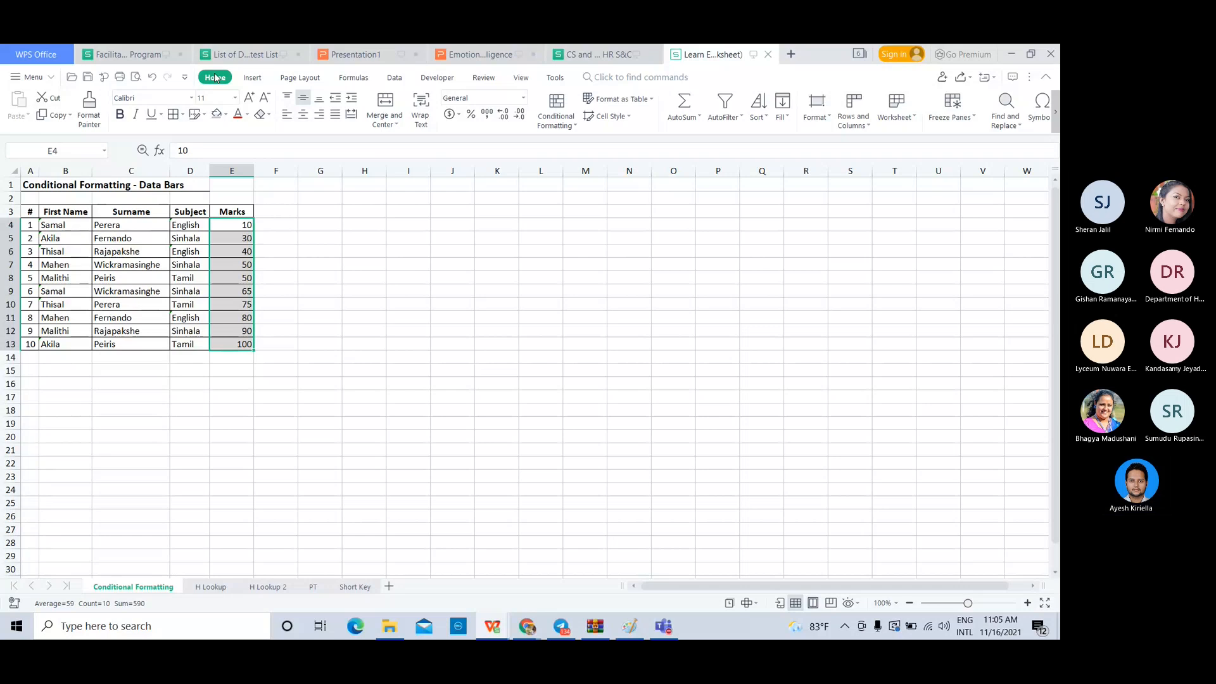
{"action": "left_click", "coordinate": [565, 118]}
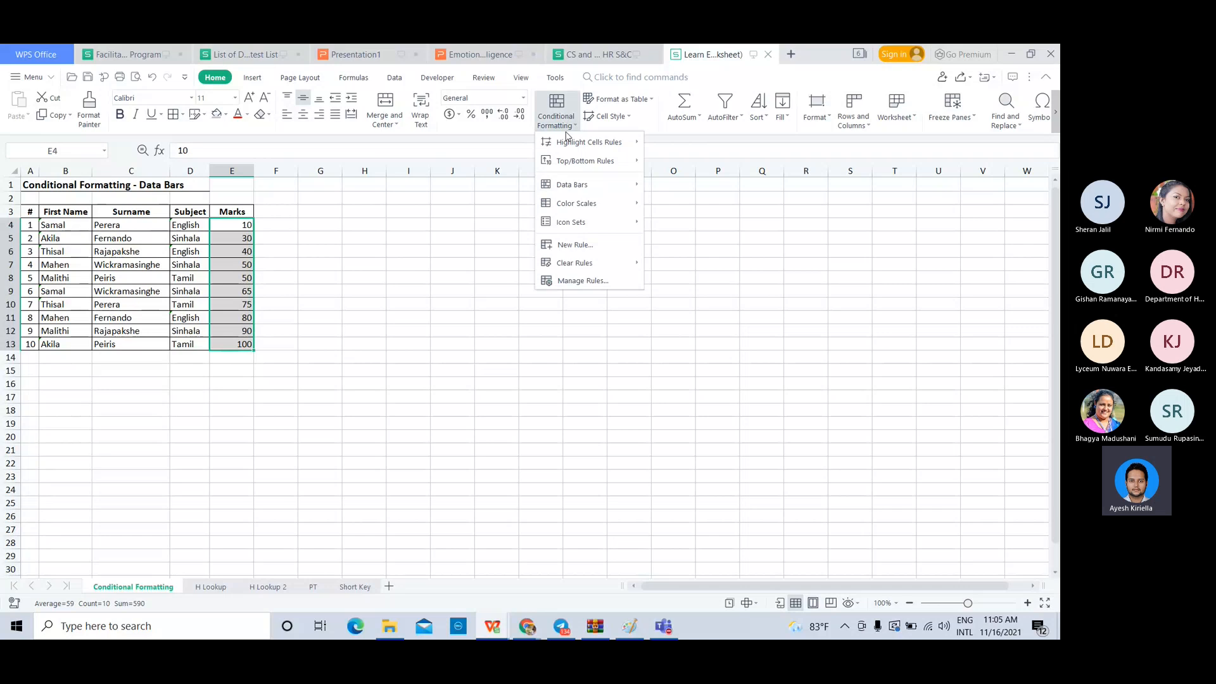
{"action": "mouse_move", "coordinate": [594, 203]}
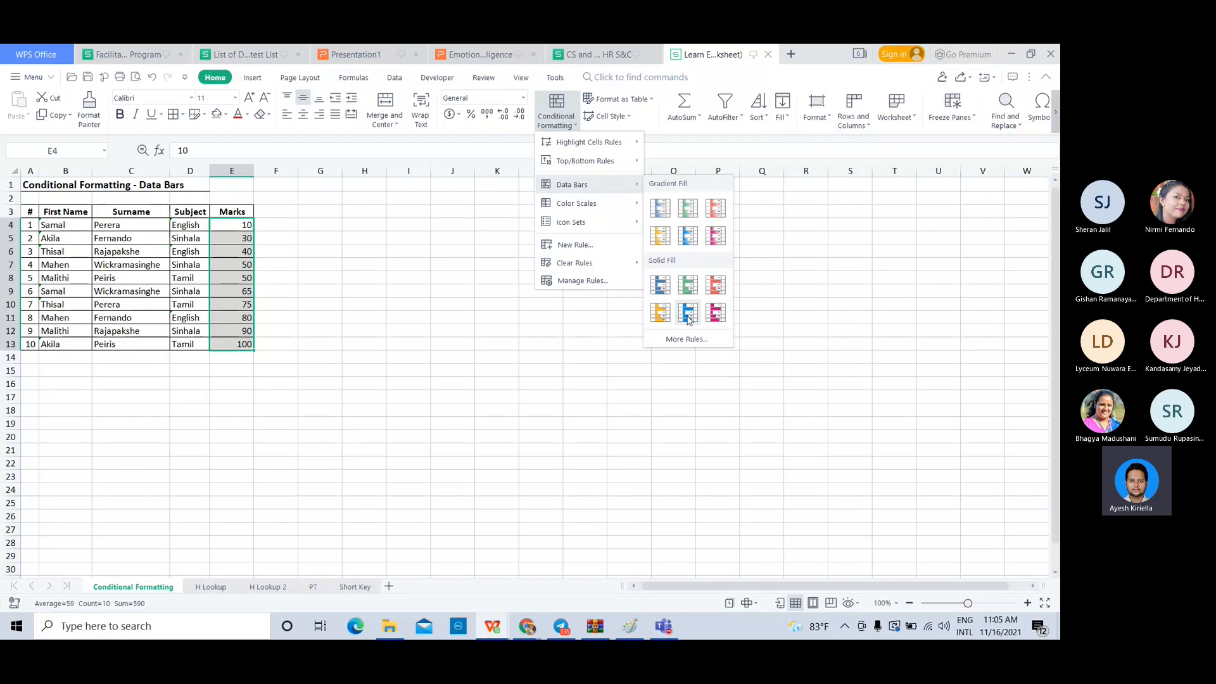
{"action": "left_click", "coordinate": [660, 212]}
{"action": "left_click", "coordinate": [367, 297]}
- Set the mark in E4 first to 30 and finally to 100, and widen the Marks column to roughly eight times its width
{"action": "left_click", "coordinate": [243, 226]}
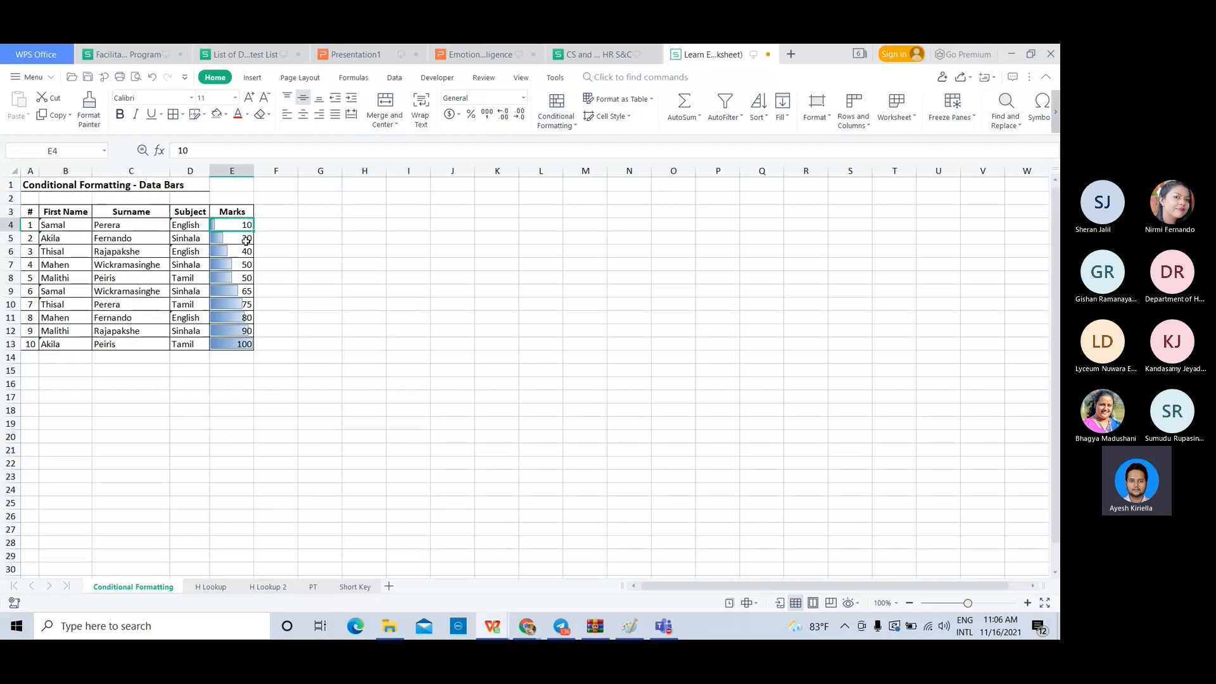
{"action": "type", "text": "30"}
{"action": "key", "text": "Return"}
{"action": "key", "text": "Up"}
{"action": "type", "text": "100"}
{"action": "key", "text": "Return"}
{"action": "left_click", "coordinate": [252, 226]}
{"action": "left_click_drag", "start_coordinate": [254, 171], "coordinate": [577, 171]}
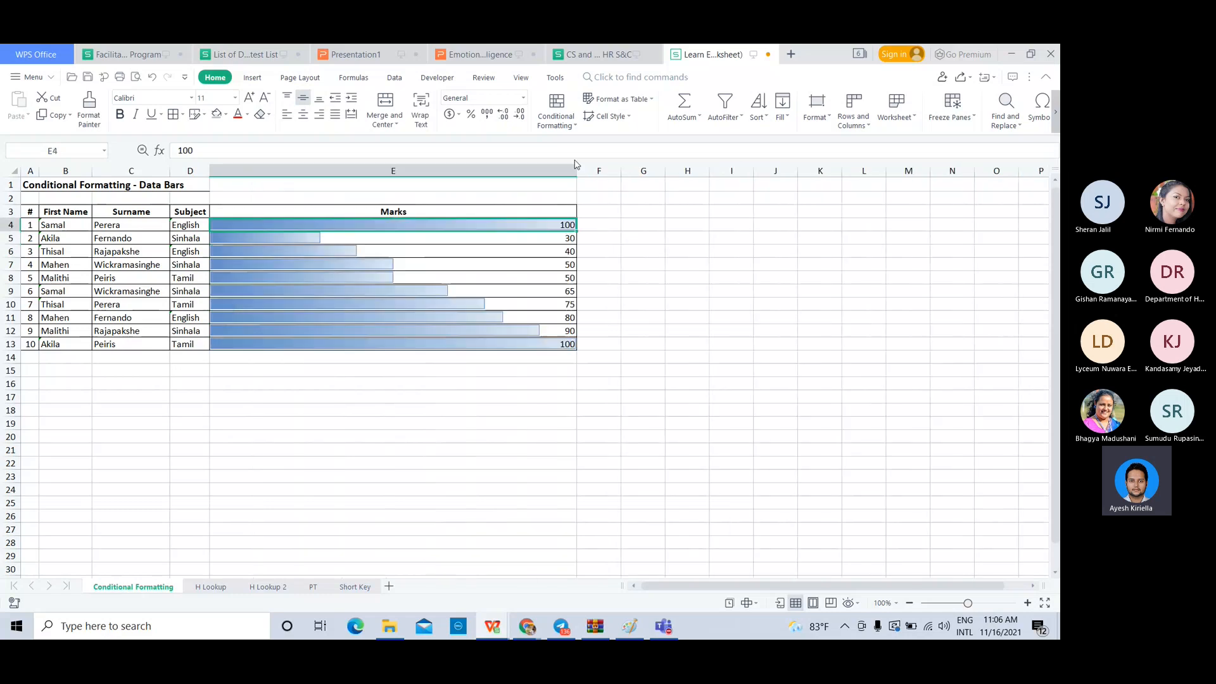
- Compare the lengths of the data bars in the Marks column with the mark in each row
{"action": "left_click", "coordinate": [510, 335]}
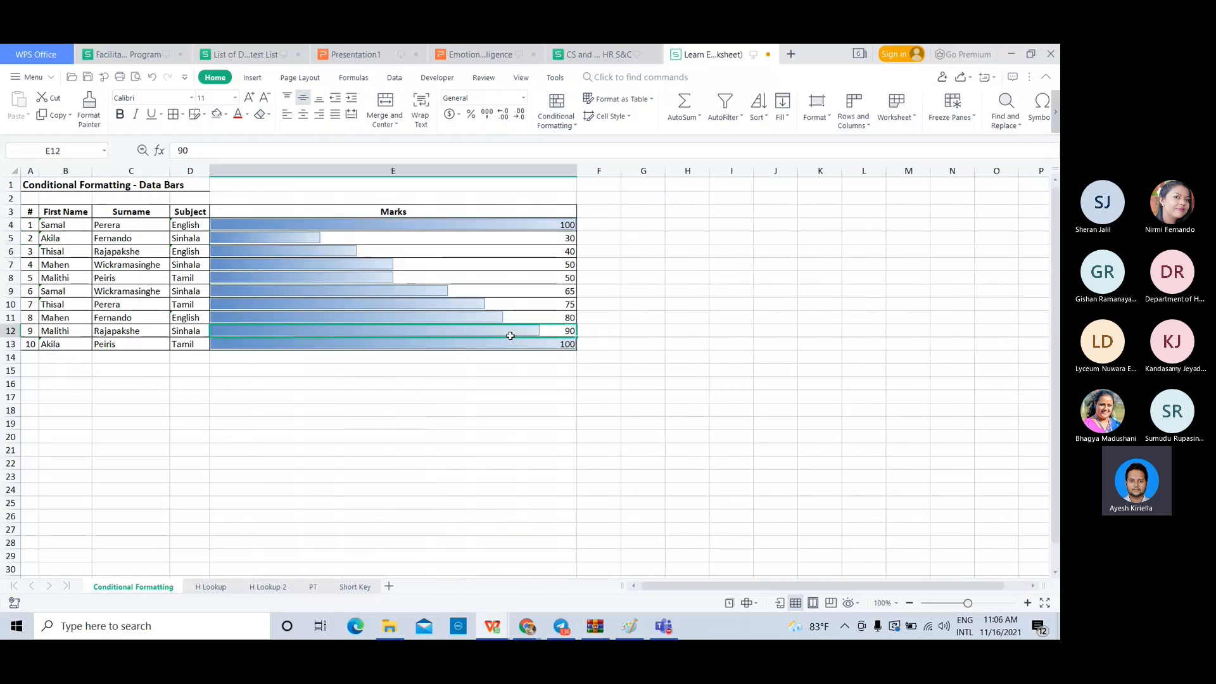
{"action": "left_click", "coordinate": [530, 230]}
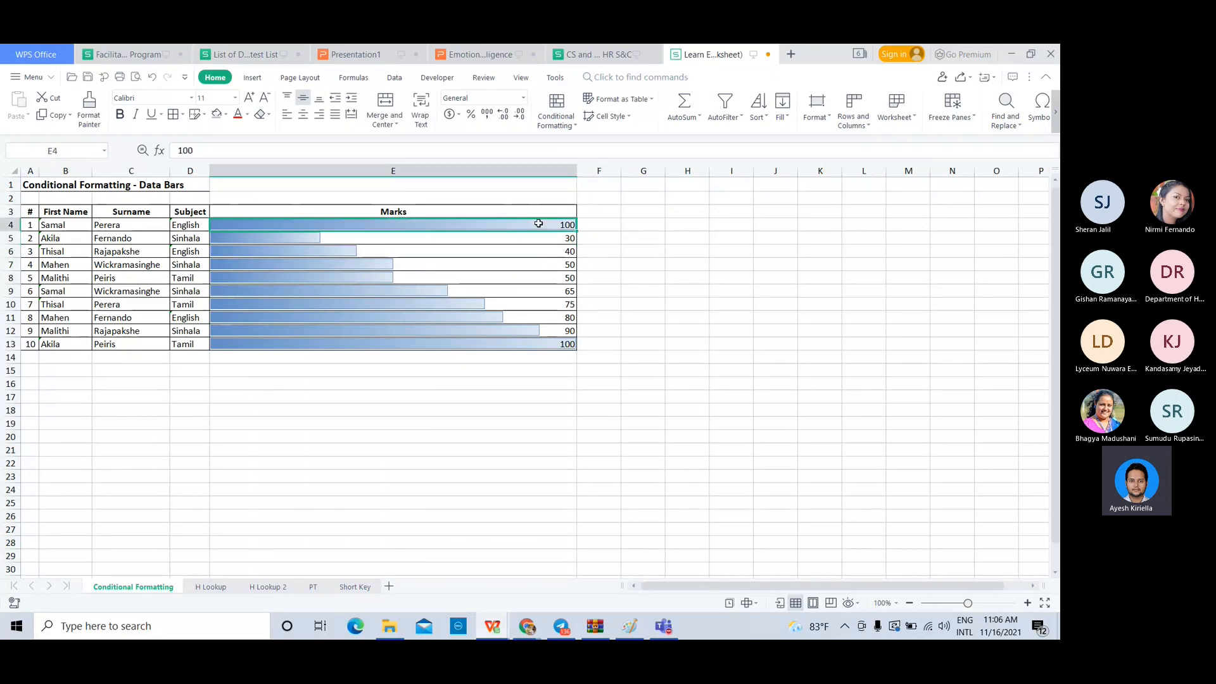
{"action": "left_click", "coordinate": [481, 245]}
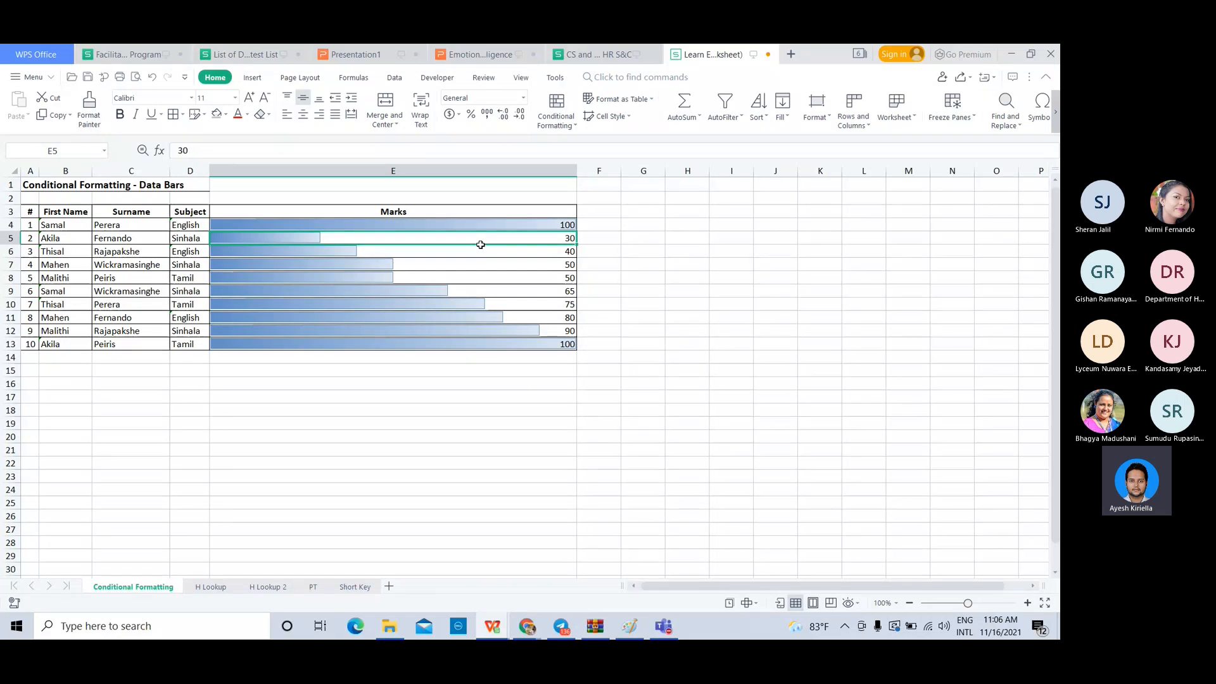
{"action": "left_click", "coordinate": [466, 289]}
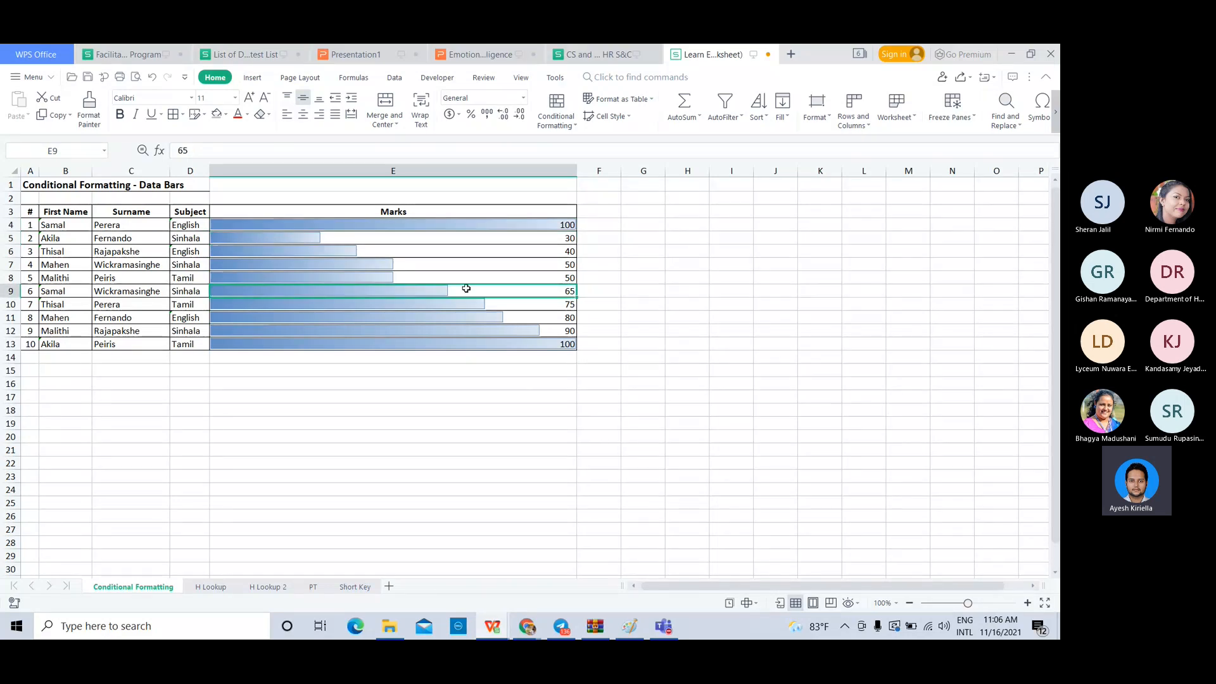
{"action": "left_click", "coordinate": [466, 273]}
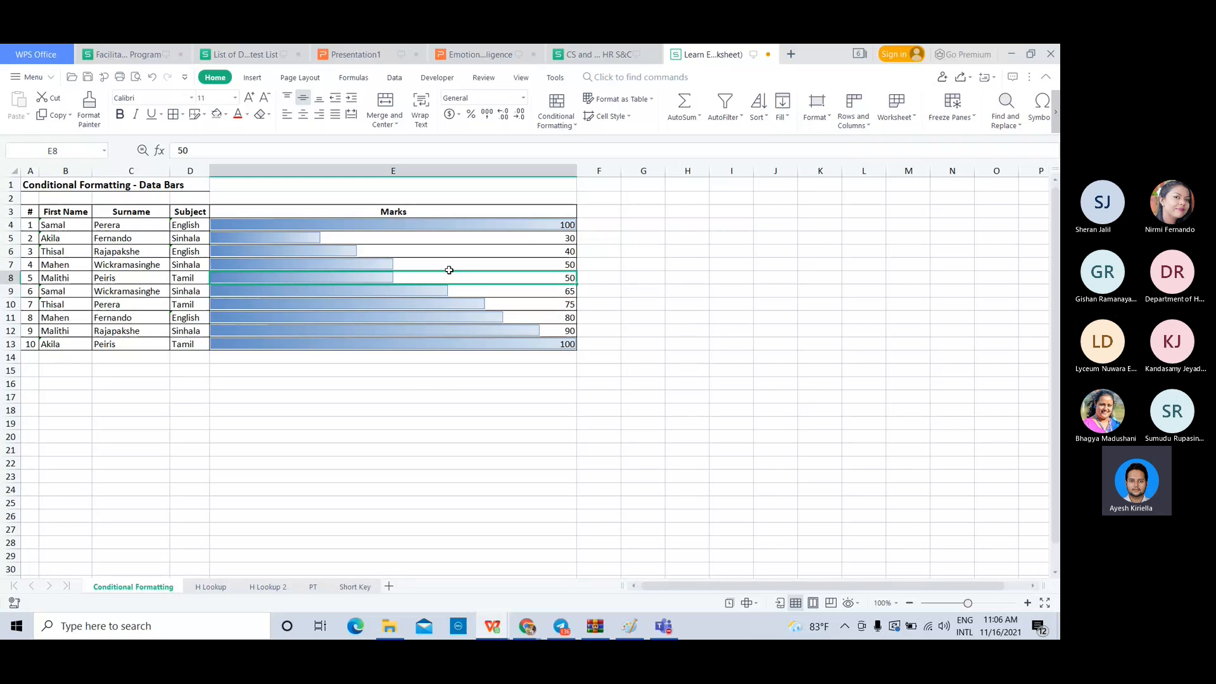
{"action": "left_click", "coordinate": [445, 264]}
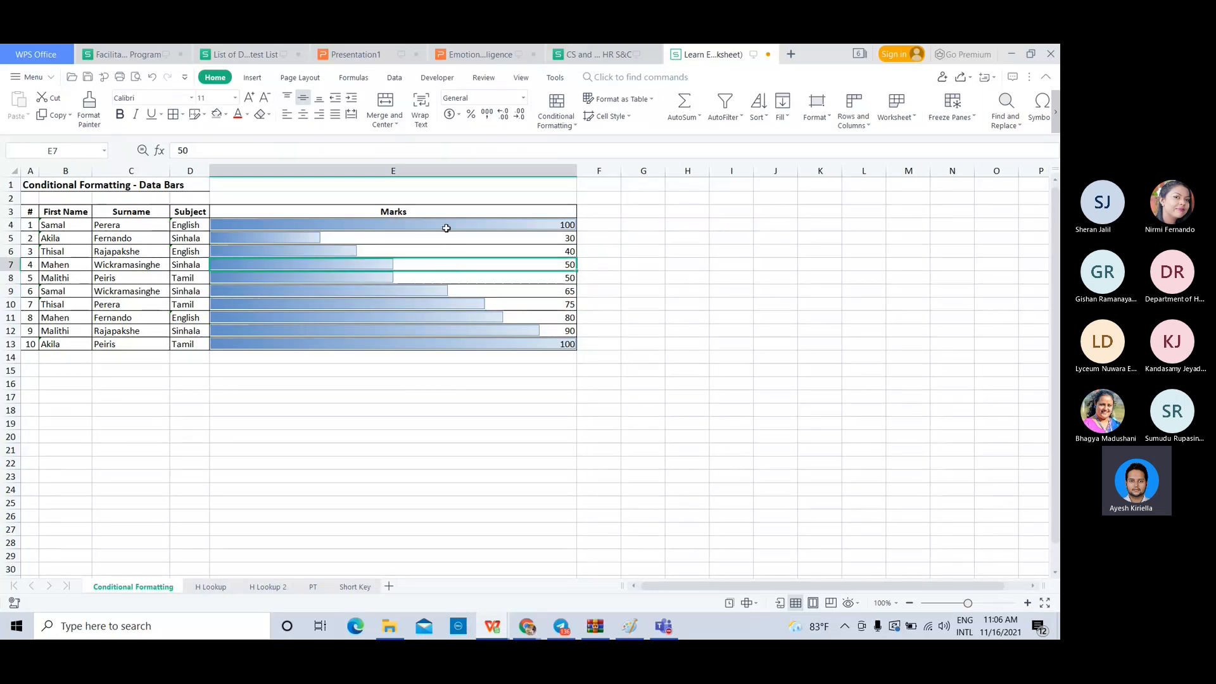
{"action": "left_click", "coordinate": [528, 239]}
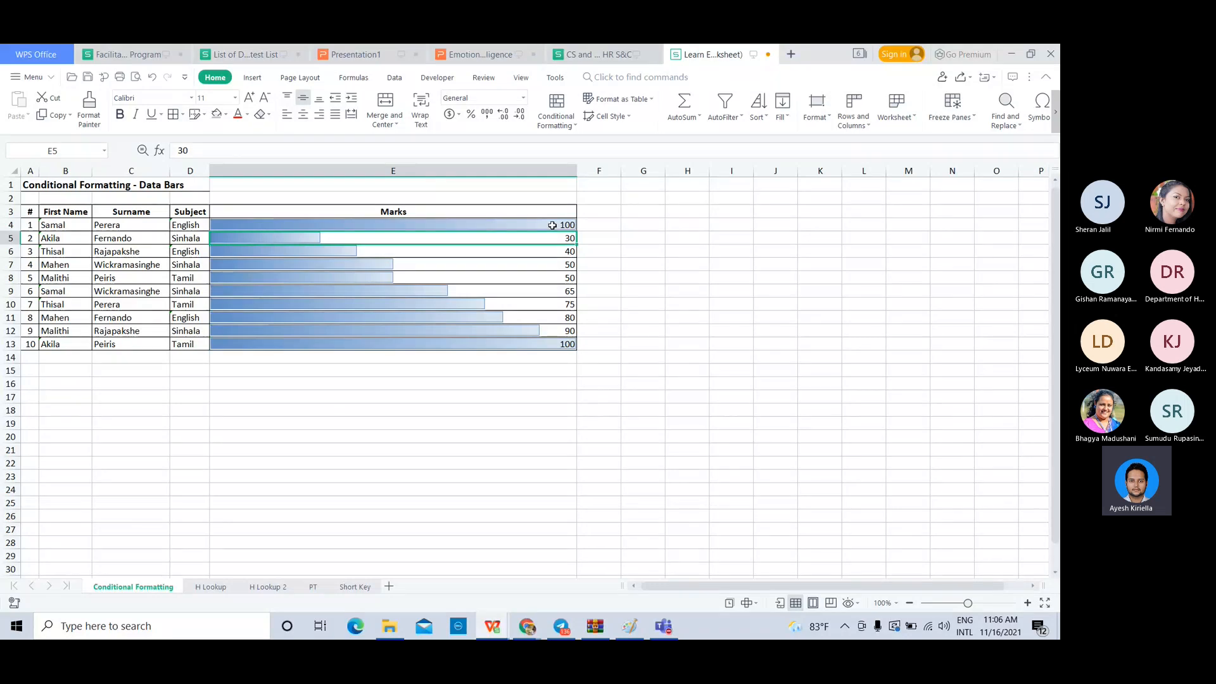
{"action": "left_click", "coordinate": [552, 225]}
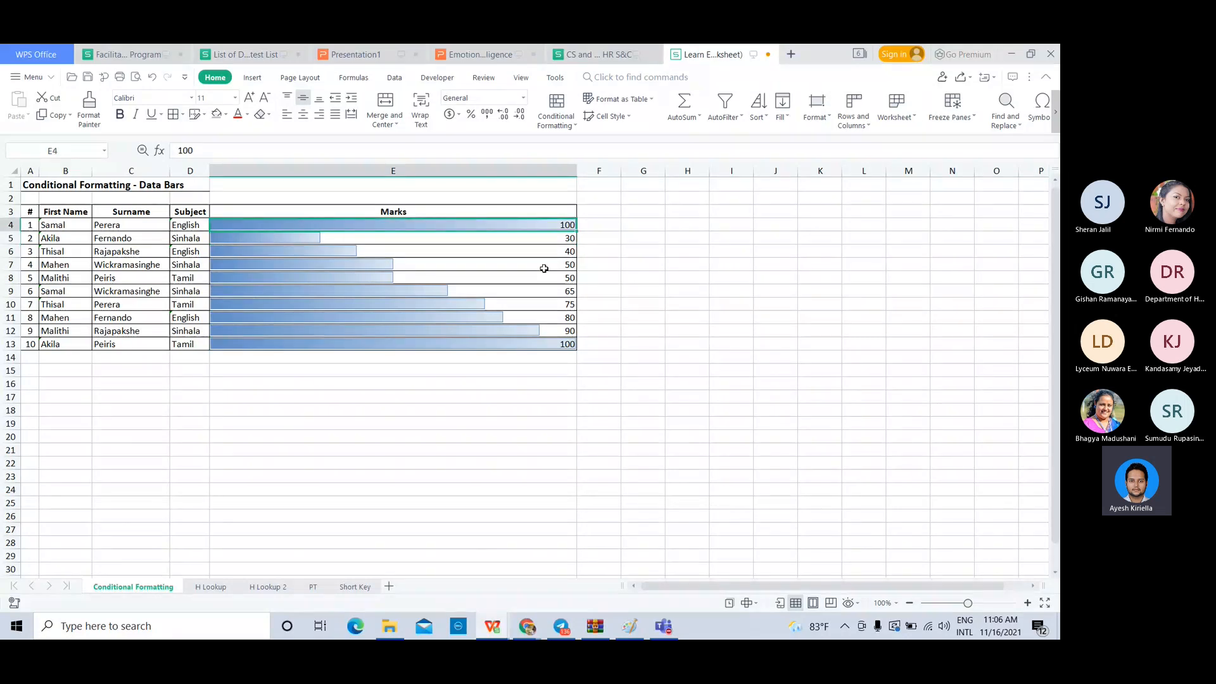
{"action": "left_click", "coordinate": [544, 268]}
{"action": "left_click", "coordinate": [509, 230]}
- Start a custom data bar rule for the marks in E4:E13 and set its solid fill colour to light green
{"action": "mouse_move", "coordinate": [510, 232]}
{"action": "left_mouse_down"}
{"action": "mouse_move", "coordinate": [544, 257]}
{"action": "mouse_move", "coordinate": [547, 342]}
{"action": "left_mouse_up"}
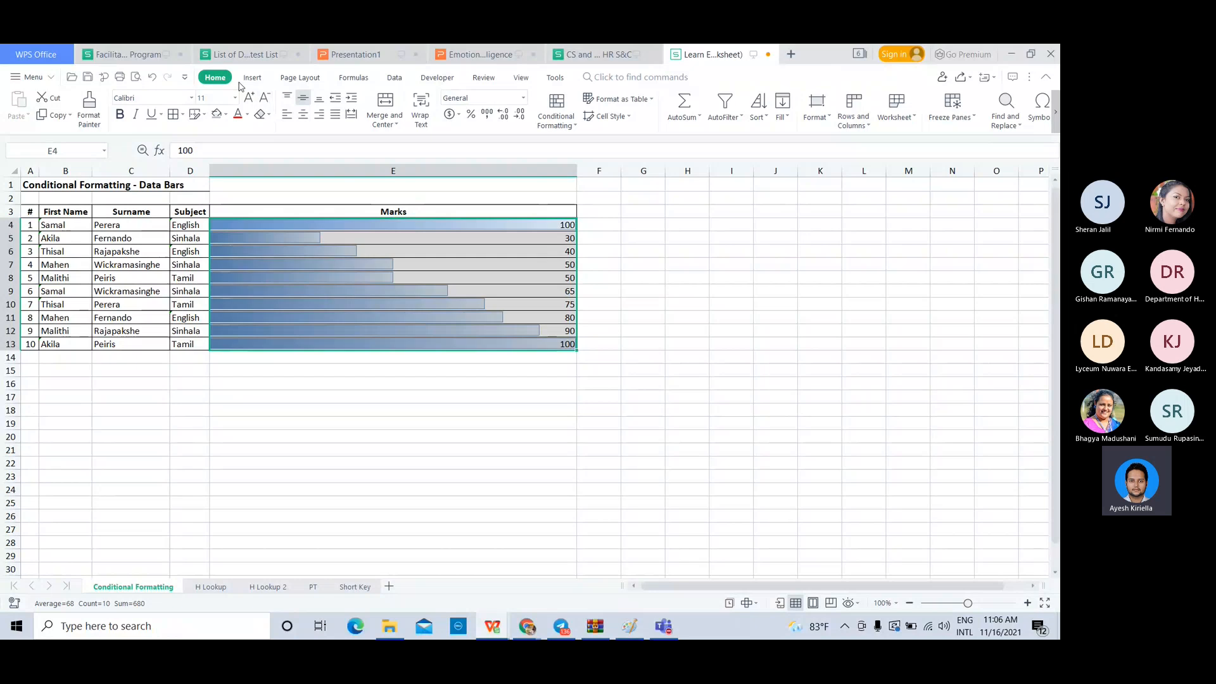
{"action": "left_click", "coordinate": [557, 107]}
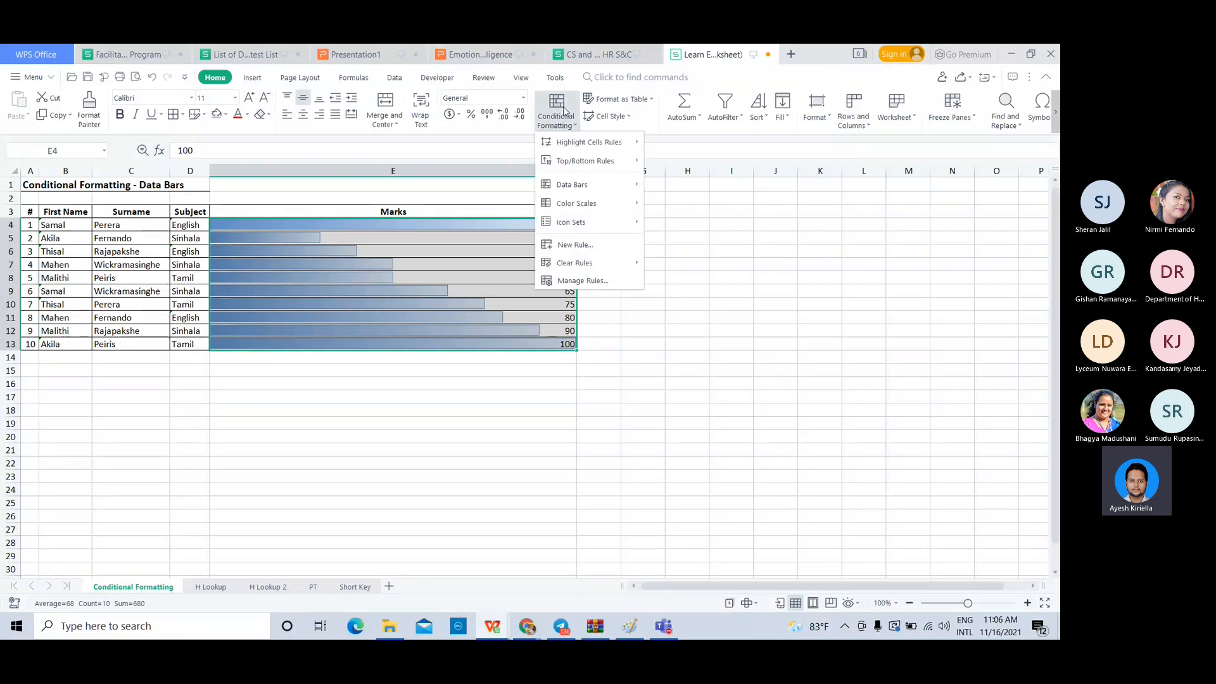
{"action": "mouse_move", "coordinate": [602, 185]}
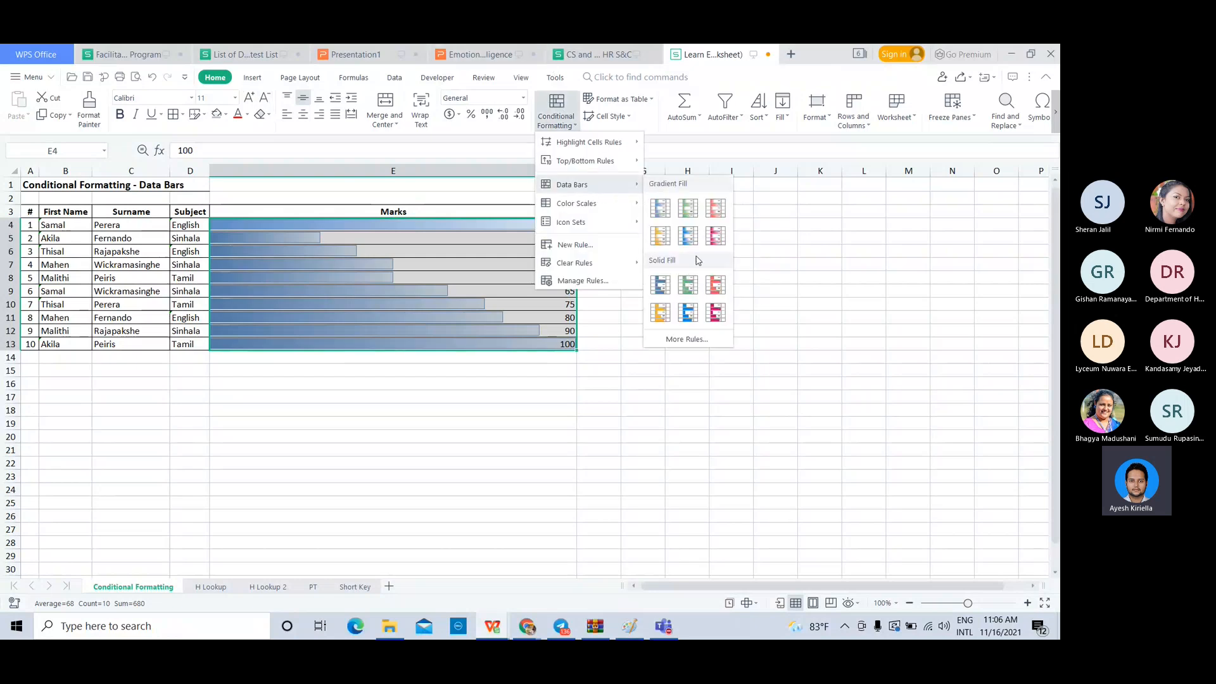
{"action": "left_click", "coordinate": [697, 339]}
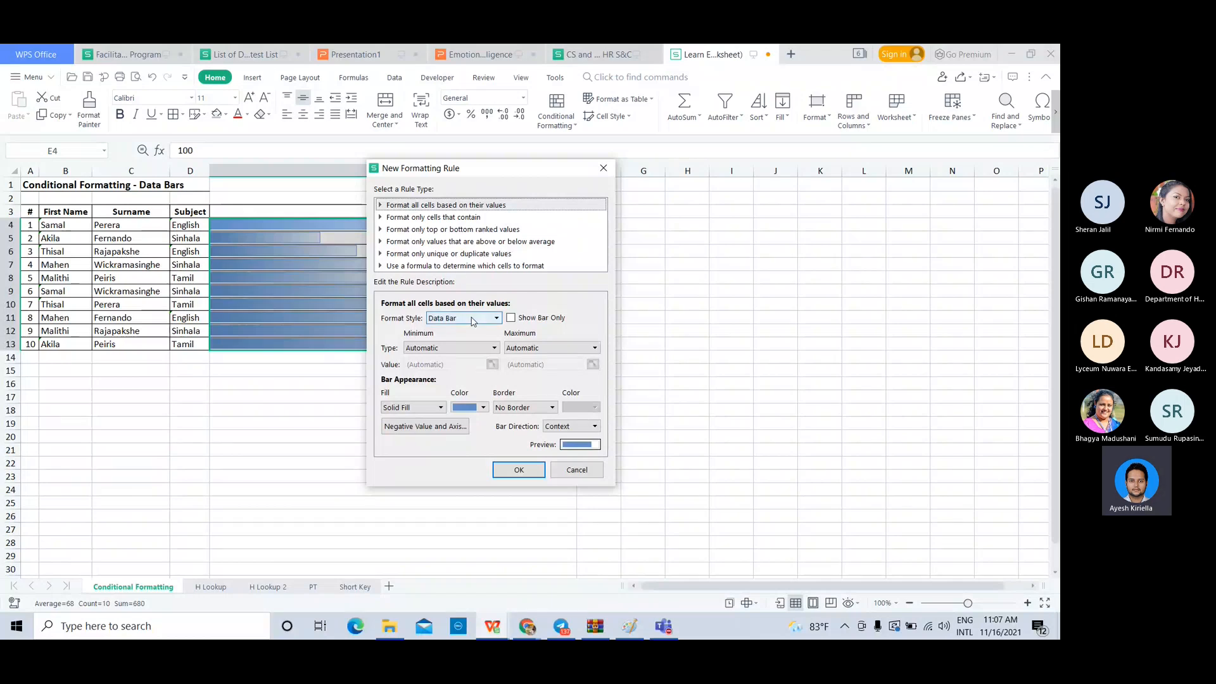
{"action": "left_click", "coordinate": [484, 408]}
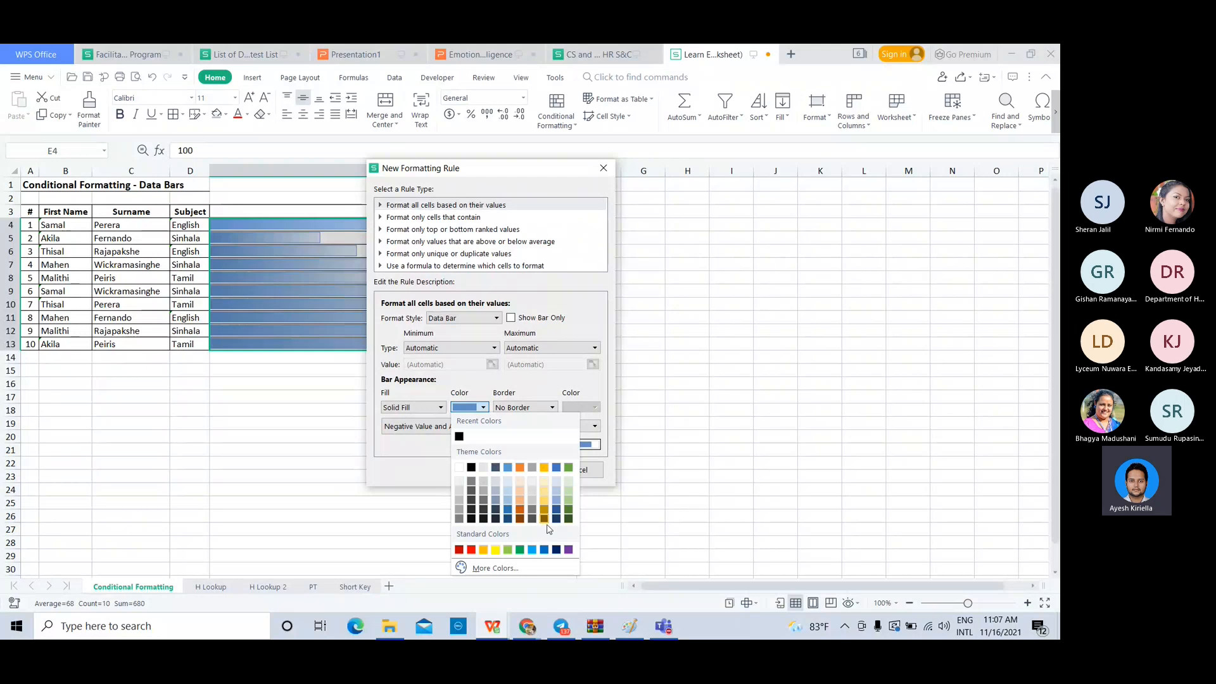
{"action": "left_click", "coordinate": [519, 550]}
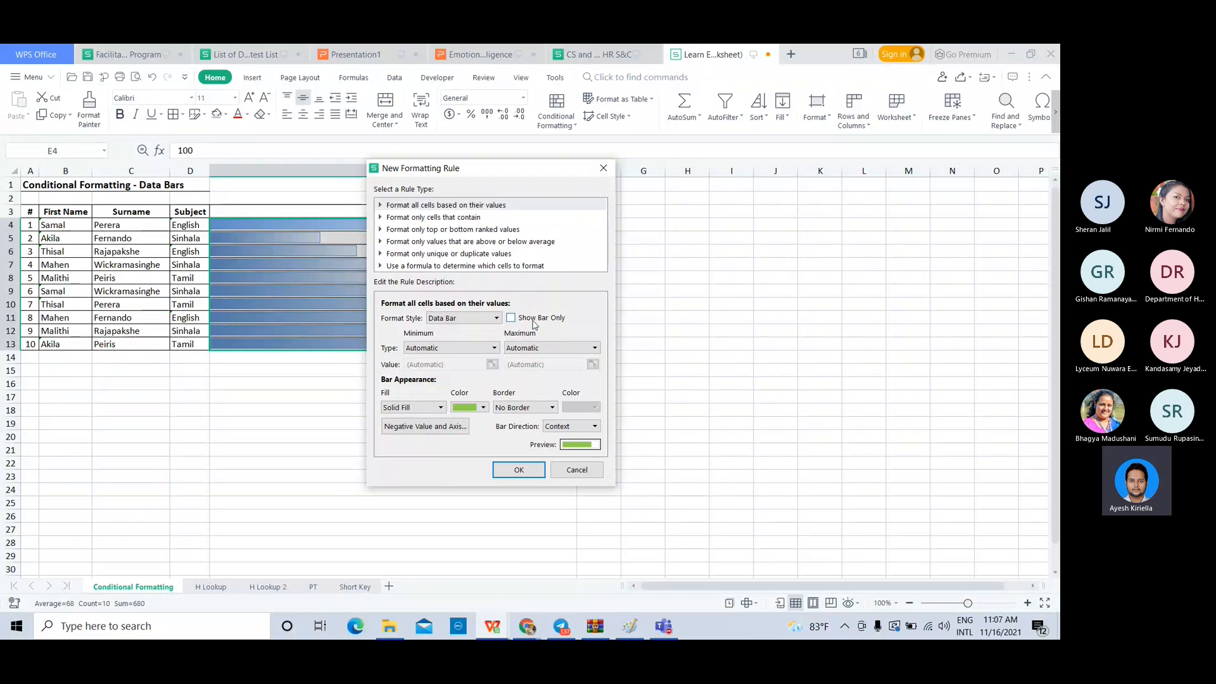
- Keep Data Bar as the format style, enable Show Bar Only, and apply the new rule to the marks
{"action": "left_click", "coordinate": [471, 322]}
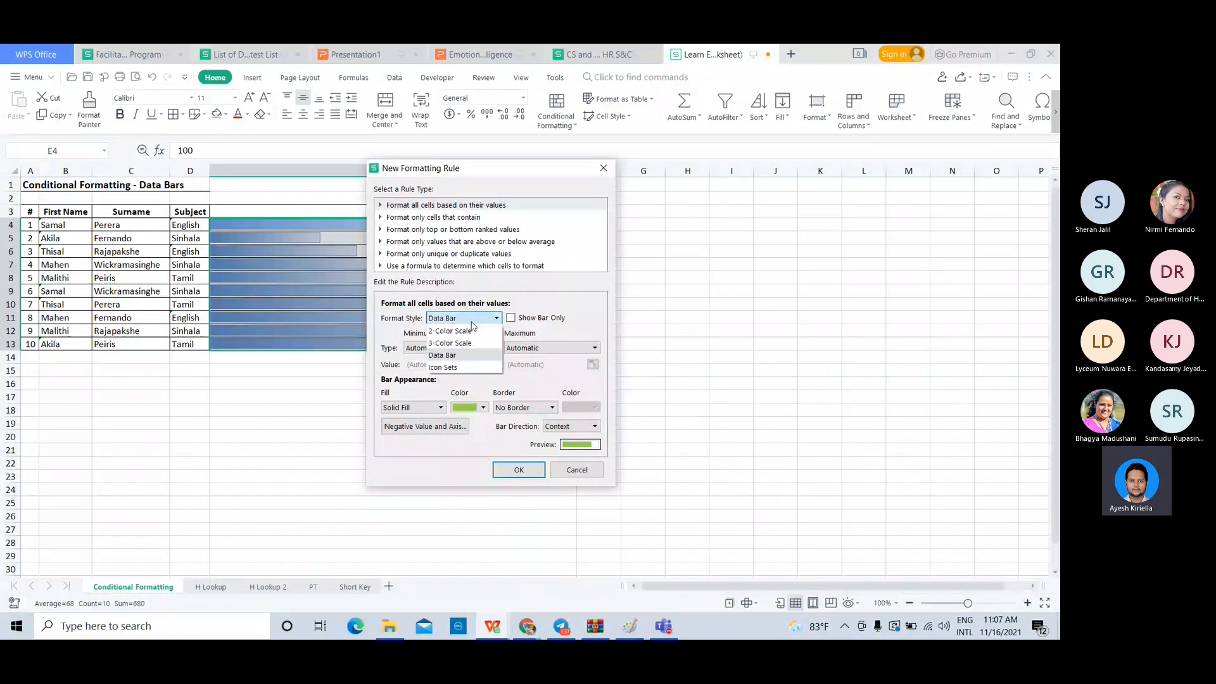
{"action": "left_click", "coordinate": [487, 322]}
{"action": "left_click", "coordinate": [495, 319]}
{"action": "left_click", "coordinate": [498, 321]}
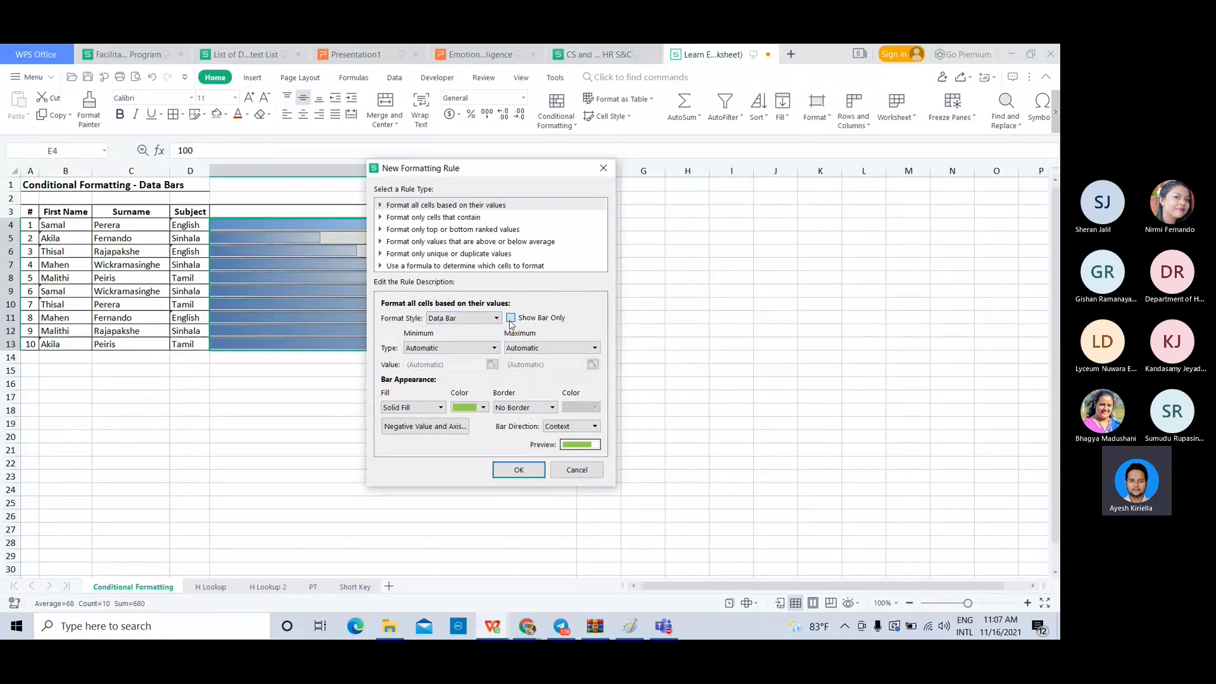
{"action": "left_click", "coordinate": [510, 319]}
{"action": "left_click", "coordinate": [519, 469]}
{"action": "left_click", "coordinate": [570, 263]}
{"action": "left_click", "coordinate": [552, 225]}
{"action": "left_click", "coordinate": [543, 277]}
{"action": "left_click", "coordinate": [661, 289]}
- Set the mark in E7 to 100 and the mark in E6 to 50
{"action": "left_click", "coordinate": [532, 269]}
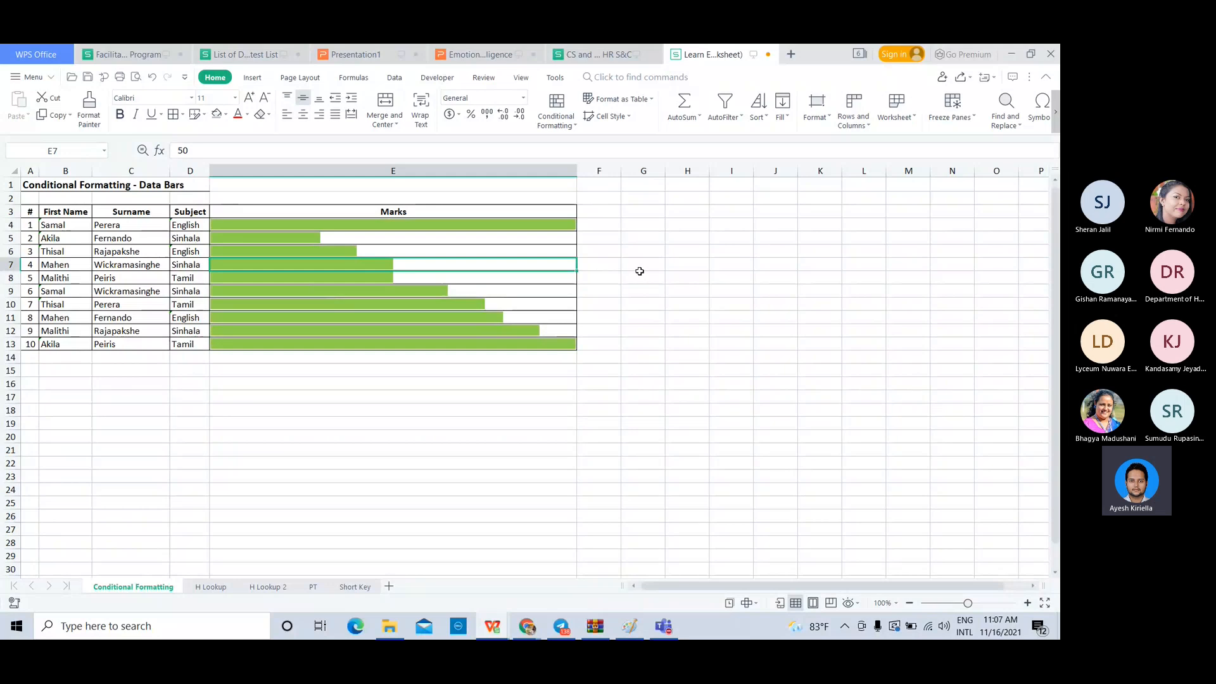
{"action": "type", "text": "100"}
{"action": "key", "text": "Return"}
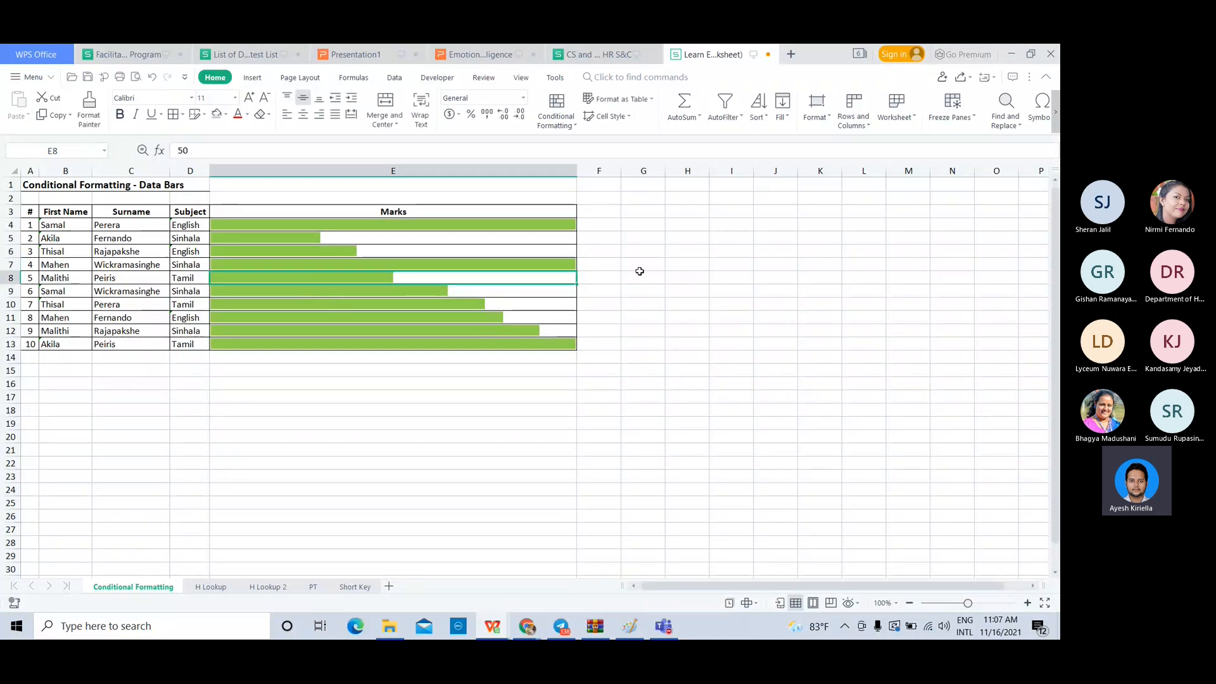
{"action": "left_click", "coordinate": [539, 261]}
{"action": "left_click", "coordinate": [535, 250]}
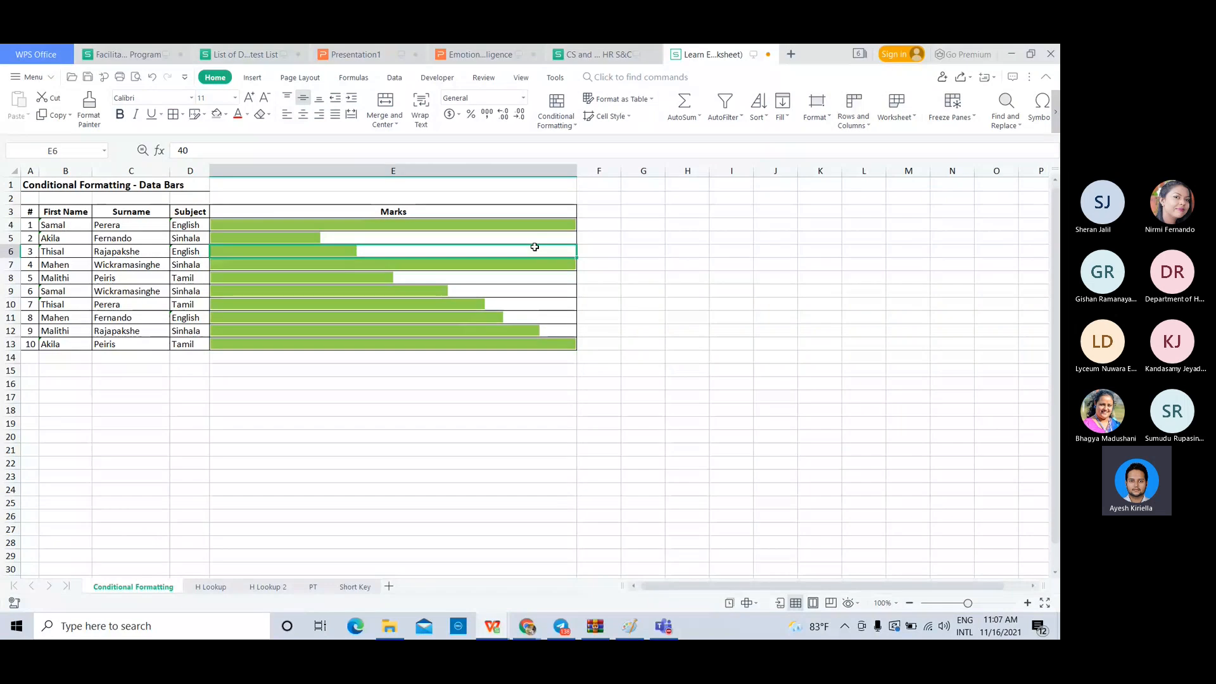
{"action": "type", "text": "50"}
{"action": "key", "text": "ctrl+Return"}
{"action": "left_click_drag", "start_coordinate": [532, 224], "coordinate": [488, 321]}
{"action": "left_click", "coordinate": [397, 291]}
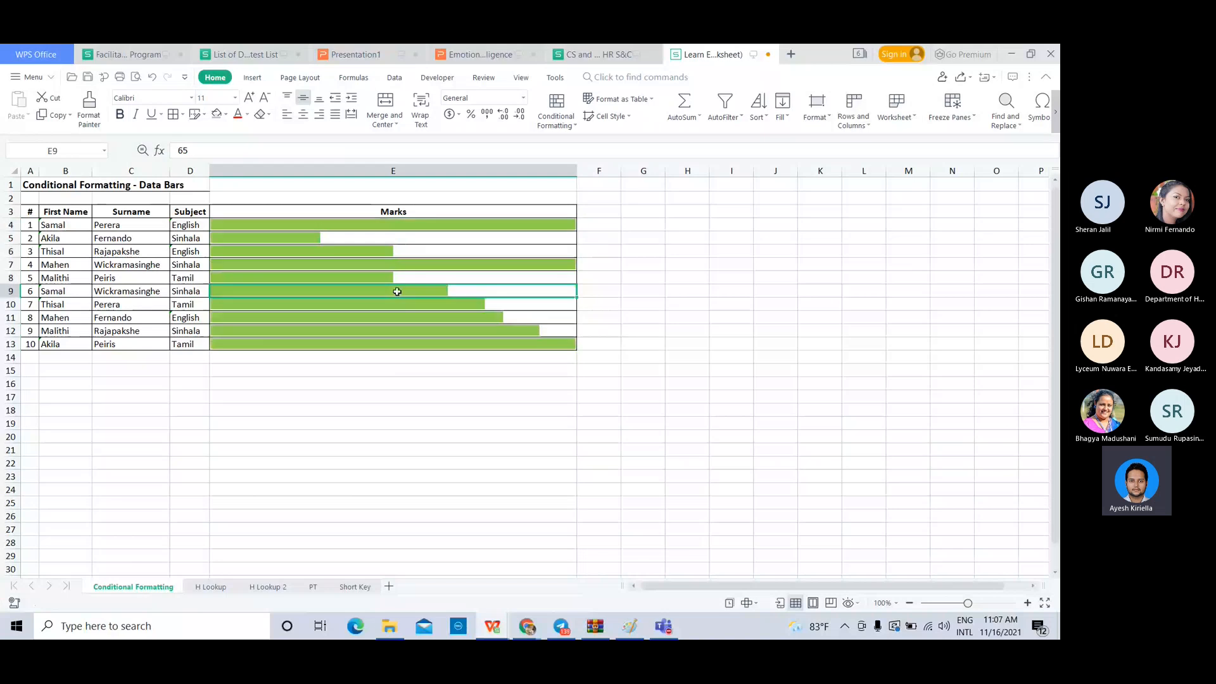
{"action": "left_click", "coordinate": [396, 373]}
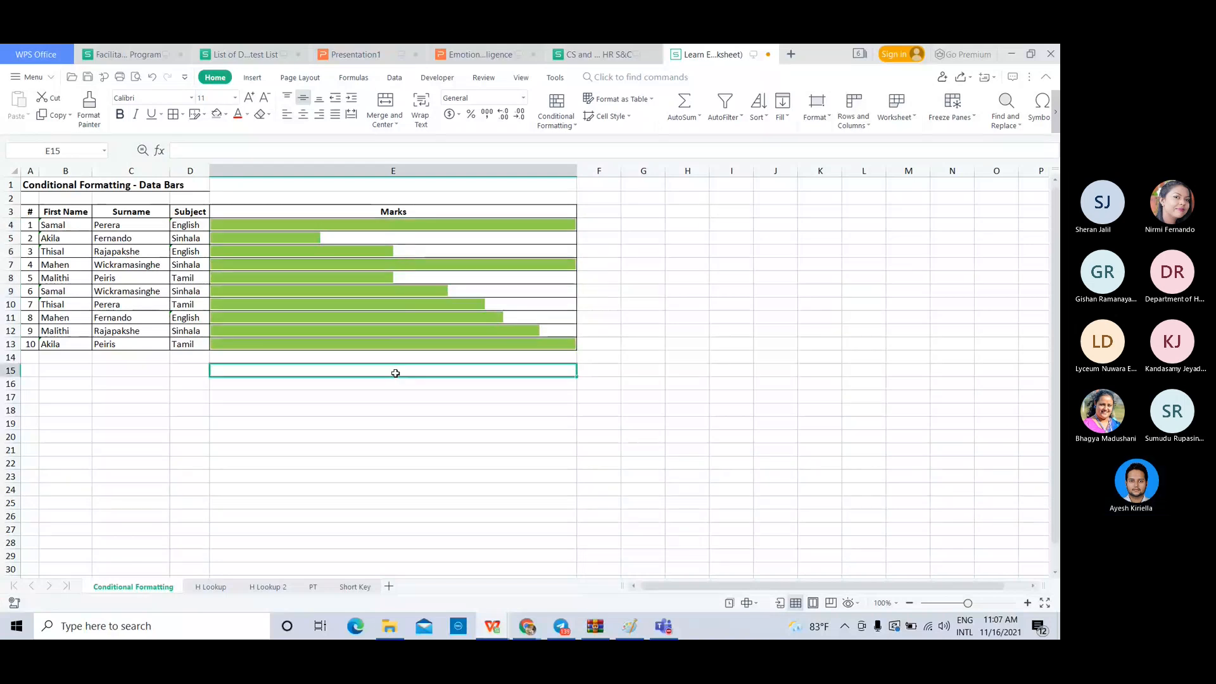
{"action": "left_click", "coordinate": [537, 278]}
{"action": "left_click", "coordinate": [504, 256]}
{"action": "left_click", "coordinate": [504, 254]}
{"action": "left_click", "coordinate": [456, 234]}
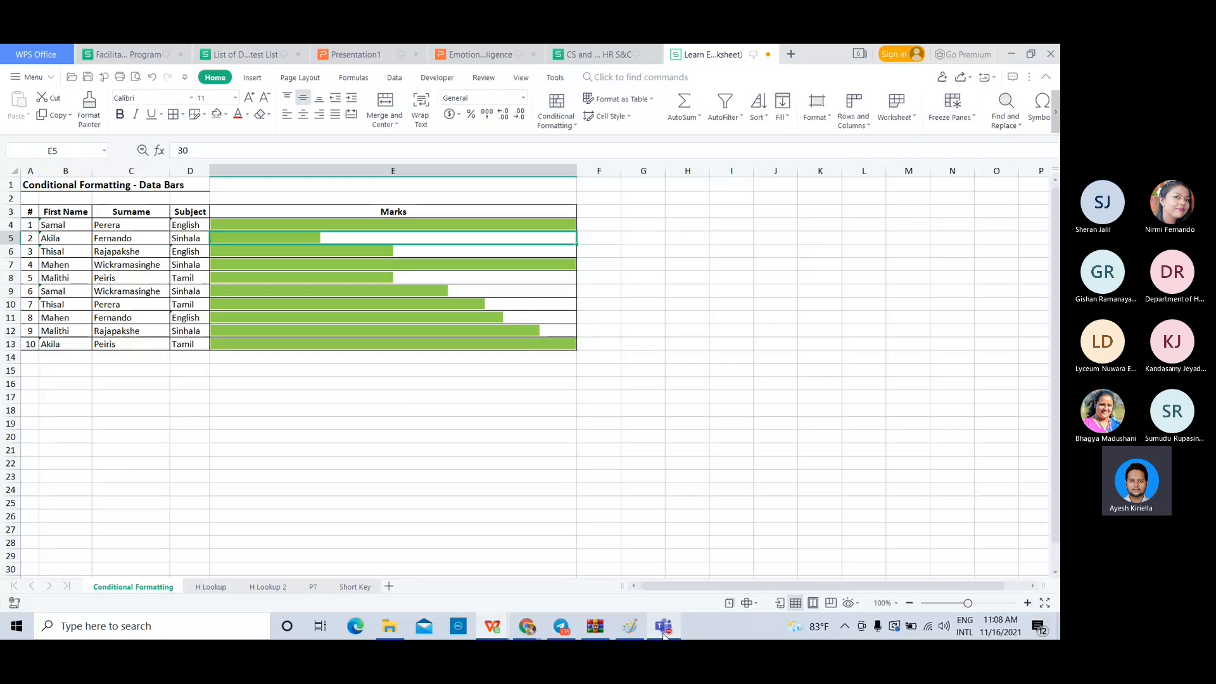
- Check the Microsoft Teams meeting in the browser and return to the WPS worksheet
{"action": "mouse_move", "coordinate": [663, 636]}
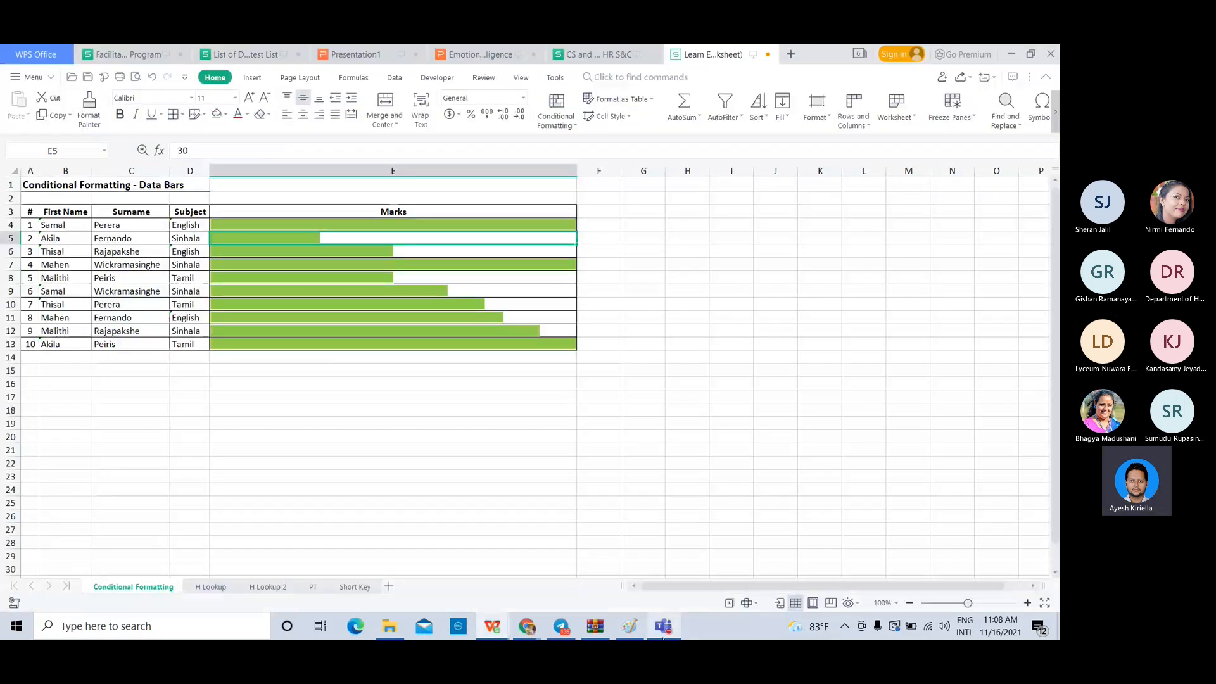
{"action": "mouse_move", "coordinate": [542, 609]}
{"action": "left_click", "coordinate": [497, 573]}
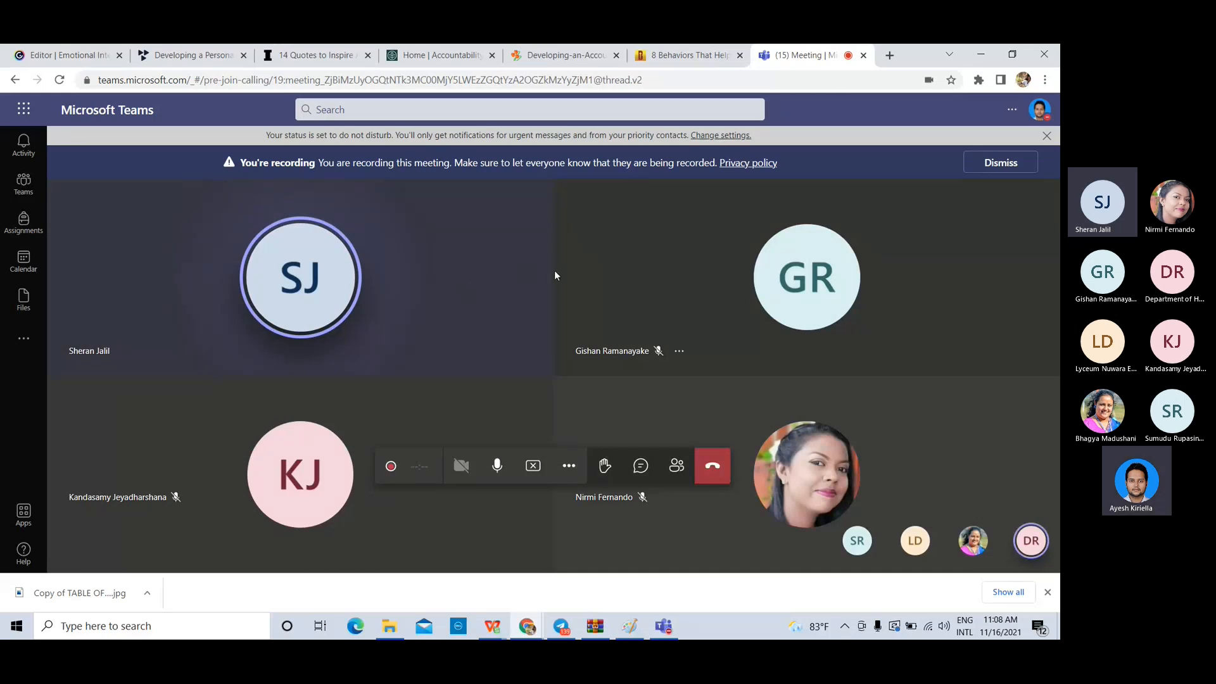
{"action": "left_click", "coordinate": [121, 351]}
{"action": "left_click", "coordinate": [118, 377]}
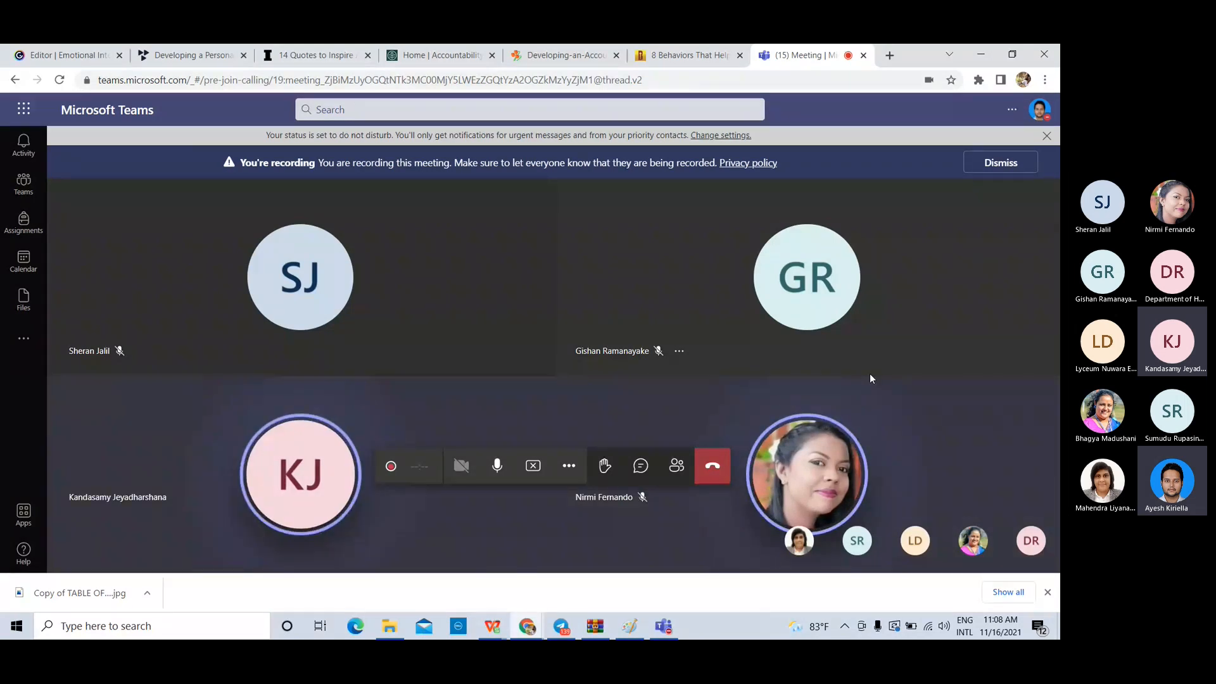
{"action": "key", "text": "alt+Tab"}
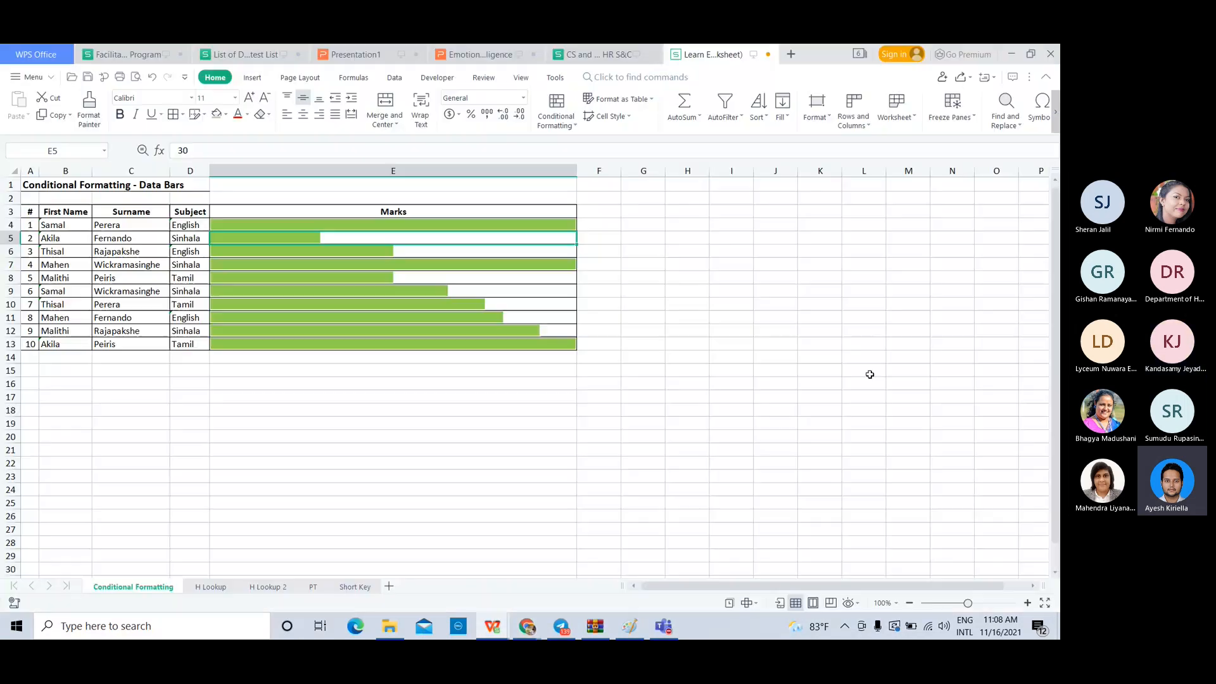
- Switch to the Microsoft Teams meeting once more and return to the marks worksheet
{"action": "key", "text": "alt+Tab"}
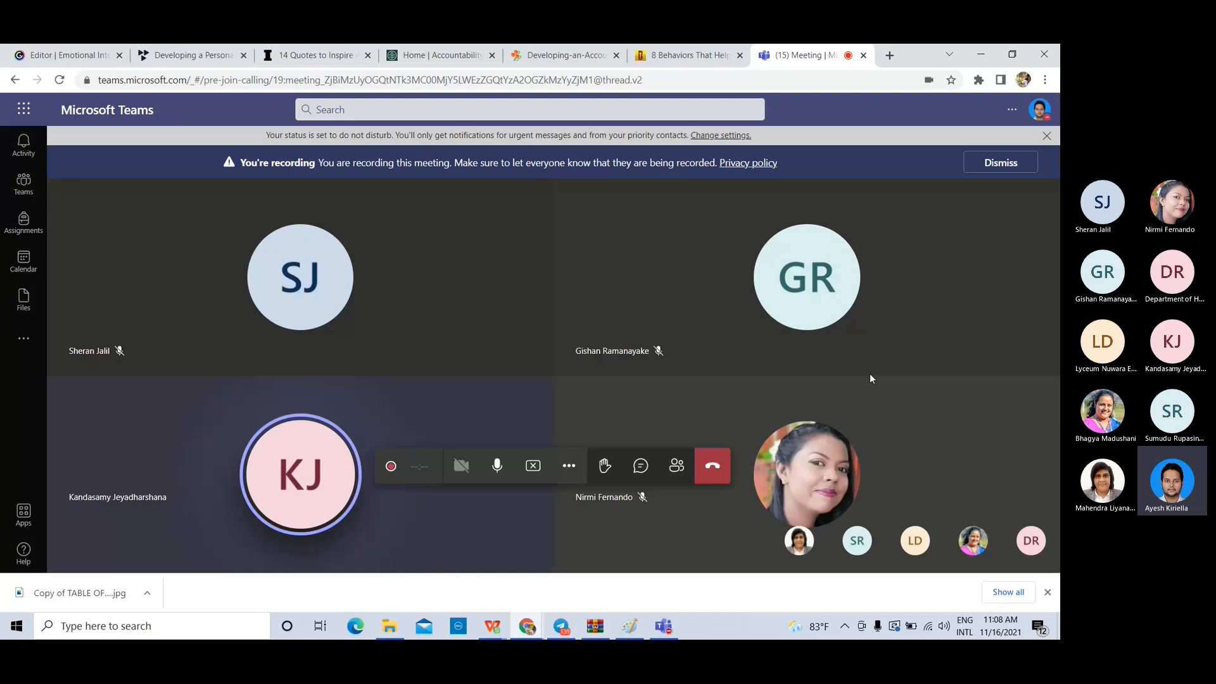
{"action": "key", "text": "alt+Tab"}
{"action": "left_click", "coordinate": [529, 401]}
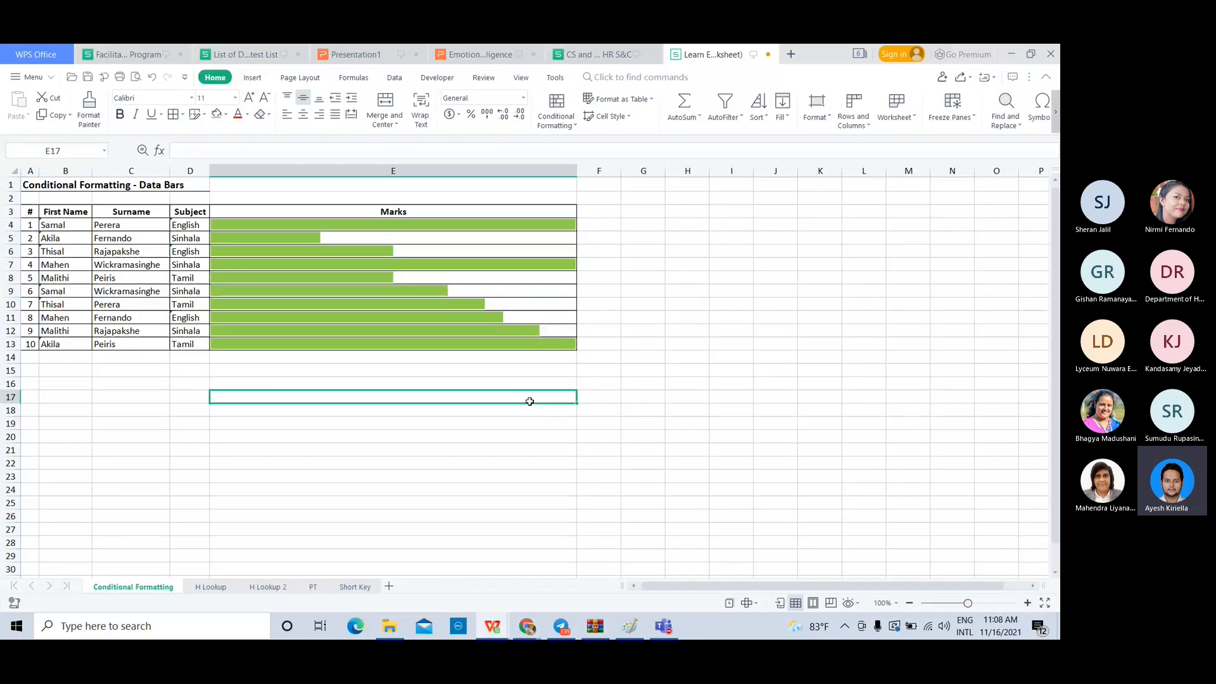
- Open the H Lookup sheet and examine how its employee table is laid out in rows, including EPF, First Name and Branch
{"action": "left_click", "coordinate": [210, 586]}
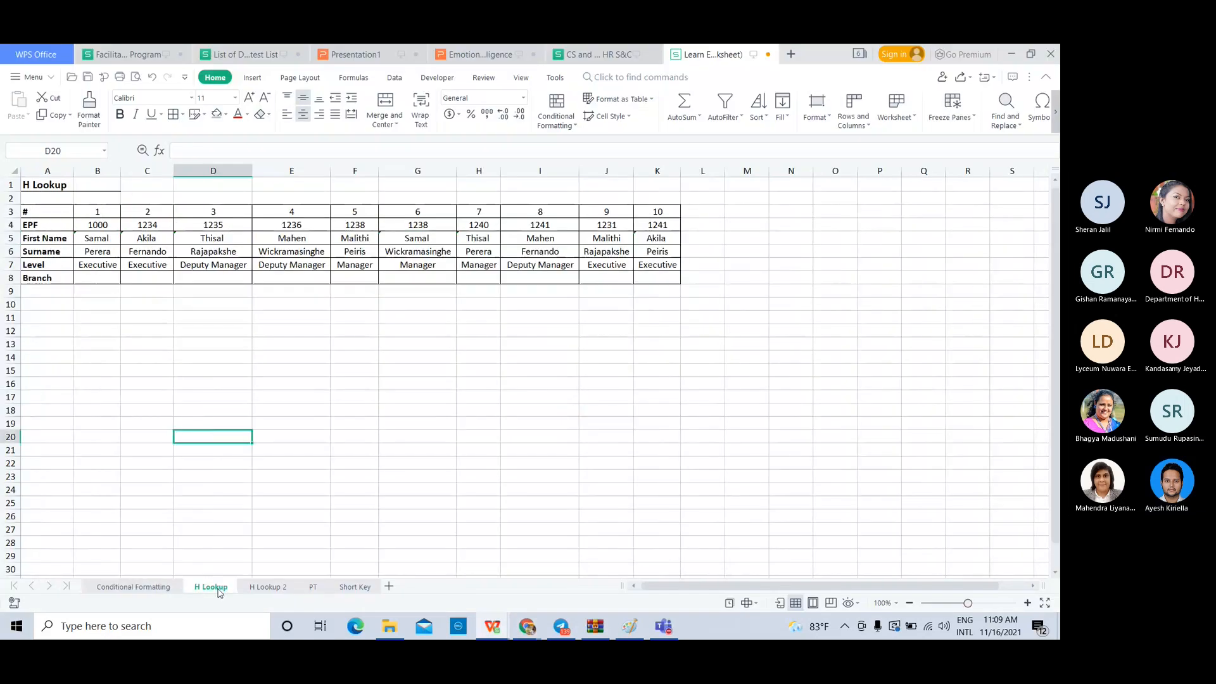
{"action": "left_click", "coordinate": [460, 420]}
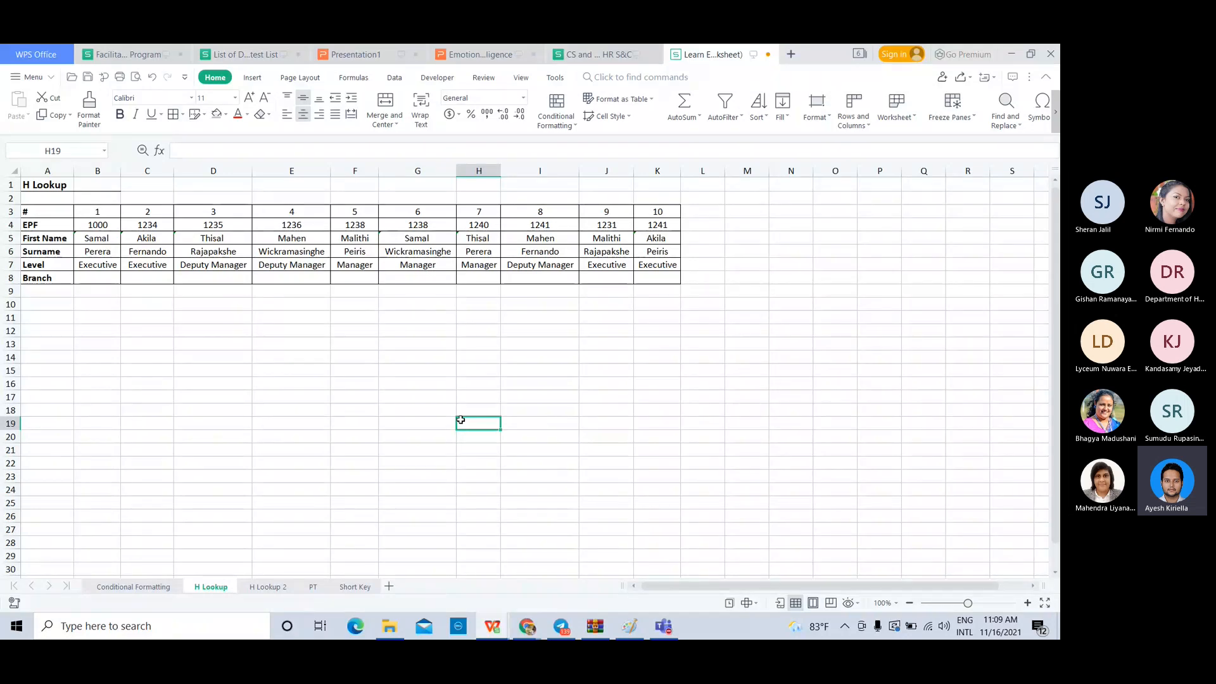
{"action": "left_click", "coordinate": [57, 441]}
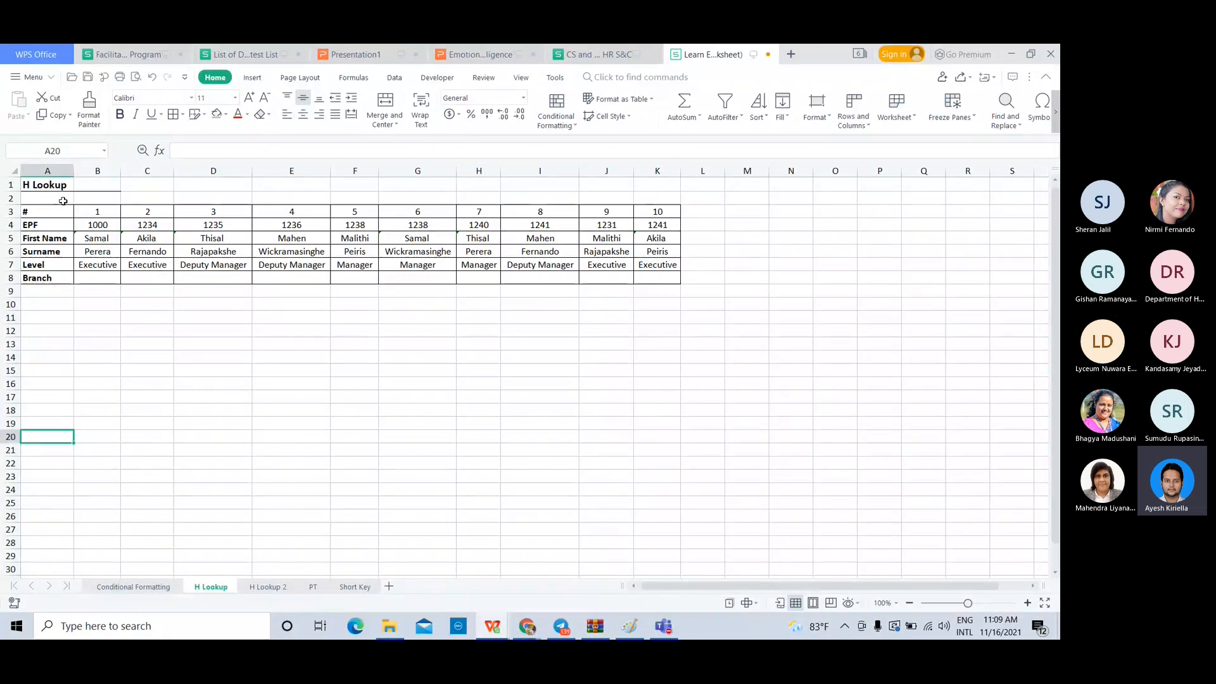
{"action": "left_click", "coordinate": [249, 319]}
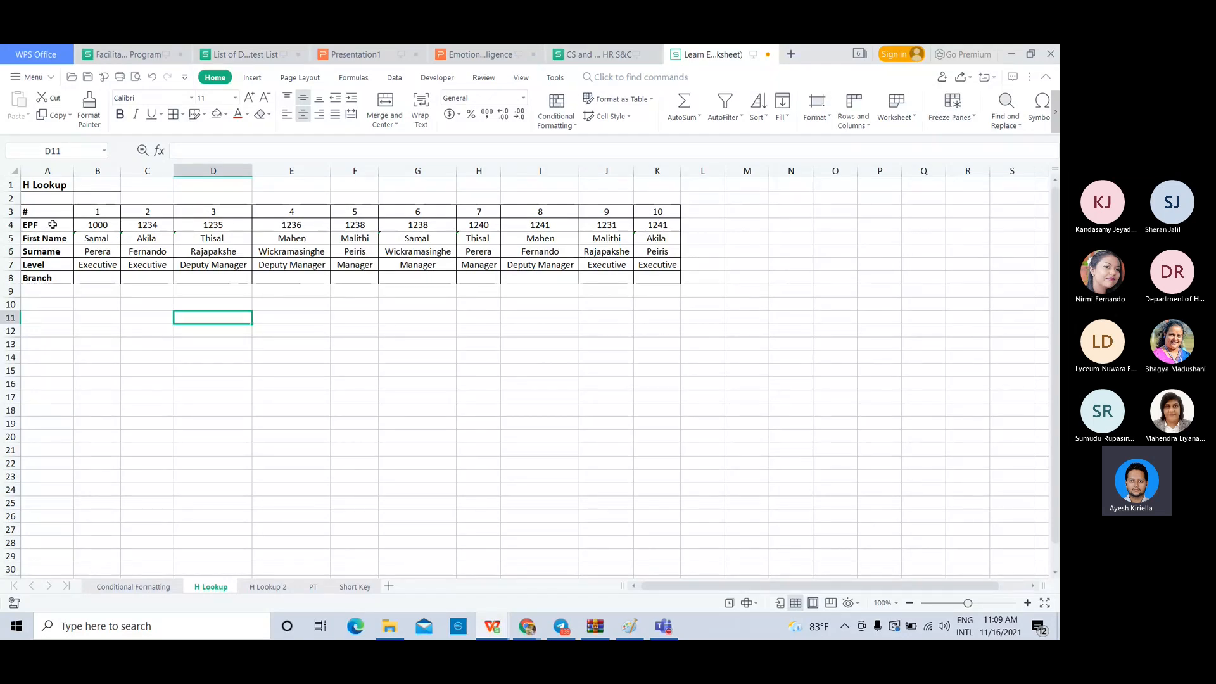
{"action": "left_click", "coordinate": [9, 224]}
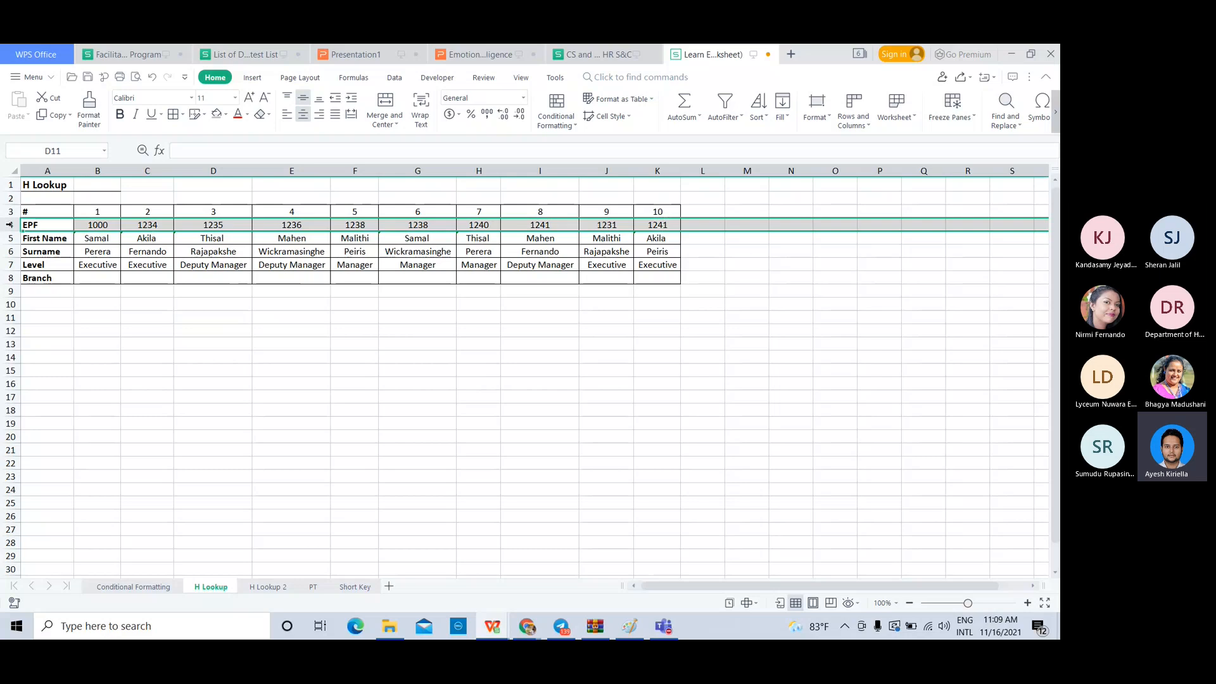
{"action": "left_click", "coordinate": [107, 290]}
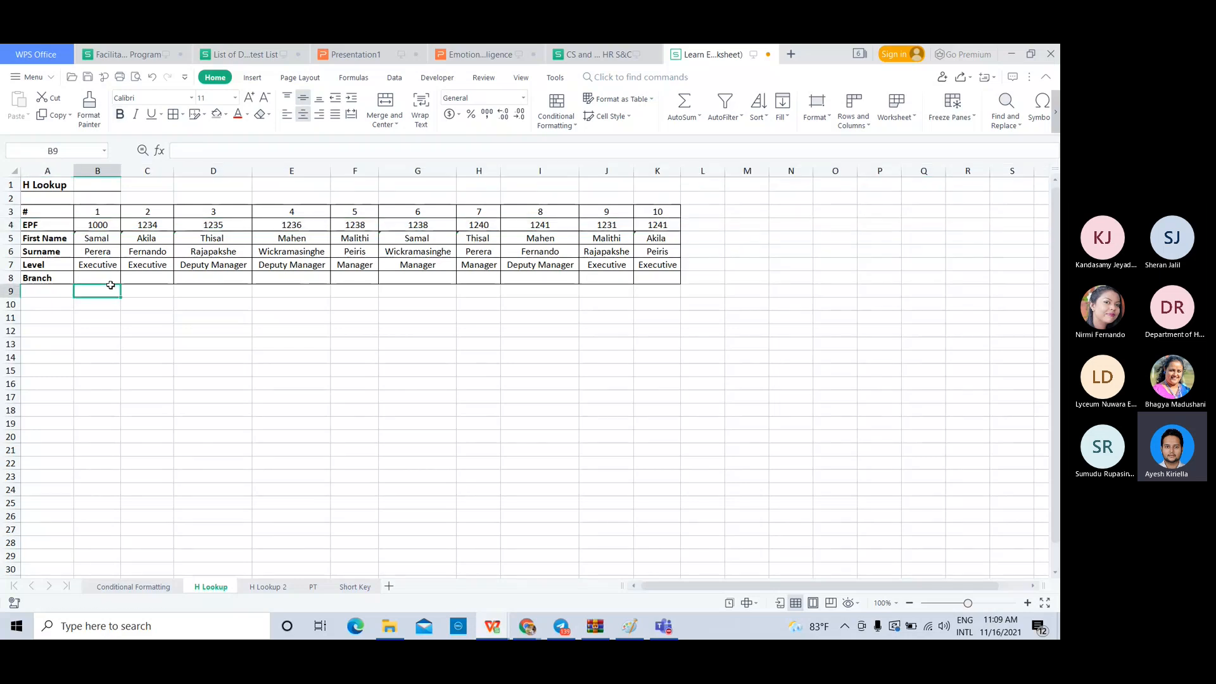
{"action": "left_click", "coordinate": [97, 170]}
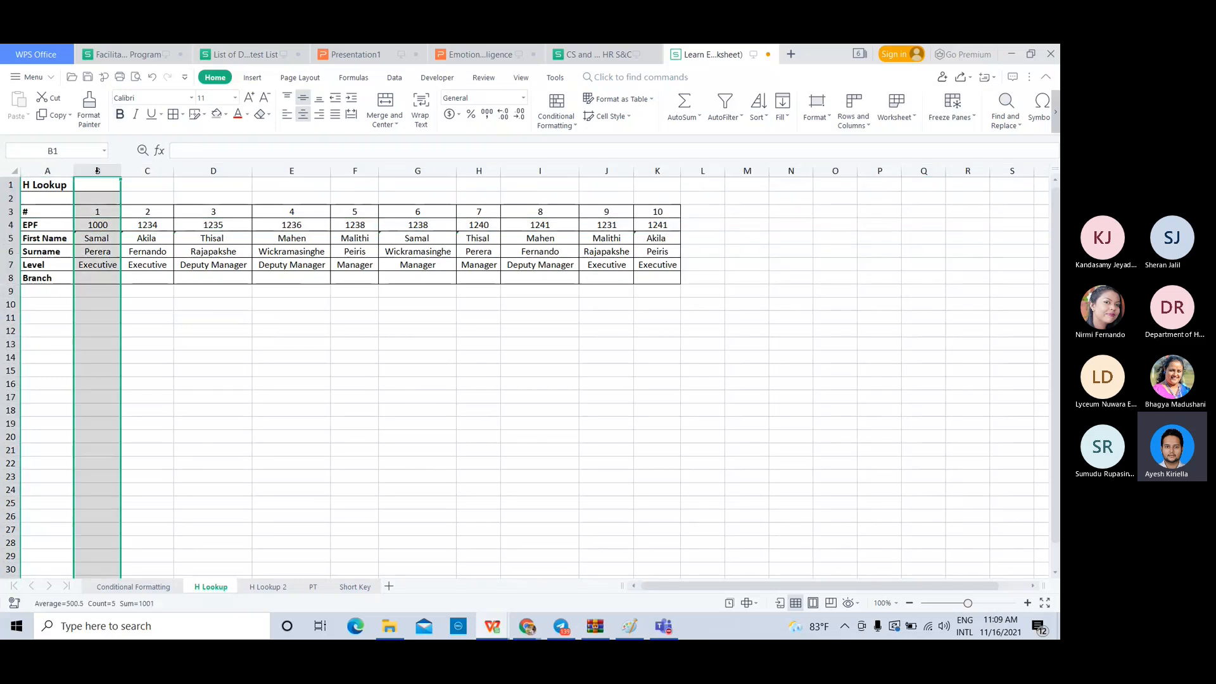
{"action": "left_click", "coordinate": [303, 325]}
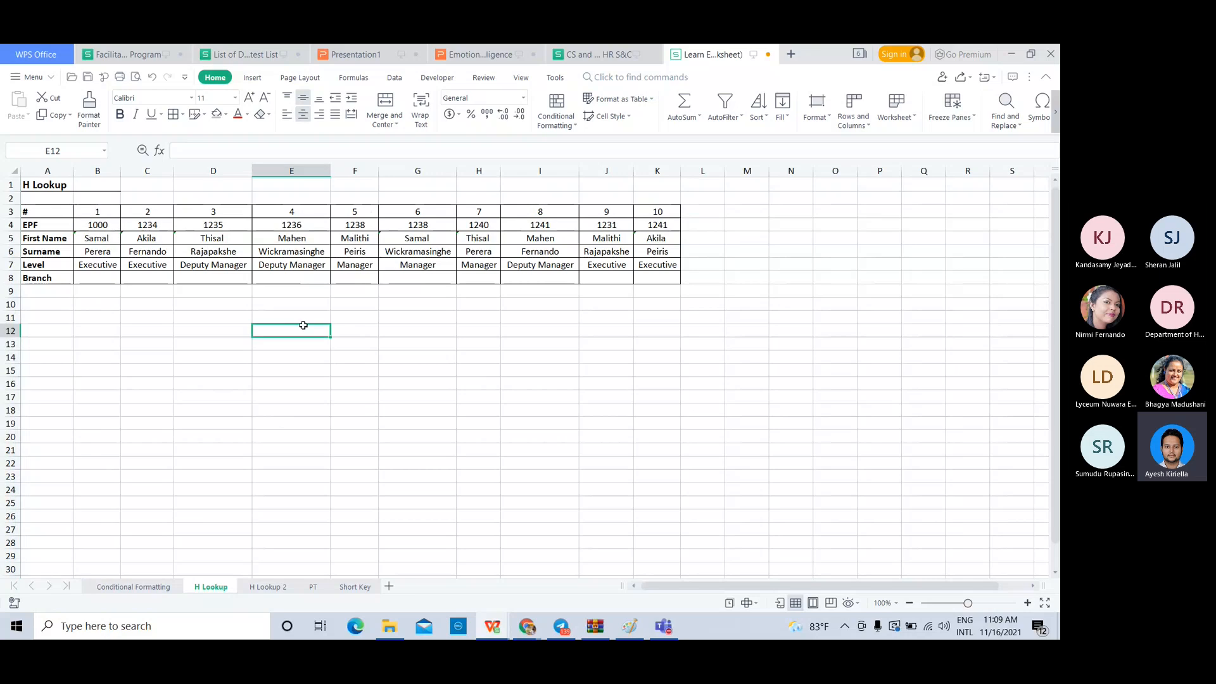
{"action": "left_click", "coordinate": [236, 325]}
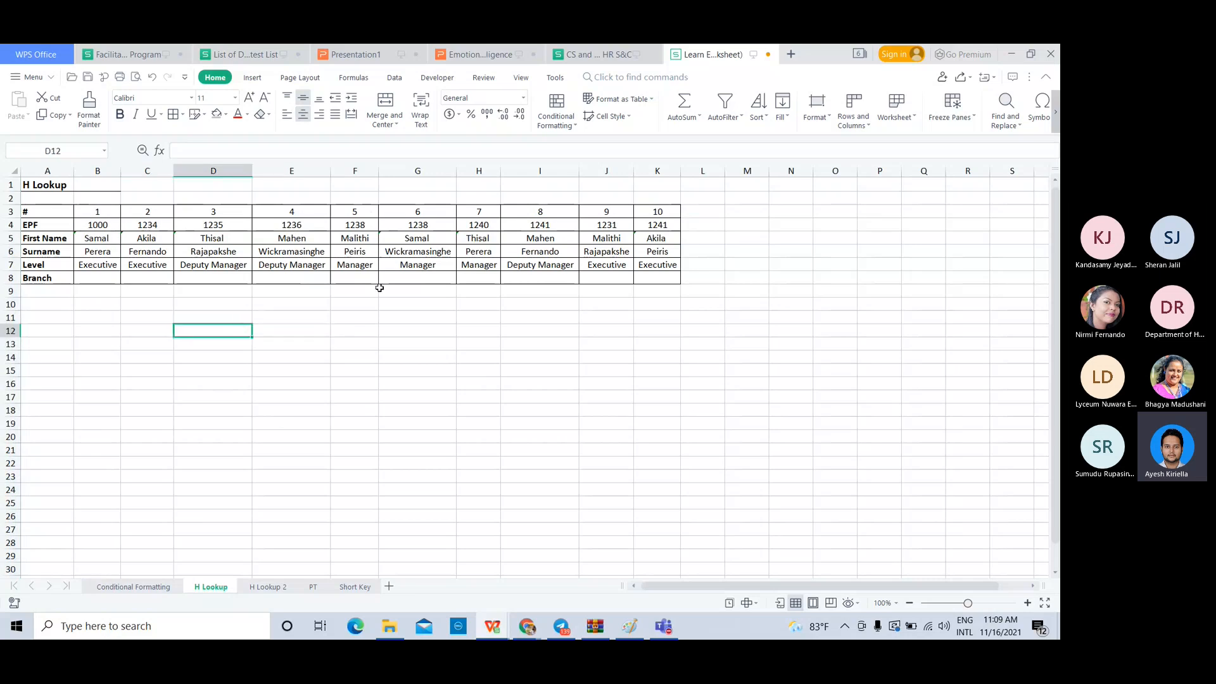
{"action": "left_click", "coordinate": [99, 171]}
{"action": "left_click", "coordinate": [3, 214]}
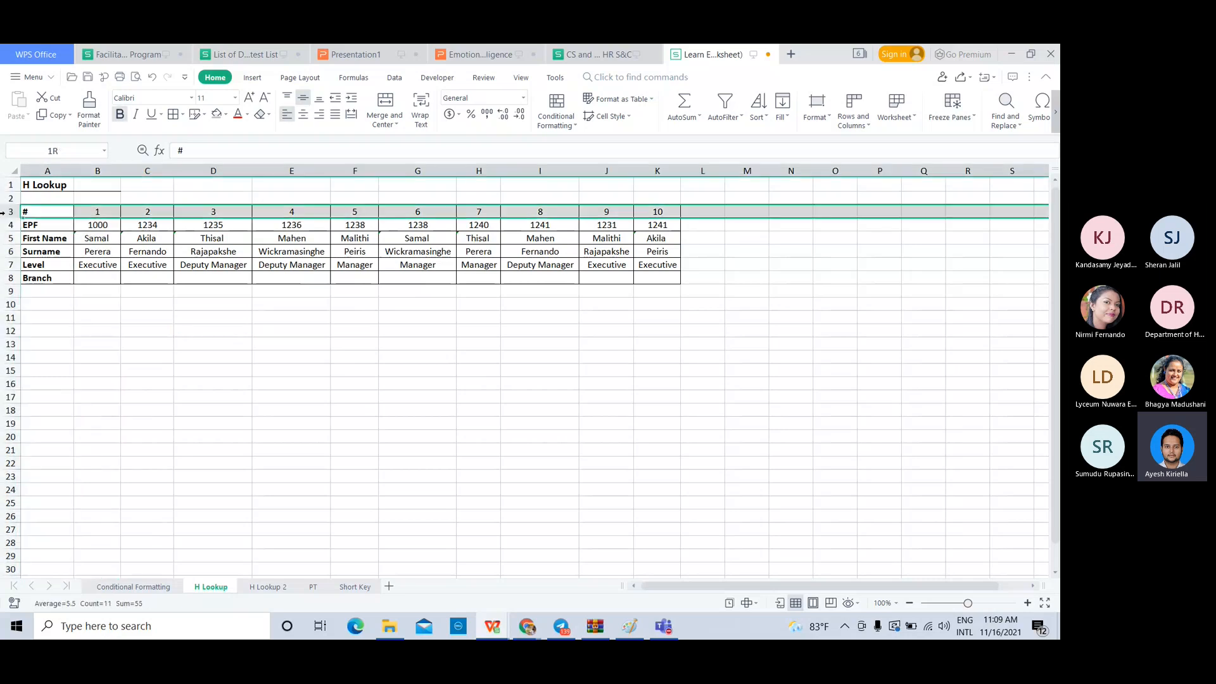
{"action": "left_click", "coordinate": [195, 302]}
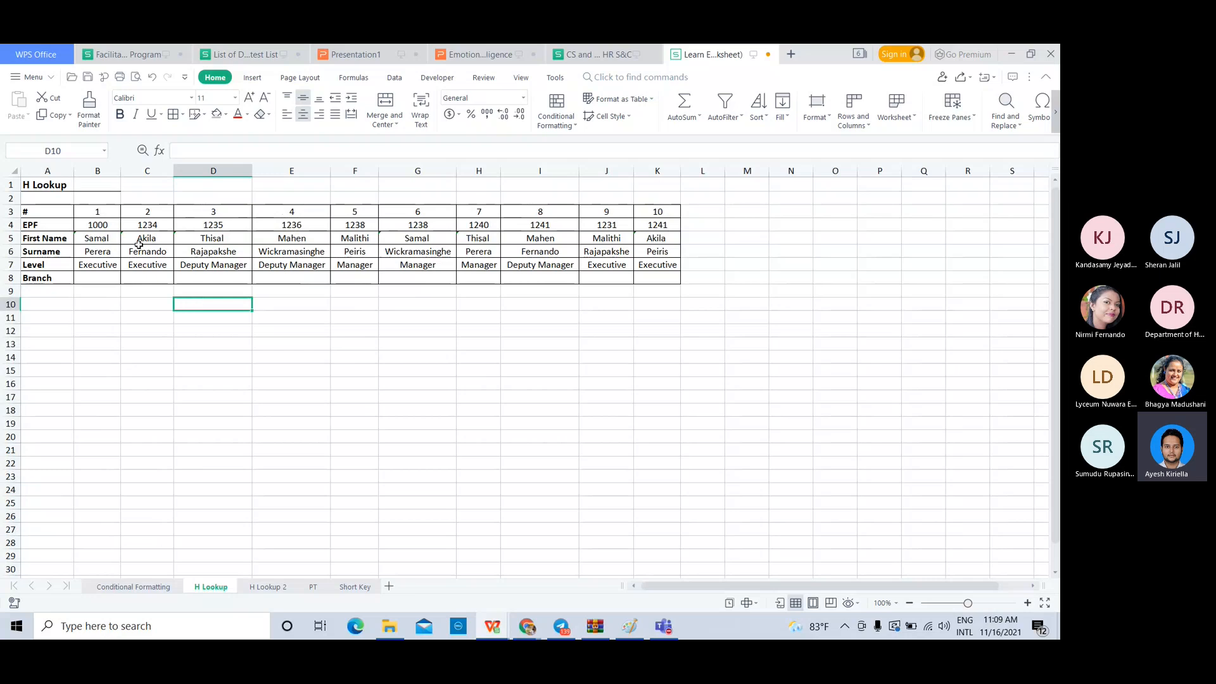
{"action": "left_click", "coordinate": [105, 242]}
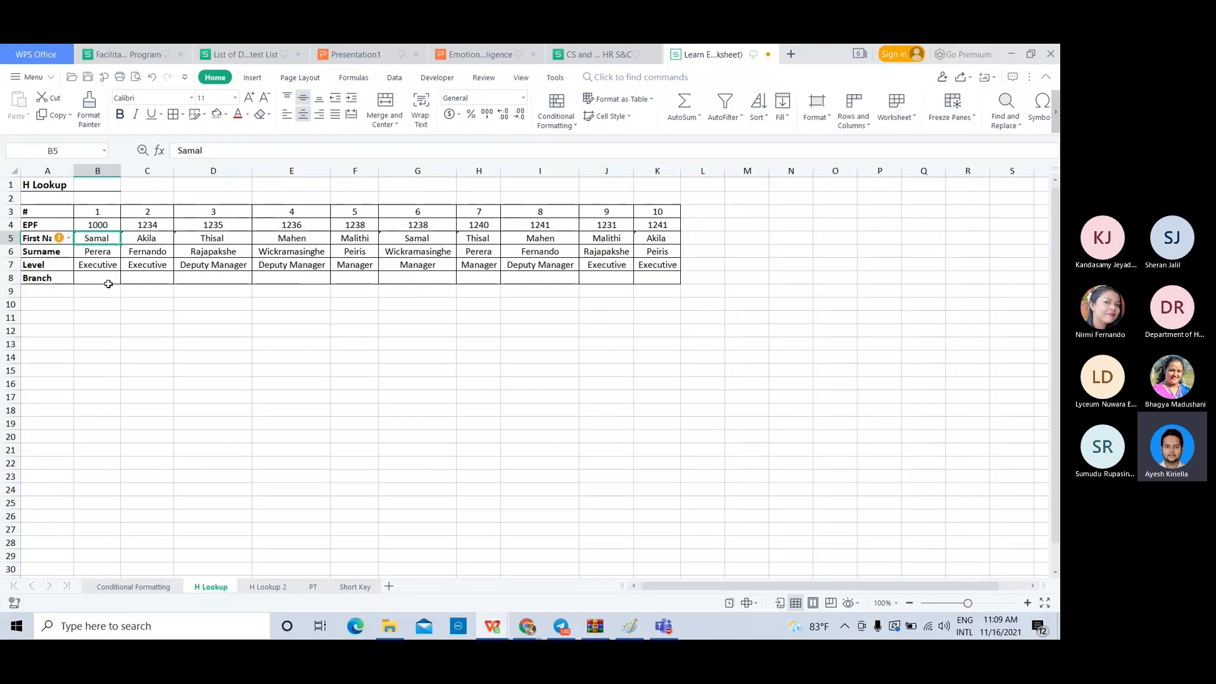
- On the H Lookup 2 sheet, change the title in A1 to "H Lookup"
{"action": "left_click", "coordinate": [279, 587]}
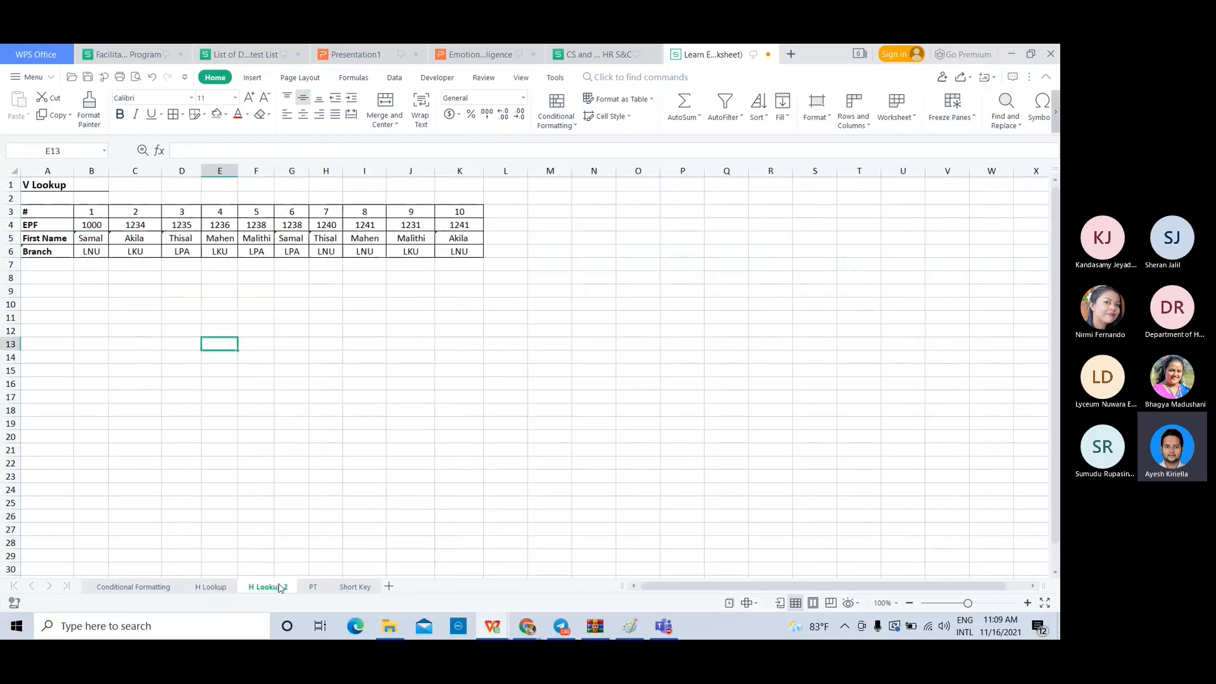
{"action": "left_click", "coordinate": [338, 449]}
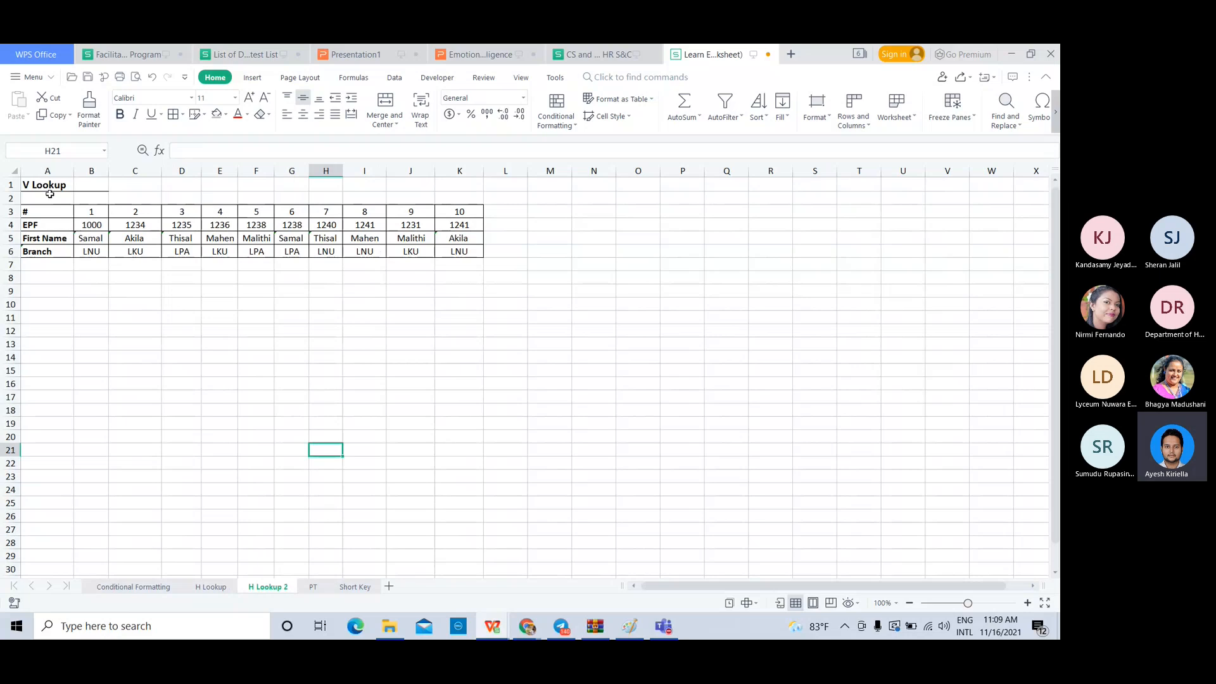
{"action": "left_click", "coordinate": [29, 184]}
{"action": "left_click", "coordinate": [180, 150]}
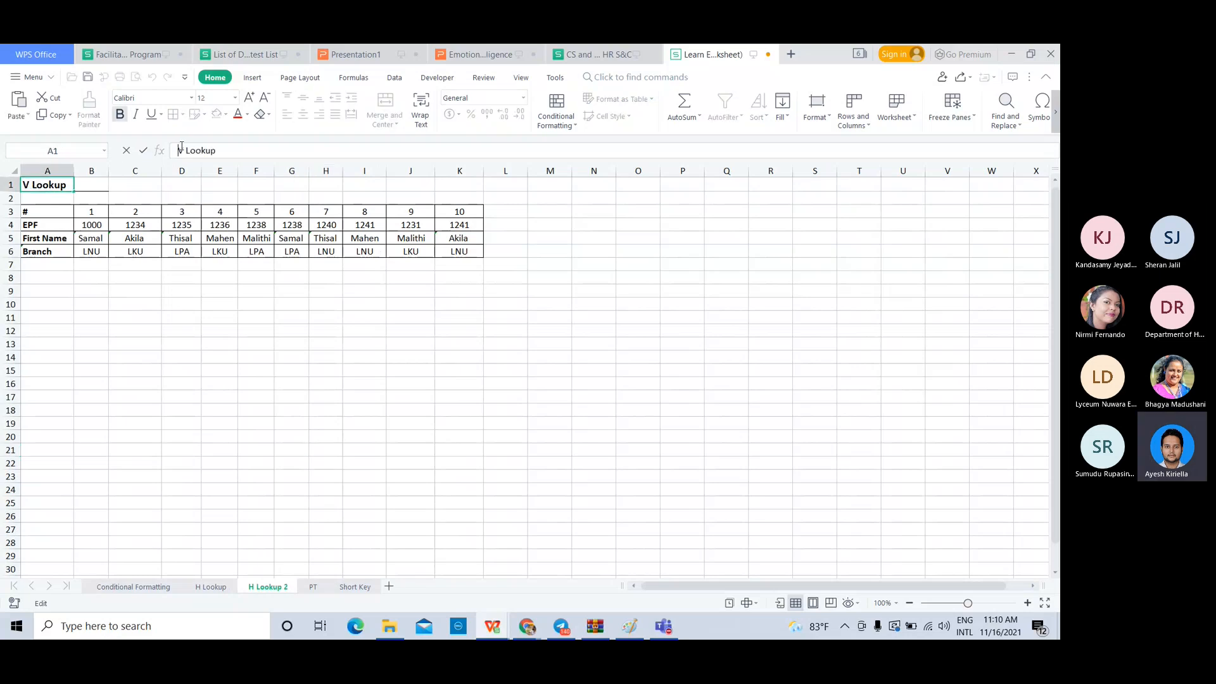
{"action": "key", "text": "Delete"}
{"action": "type", "text": "H"}
{"action": "key", "text": "Return"}
{"action": "left_click", "coordinate": [132, 295]}
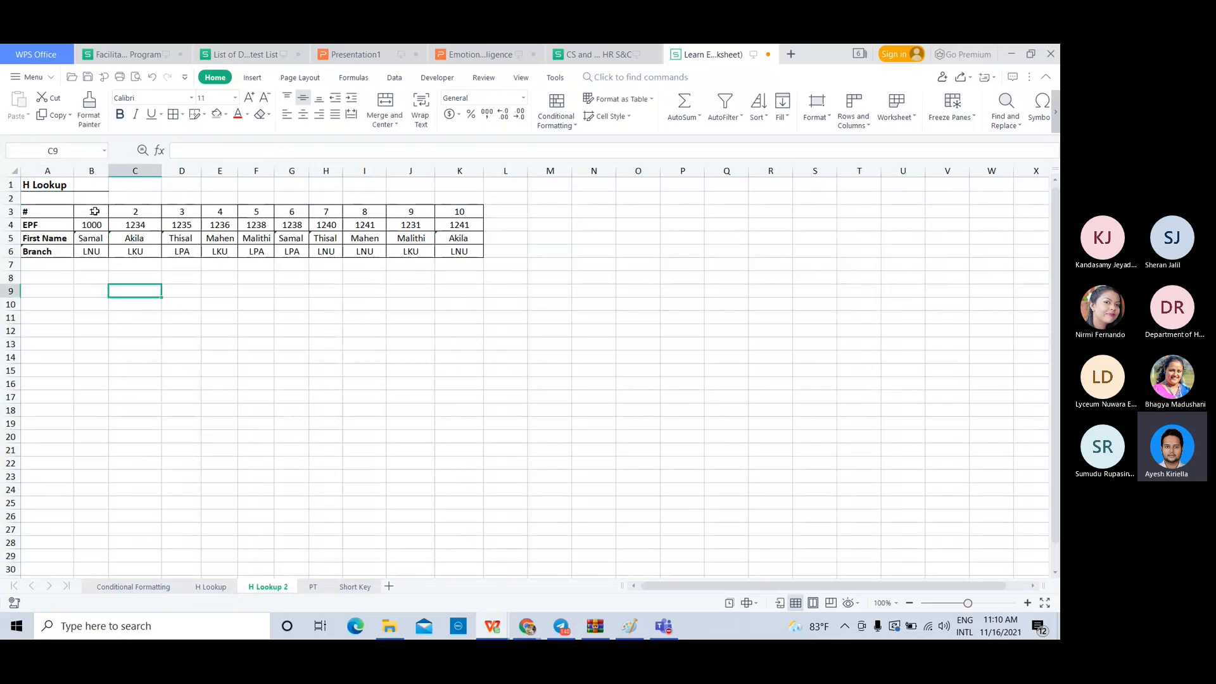
- On the H Lookup sheet, start an HLOOKUP formula in the Branch cell B8 with B4 as the lookup value
{"action": "left_click", "coordinate": [92, 238]}
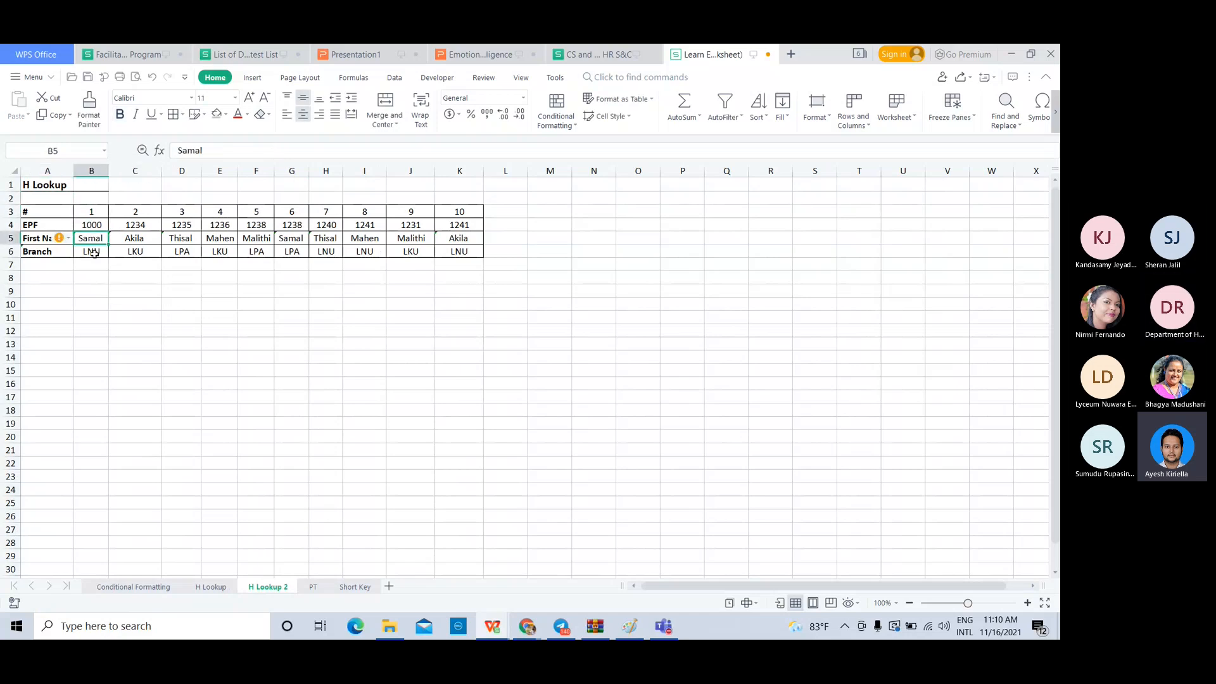
{"action": "left_click", "coordinate": [93, 252]}
{"action": "left_click", "coordinate": [211, 587]}
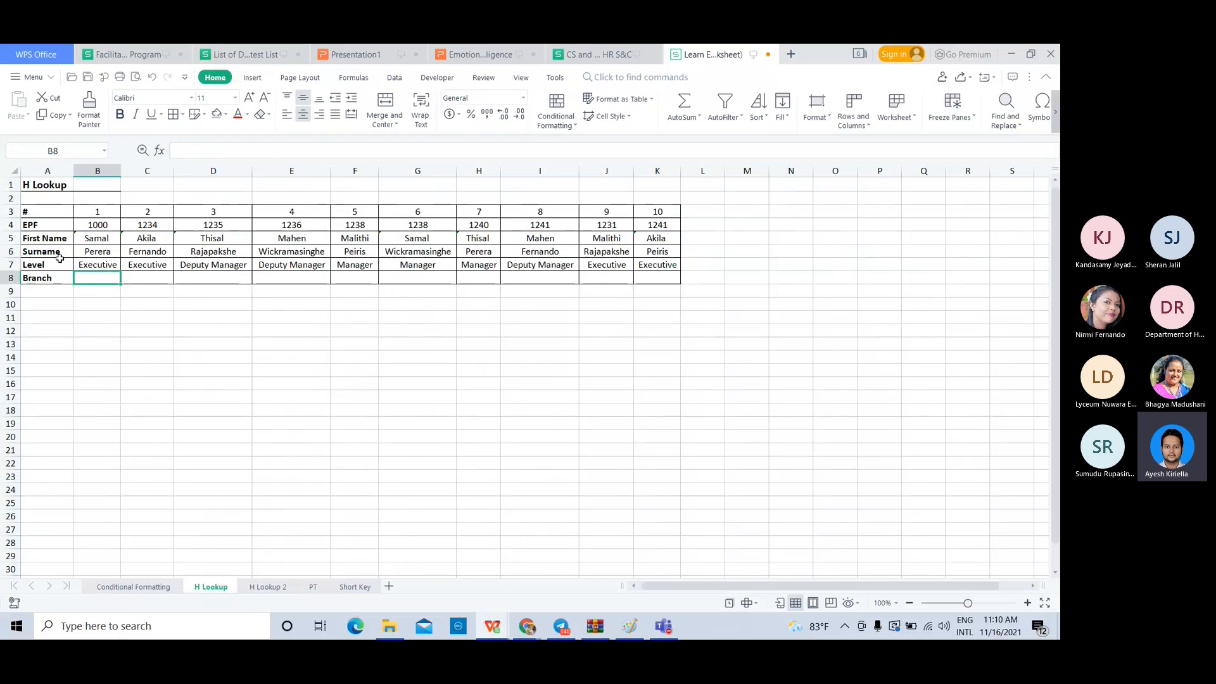
{"action": "left_click", "coordinate": [198, 277]}
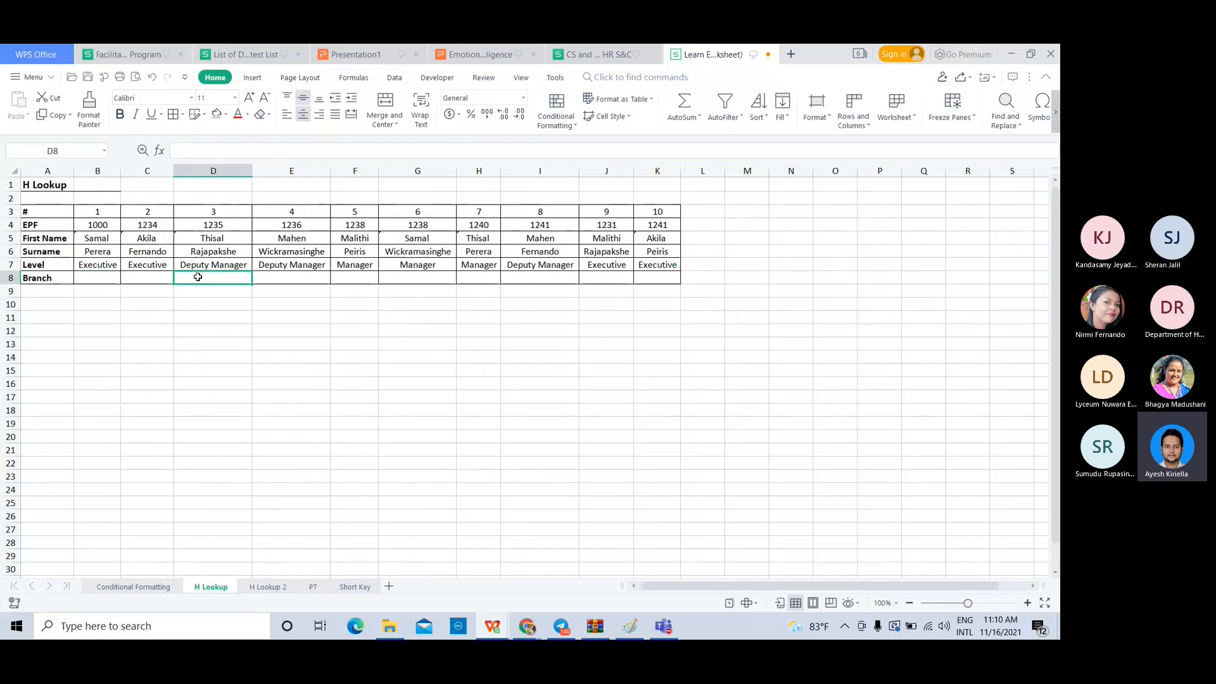
{"action": "left_click", "coordinate": [162, 277]}
{"action": "left_click", "coordinate": [89, 276]}
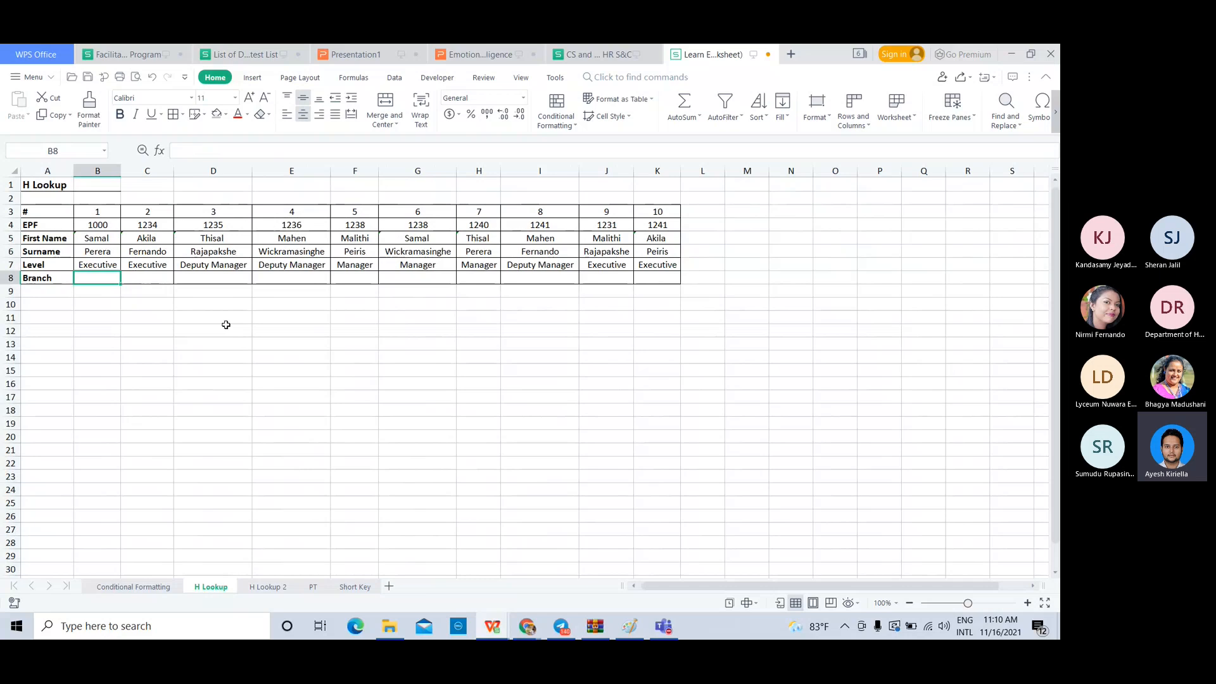
{"action": "type", "text": "="}
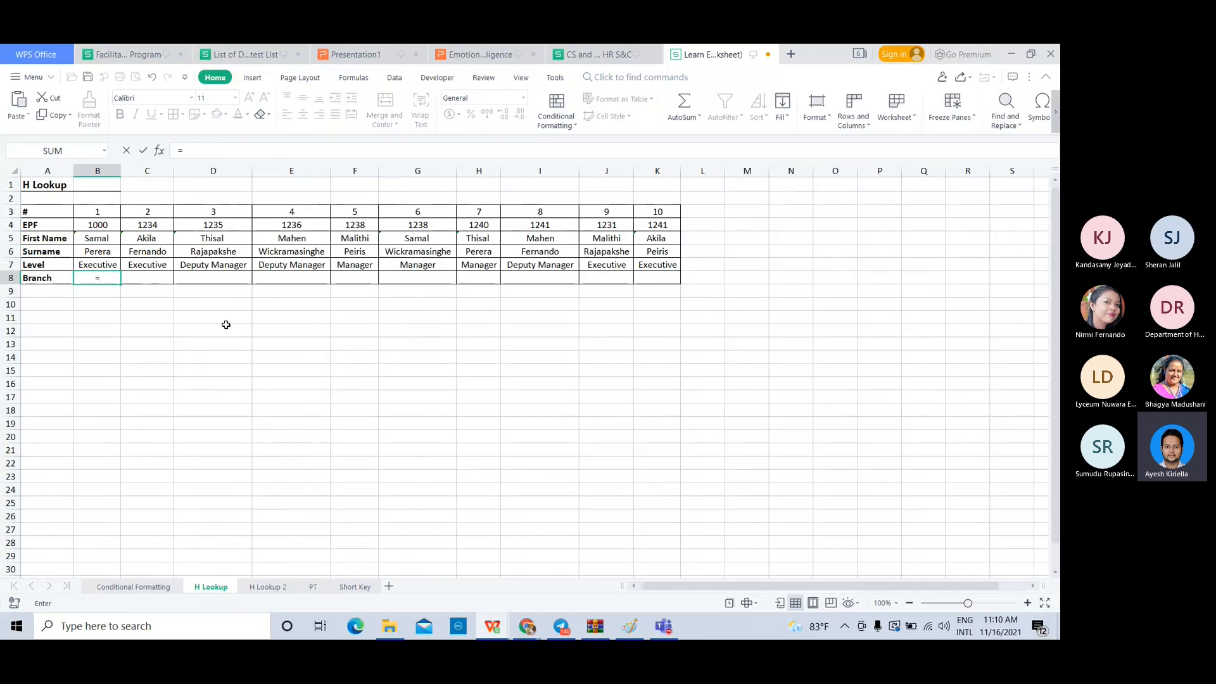
{"action": "type", "text": "hlo"}
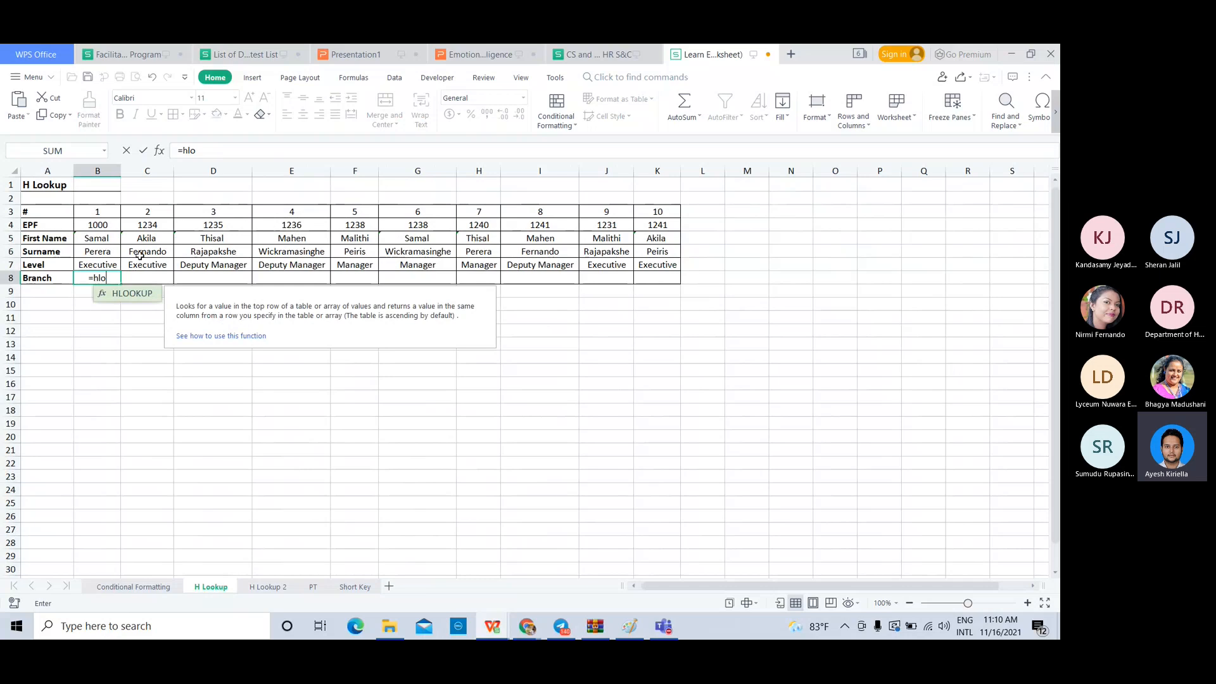
{"action": "key", "text": "BackSpace"}
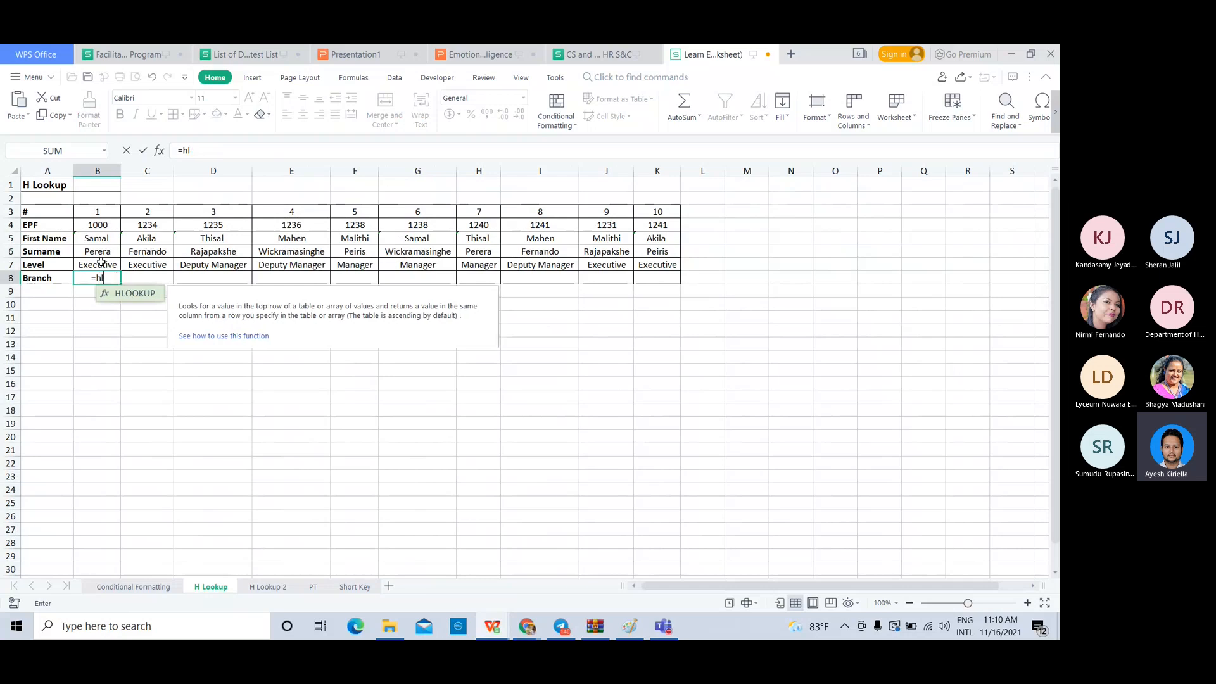
{"action": "double_click", "coordinate": [127, 296]}
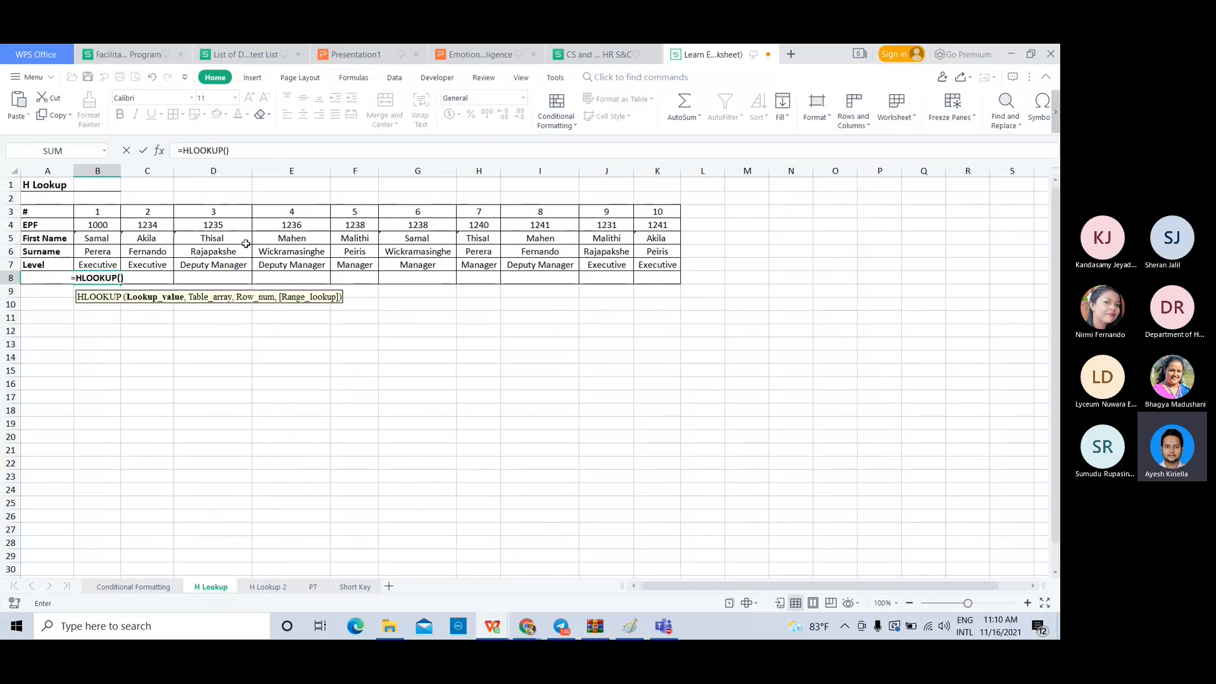
{"action": "left_click", "coordinate": [100, 226]}
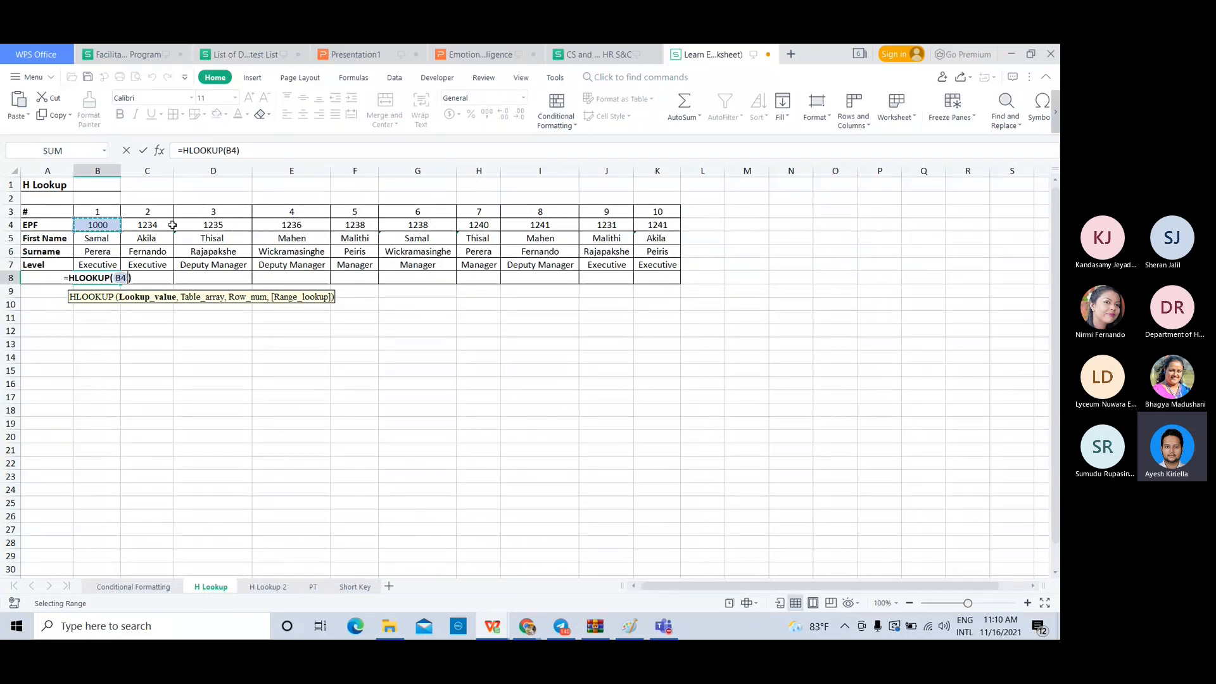
{"action": "type", "text": ","}
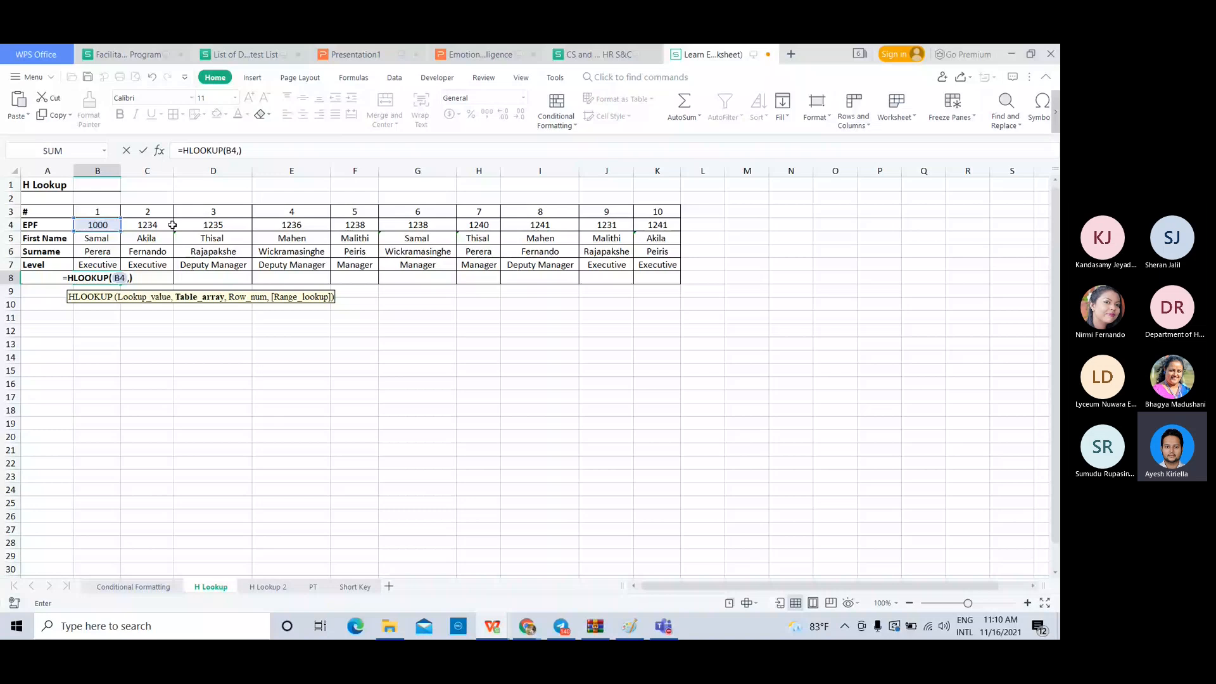
- Set the HLOOKUP table array to A4:K6 on the H Lookup 2 sheet and the row number to 3
{"action": "left_click", "coordinate": [265, 587]}
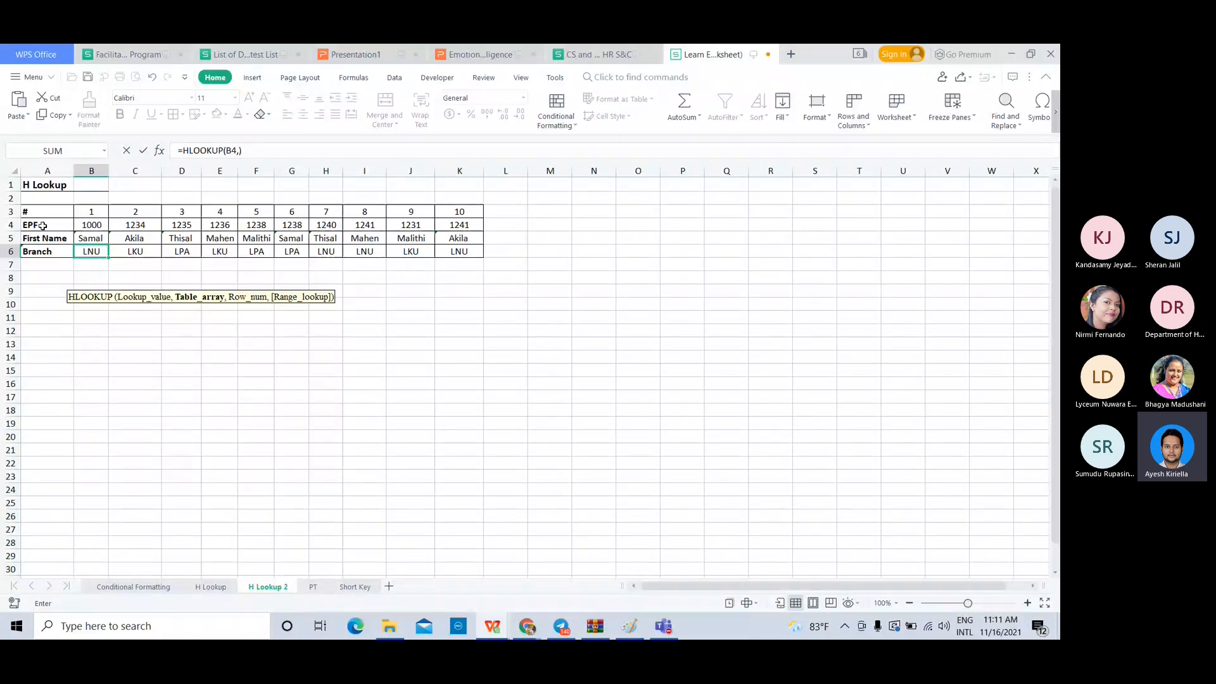
{"action": "left_click_drag", "start_coordinate": [42, 226], "coordinate": [444, 249]}
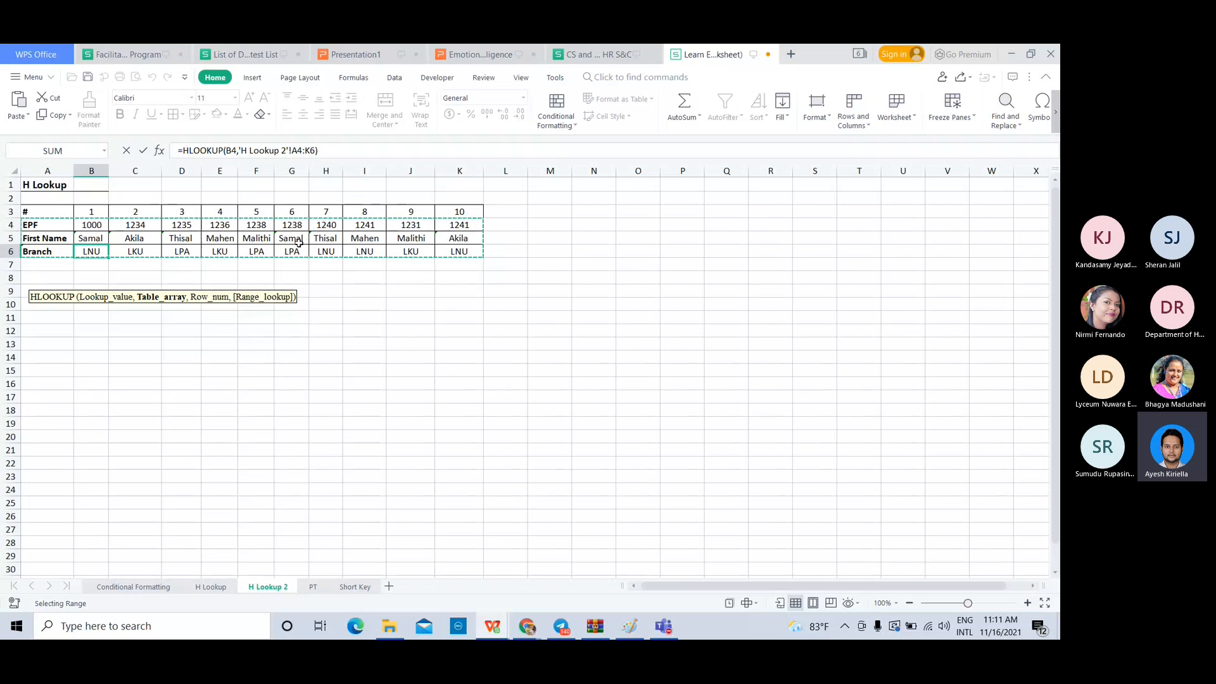
{"action": "type", "text": ","}
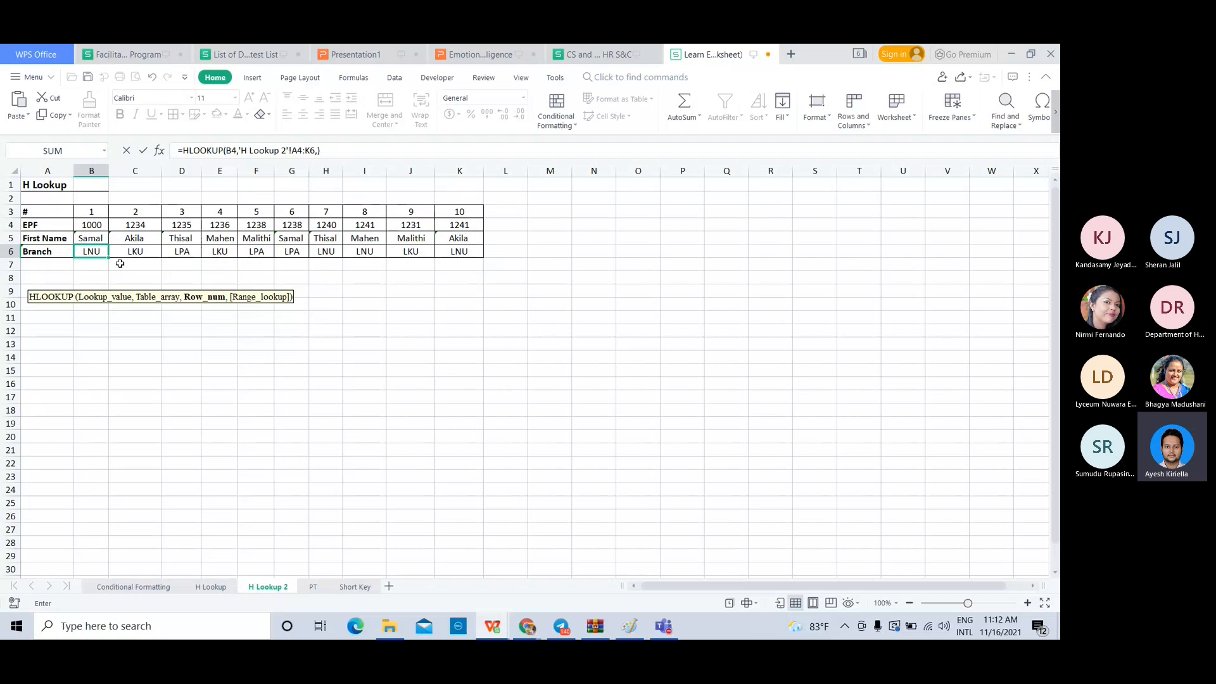
{"action": "type", "text": "3"}
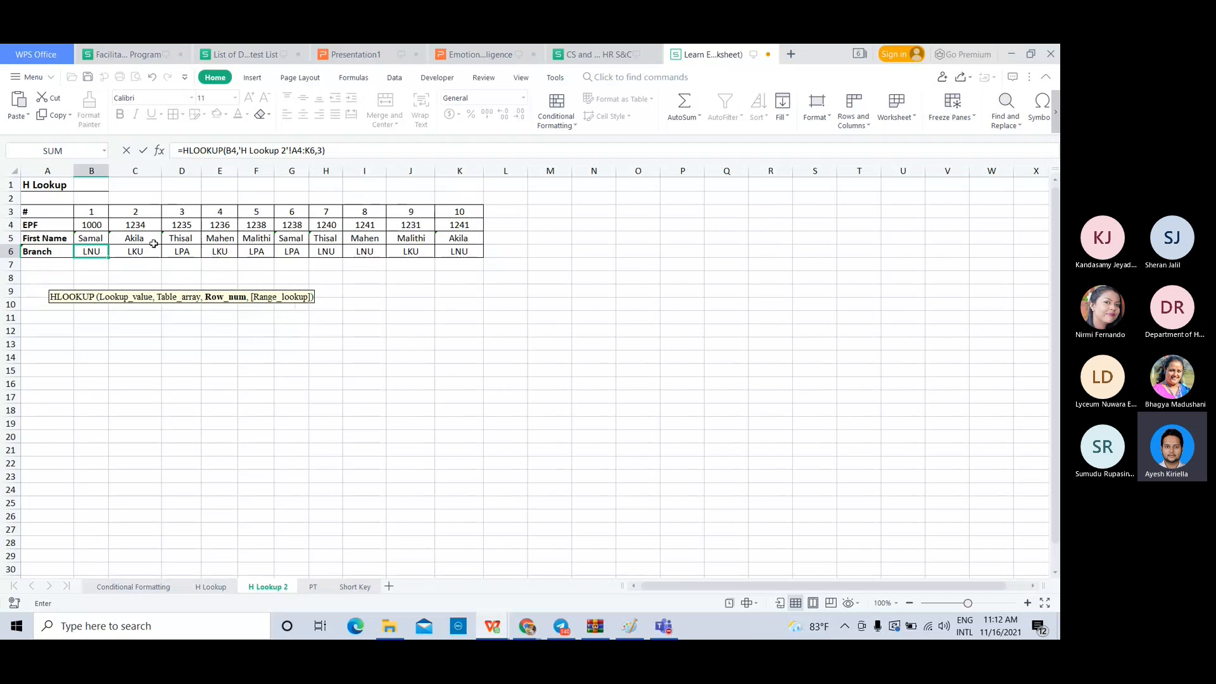
- Set the range lookup of the HLOOKUP formula in B8 to FALSE and enter the formula
{"action": "type", "text": ","}
{"action": "type", "text": "0"}
{"action": "key", "text": "BackSpace"}
{"action": "type", "text": "FA"}
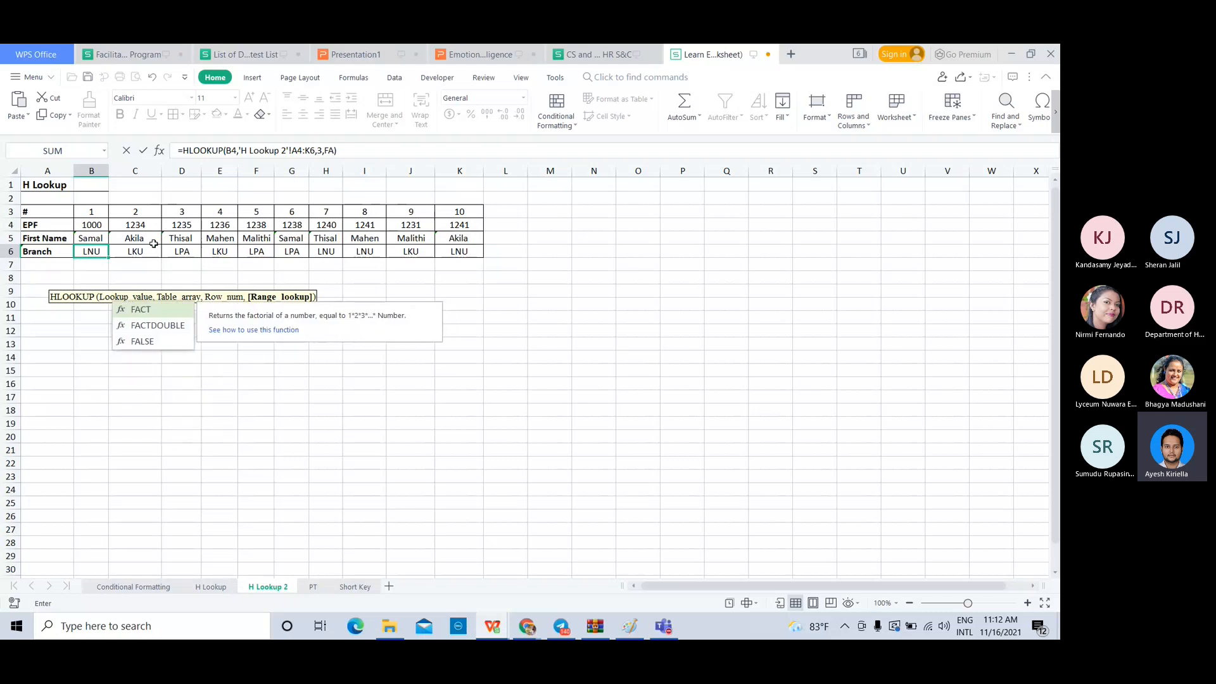
{"action": "type", "text": "LSE"}
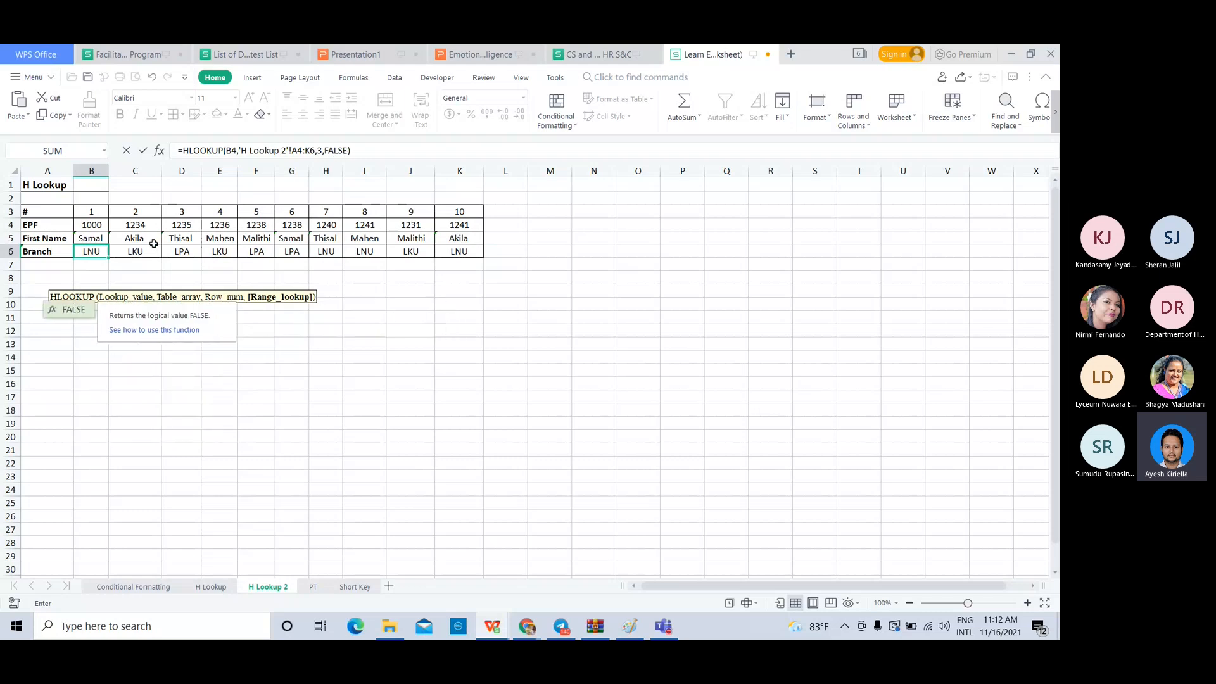
{"action": "key", "text": "Tab"}
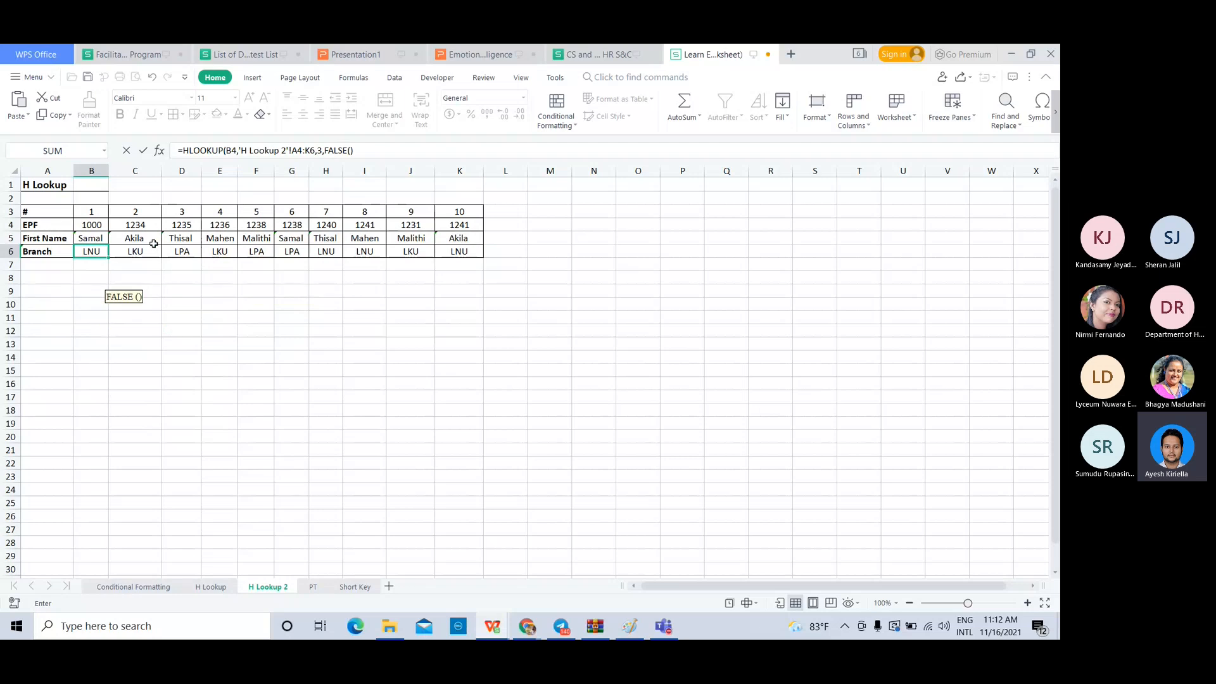
{"action": "key", "text": "Return"}
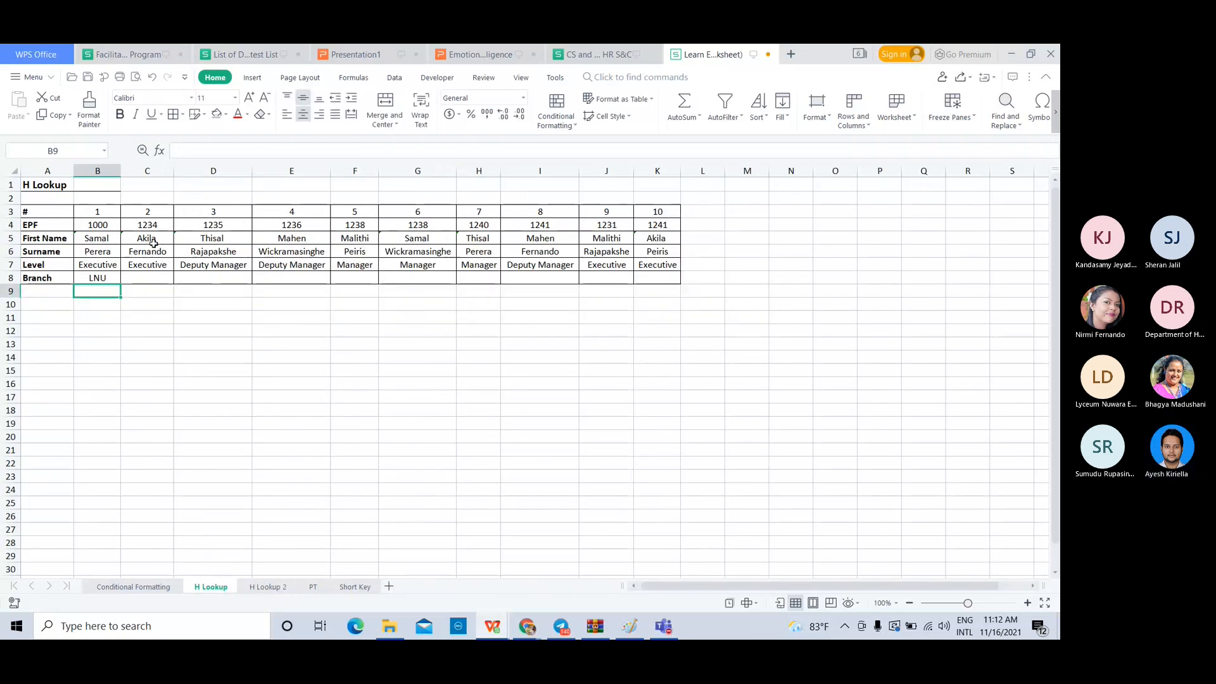
- Fill the HLOOKUP formula from B8 across the Branch row through K8 on the H Lookup sheet
{"action": "left_click", "coordinate": [101, 278]}
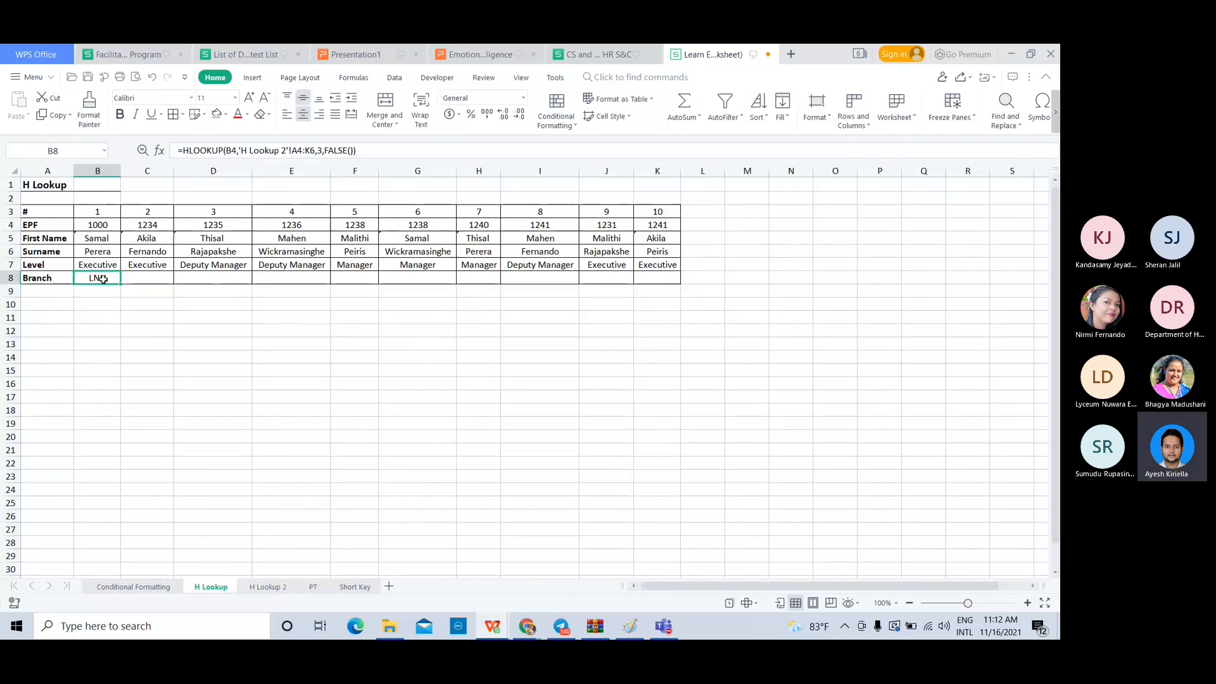
{"action": "left_click", "coordinate": [146, 279]}
{"action": "left_click", "coordinate": [107, 279]}
{"action": "left_click_drag", "start_coordinate": [120, 284], "coordinate": [699, 285]}
{"action": "left_click", "coordinate": [548, 319]}
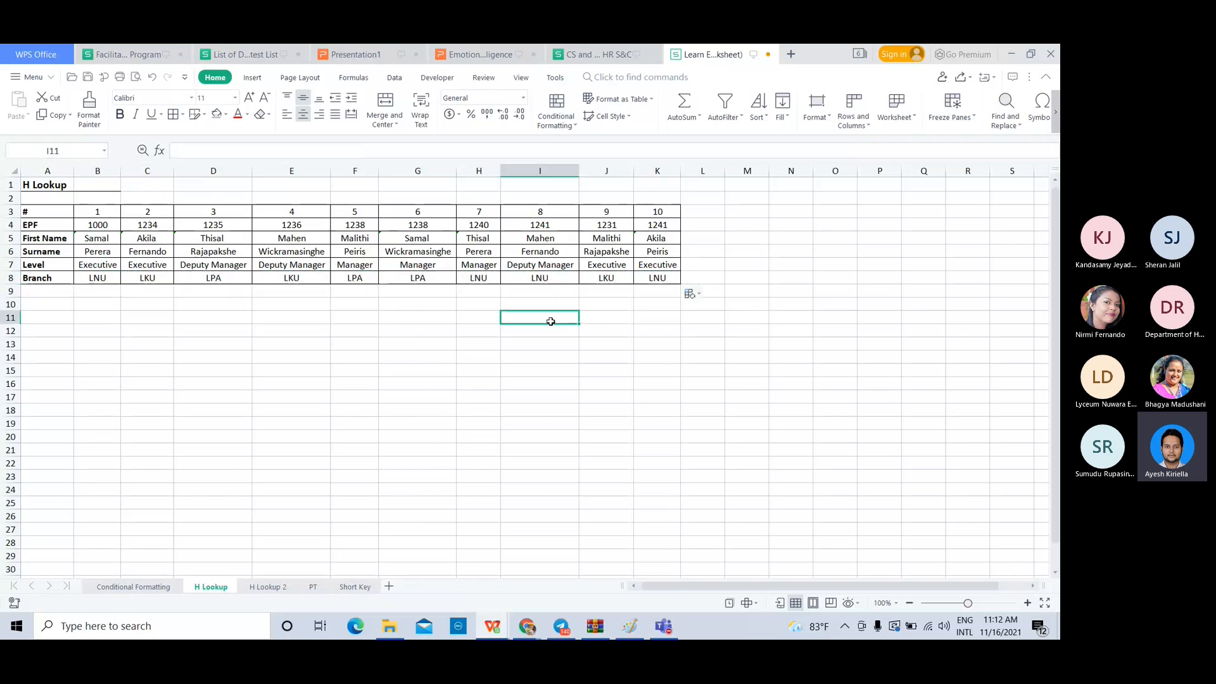
- Examine the copied HLOOKUP formulas in the Branch row, checking how the lookup cell and table range differ between columns B to E
{"action": "double_click", "coordinate": [233, 279]}
{"action": "key", "text": "Return"}
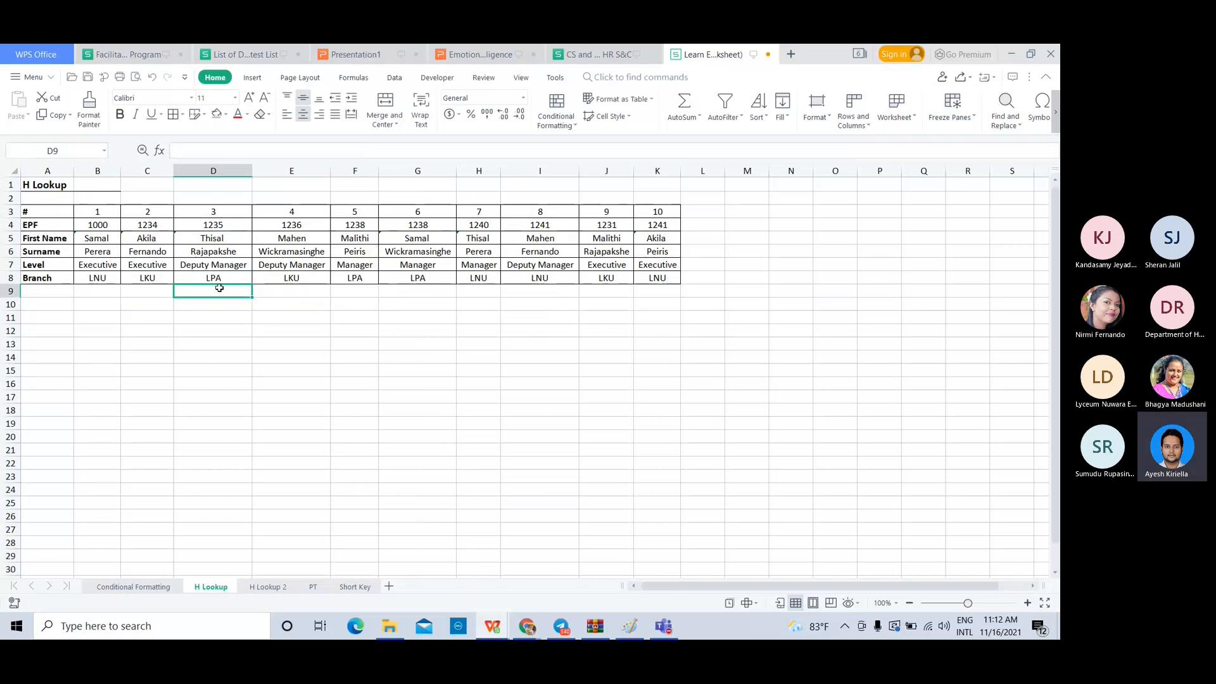
{"action": "key", "text": "Up"}
{"action": "key", "text": "Left"}
{"action": "key", "text": "Left"}
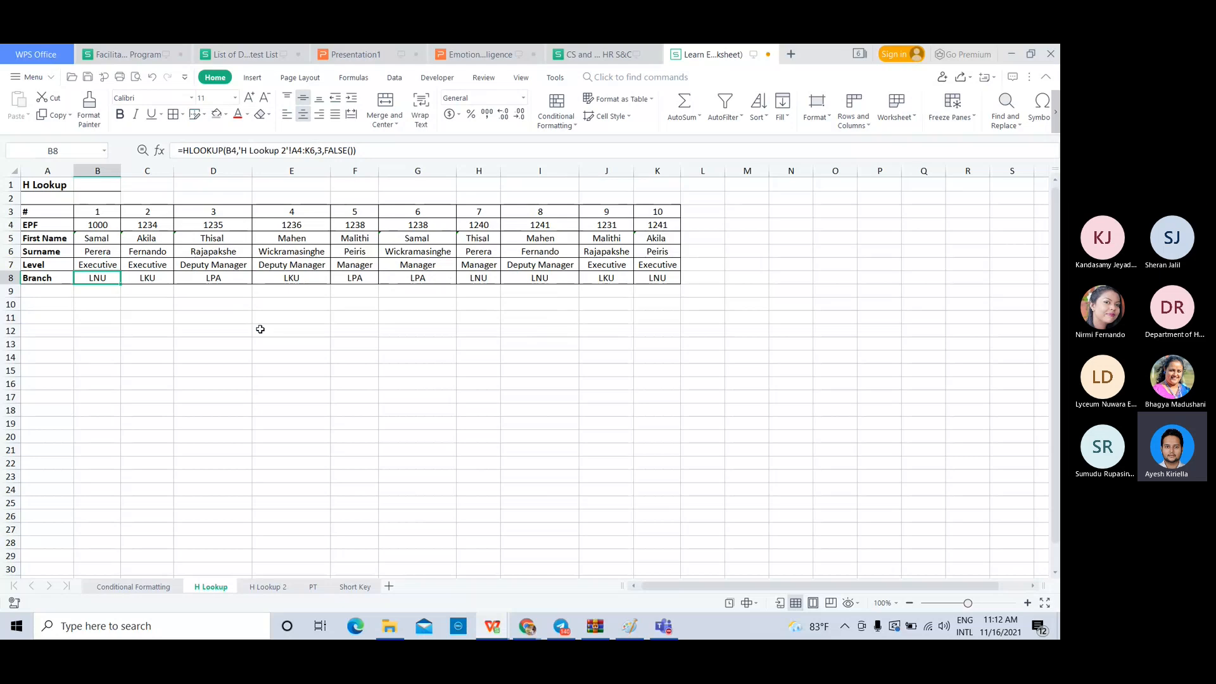
{"action": "left_click", "coordinate": [308, 276]}
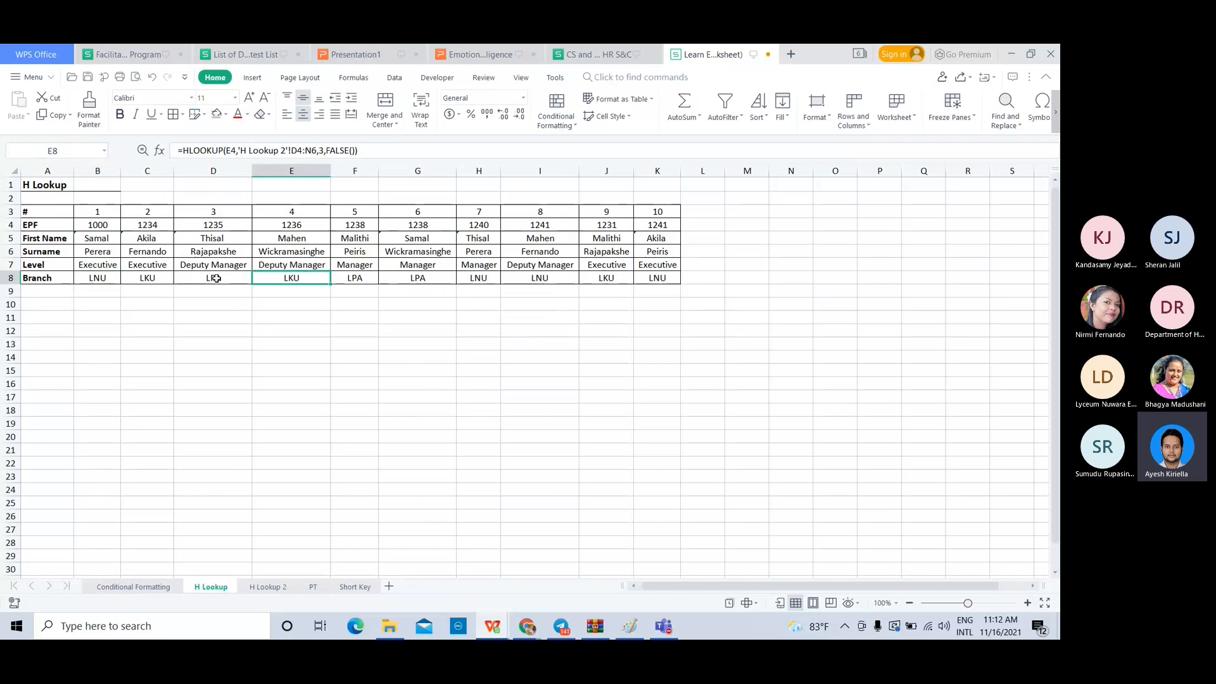
{"action": "left_click", "coordinate": [295, 259]}
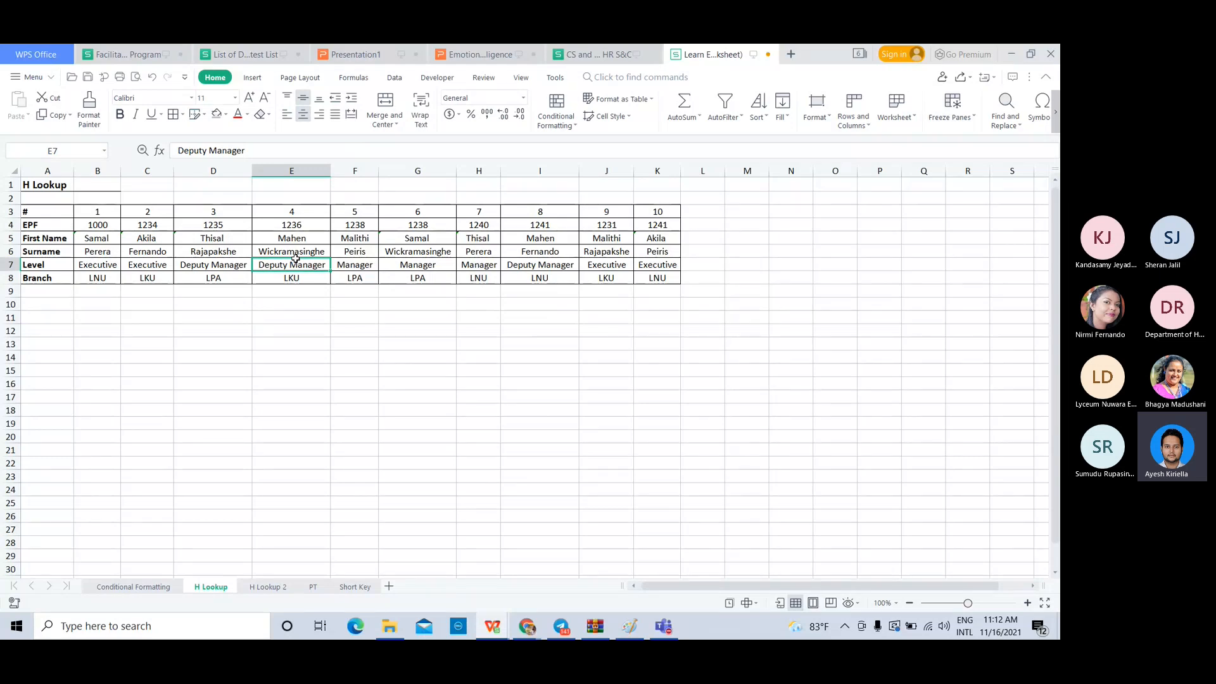
{"action": "left_click", "coordinate": [299, 248]}
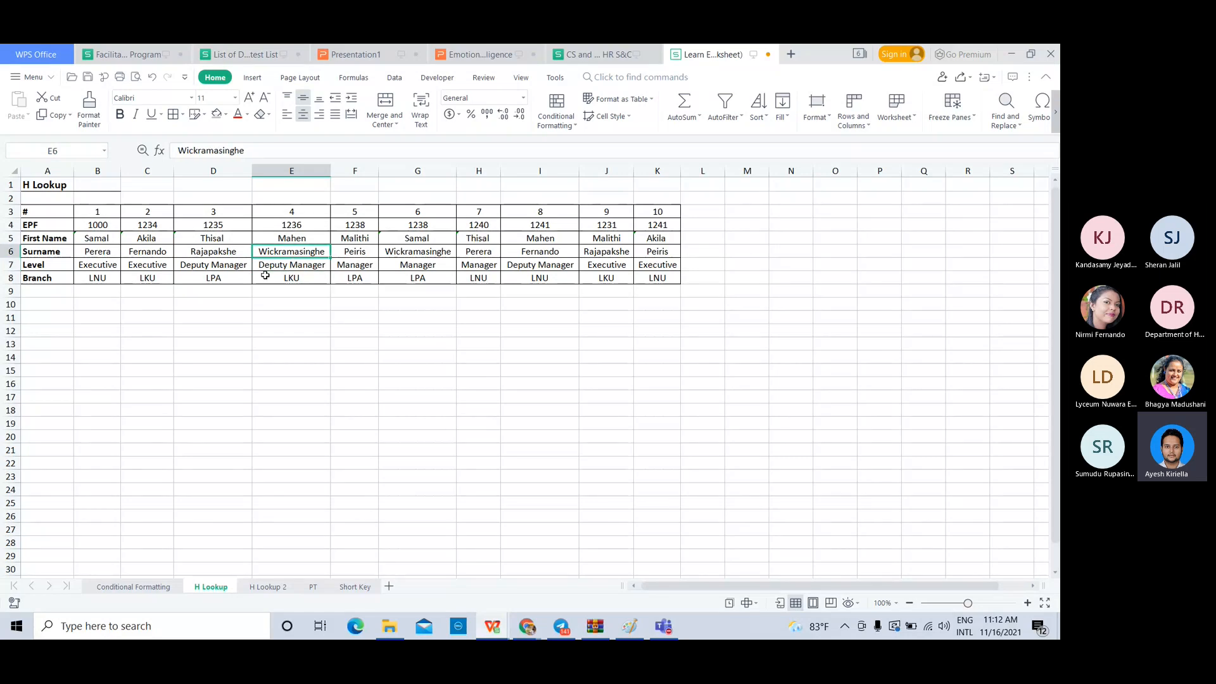
{"action": "left_click", "coordinate": [127, 302]}
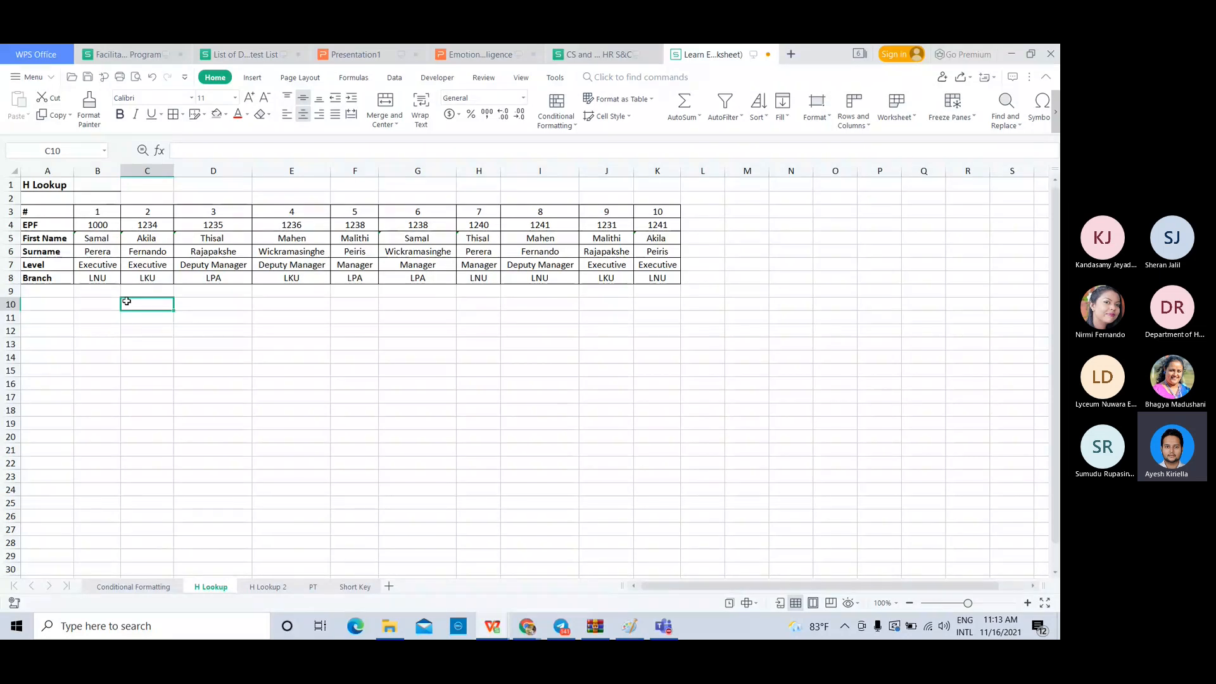
{"action": "left_click", "coordinate": [220, 266]}
{"action": "left_click", "coordinate": [219, 277]}
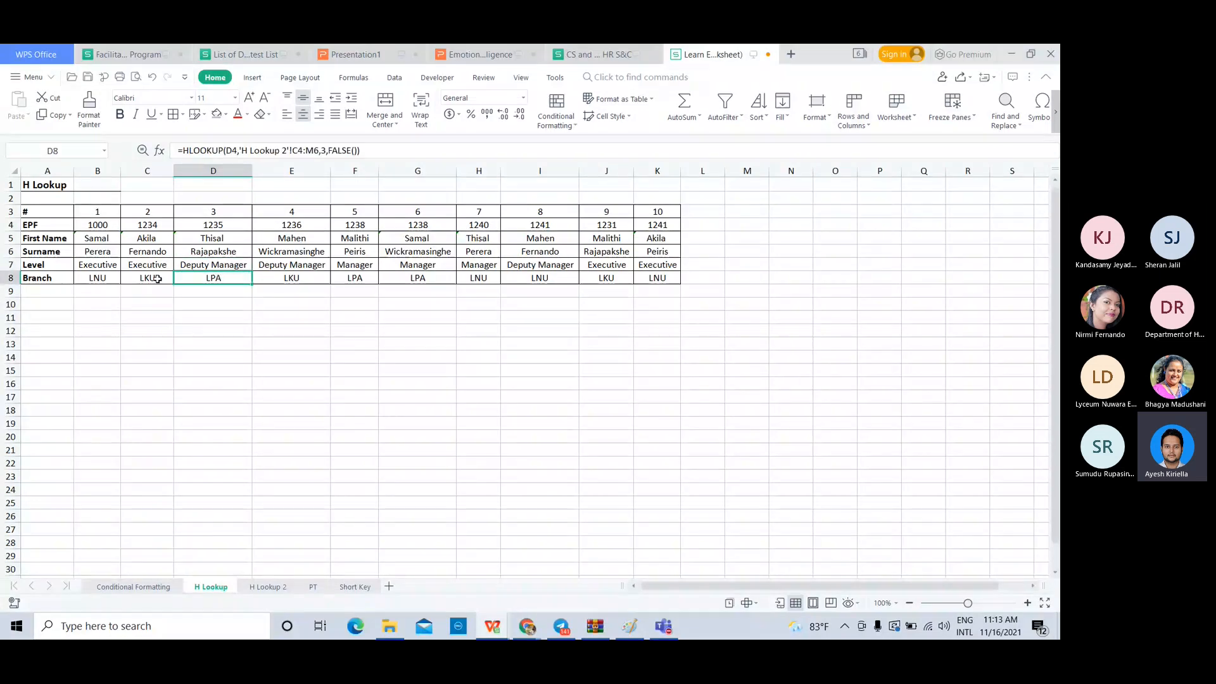
{"action": "left_click", "coordinate": [157, 279]}
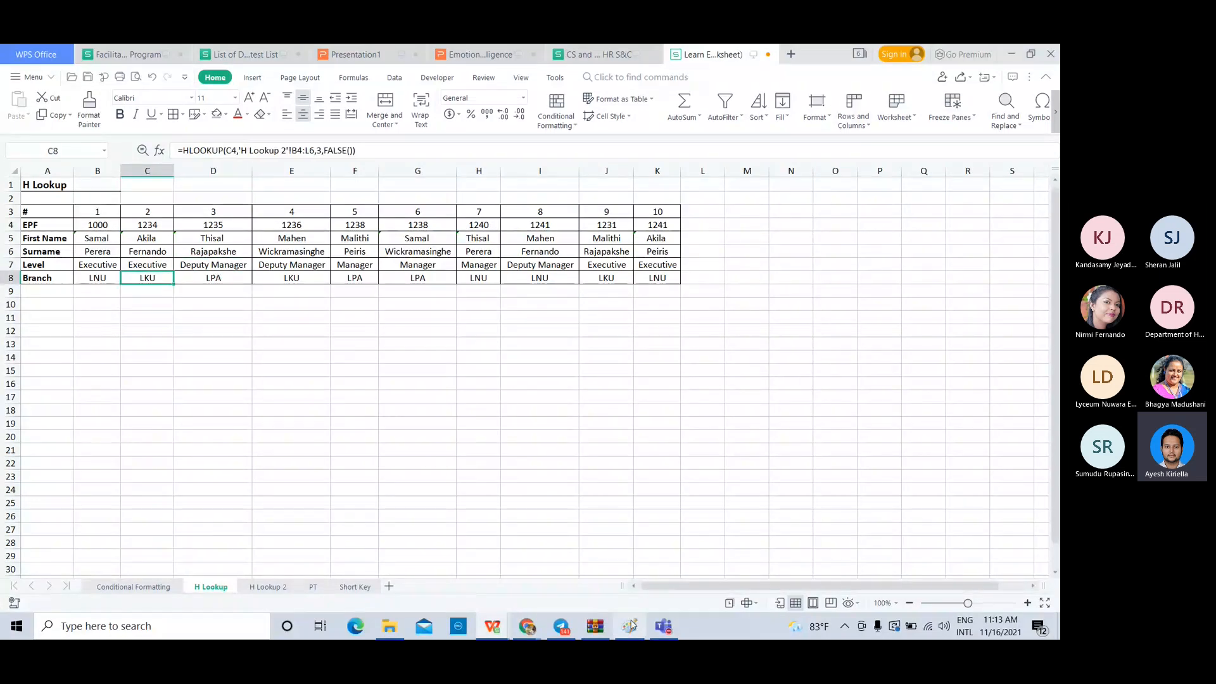
- Switch to the Microsoft Teams meeting in the browser and look through its participant list
{"action": "left_click", "coordinate": [527, 625]}
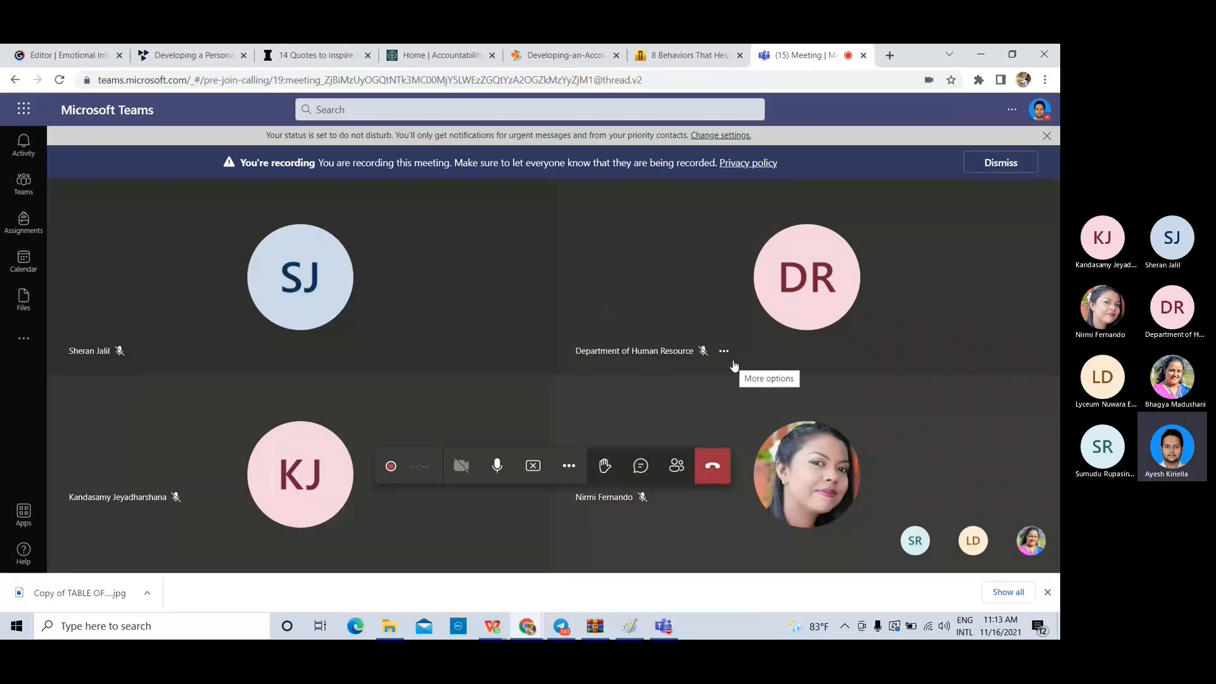
{"action": "left_click", "coordinate": [675, 466]}
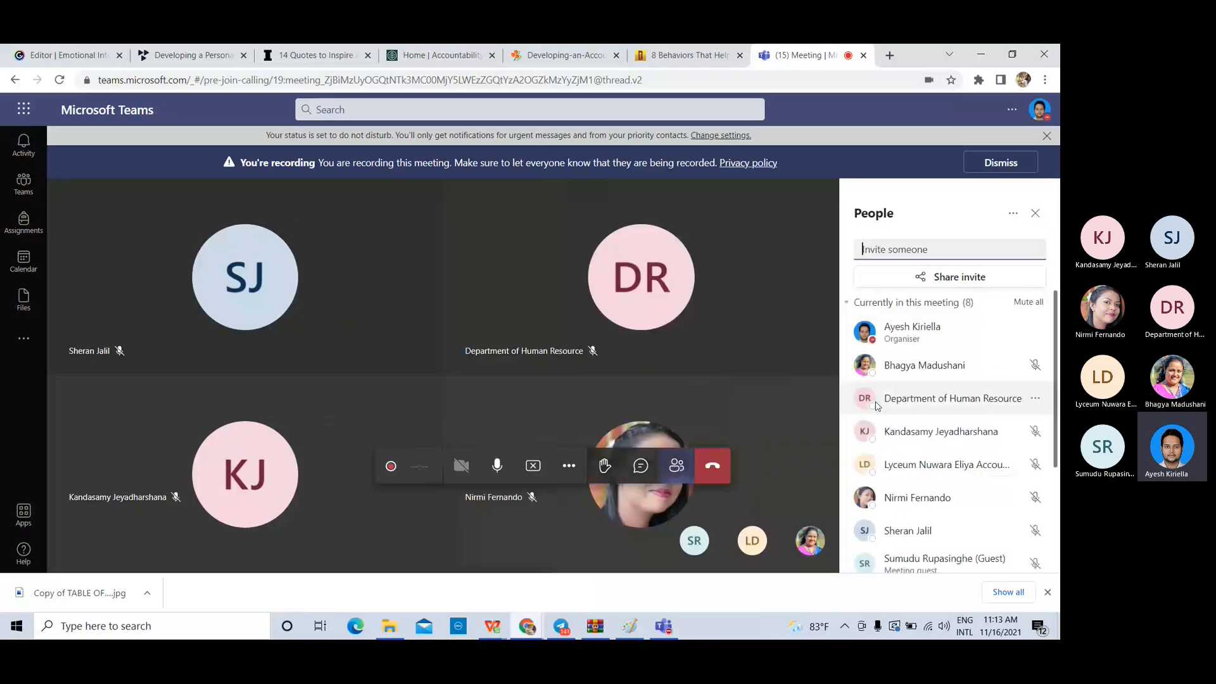
{"action": "scroll", "coordinate": [917, 423], "scroll_direction": "down", "scroll_amount": 4}
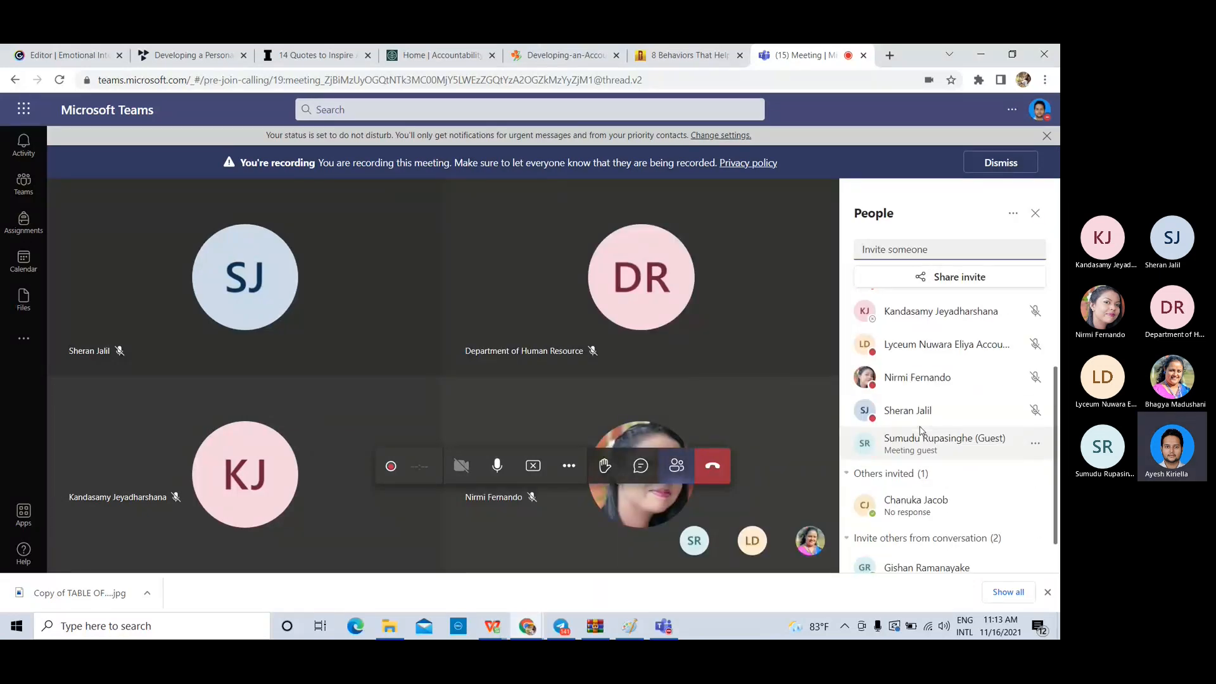
{"action": "scroll", "coordinate": [921, 431], "scroll_direction": "up", "scroll_amount": 4}
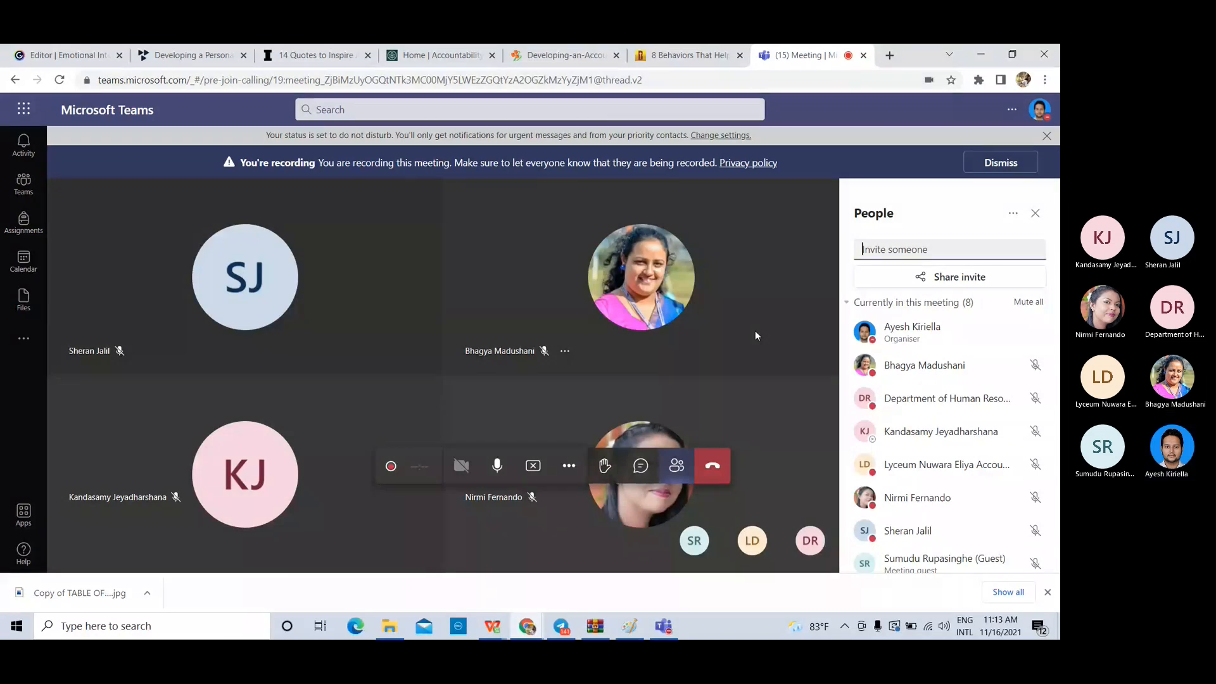
- Return to the WPS Office spreadsheet and clear the Branch cells B8:K8 on the H Lookup sheet
{"action": "key", "text": "alt+Tab"}
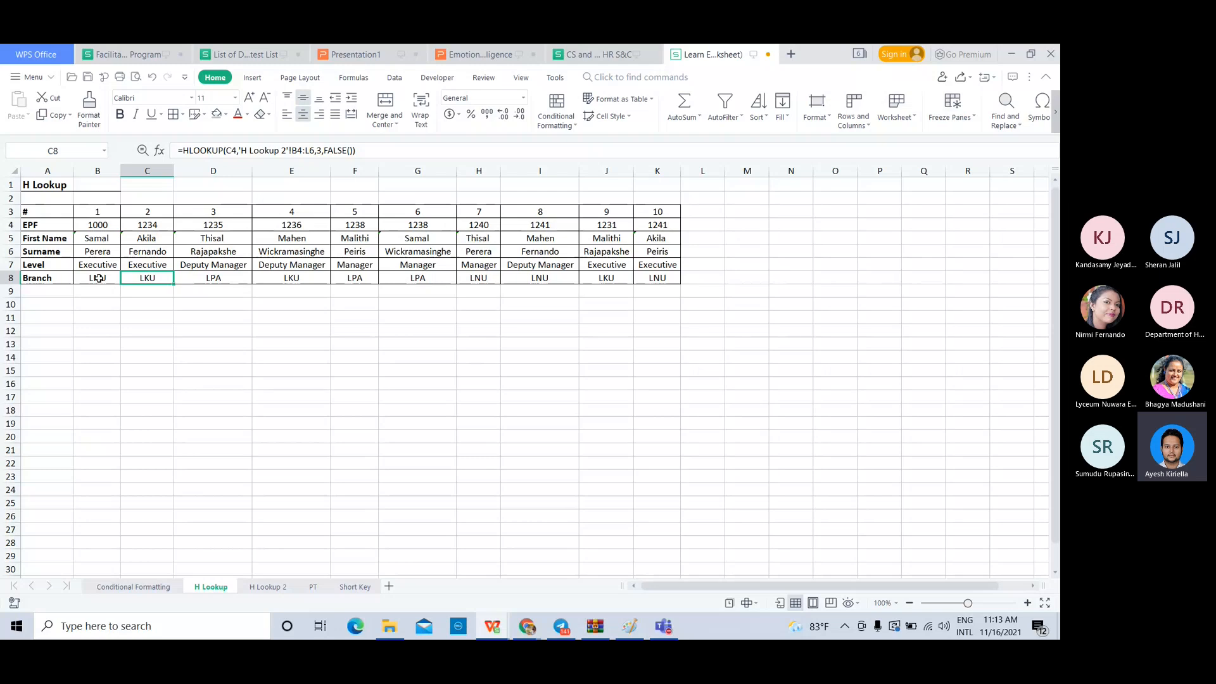
{"action": "left_click_drag", "start_coordinate": [98, 278], "coordinate": [656, 283]}
{"action": "key", "text": "Delete"}
{"action": "left_click", "coordinate": [291, 383]}
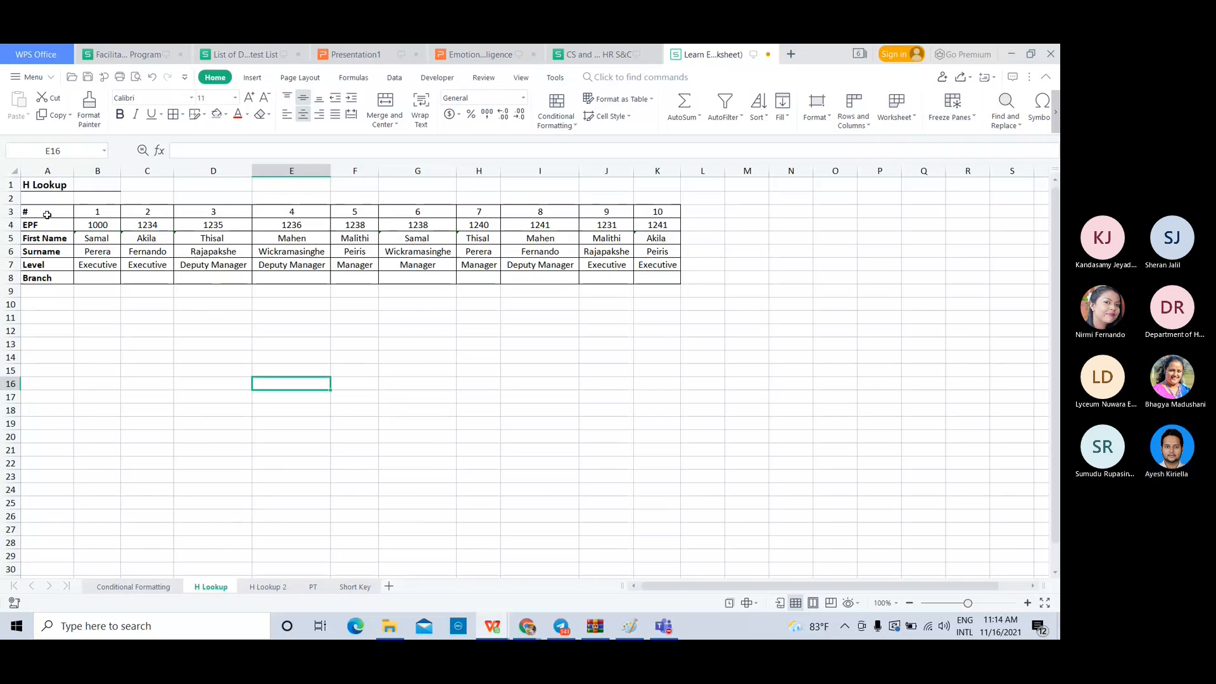
- Review the H Lookup table's row headings, the EPF numbers in B4:K4 and the employee names beneath them
{"action": "left_click_drag", "start_coordinate": [47, 215], "coordinate": [48, 261]}
{"action": "left_click", "coordinate": [222, 274]}
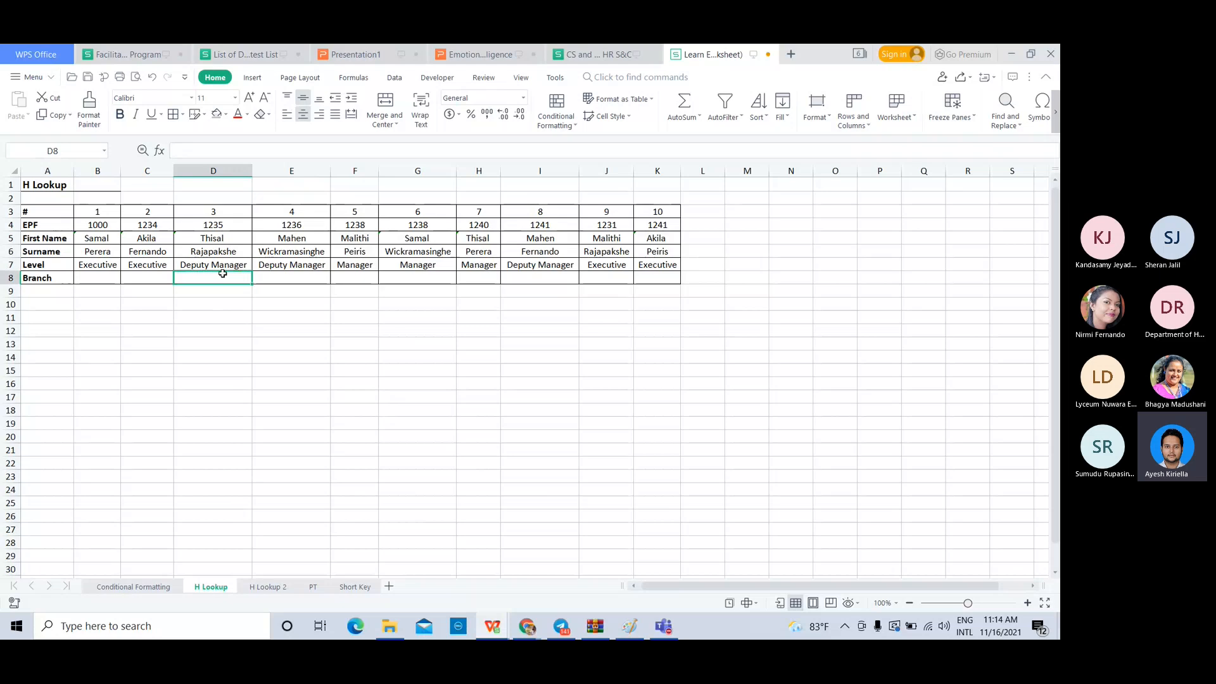
{"action": "left_click", "coordinate": [66, 216]}
{"action": "left_click_drag", "start_coordinate": [79, 226], "coordinate": [651, 223]}
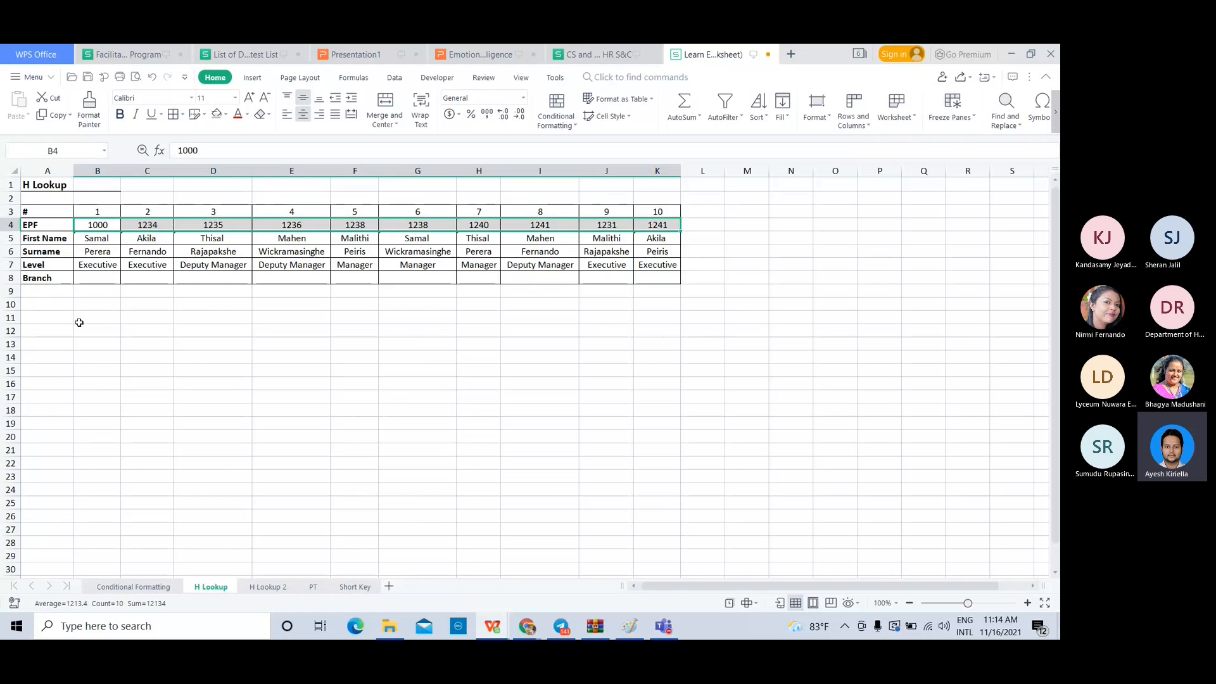
{"action": "left_click_drag", "start_coordinate": [89, 237], "coordinate": [451, 248]}
{"action": "left_click", "coordinate": [137, 316]}
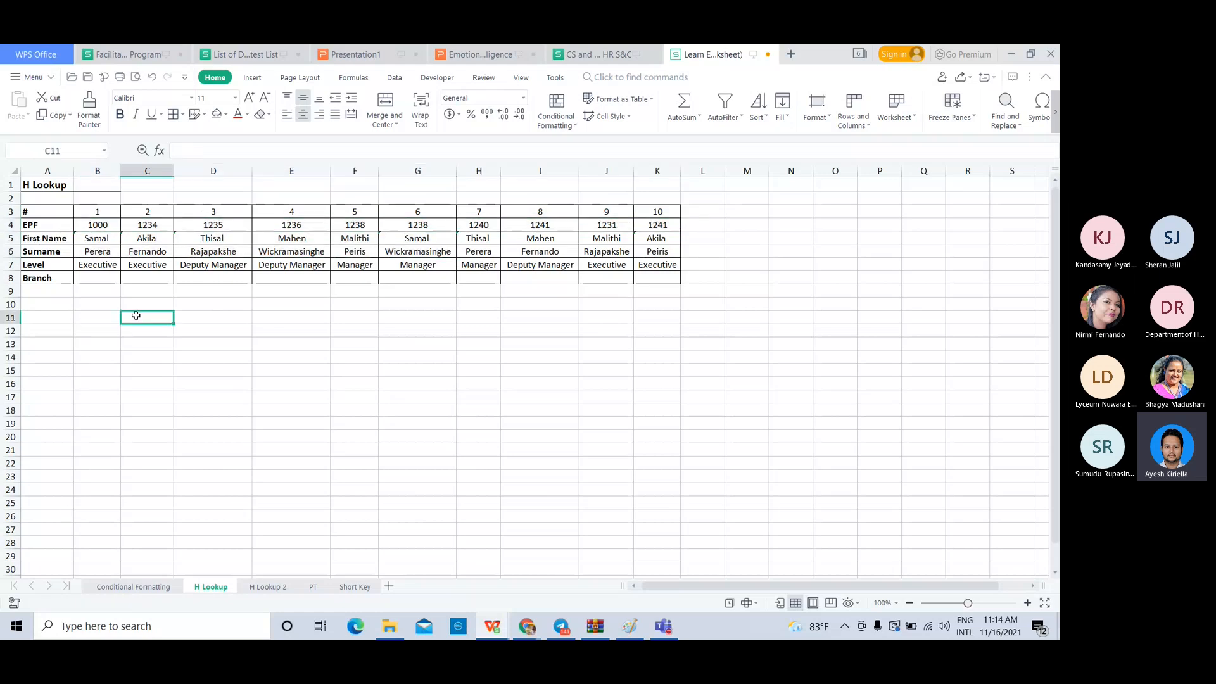
{"action": "left_click", "coordinate": [108, 240]}
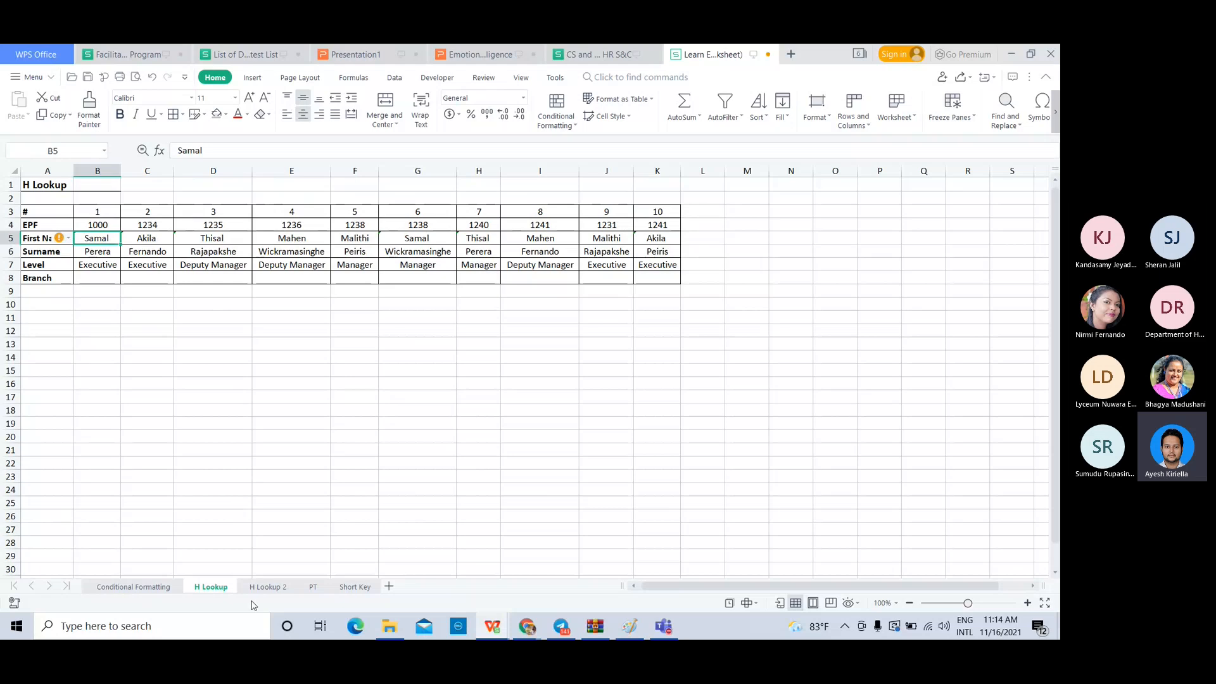
- Compare the first employee's name and branch on the H Lookup 2 sheet with the empty Branch cells on the H Lookup sheet
{"action": "left_click", "coordinate": [267, 589]}
{"action": "left_click", "coordinate": [248, 268]}
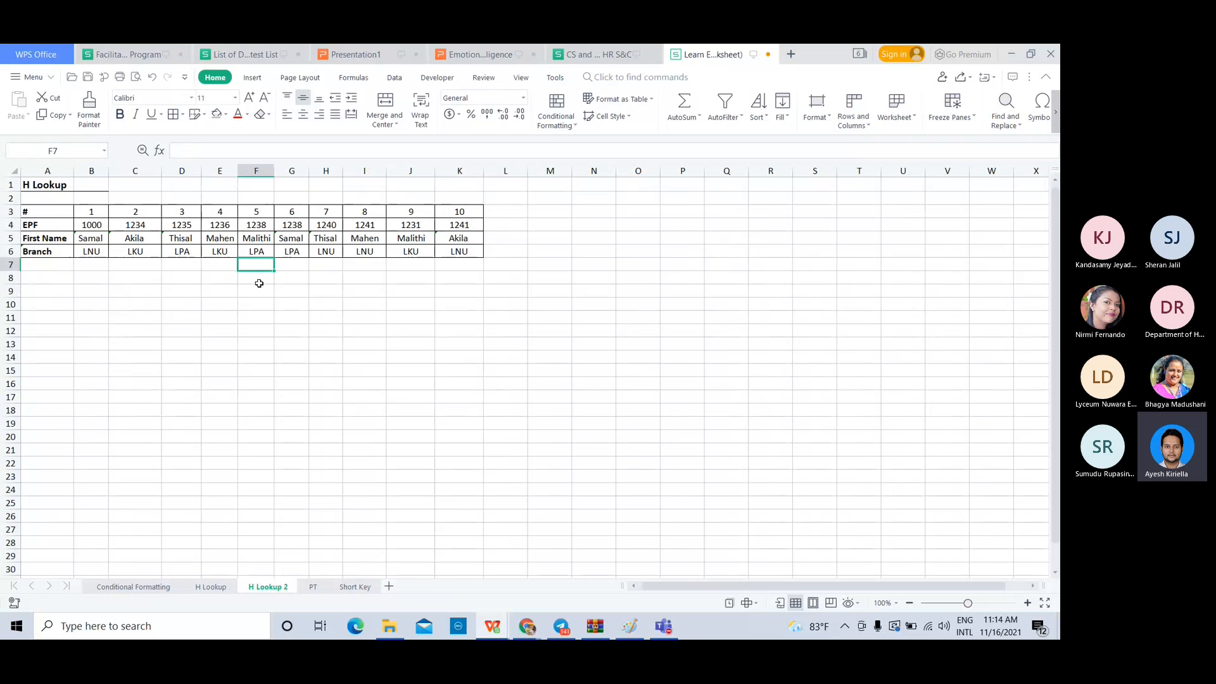
{"action": "left_click", "coordinate": [91, 242]}
{"action": "left_click", "coordinate": [90, 253]}
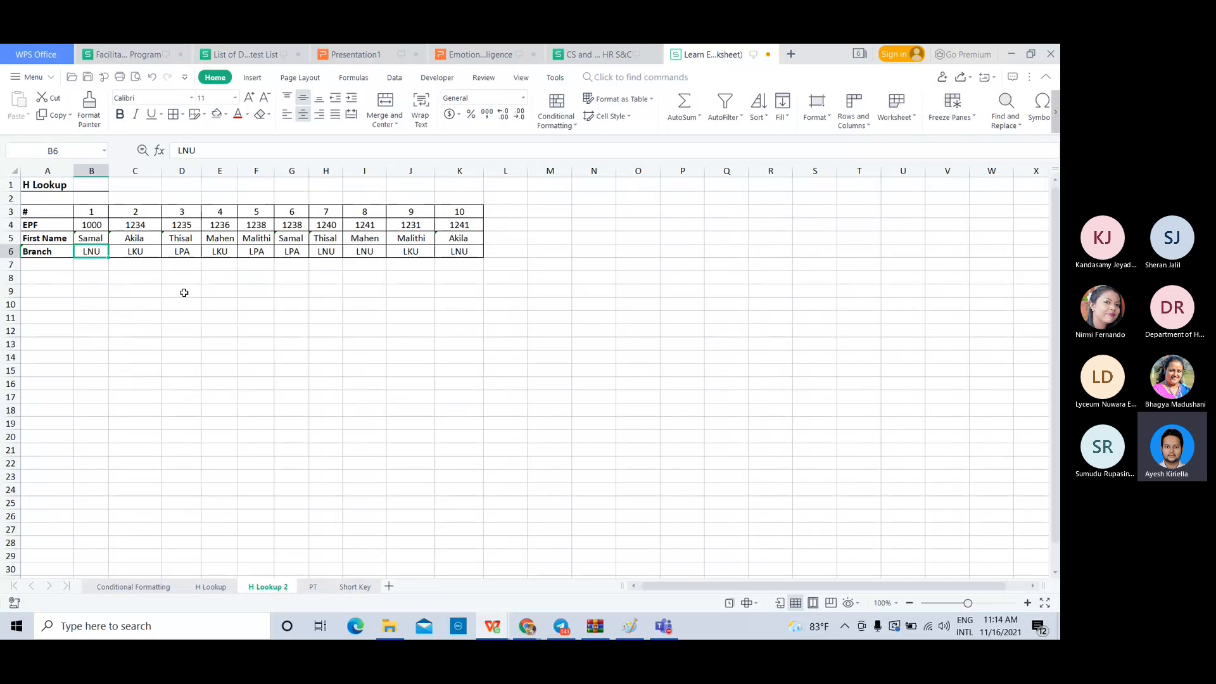
{"action": "left_click", "coordinate": [211, 587]}
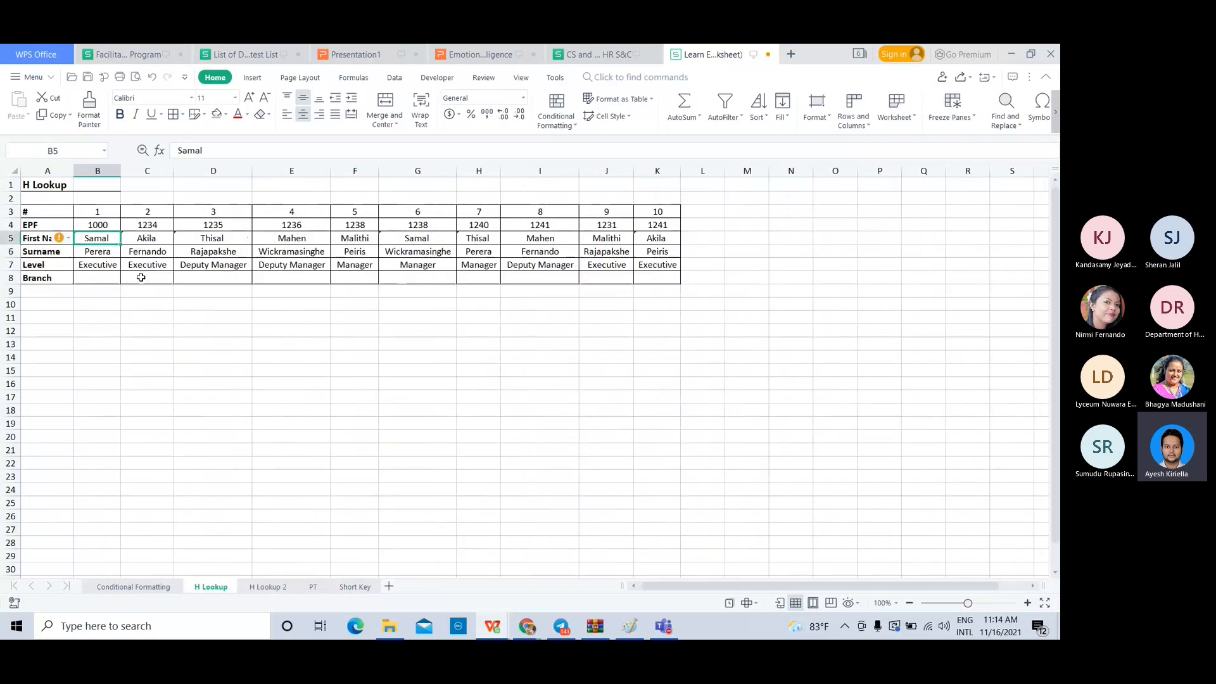
{"action": "left_click", "coordinate": [101, 275]}
{"action": "left_click", "coordinate": [110, 235]}
{"action": "left_click", "coordinate": [108, 260]}
{"action": "left_click", "coordinate": [102, 279]}
{"action": "left_click", "coordinate": [150, 278]}
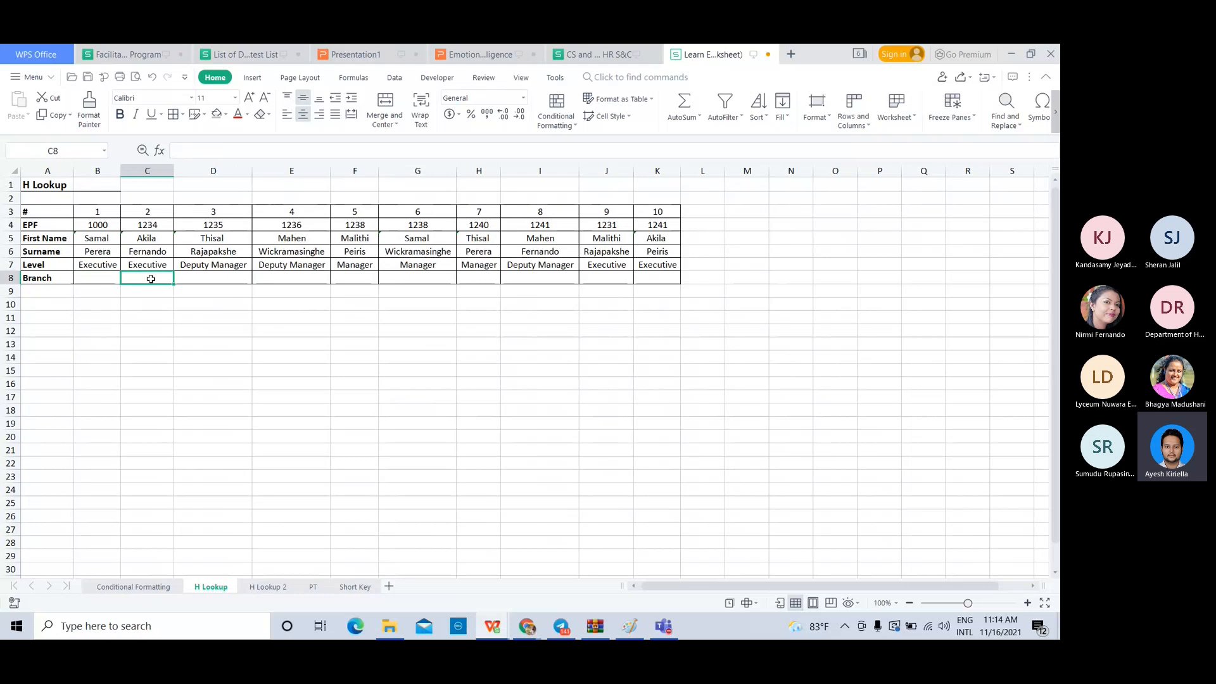
- Copy the branch value LNU from B6 on the H Lookup 2 sheet into B8 on the H Lookup sheet, and clear it again
{"action": "left_click", "coordinate": [260, 586]}
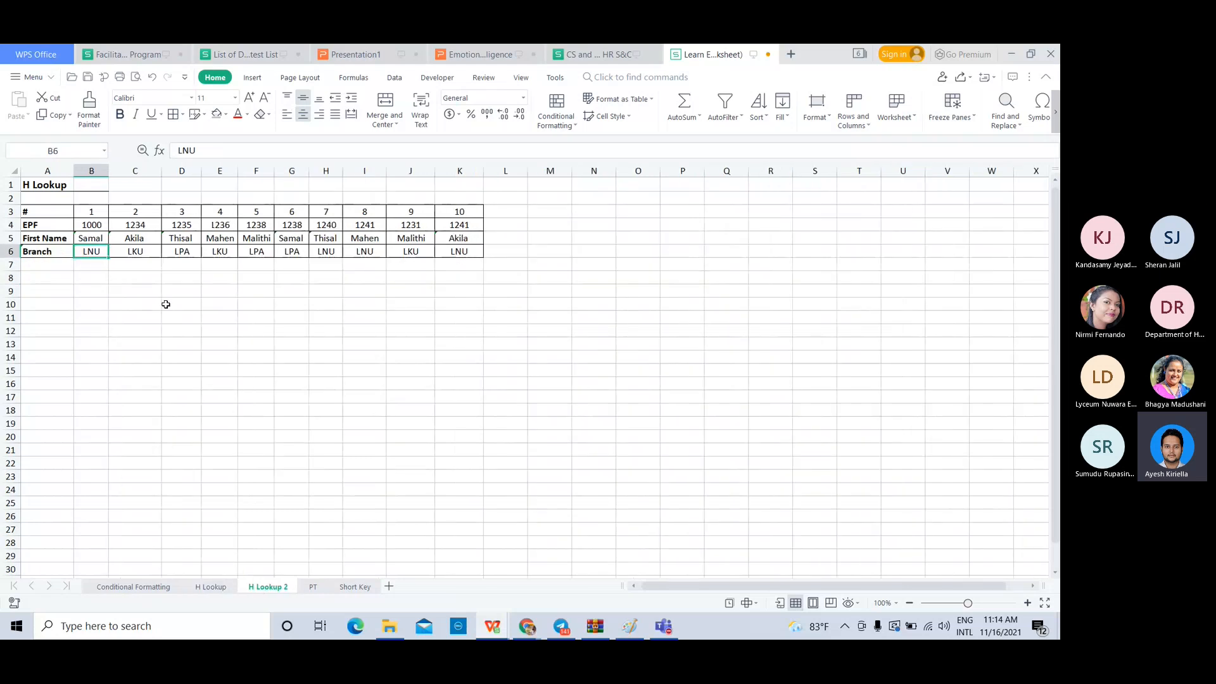
{"action": "left_click", "coordinate": [145, 252]}
{"action": "left_click", "coordinate": [99, 257]}
{"action": "key", "text": "ctrl+c"}
{"action": "left_click", "coordinate": [211, 587]}
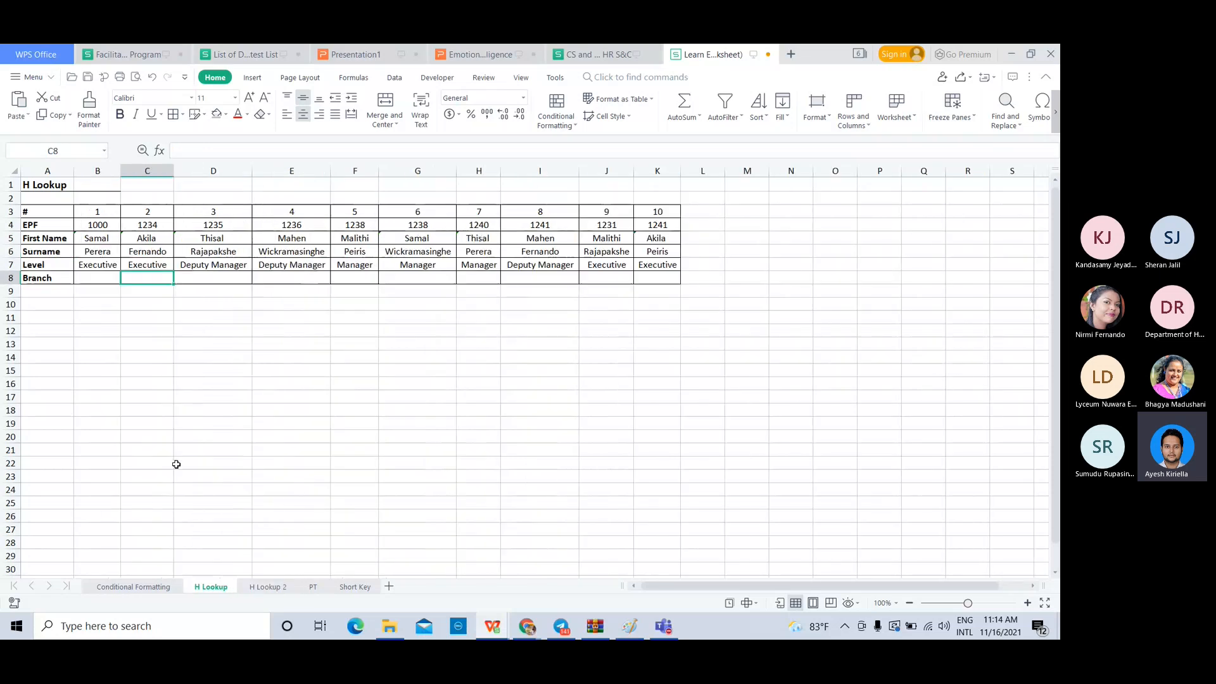
{"action": "left_click", "coordinate": [104, 278]}
{"action": "key", "text": "ctrl+v"}
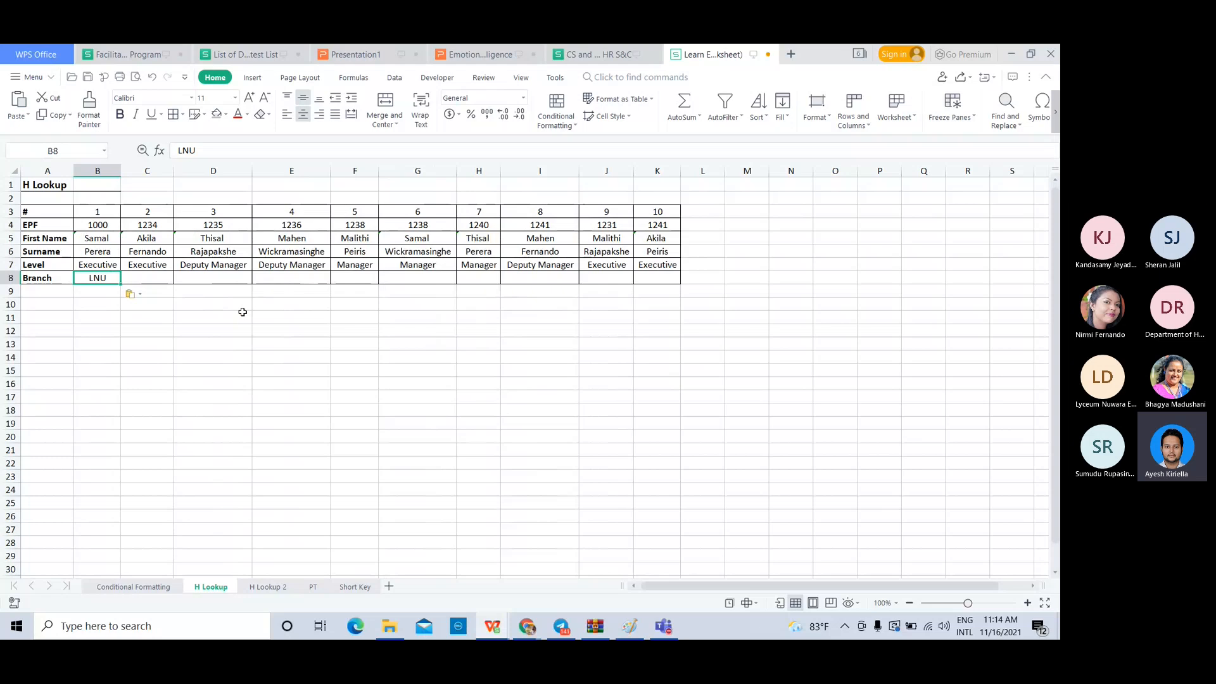
{"action": "key", "text": "Delete"}
- Start a new HLOOKUP formula in B8 using the EPF cell B4 as the lookup value
{"action": "type", "text": "=hl"}
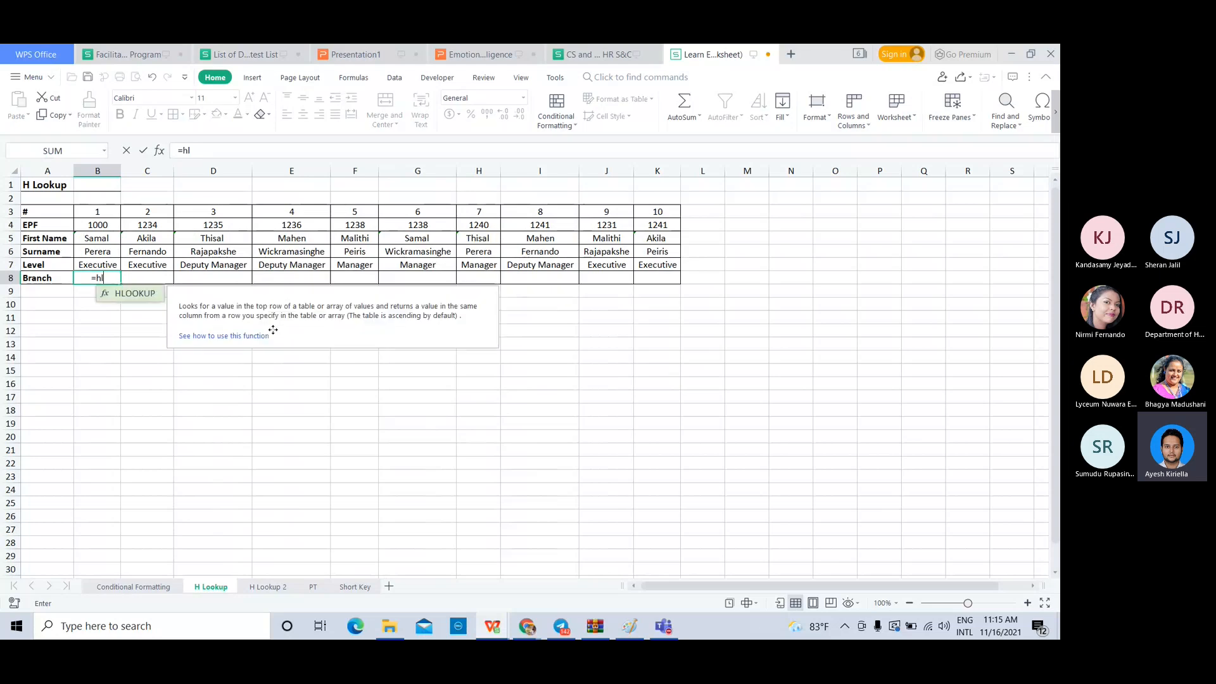
{"action": "double_click", "coordinate": [135, 293]}
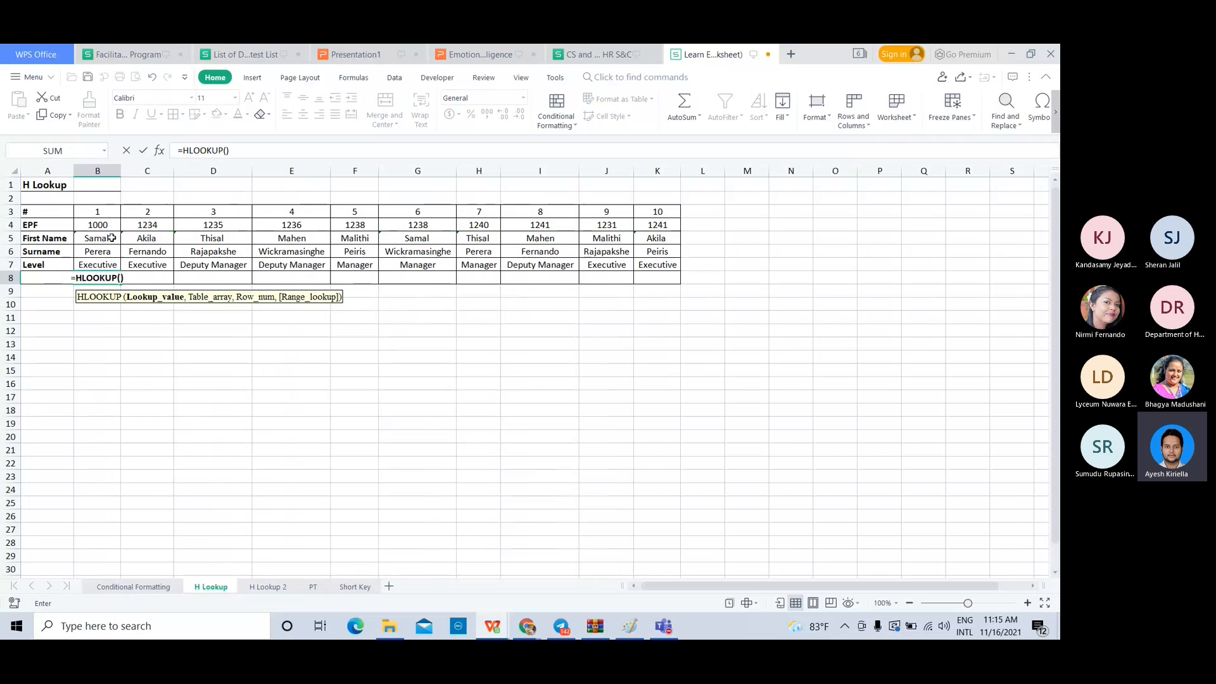
{"action": "left_click", "coordinate": [98, 224]}
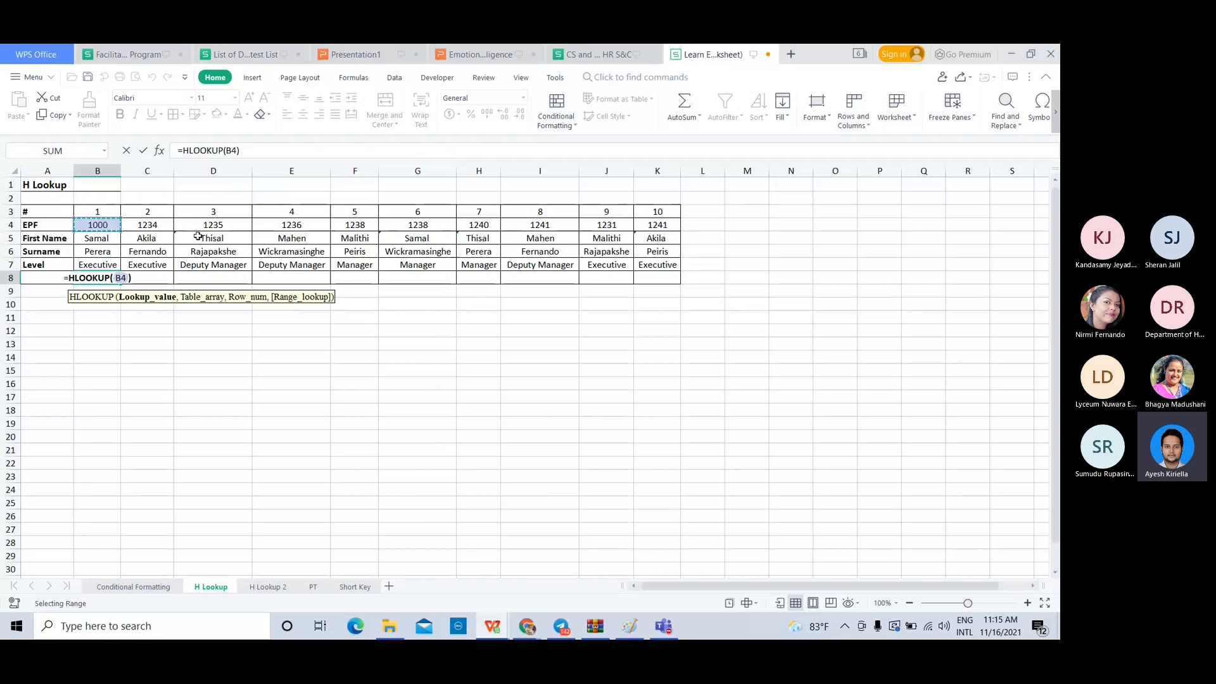
{"action": "type", "text": ","}
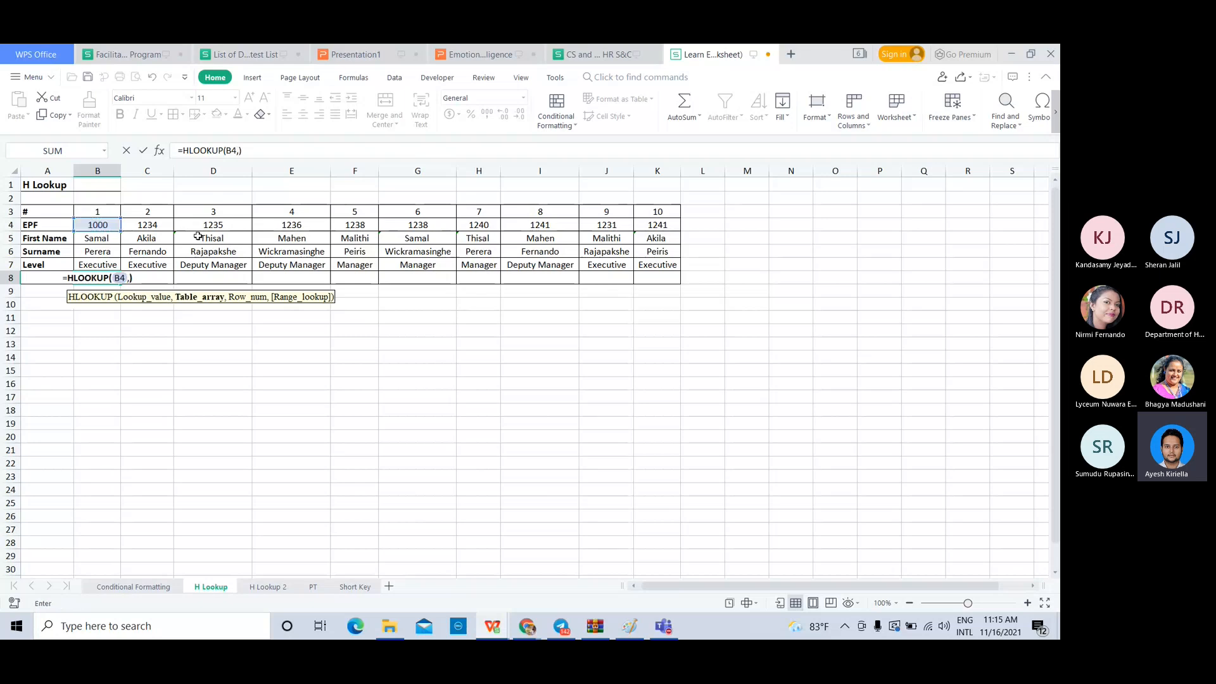
- Set the HLOOKUP table array to A4:K6 on the H Lookup 2 sheet and the row number to 3
{"action": "left_click", "coordinate": [264, 585]}
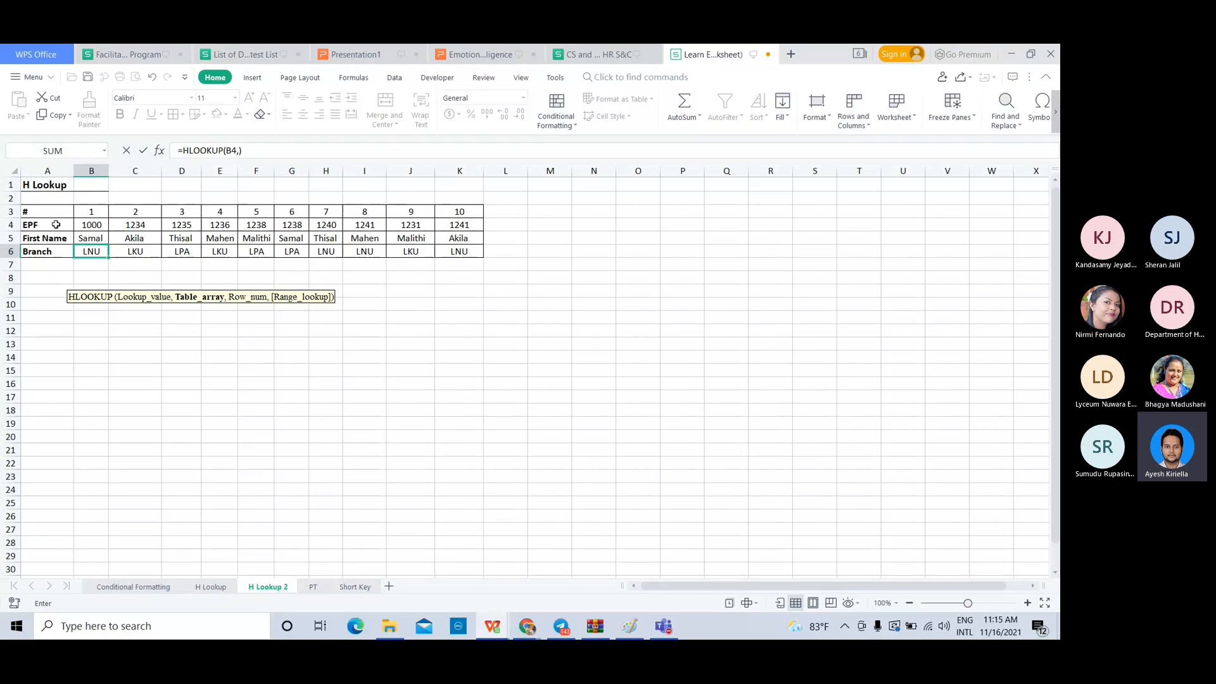
{"action": "left_click_drag", "start_coordinate": [55, 225], "coordinate": [451, 252]}
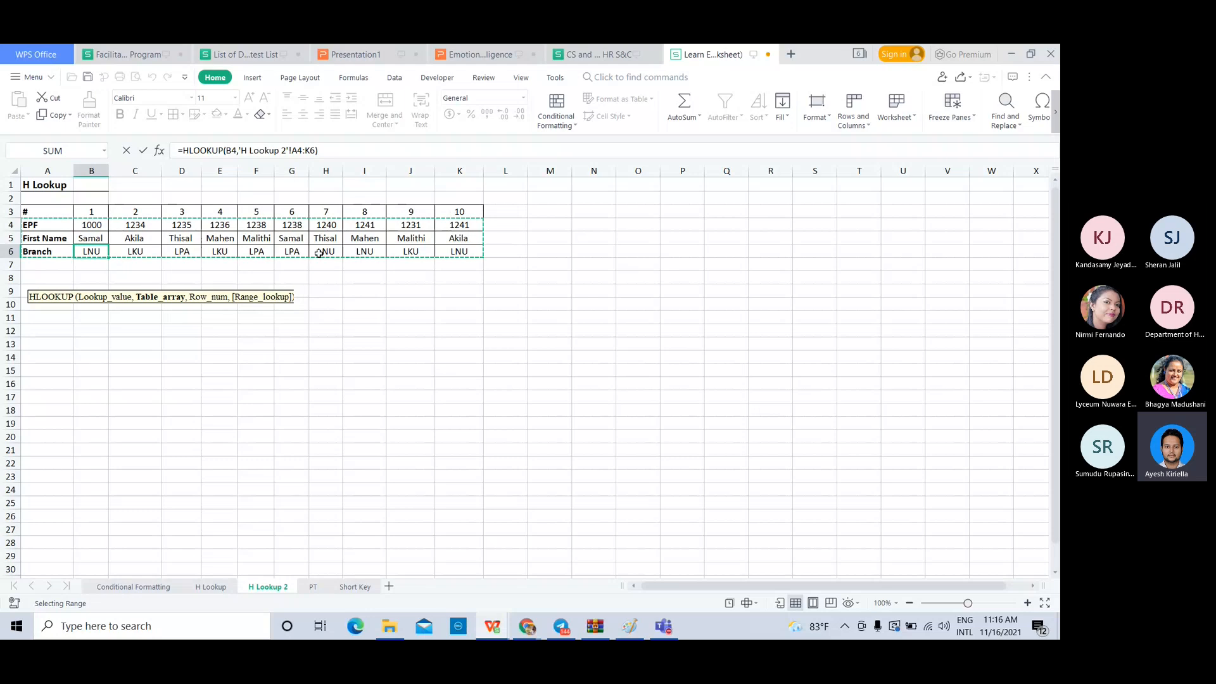
{"action": "type", "text": ","}
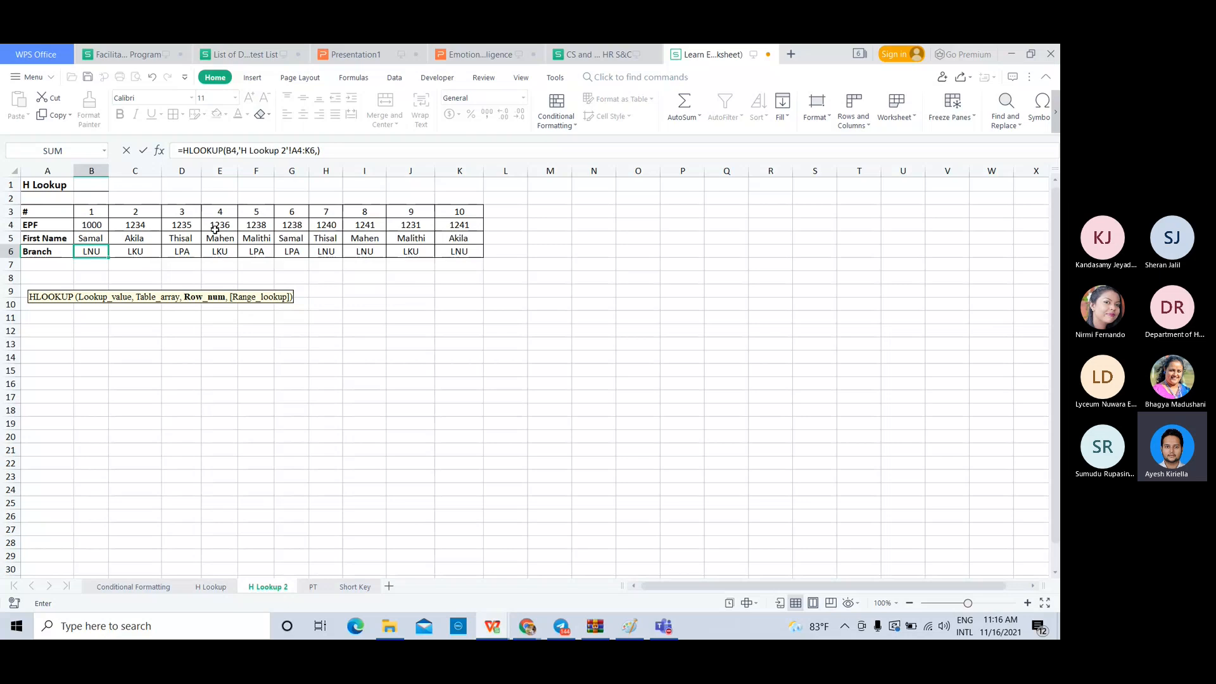
{"action": "type", "text": "3,"}
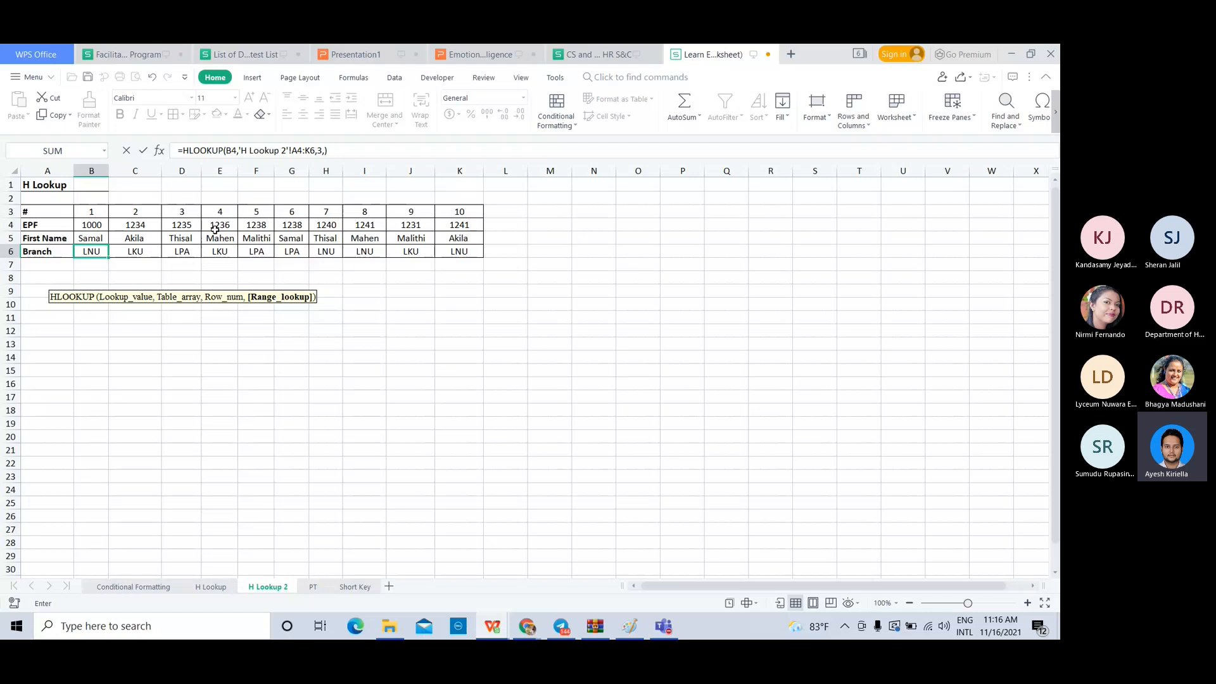
{"action": "type", "text": "FA"}
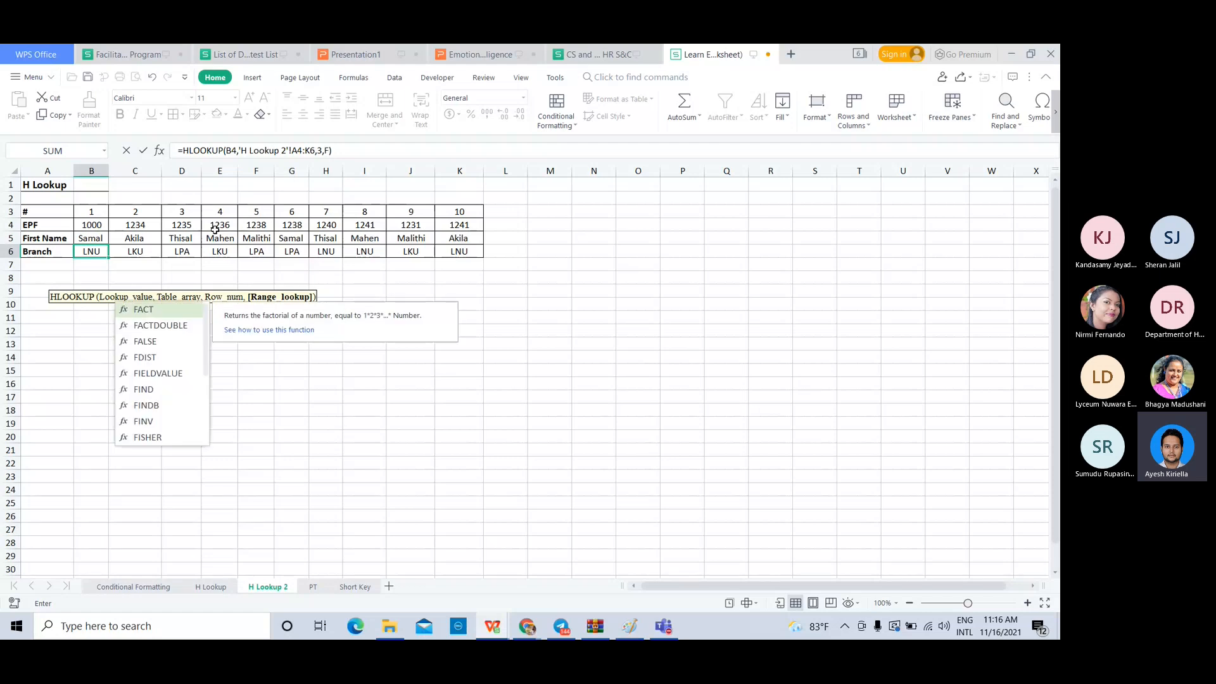
{"action": "type", "text": "LSE"}
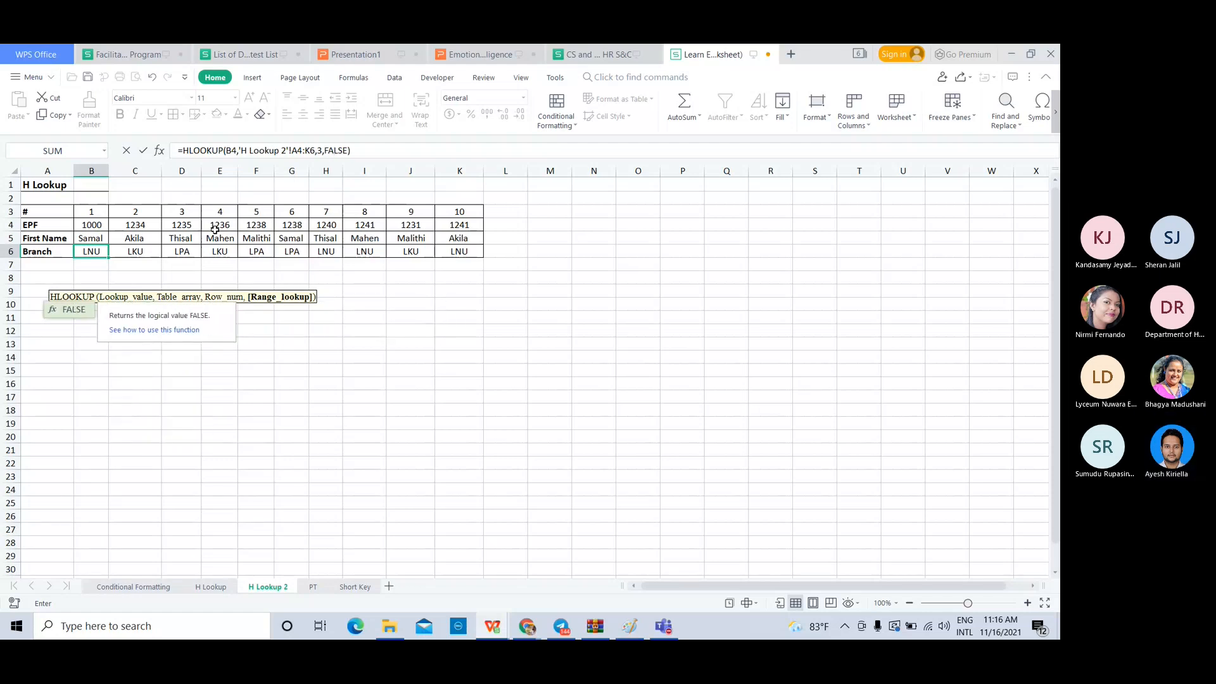
{"action": "key", "text": "BackSpace"}
{"action": "key", "text": "BackSpace"}
{"action": "key", "text": "BackSpace"}
{"action": "key", "text": "BackSpace"}
{"action": "key", "text": "BackSpace"}
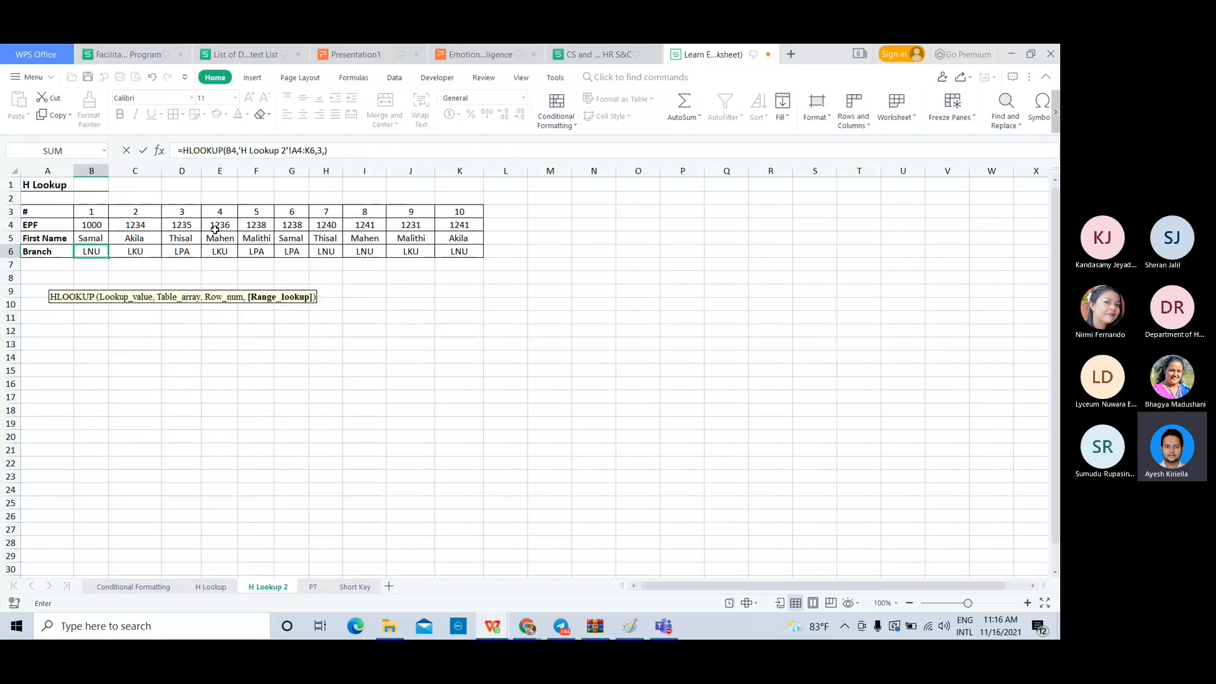
- Finish the HLOOKUP formula with 0 as the range lookup value and fill it from B8 across the Branch row to K8
{"action": "type", "text": "0"}
{"action": "key", "text": "Return"}
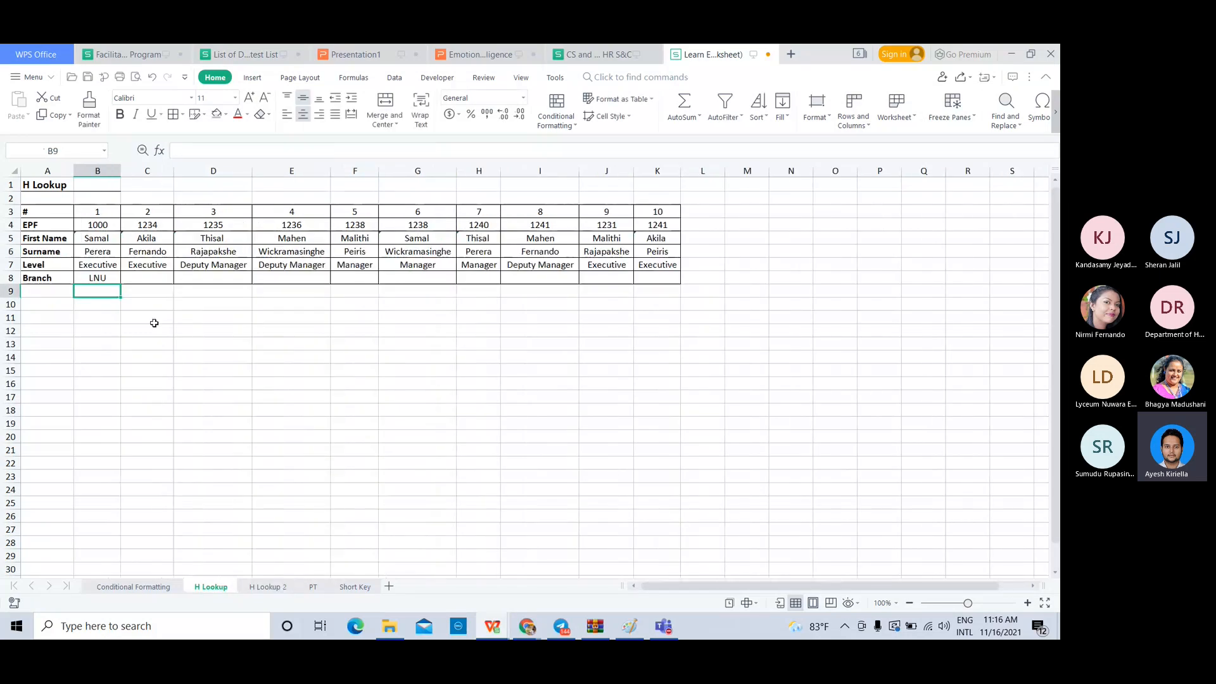
{"action": "left_click", "coordinate": [113, 277]}
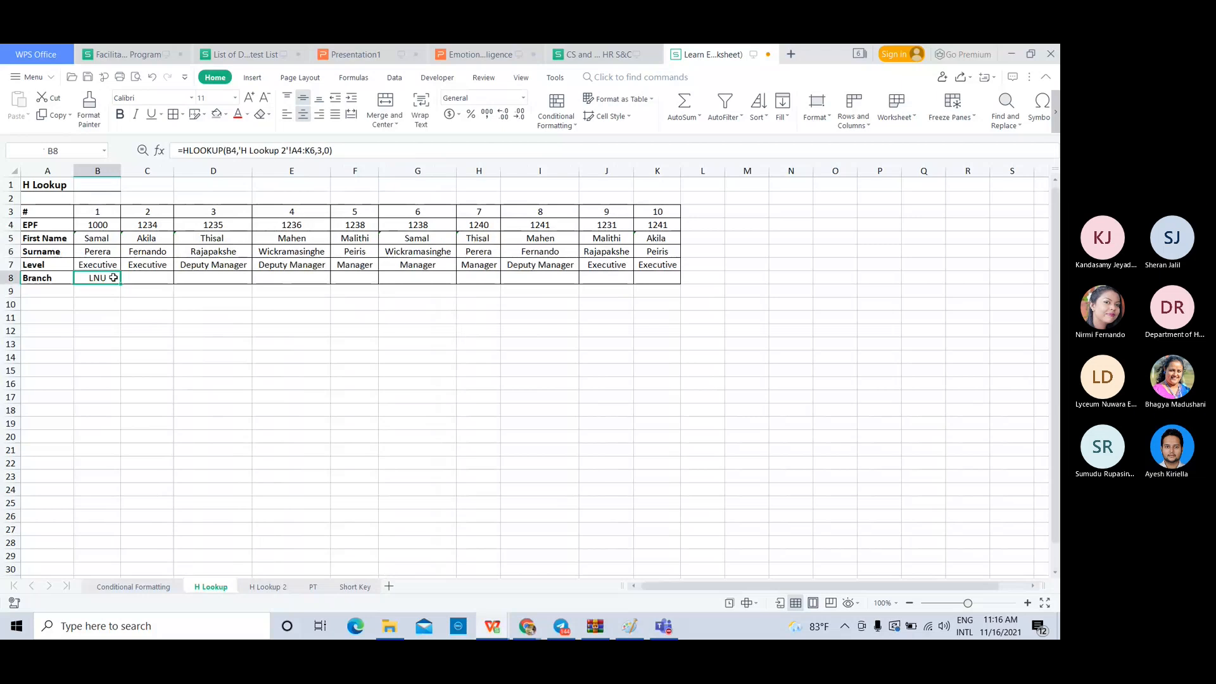
{"action": "left_click_drag", "start_coordinate": [113, 277], "coordinate": [657, 277]}
{"action": "left_click", "coordinate": [570, 356]}
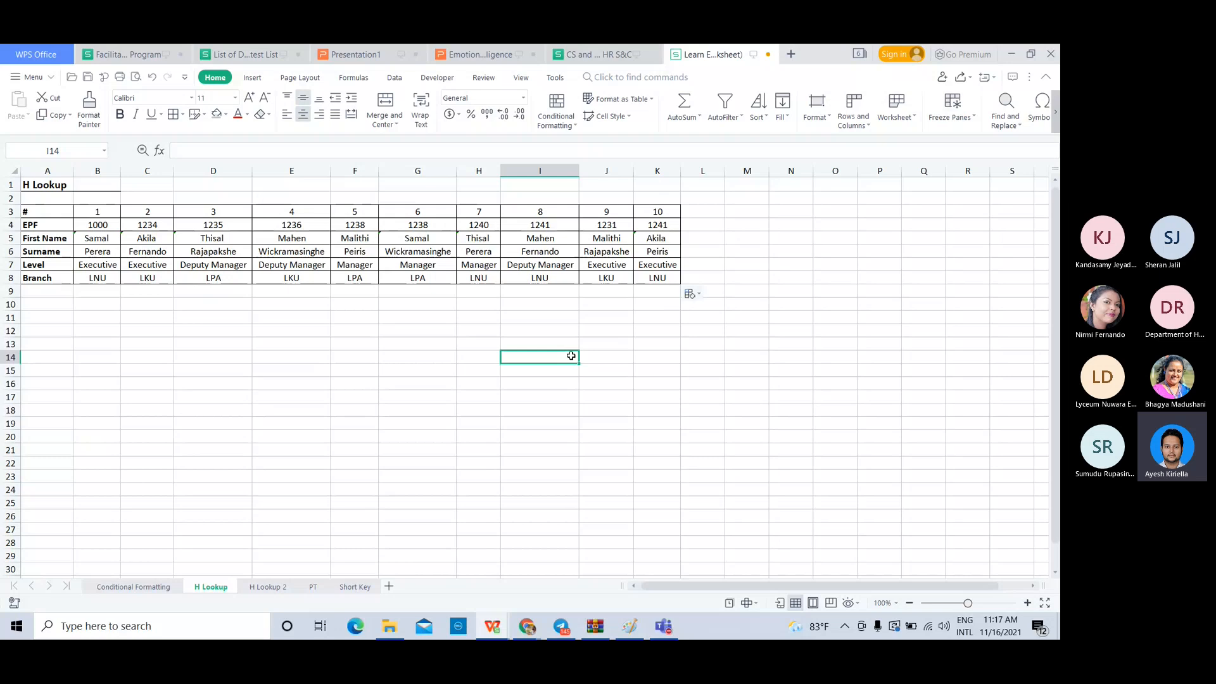
- Open the PT sheet and examine the Grade, Subject, Students and Location columns of the Pivot Tables data
{"action": "left_click", "coordinate": [313, 586]}
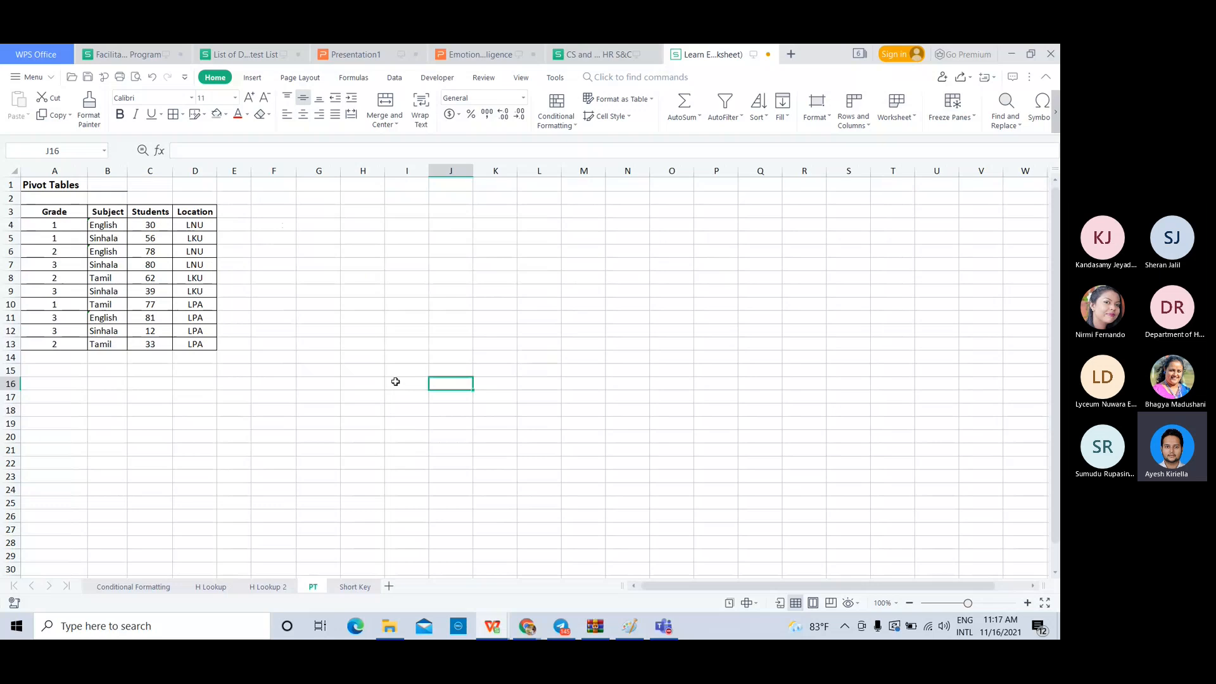
{"action": "left_click", "coordinate": [61, 216]}
{"action": "left_click", "coordinate": [61, 247]}
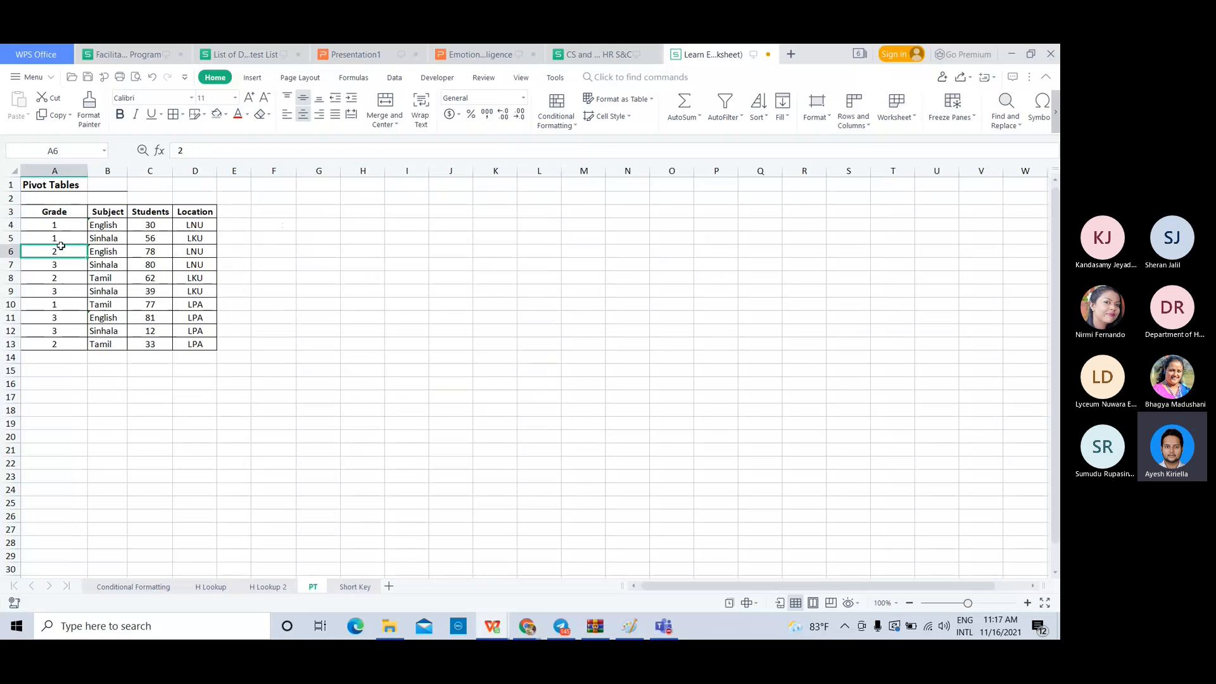
{"action": "left_click", "coordinate": [192, 251]}
{"action": "left_click", "coordinate": [77, 279]}
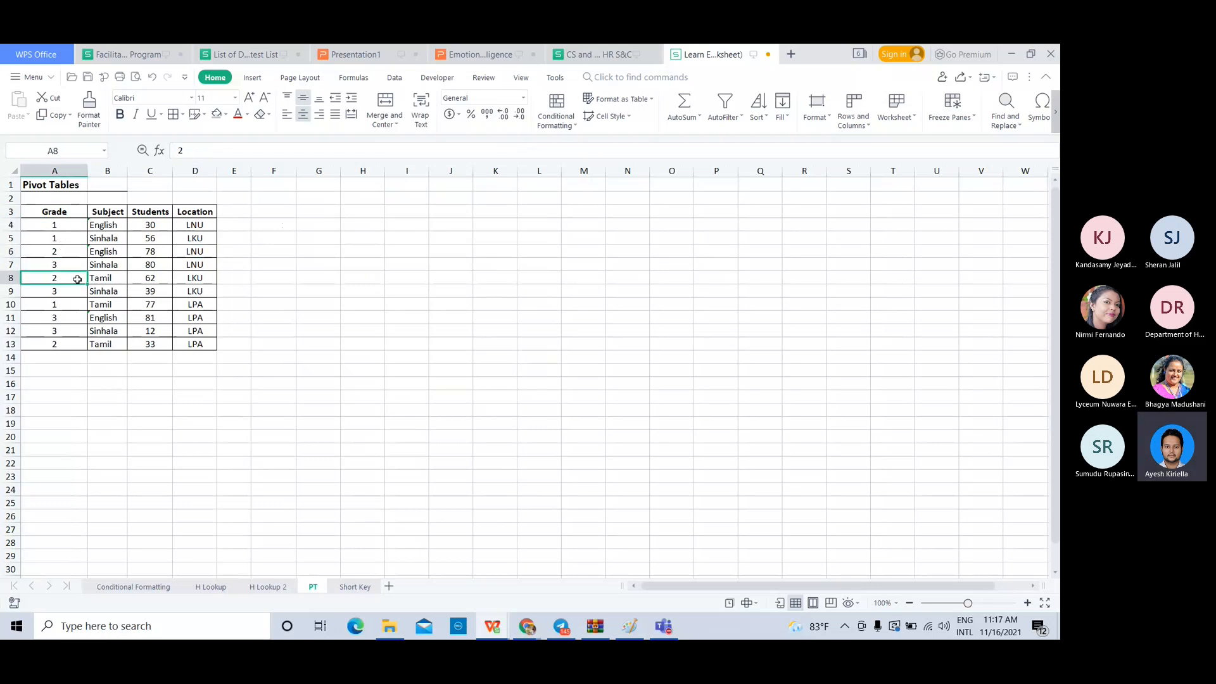
{"action": "left_click", "coordinate": [70, 217]}
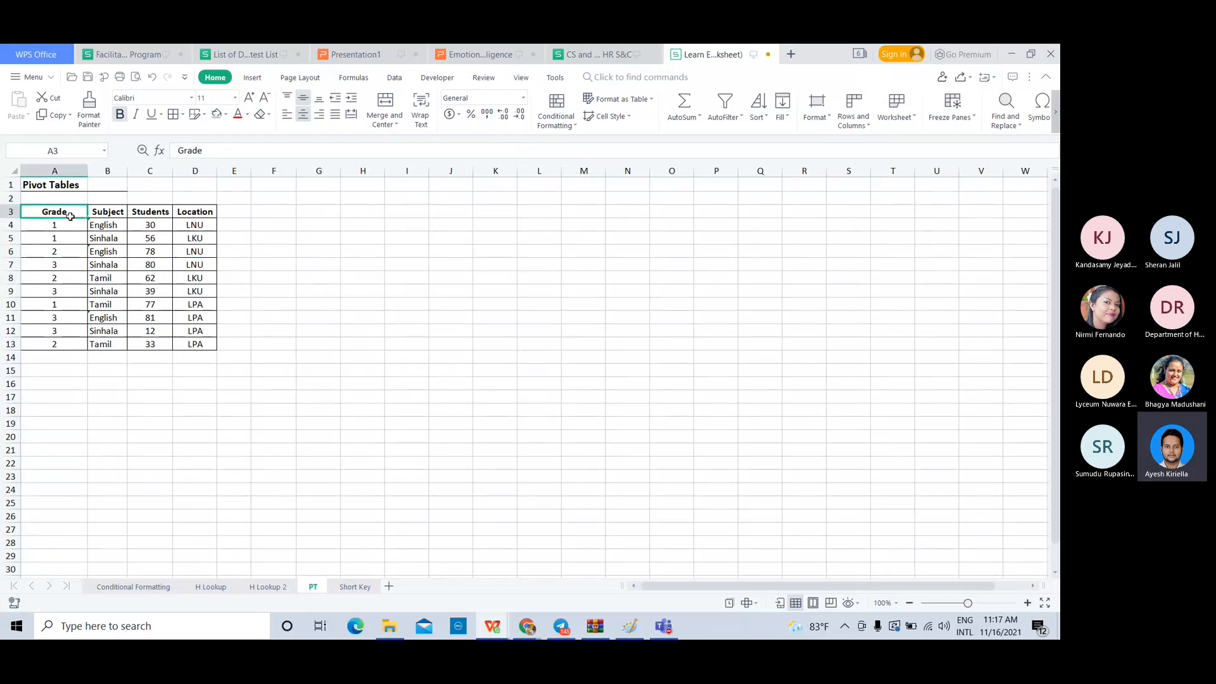
{"action": "left_click", "coordinate": [117, 213]}
{"action": "left_click", "coordinate": [182, 203]}
{"action": "left_click", "coordinate": [194, 211]}
- Examine how the grades, student numbers and location codes are spread over the rows of the PT table
{"action": "left_click", "coordinate": [256, 239]}
{"action": "left_click", "coordinate": [186, 225]}
{"action": "left_click", "coordinate": [146, 267]}
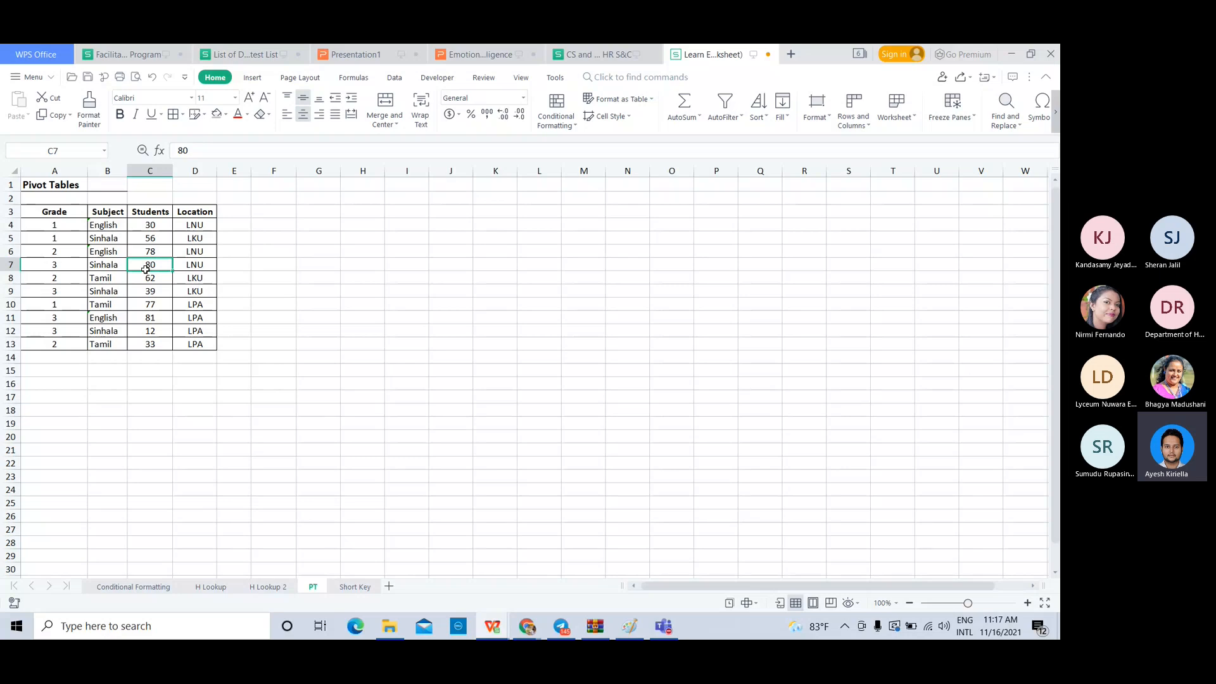
{"action": "left_click", "coordinate": [76, 245]}
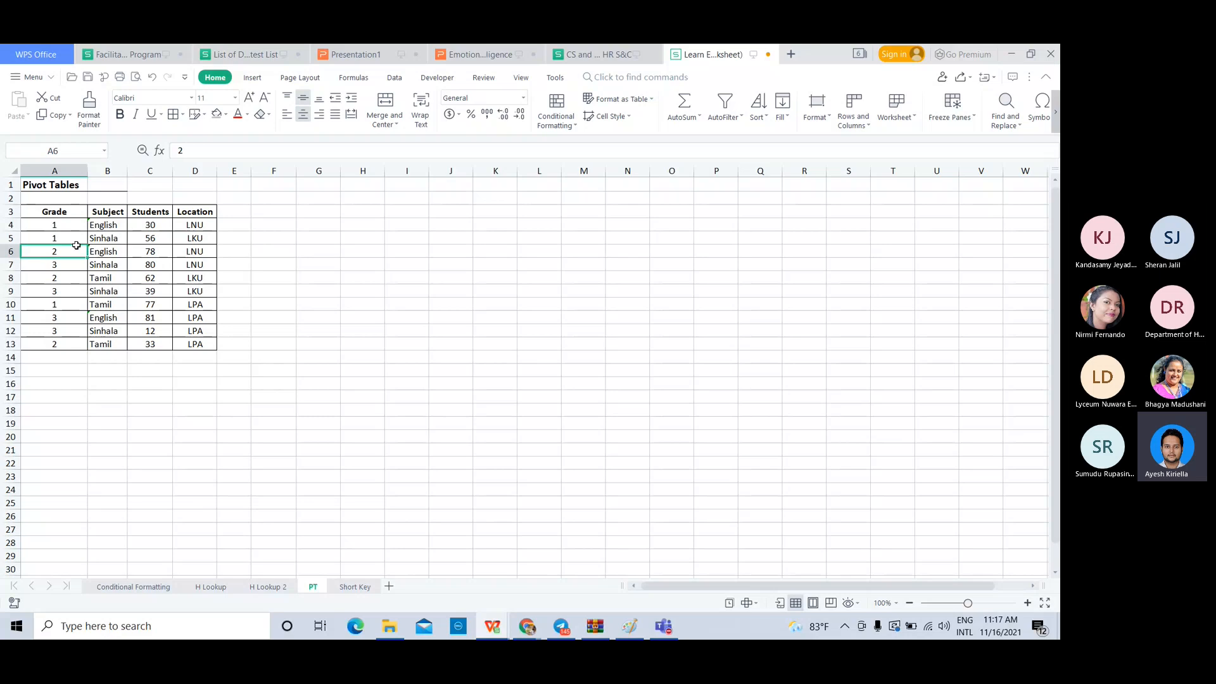
{"action": "left_click", "coordinate": [189, 228]}
{"action": "left_click", "coordinate": [191, 255]}
{"action": "left_click", "coordinate": [193, 316]}
{"action": "left_click", "coordinate": [197, 275]}
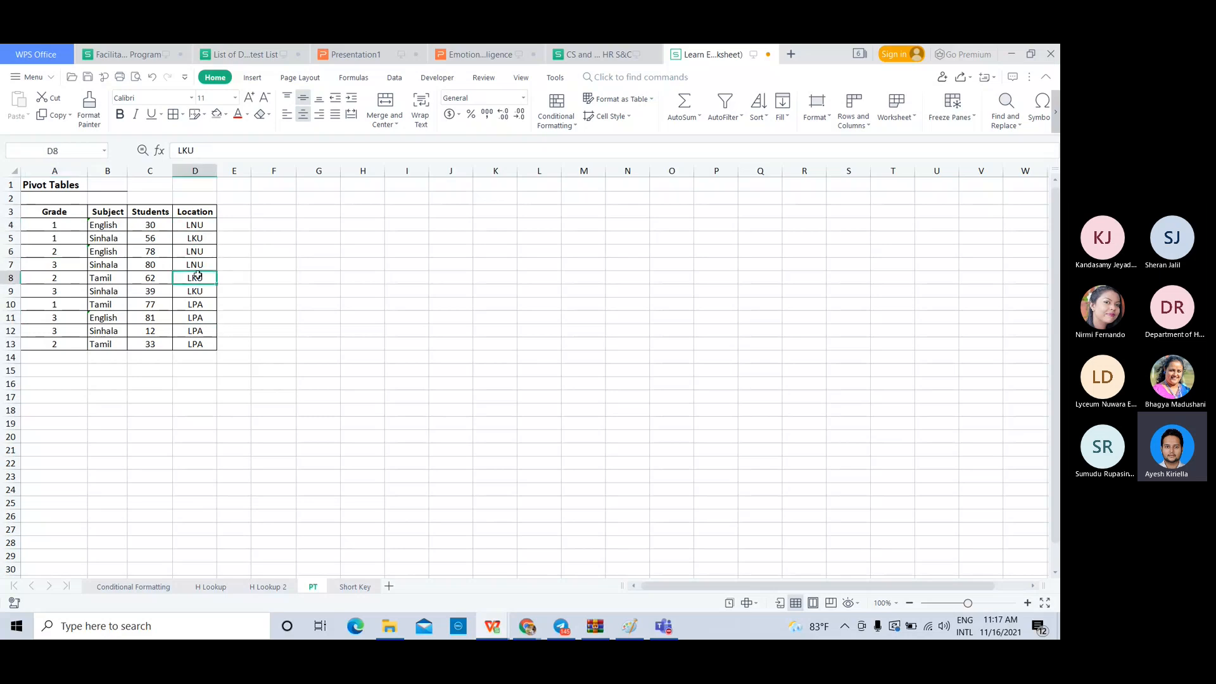
- Turn on AutoFilter for the PT table and sort its rows by Location in ascending order
{"action": "left_click", "coordinate": [53, 209]}
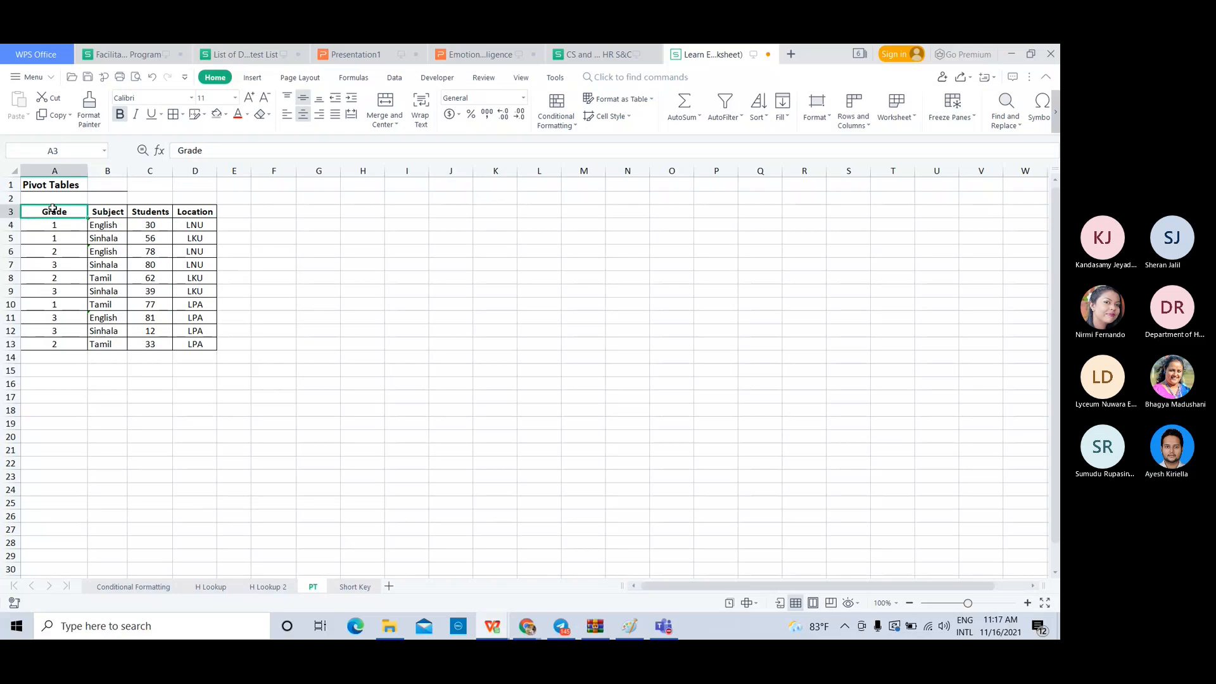
{"action": "key", "text": "ctrl+shift+l"}
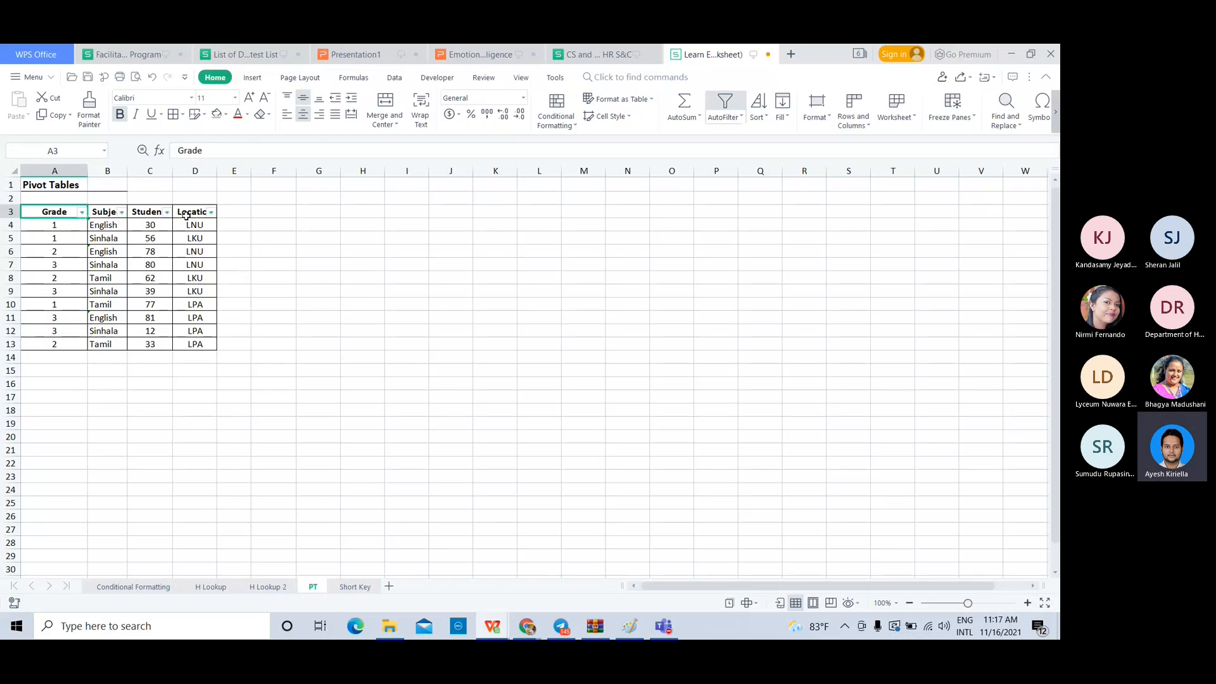
{"action": "left_click", "coordinate": [210, 213]}
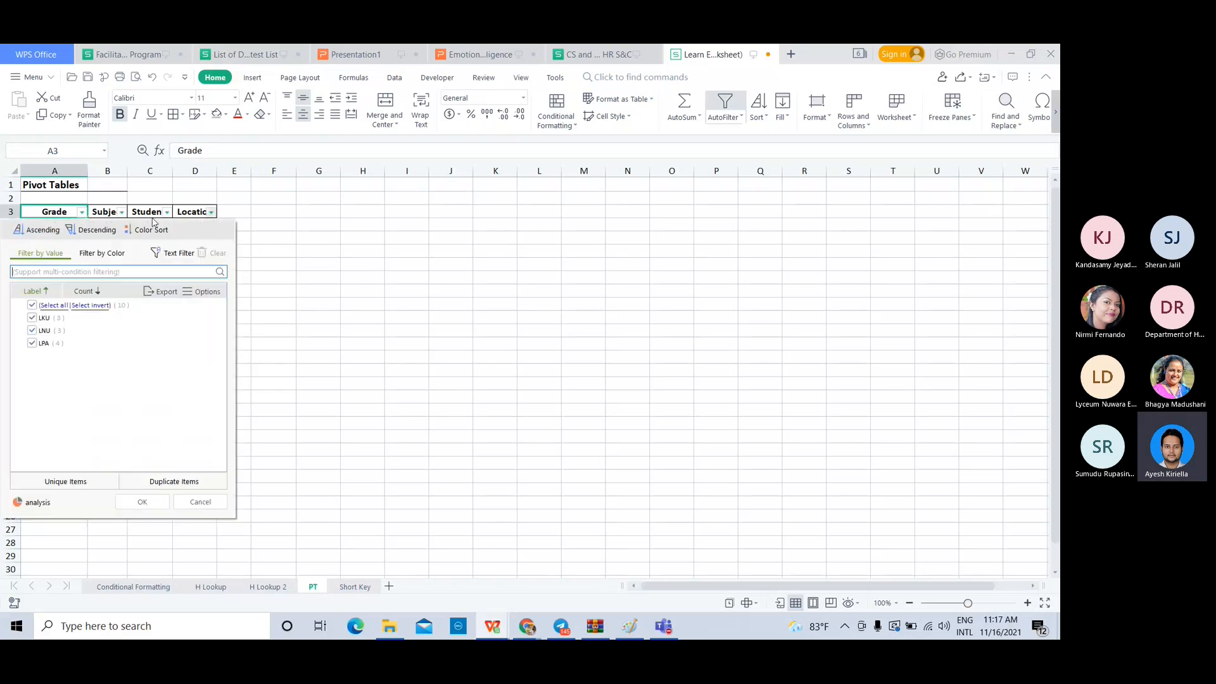
{"action": "left_click", "coordinate": [35, 229]}
{"action": "left_click", "coordinate": [197, 224]}
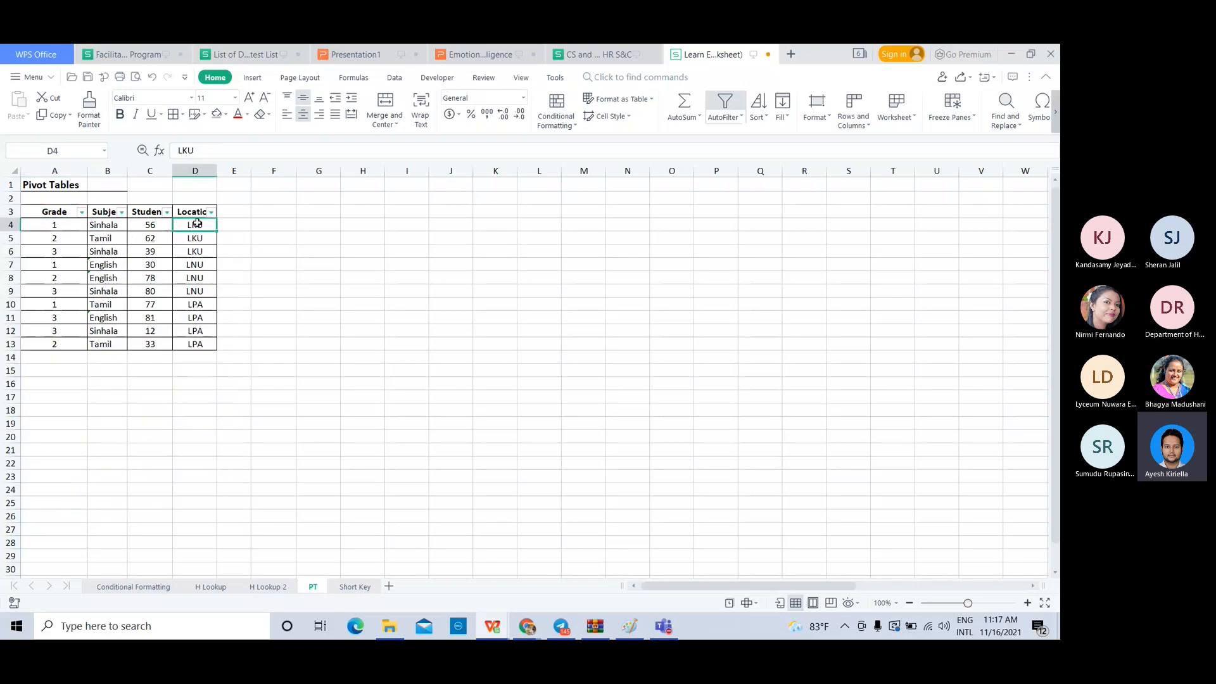
{"action": "left_click", "coordinate": [209, 252]}
- Filter the Location column by "lnu", select the visible Students values to check their total, and turn the filter off
{"action": "left_click", "coordinate": [211, 212]}
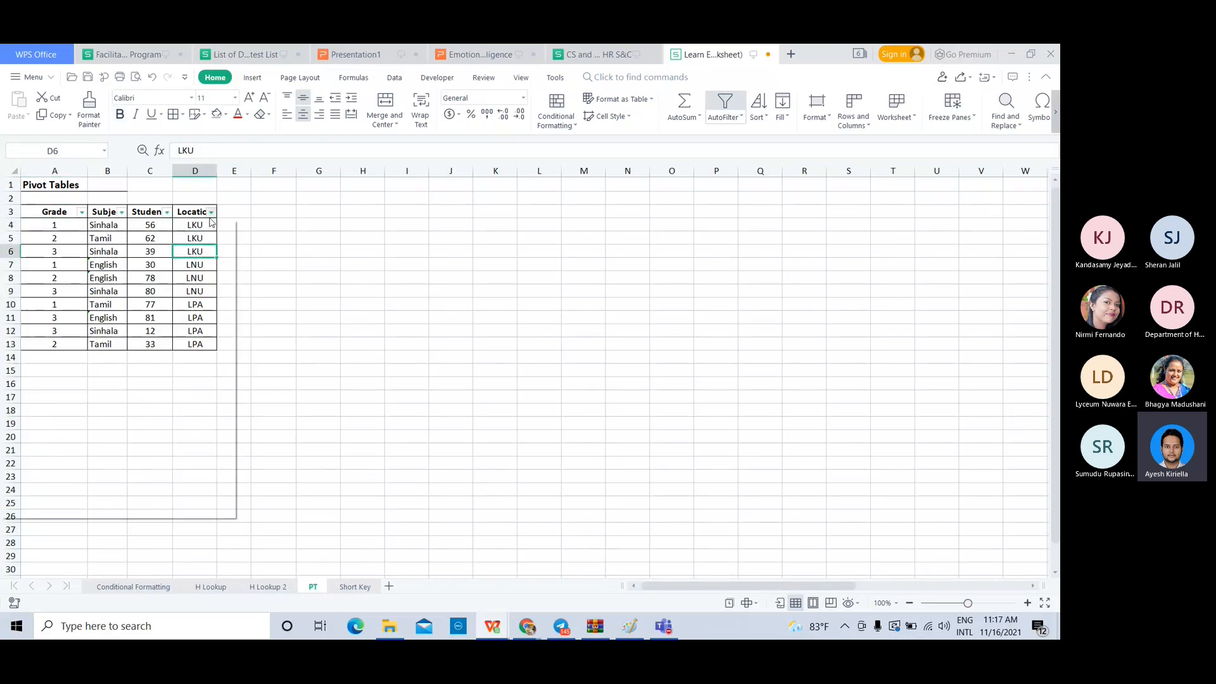
{"action": "type", "text": "lnu"}
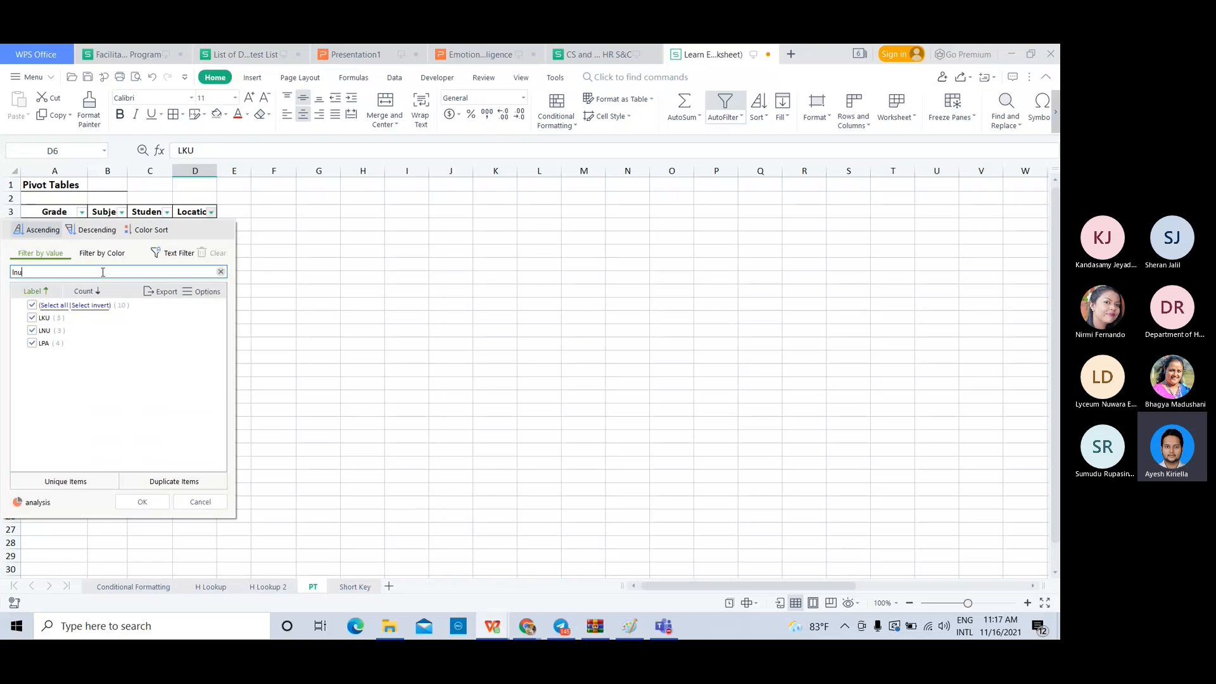
{"action": "key", "text": "Return"}
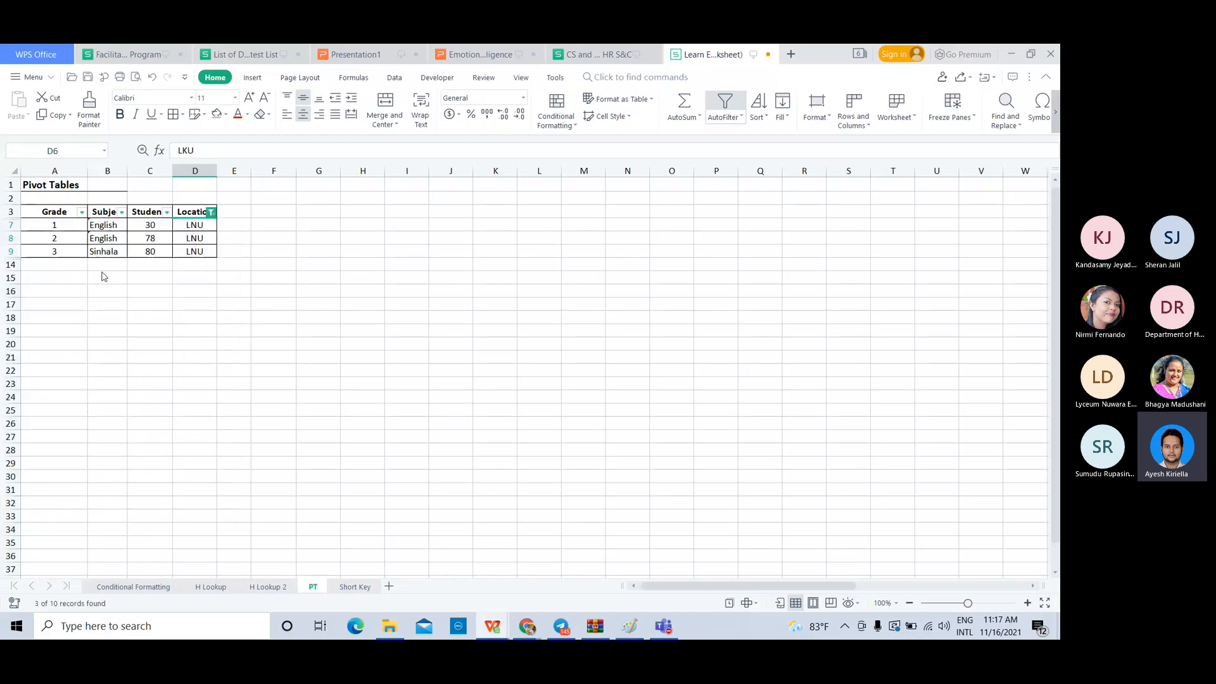
{"action": "left_click_drag", "start_coordinate": [145, 228], "coordinate": [153, 255]}
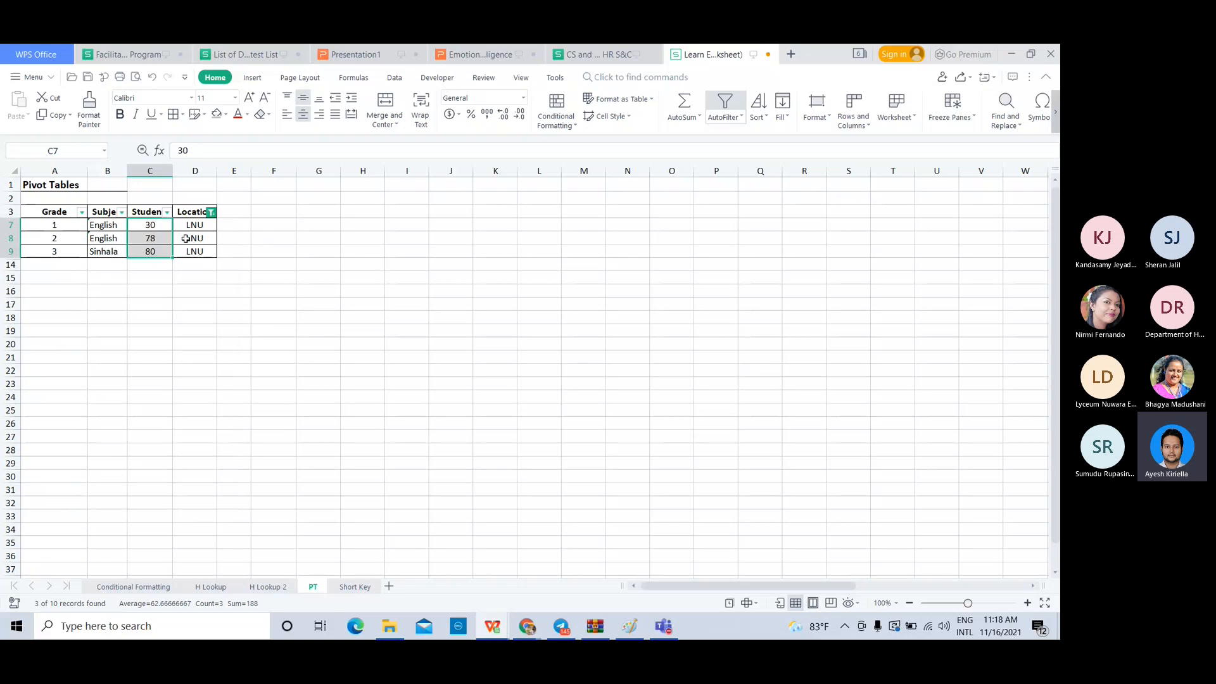
{"action": "key", "text": "ctrl+shift+l"}
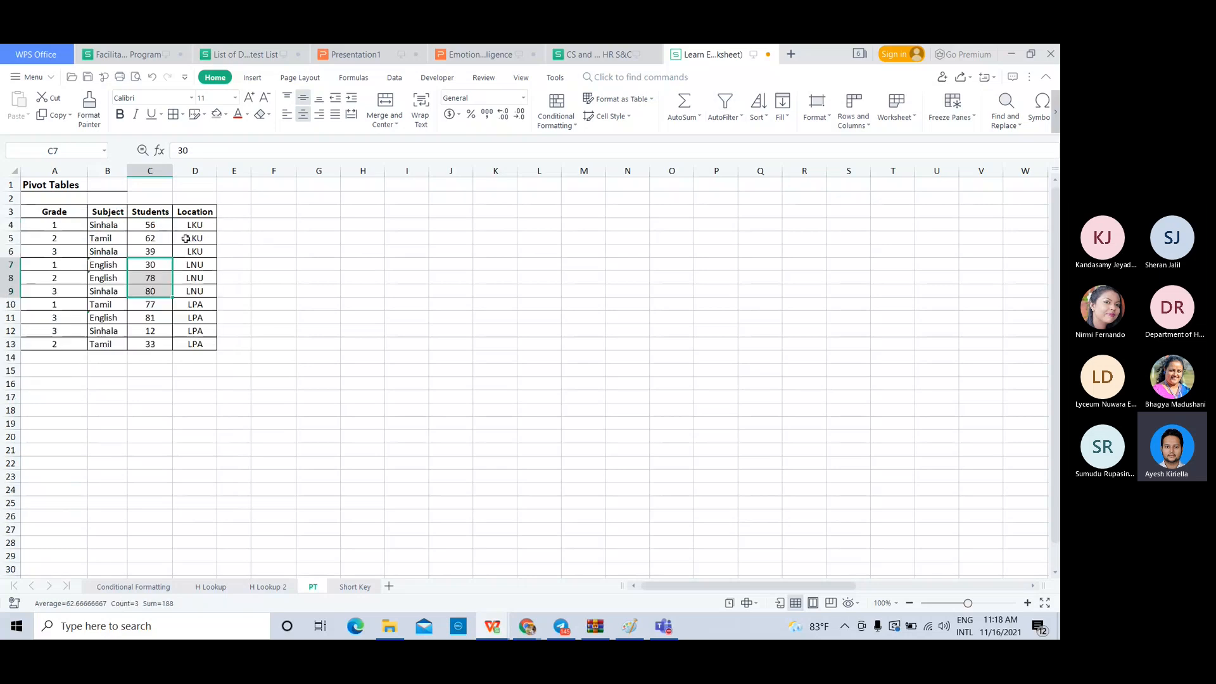
- Filter the Subject column by "sinhal" using AutoFilter on row 3, select the visible Students values to check their total, and turn the filter off
{"action": "left_click", "coordinate": [121, 238]}
{"action": "left_click", "coordinate": [114, 253]}
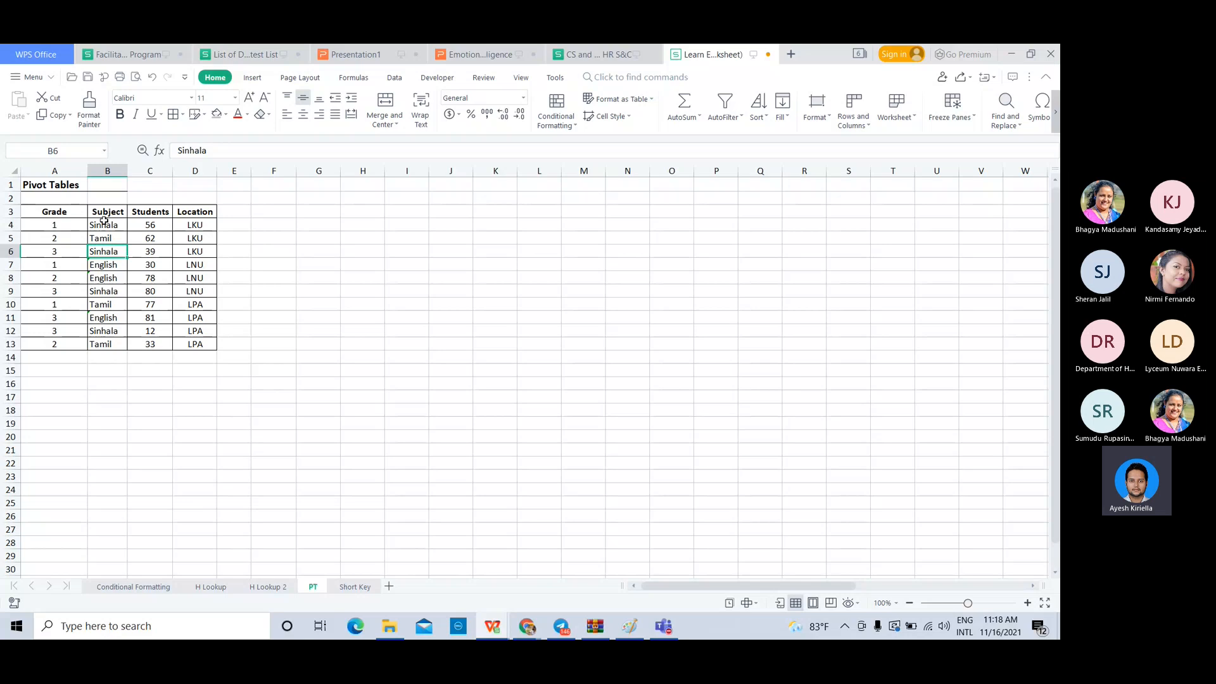
{"action": "left_click", "coordinate": [104, 223]}
{"action": "left_click", "coordinate": [12, 212]}
{"action": "key", "text": "ctrl+shift+l"}
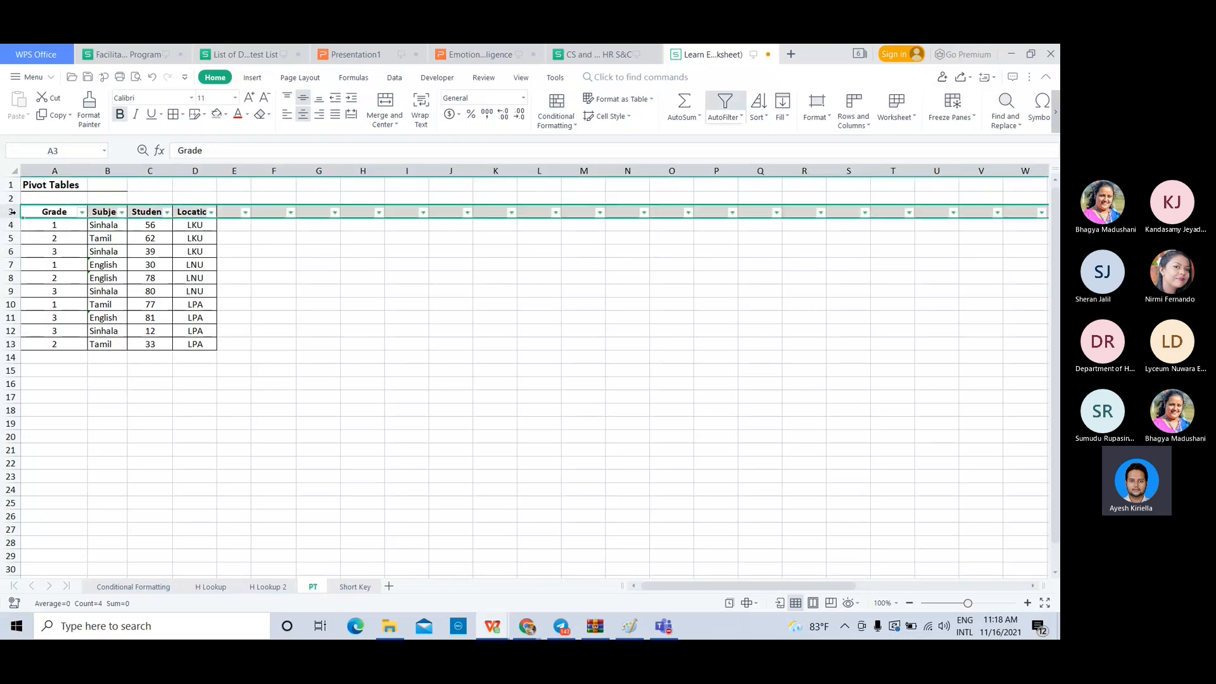
{"action": "left_click", "coordinate": [106, 254]}
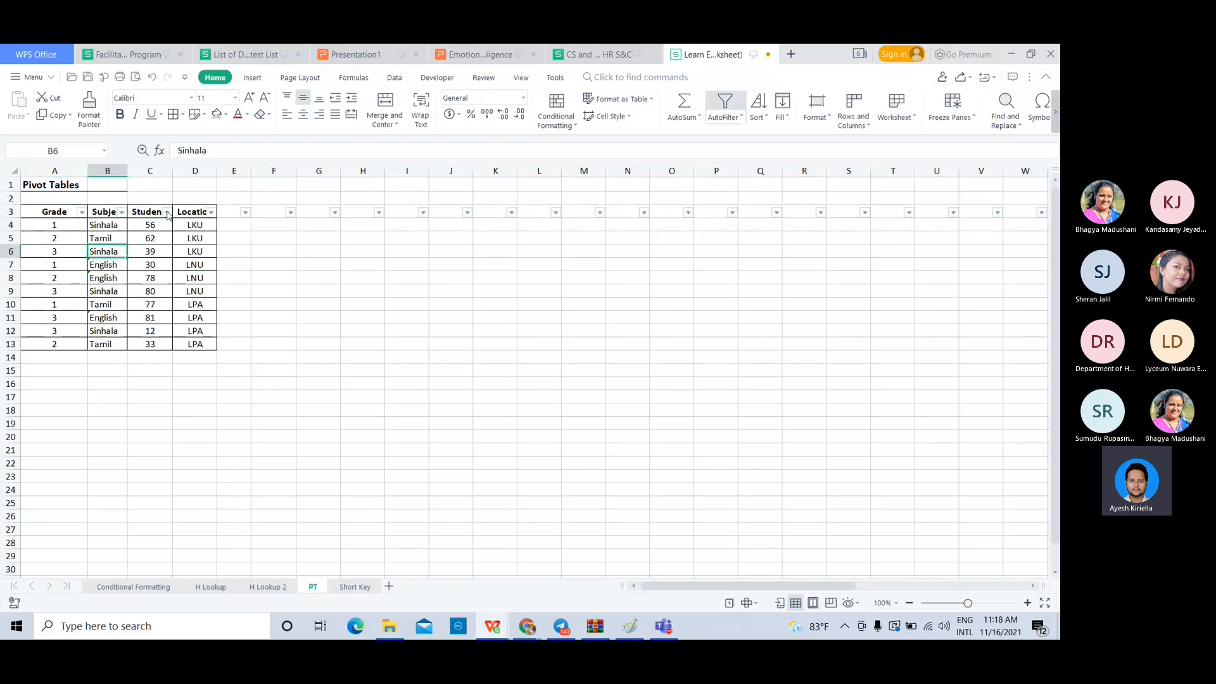
{"action": "left_click", "coordinate": [121, 212]}
{"action": "left_click", "coordinate": [88, 272]}
{"action": "type", "text": "sinhal"}
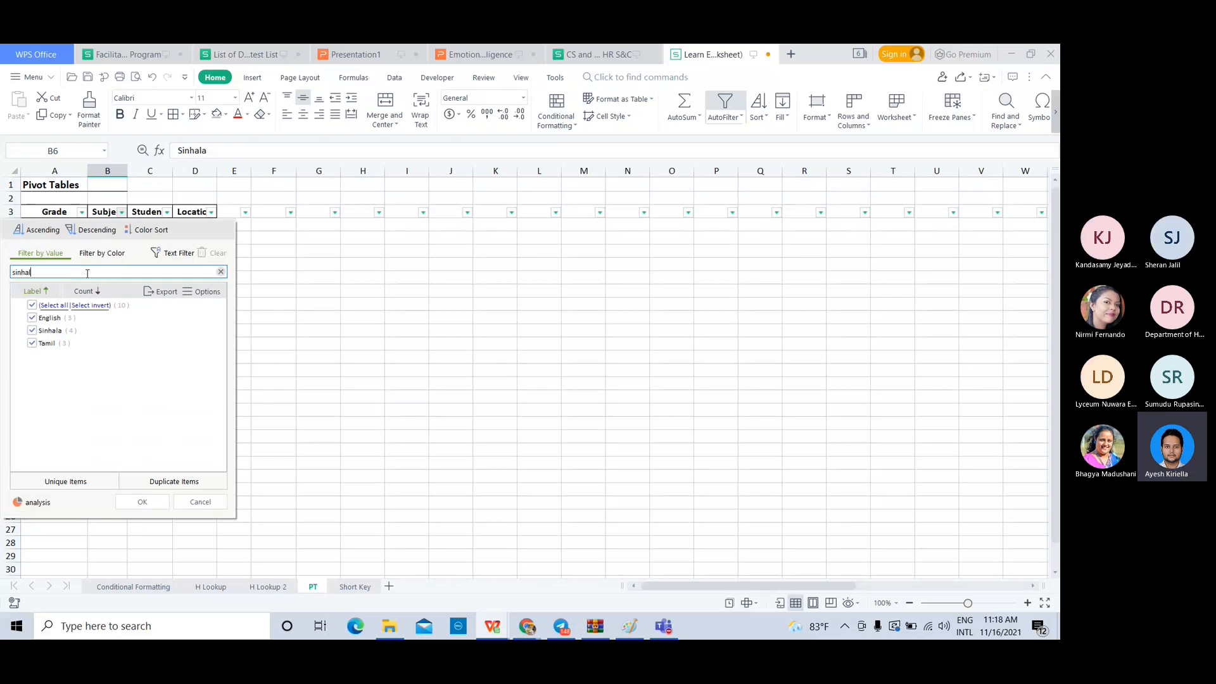
{"action": "key", "text": "Return"}
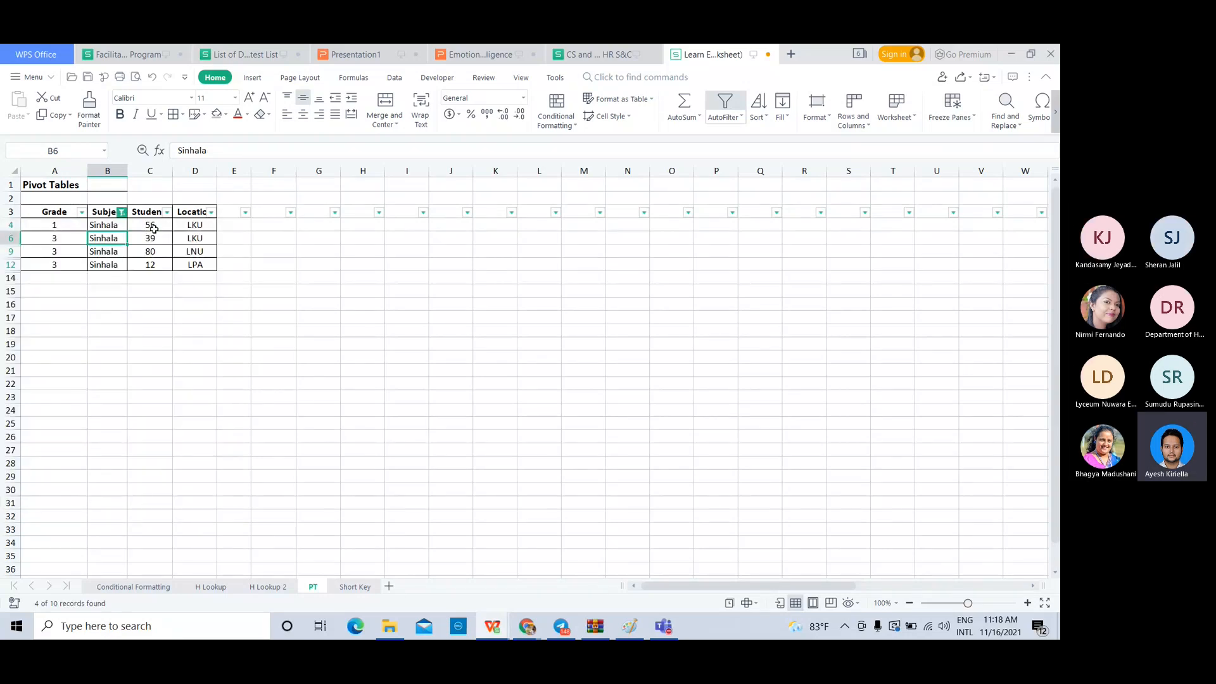
{"action": "left_click_drag", "start_coordinate": [150, 226], "coordinate": [154, 267]}
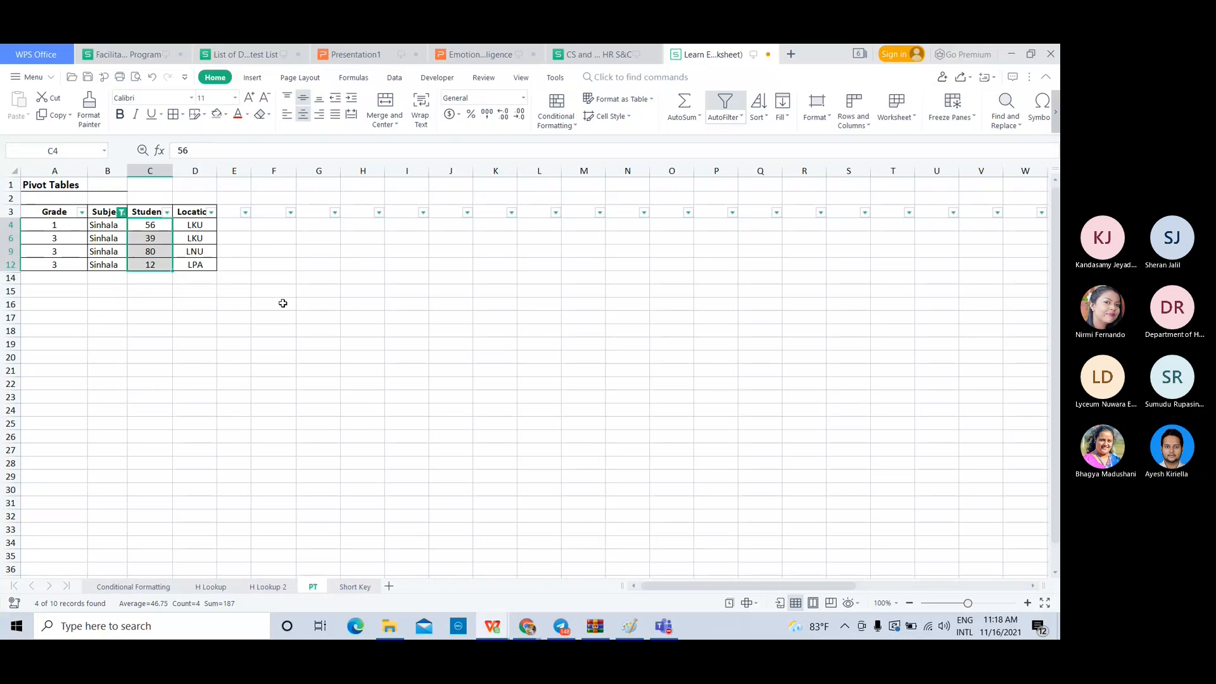
{"action": "key", "text": "ctrl+shift+l"}
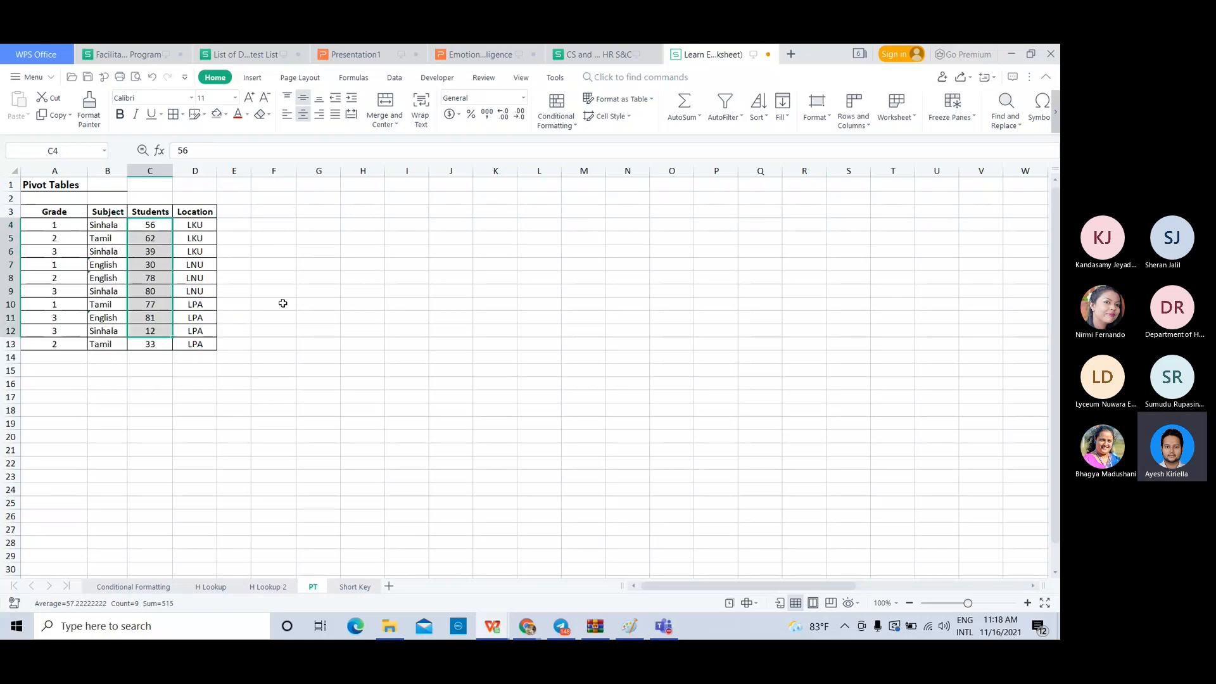
{"action": "left_click", "coordinate": [190, 264]}
{"action": "left_click", "coordinate": [273, 264]}
{"action": "left_click", "coordinate": [190, 264]}
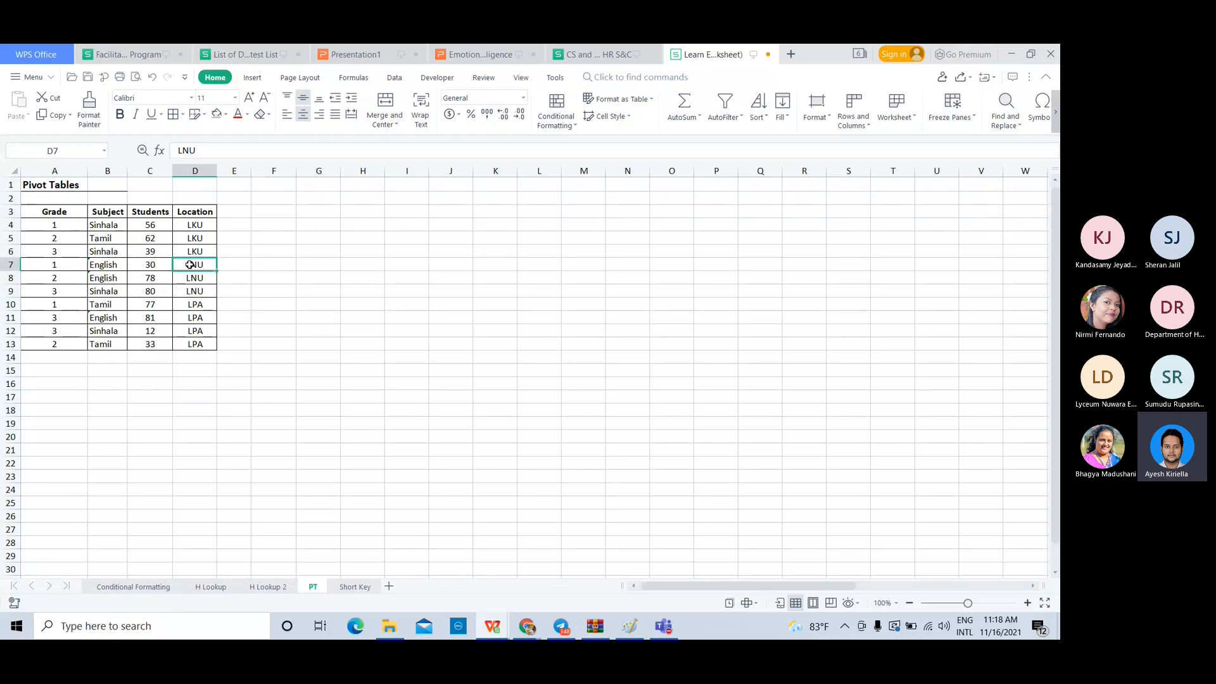
{"action": "left_click", "coordinate": [68, 216]}
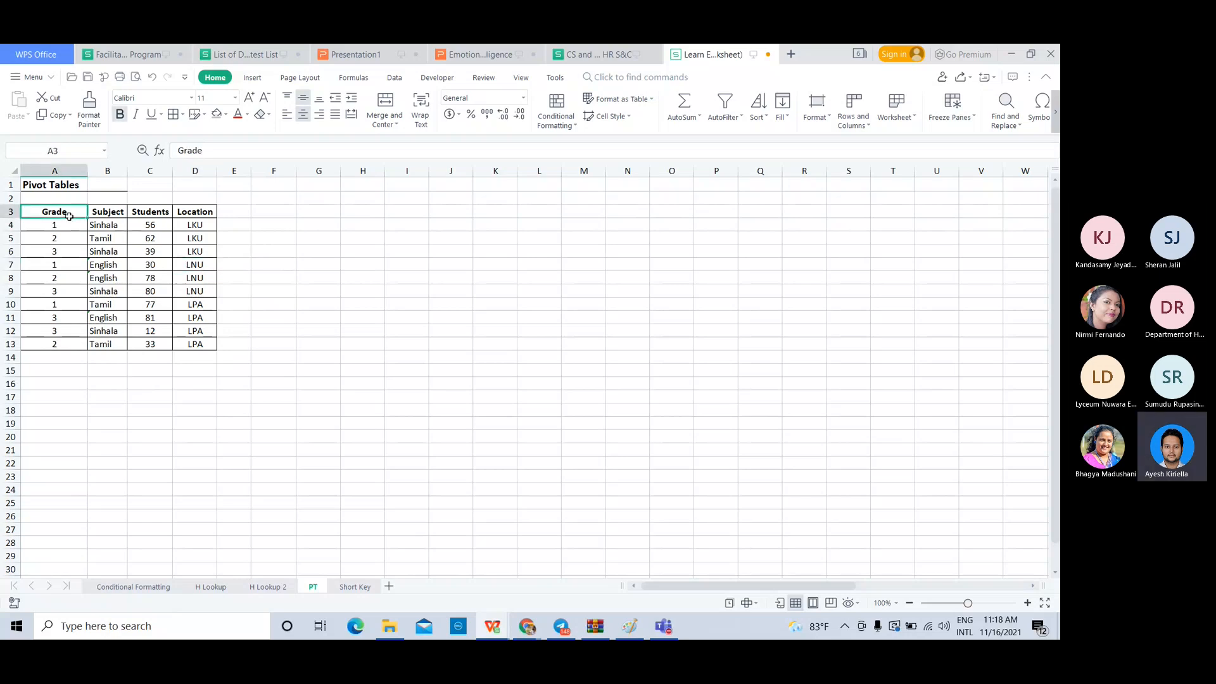
- Select the student table A3:D13 on the PT sheet and check whether a PivotTable can be inserted from it
{"action": "key", "text": "ctrl+Page_Down"}
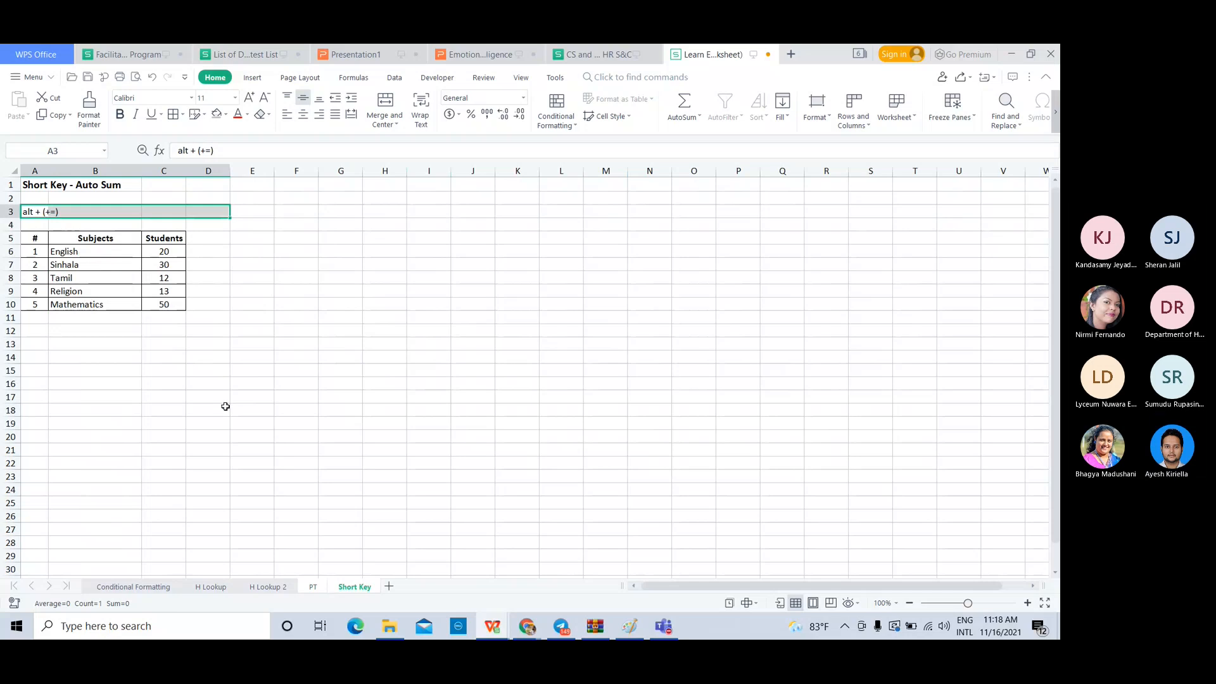
{"action": "left_click", "coordinate": [313, 586]}
{"action": "left_click", "coordinate": [95, 239]}
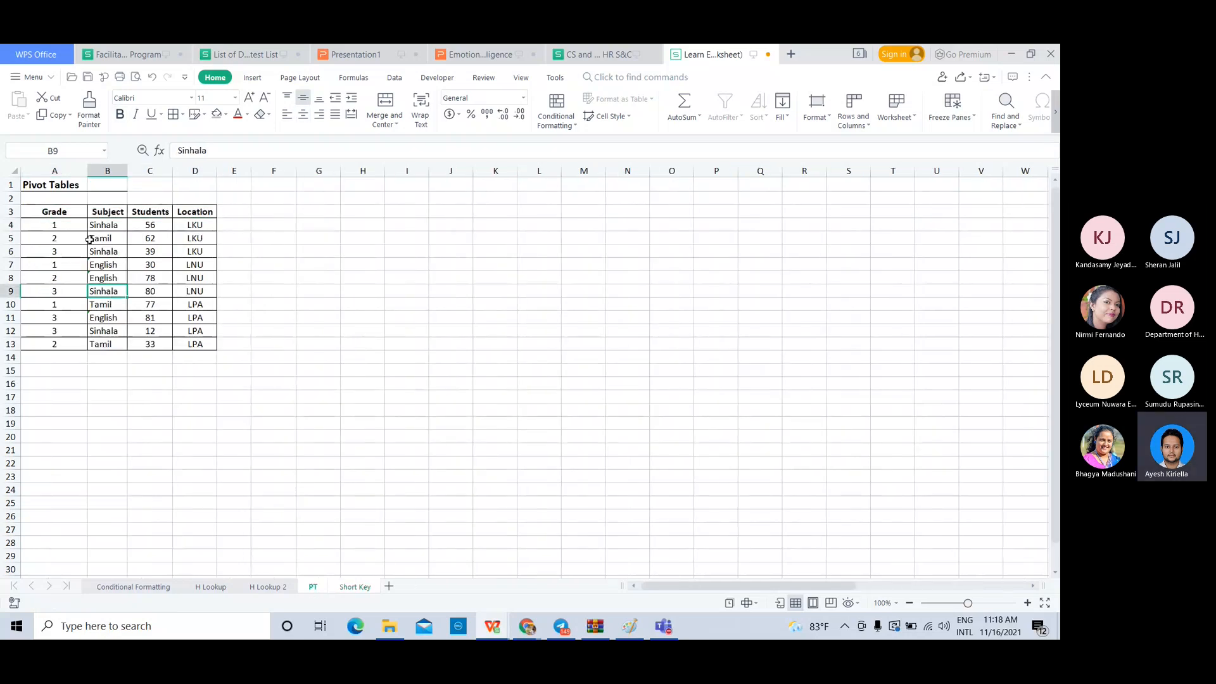
{"action": "left_click", "coordinate": [63, 209]}
{"action": "key", "text": "ctrl+a"}
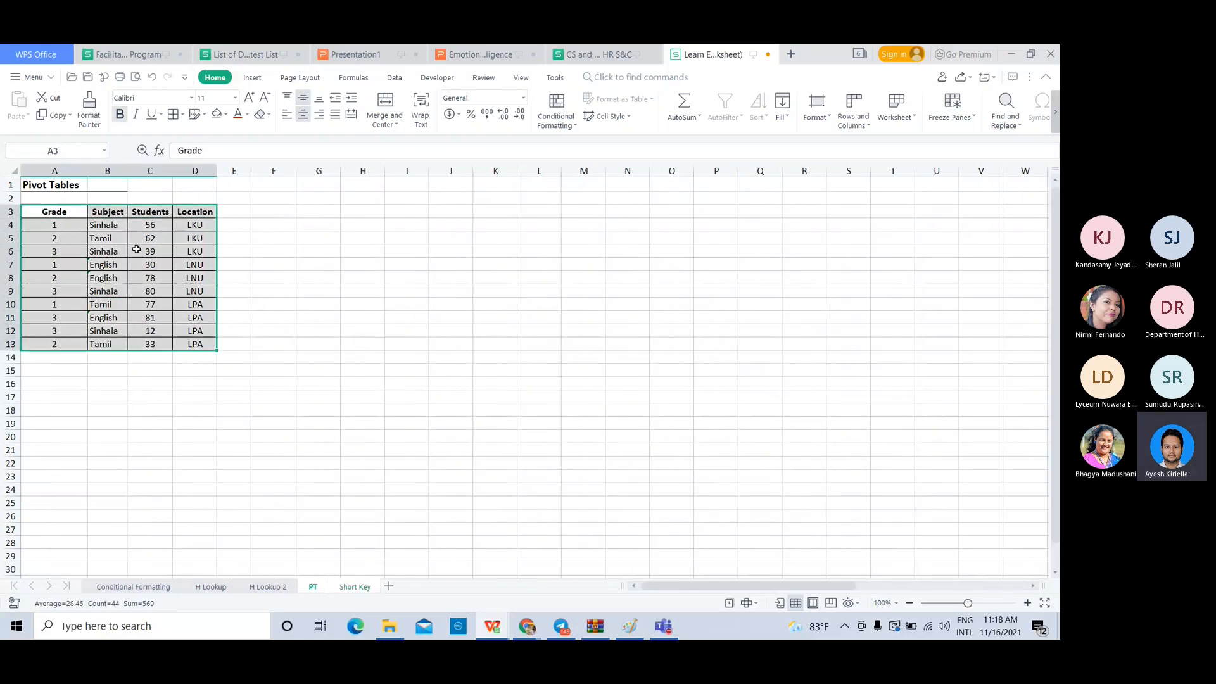
{"action": "left_click", "coordinate": [250, 78]}
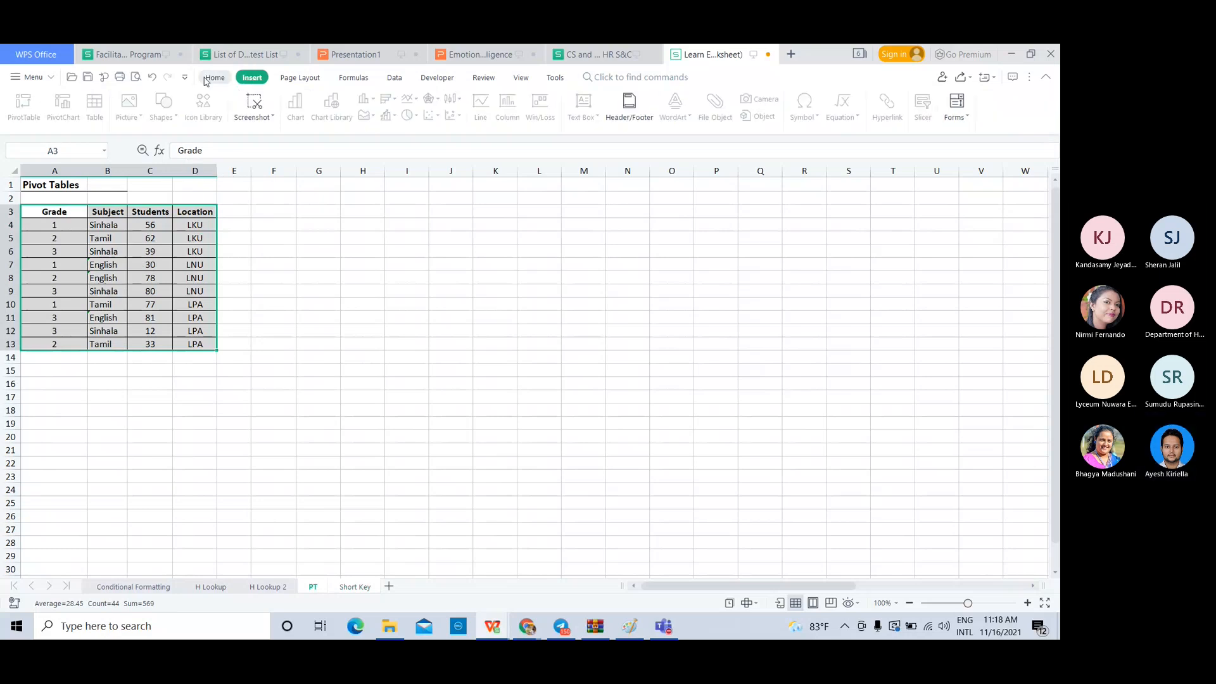
{"action": "left_click", "coordinate": [154, 253]}
{"action": "left_click_drag", "start_coordinate": [54, 211], "coordinate": [190, 342]}
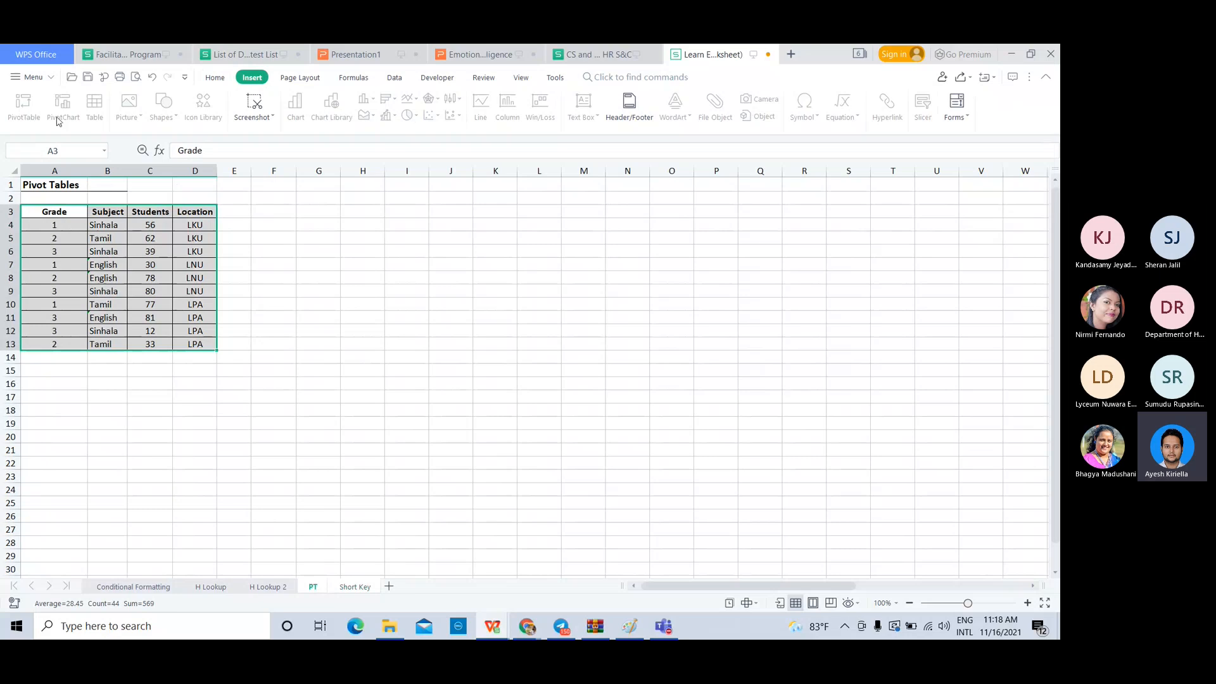
{"action": "left_click", "coordinate": [261, 225]}
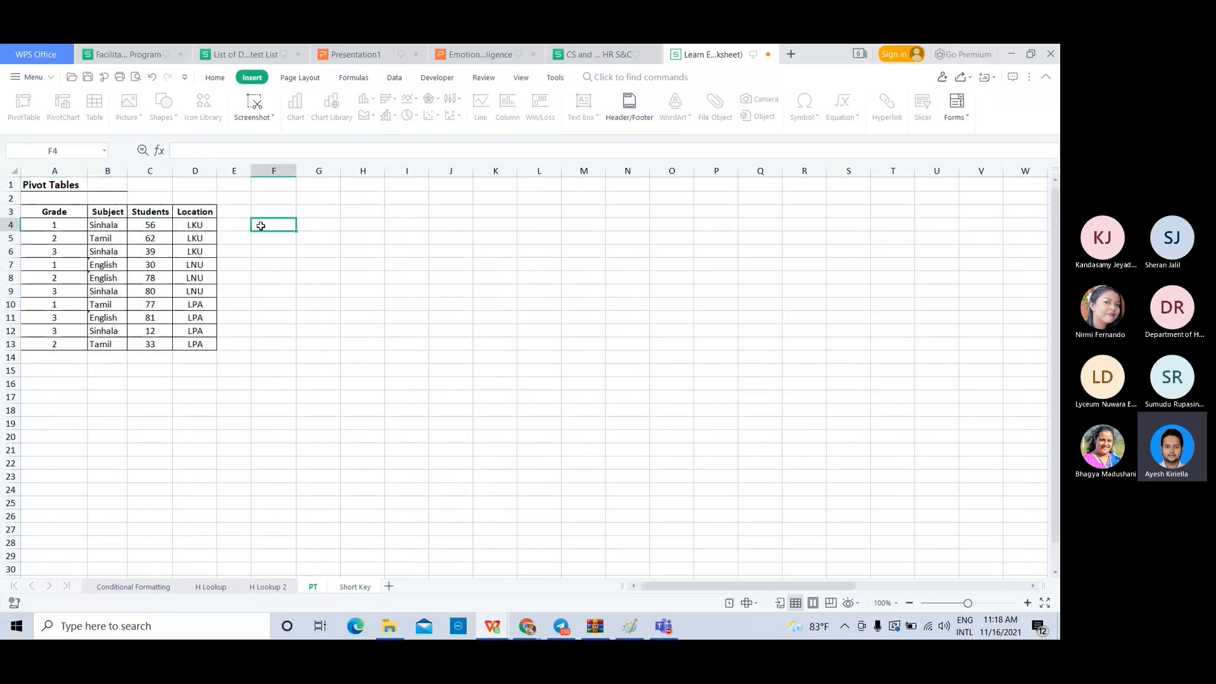
{"action": "left_click", "coordinate": [150, 278]}
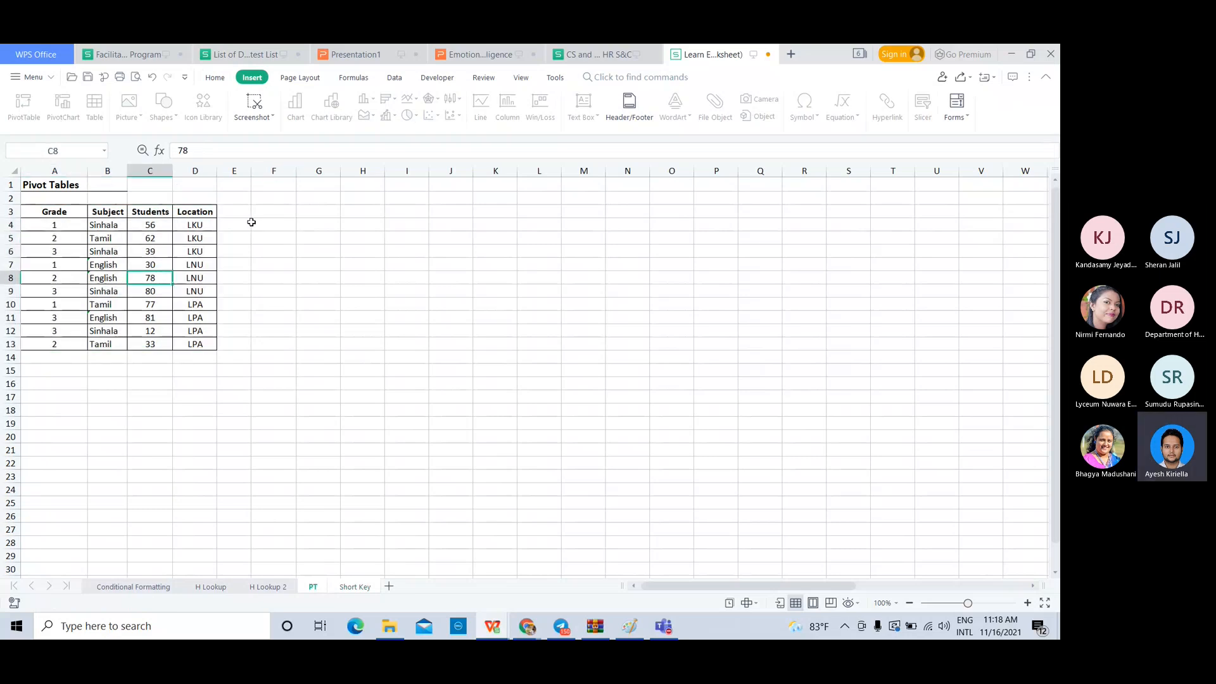
- Look at the Short Key sheet, return to PT and reselect its table to recheck the PivotTable command
{"action": "left_click", "coordinate": [357, 593]}
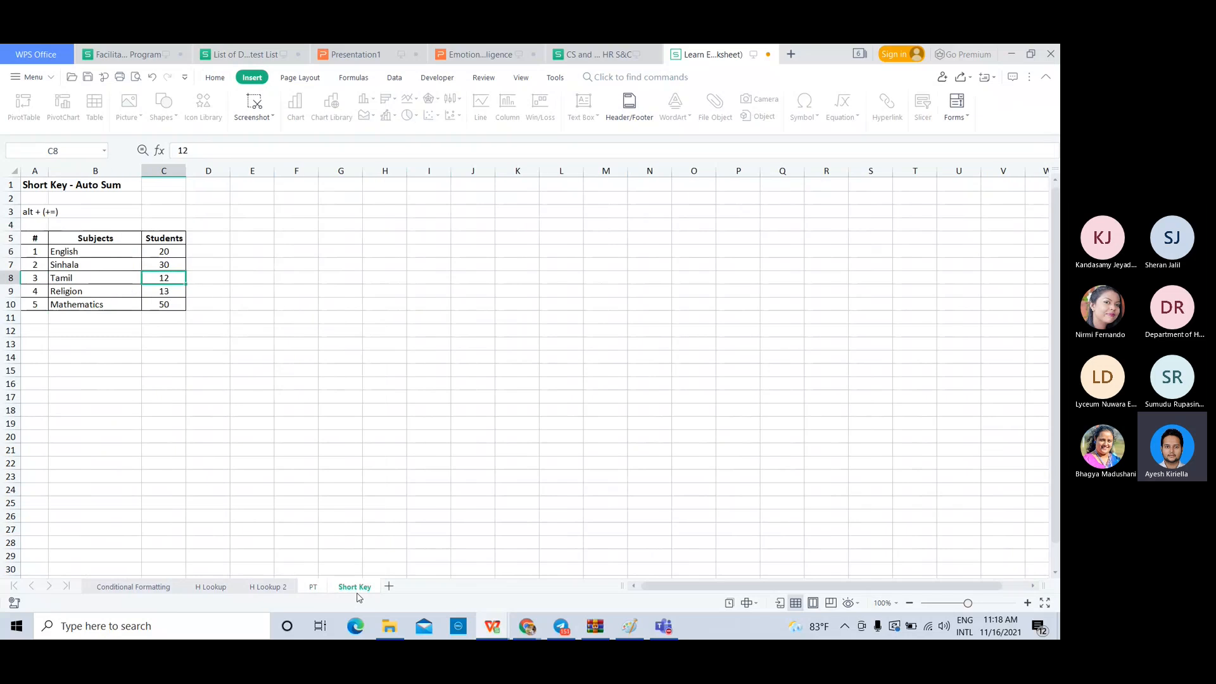
{"action": "left_click", "coordinate": [197, 410]}
{"action": "left_click", "coordinate": [127, 340]}
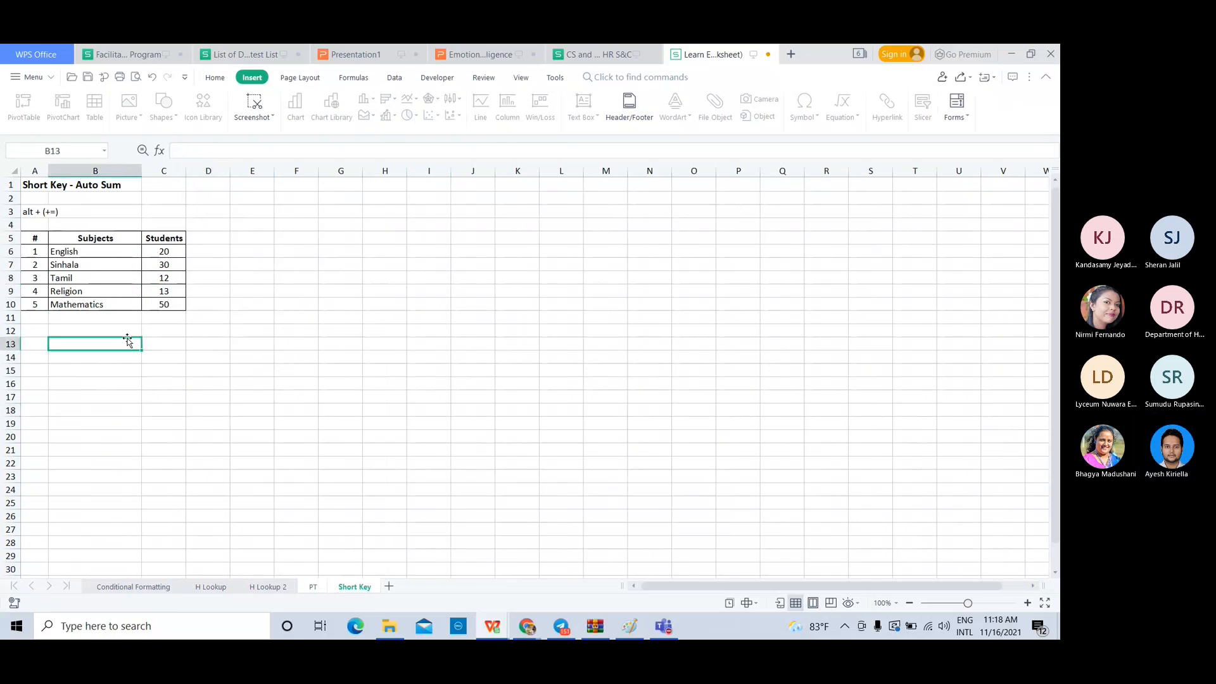
{"action": "left_click", "coordinate": [313, 586]}
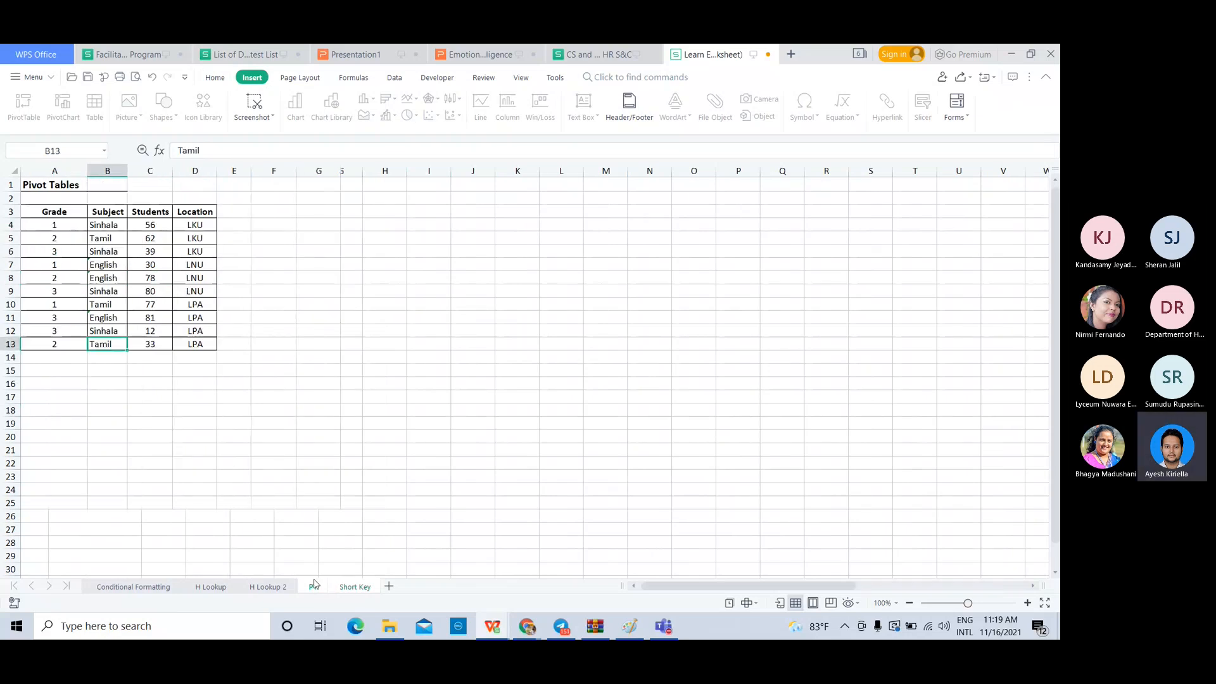
{"action": "left_click", "coordinate": [150, 314]}
{"action": "left_click_drag", "start_coordinate": [62, 209], "coordinate": [195, 343]}
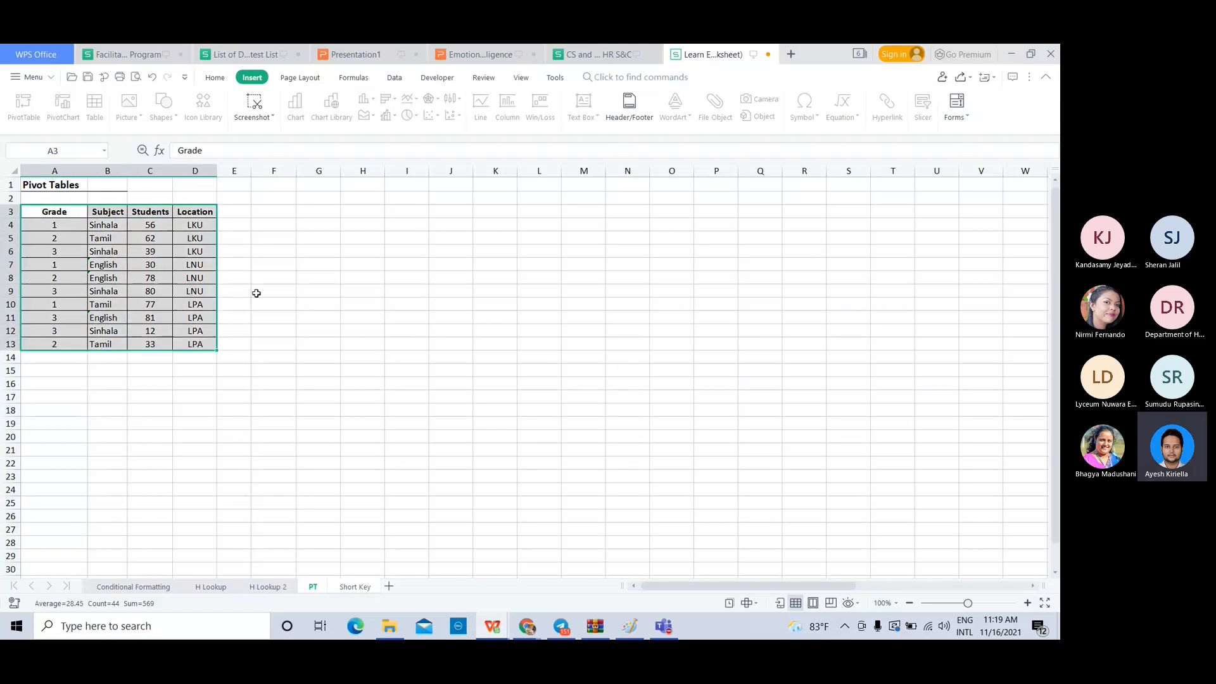
{"action": "left_click", "coordinate": [584, 322]}
{"action": "double_click", "coordinate": [329, 251]}
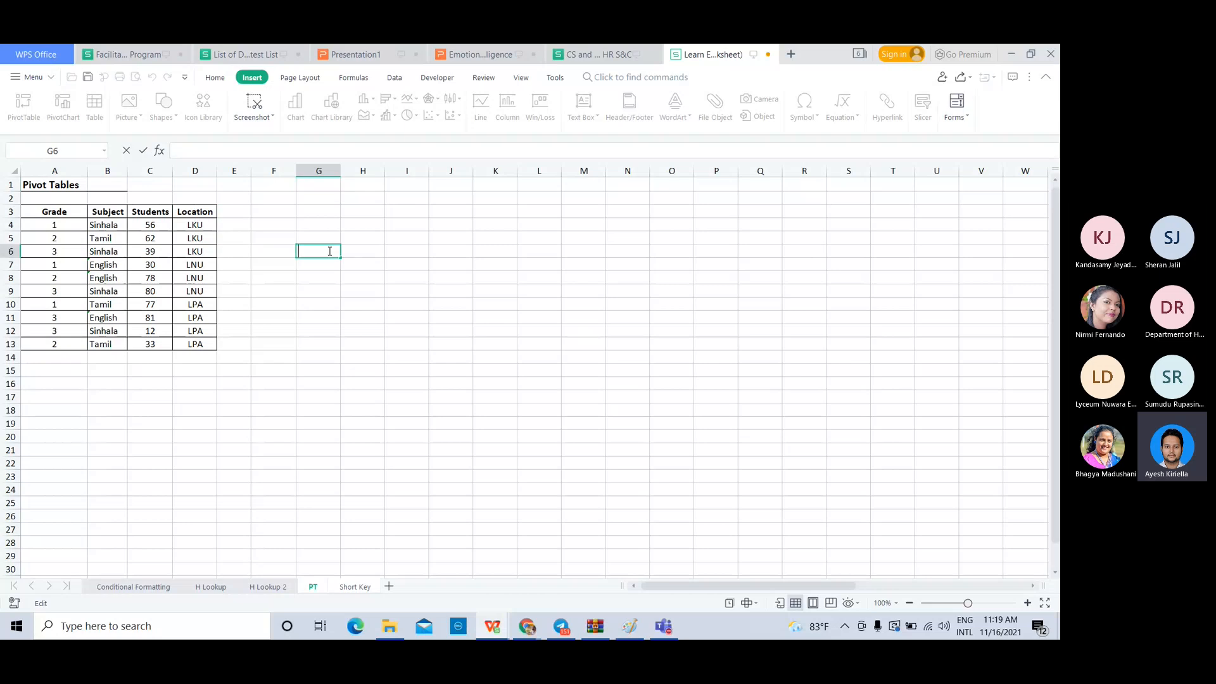
{"action": "left_click", "coordinate": [154, 226]}
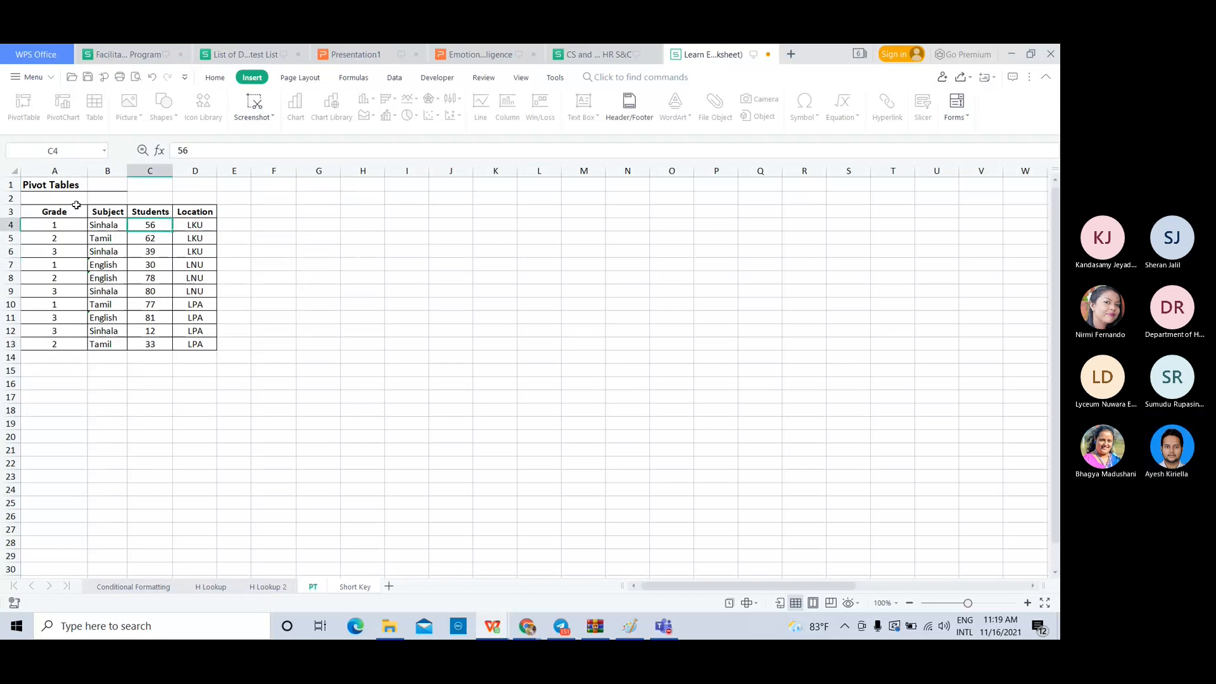
{"action": "left_click_drag", "start_coordinate": [54, 212], "coordinate": [196, 344]}
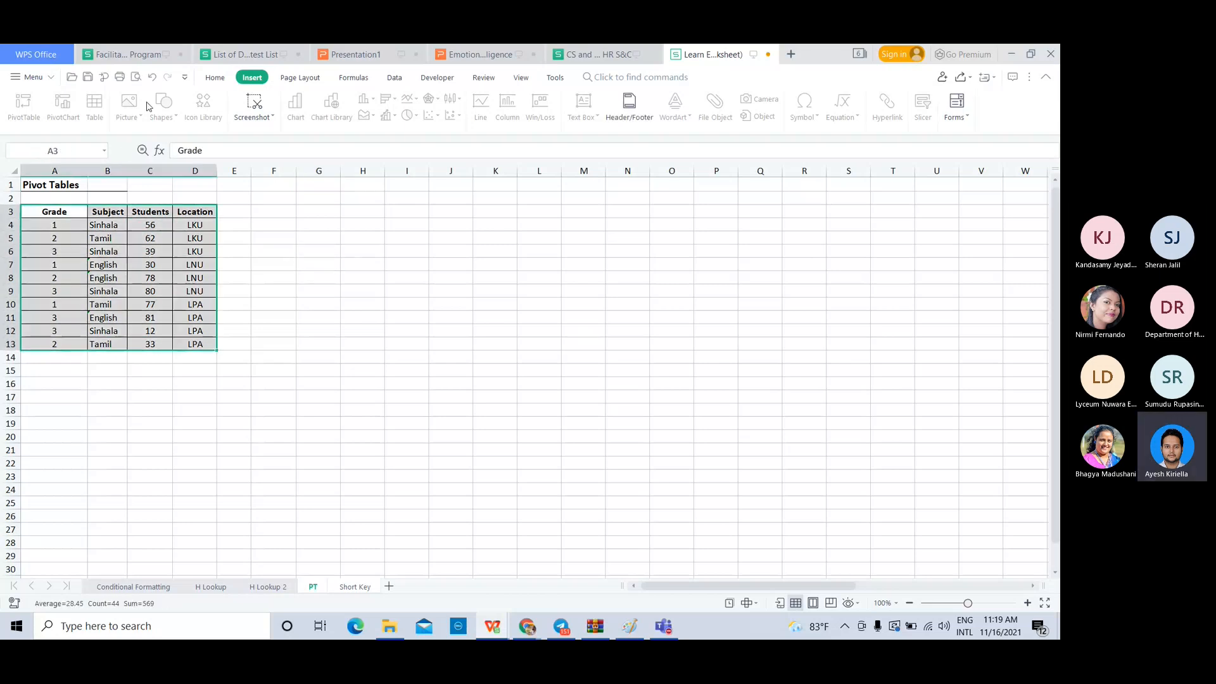
{"action": "left_click", "coordinate": [354, 368]}
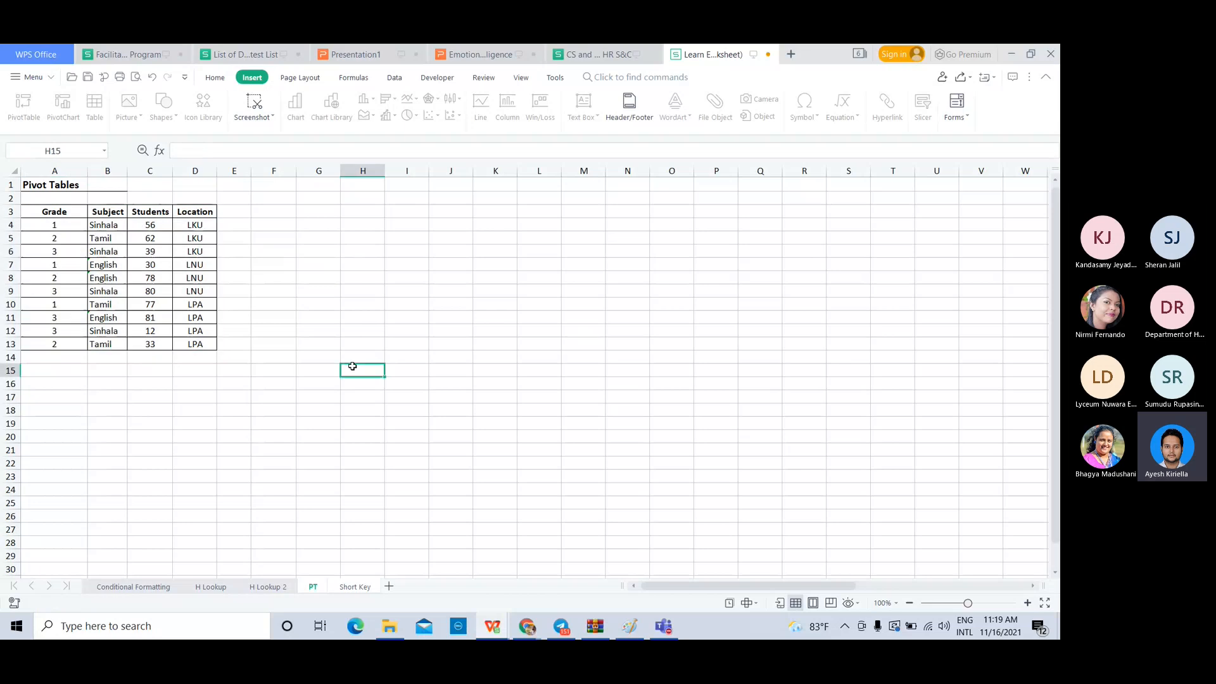
- Undo the recent Subject and Location filter changes on the PT table
{"action": "key", "text": "ctrl+z"}
{"action": "key", "text": "ctrl+z"}
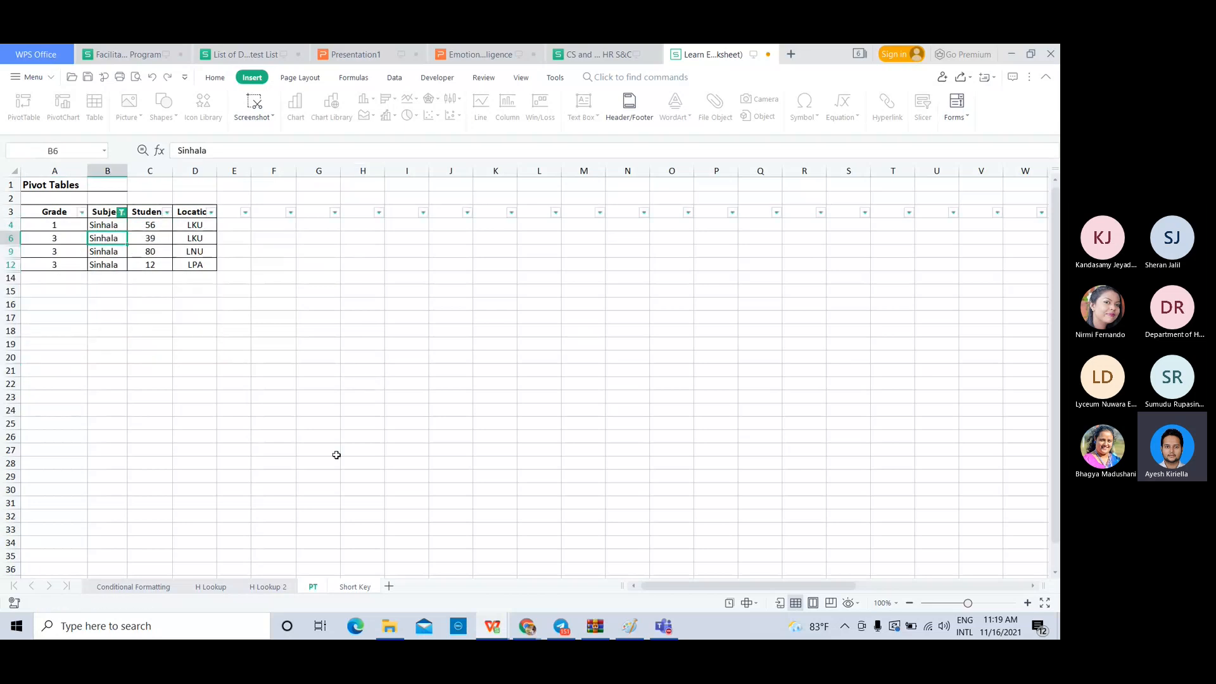
{"action": "key", "text": "ctrl+z"}
{"action": "key", "text": "ctrl+z"}
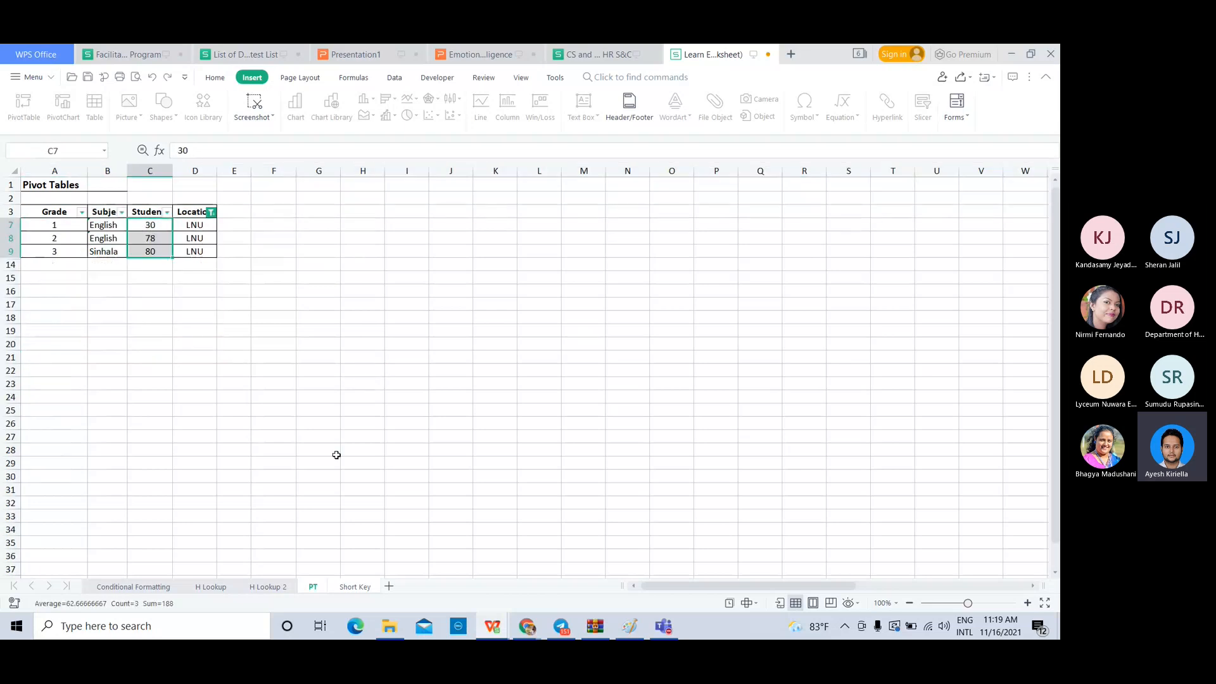
{"action": "key", "text": "ctrl+z"}
{"action": "left_click", "coordinate": [337, 455]}
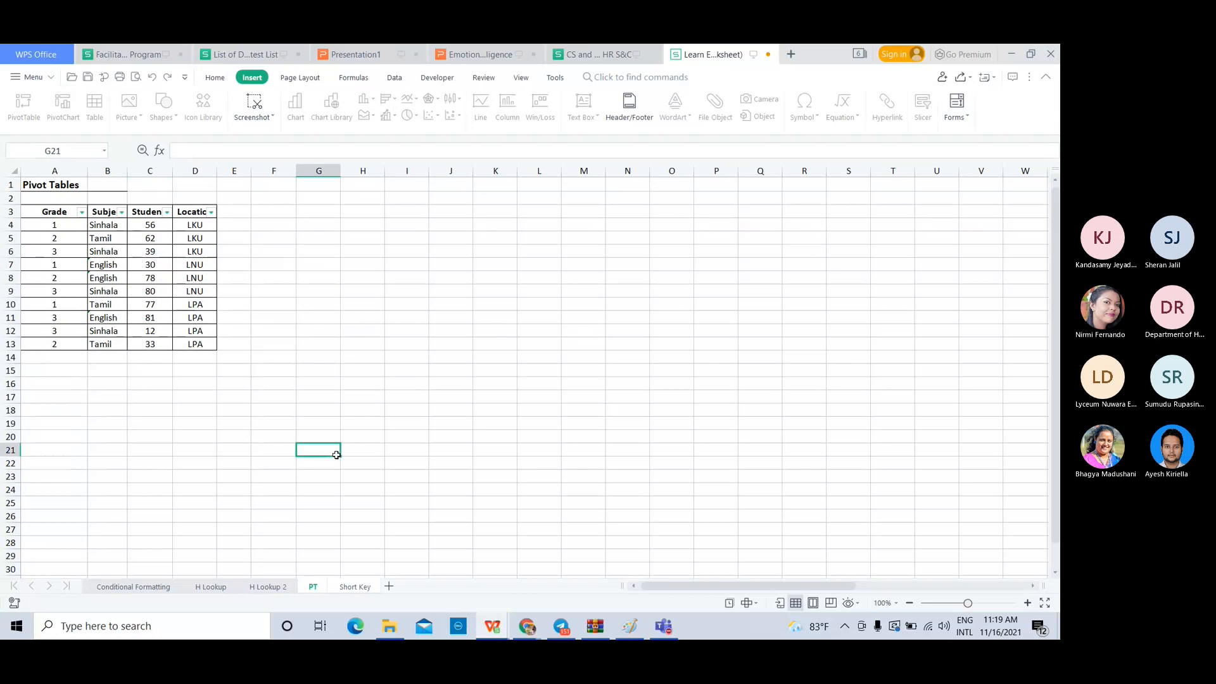
{"action": "left_click_drag", "start_coordinate": [53, 222], "coordinate": [193, 345]}
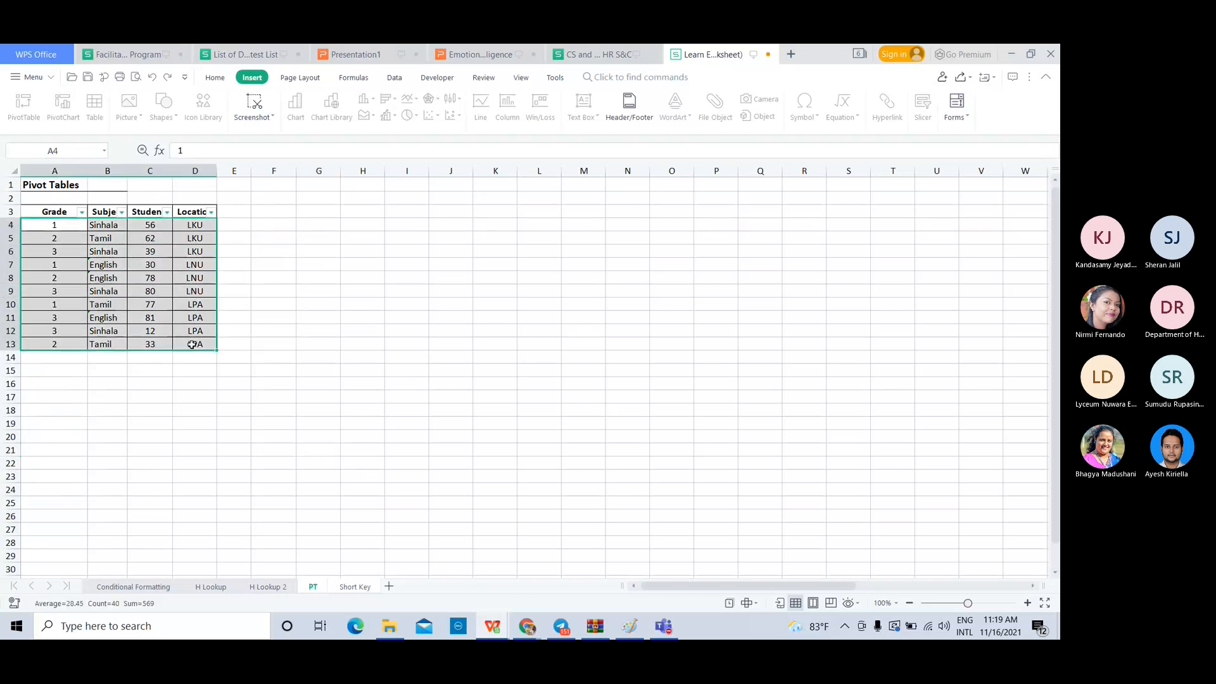
{"action": "left_click", "coordinate": [277, 254]}
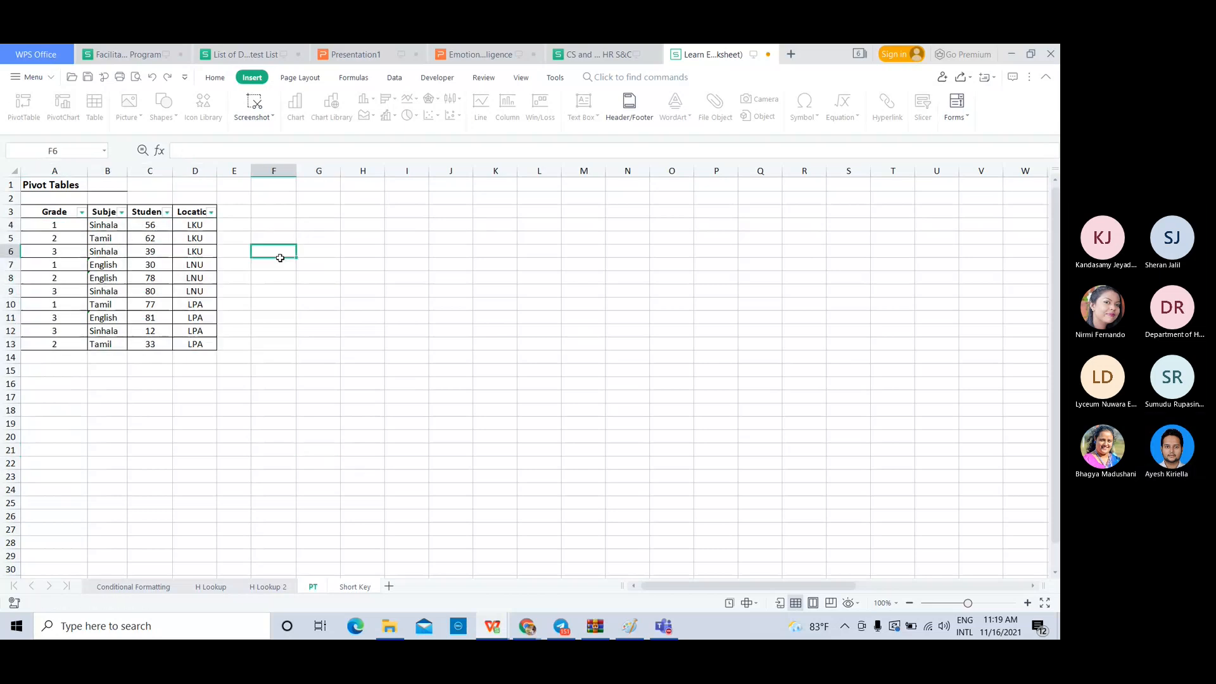
{"action": "left_click", "coordinate": [383, 576]}
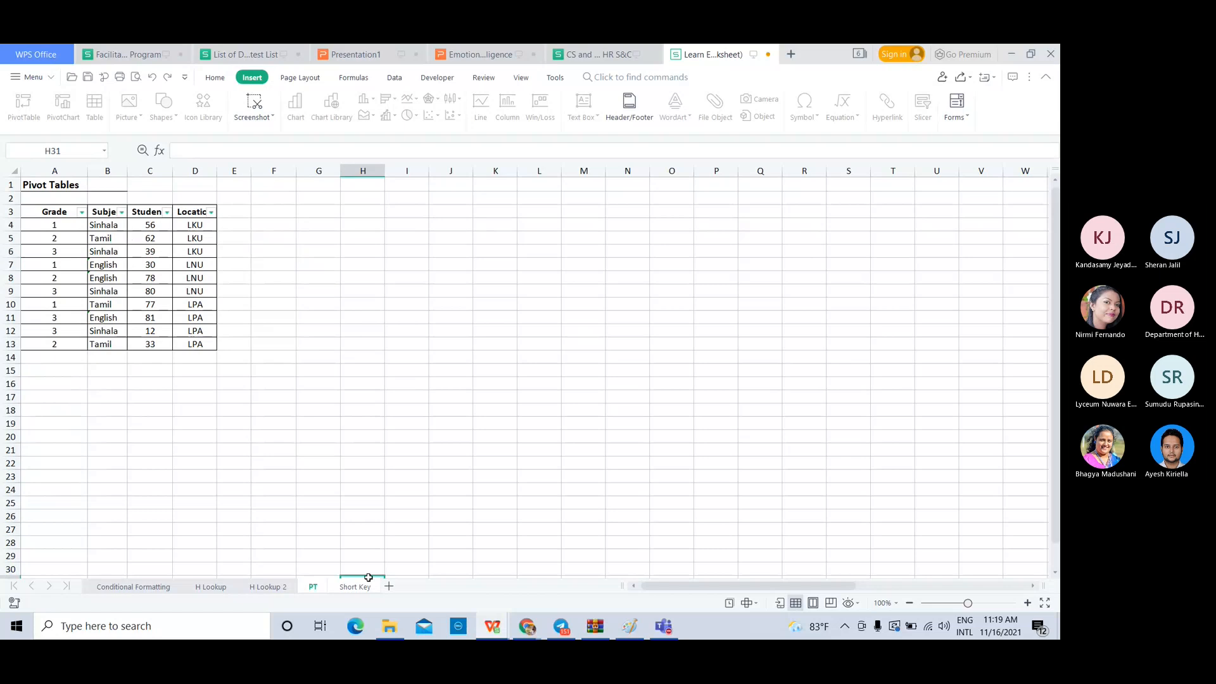
{"action": "left_click", "coordinate": [349, 586]}
{"action": "left_click", "coordinate": [312, 586]}
{"action": "left_click", "coordinate": [191, 375]}
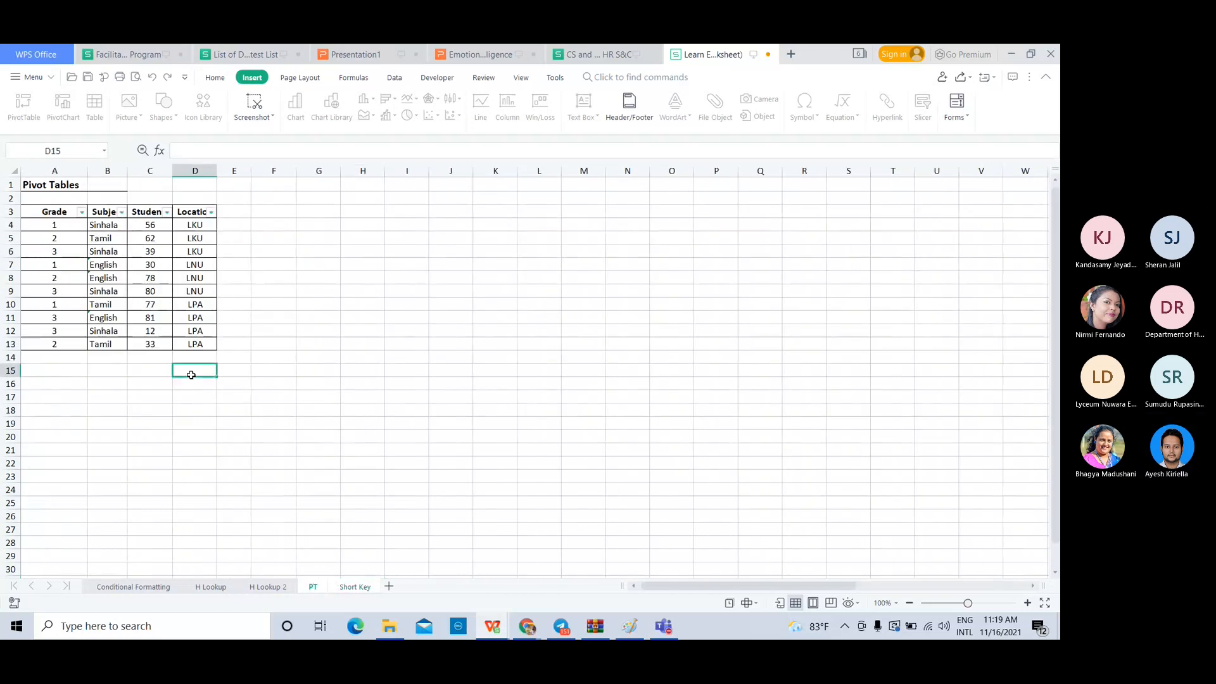
{"action": "left_click", "coordinate": [192, 307]}
{"action": "left_click", "coordinate": [9, 211]}
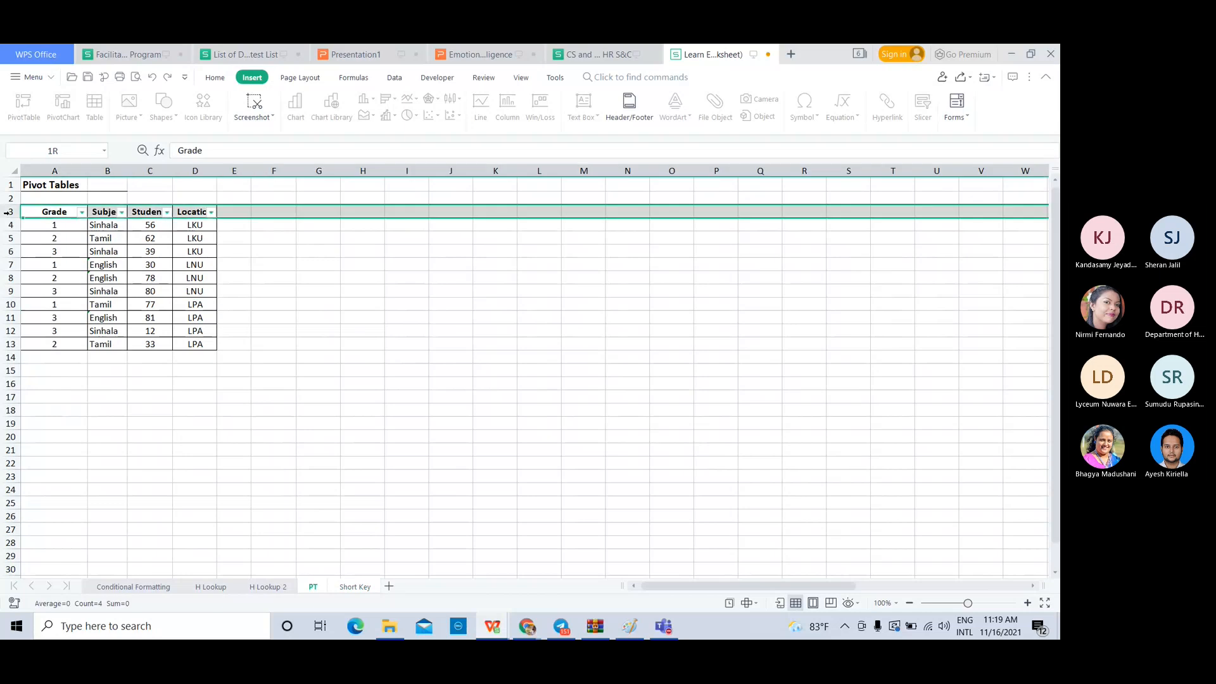
{"action": "left_click", "coordinate": [156, 284]}
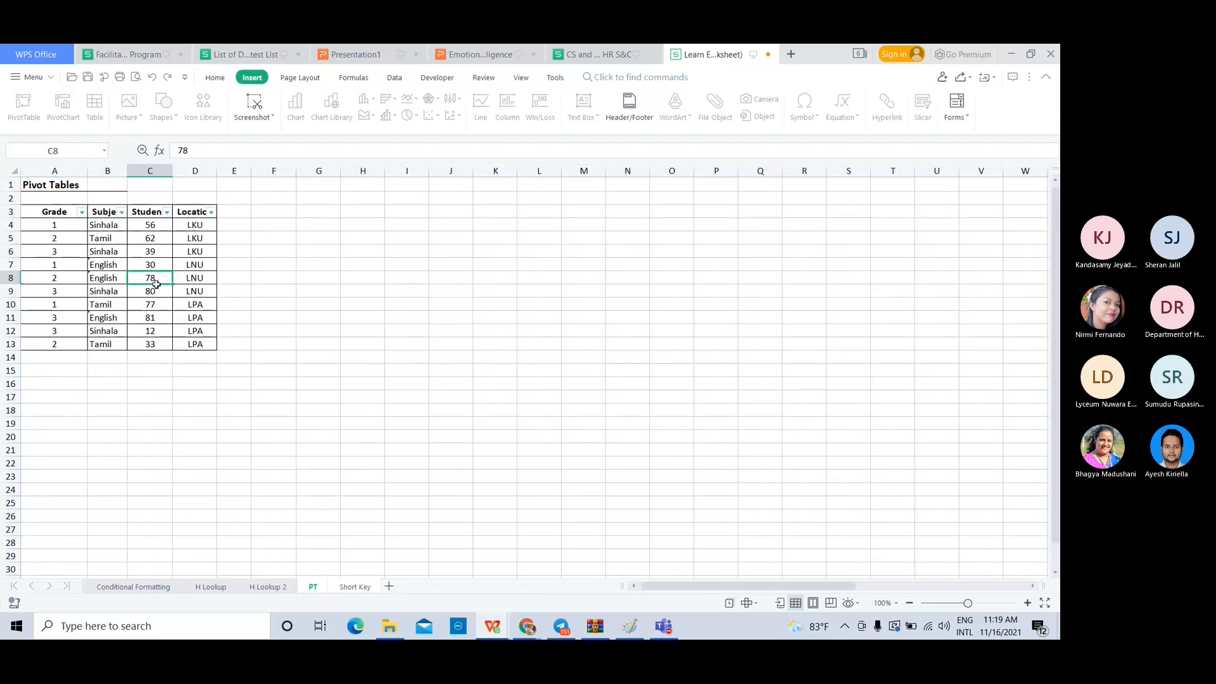
{"action": "left_click", "coordinate": [290, 263]}
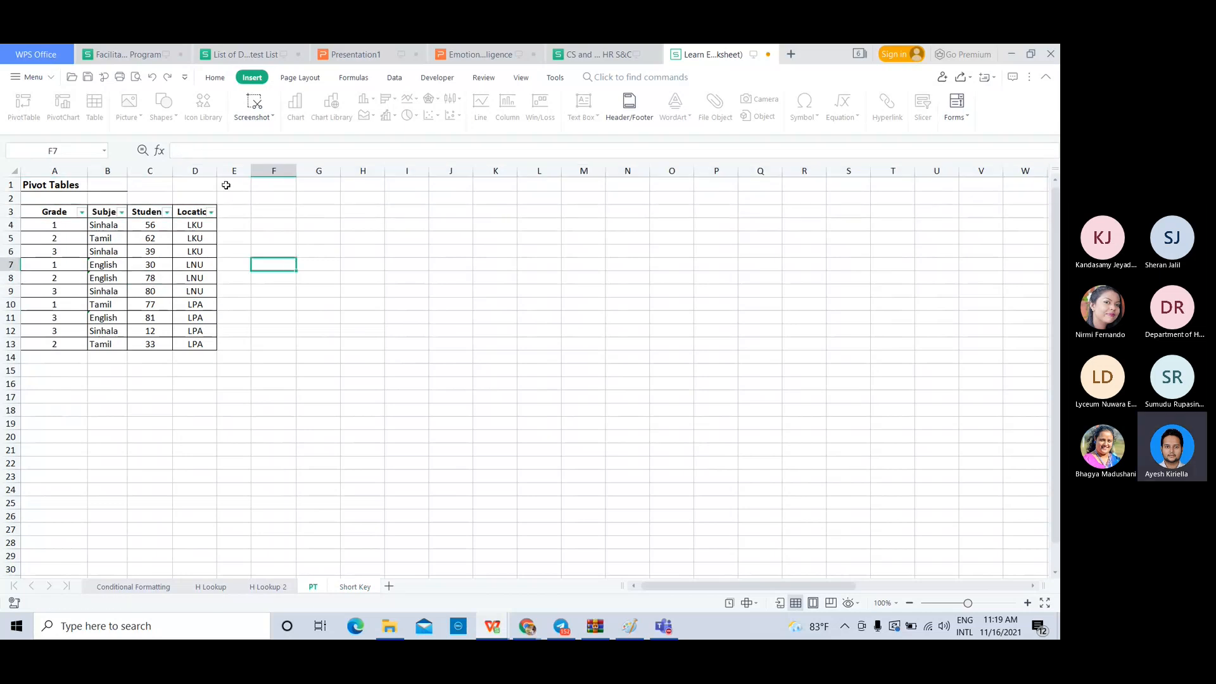
{"action": "left_click", "coordinate": [65, 193]}
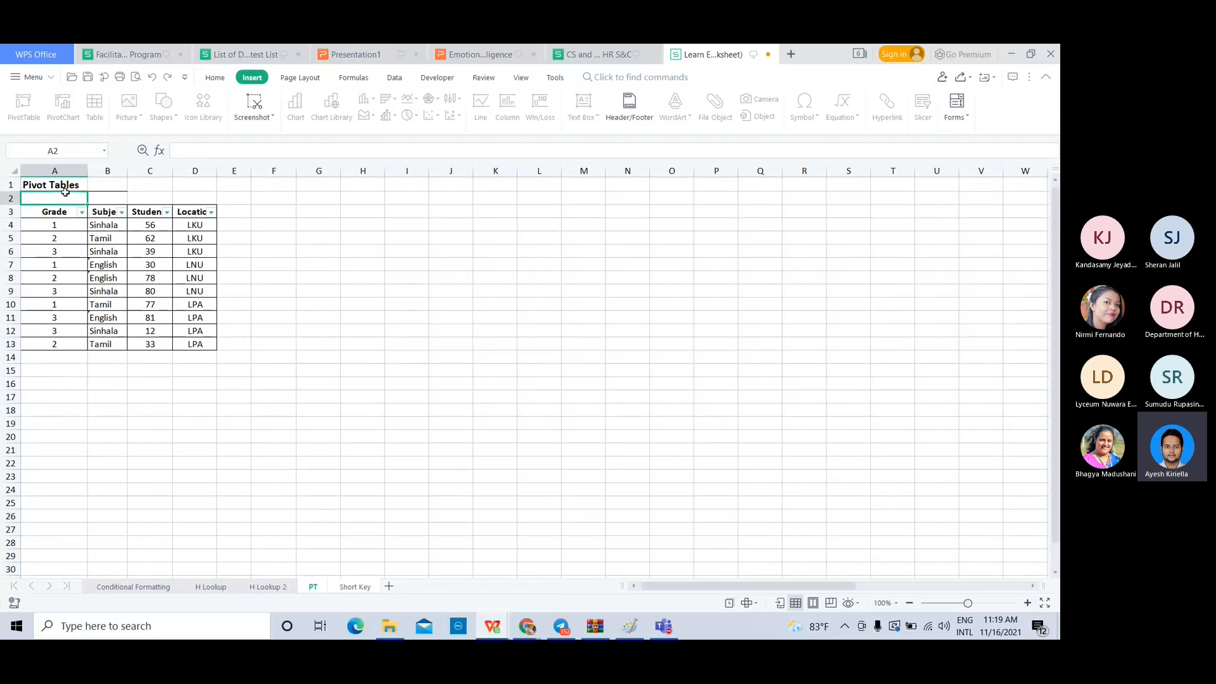
{"action": "left_click", "coordinate": [158, 197]}
{"action": "left_click", "coordinate": [197, 238]}
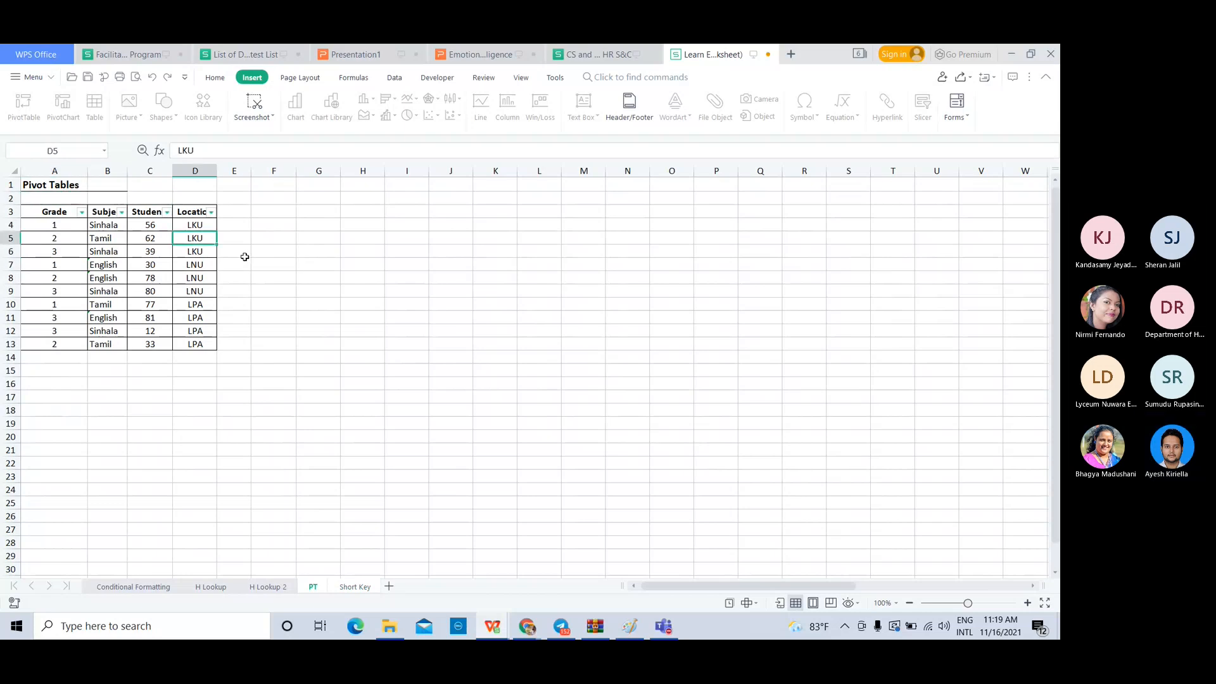
{"action": "left_click", "coordinate": [244, 255]}
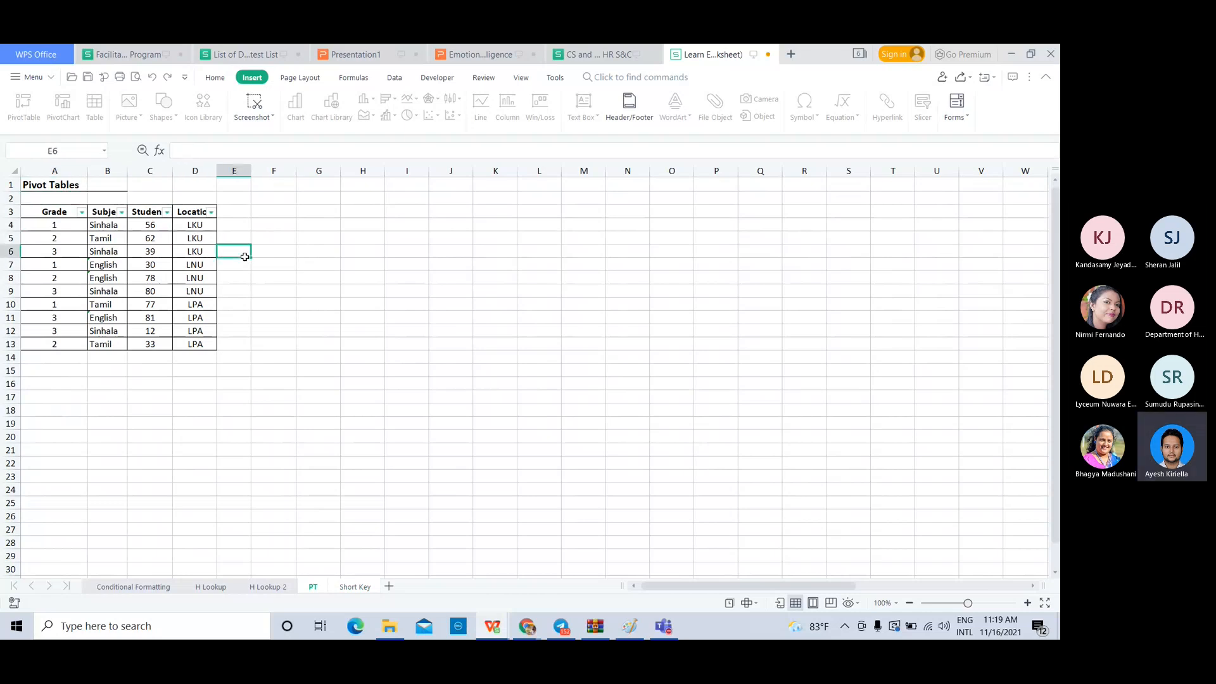
- Create a blank spreadsheet and try to paste the PT range A1:D13 into its cell A1
{"action": "left_click", "coordinate": [794, 56]}
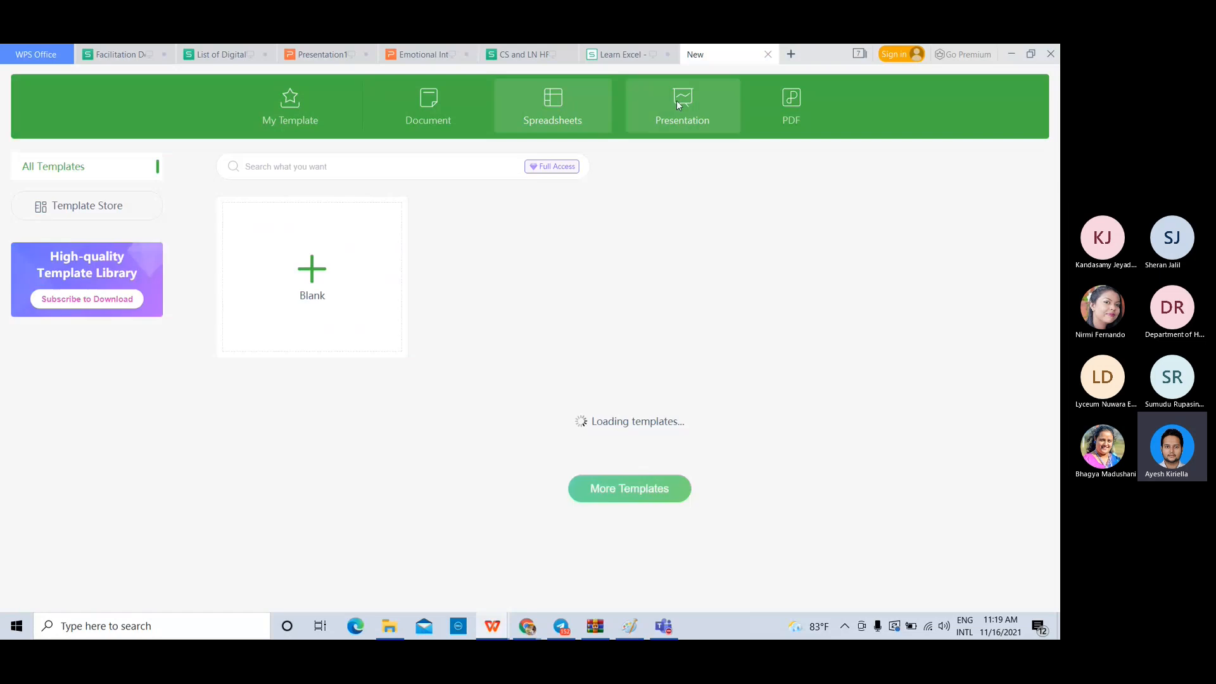
{"action": "left_click", "coordinate": [347, 255]}
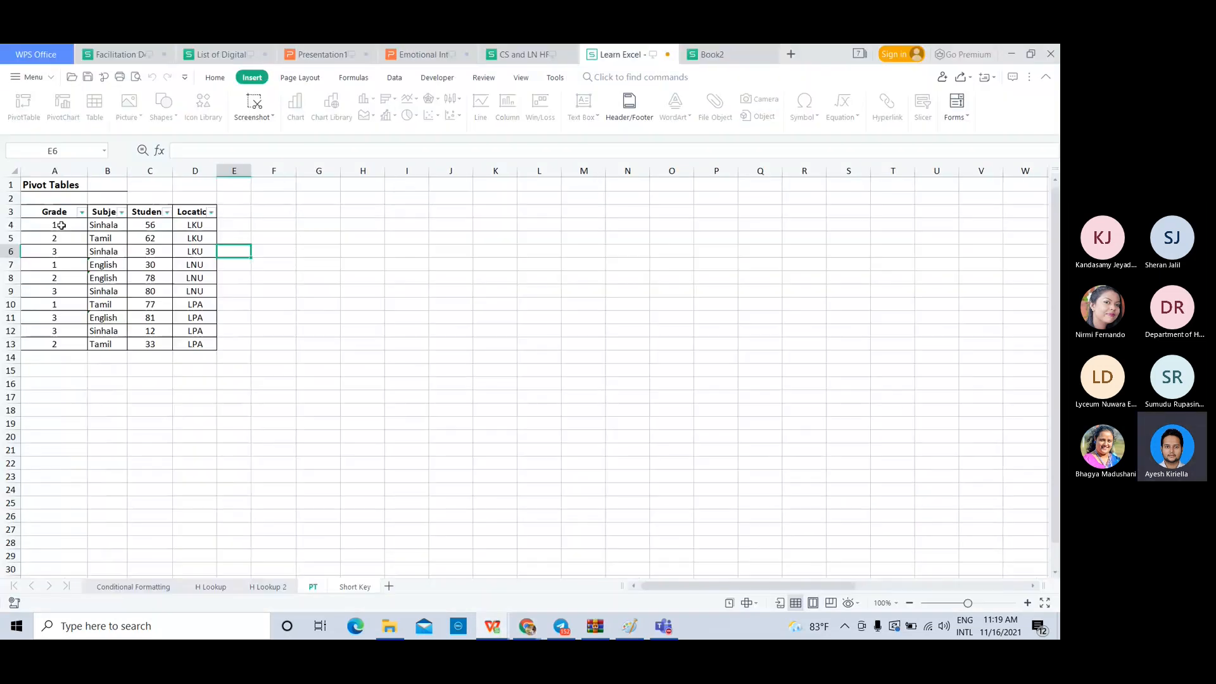
{"action": "left_click_drag", "start_coordinate": [45, 185], "coordinate": [214, 342]}
{"action": "key", "text": "ctrl+c"}
{"action": "left_click", "coordinate": [712, 54]}
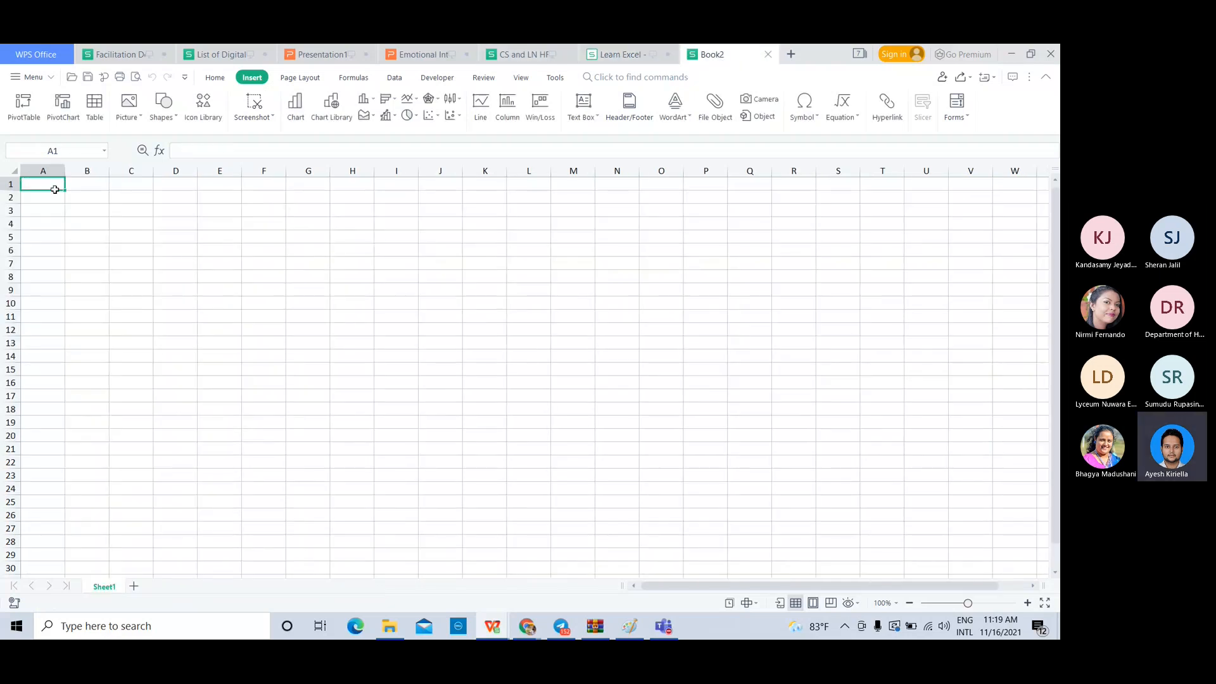
{"action": "key", "text": "ctrl+v"}
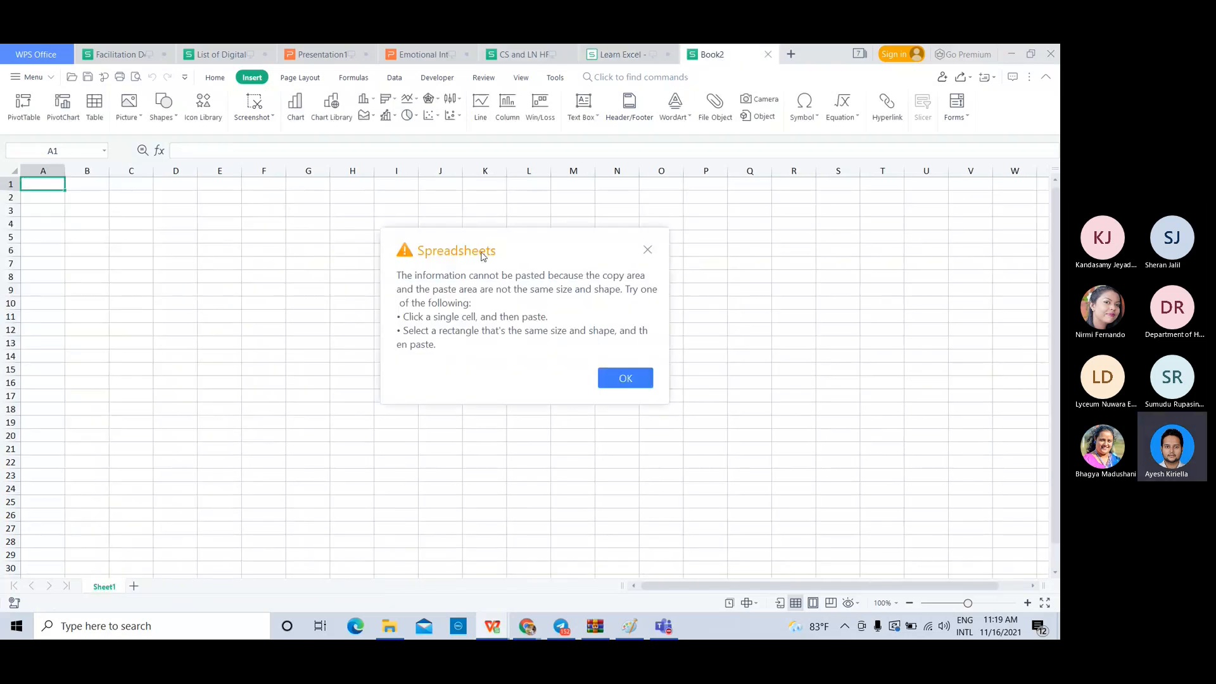
{"action": "key", "text": "Escape"}
- Copy the PT table A3:D13 and try to paste it into cell A2 of Book2
{"action": "left_click", "coordinate": [641, 50]}
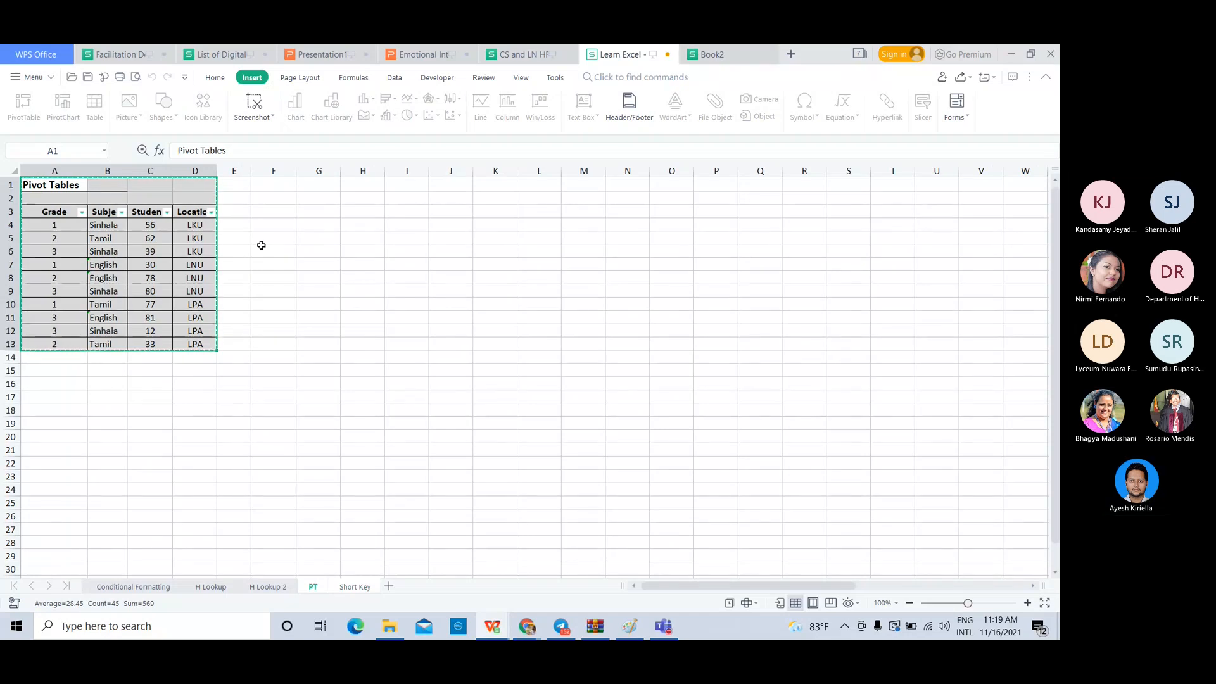
{"action": "left_click_drag", "start_coordinate": [63, 212], "coordinate": [202, 344]}
{"action": "key", "text": "ctrl+c"}
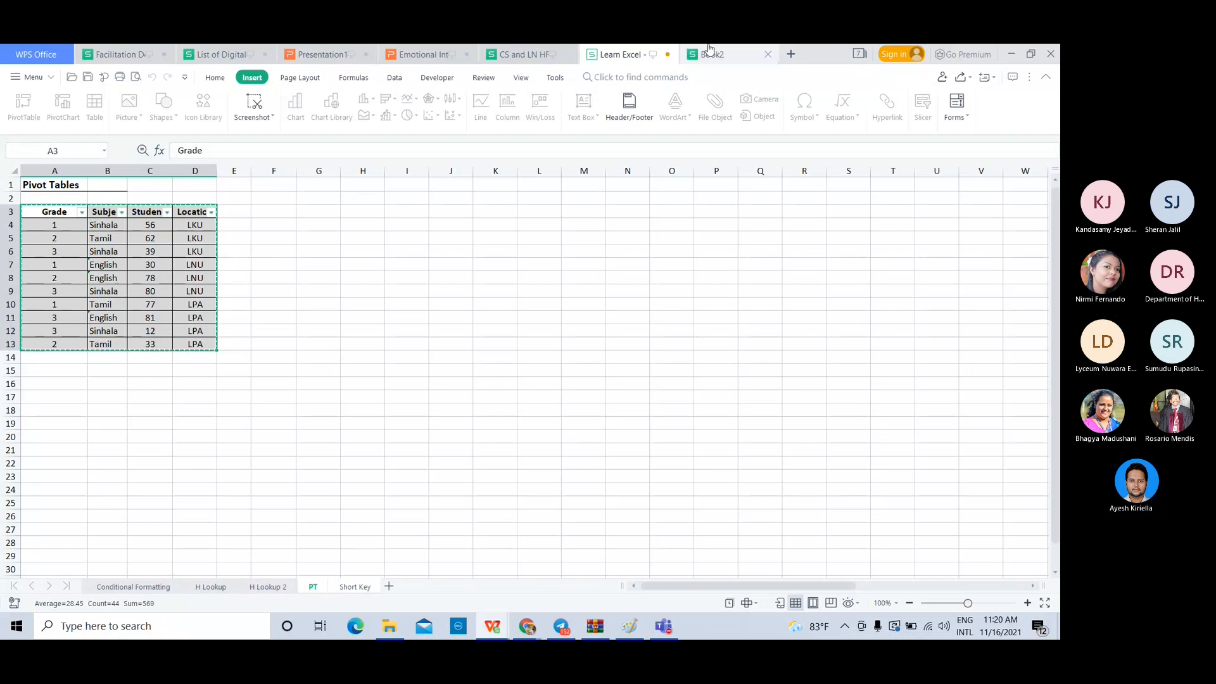
{"action": "left_click", "coordinate": [709, 50]}
{"action": "left_click", "coordinate": [57, 199]}
{"action": "key", "text": "ctrl+v"}
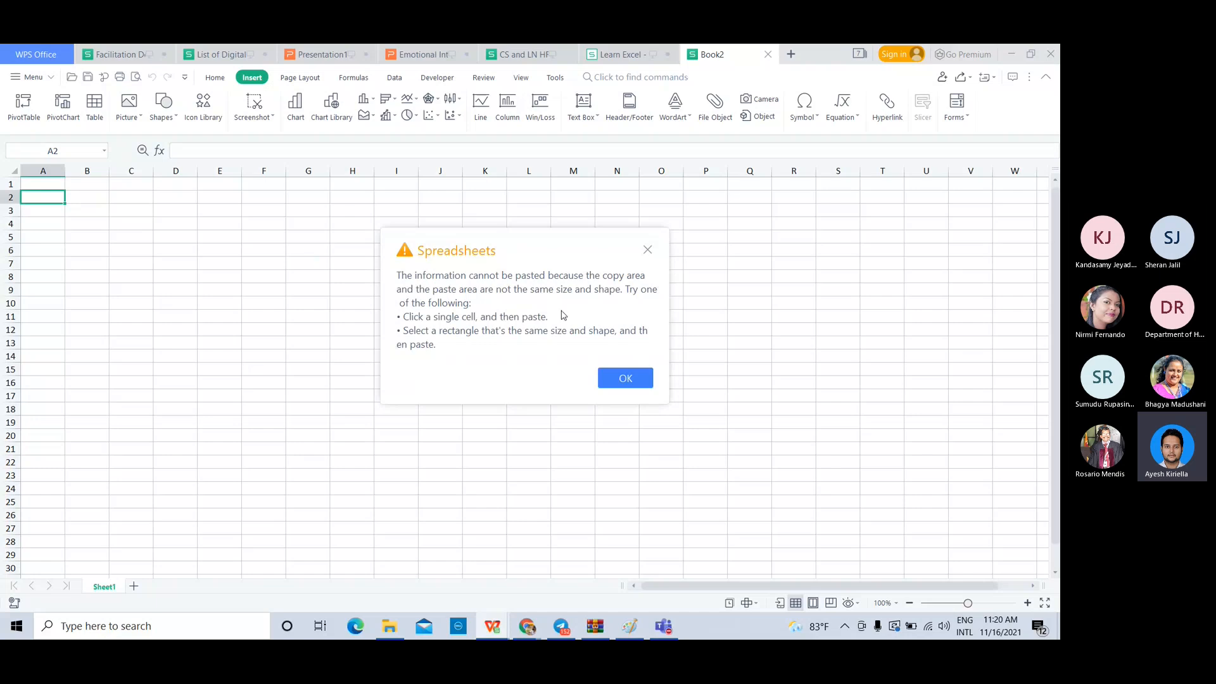
{"action": "left_click", "coordinate": [609, 377]}
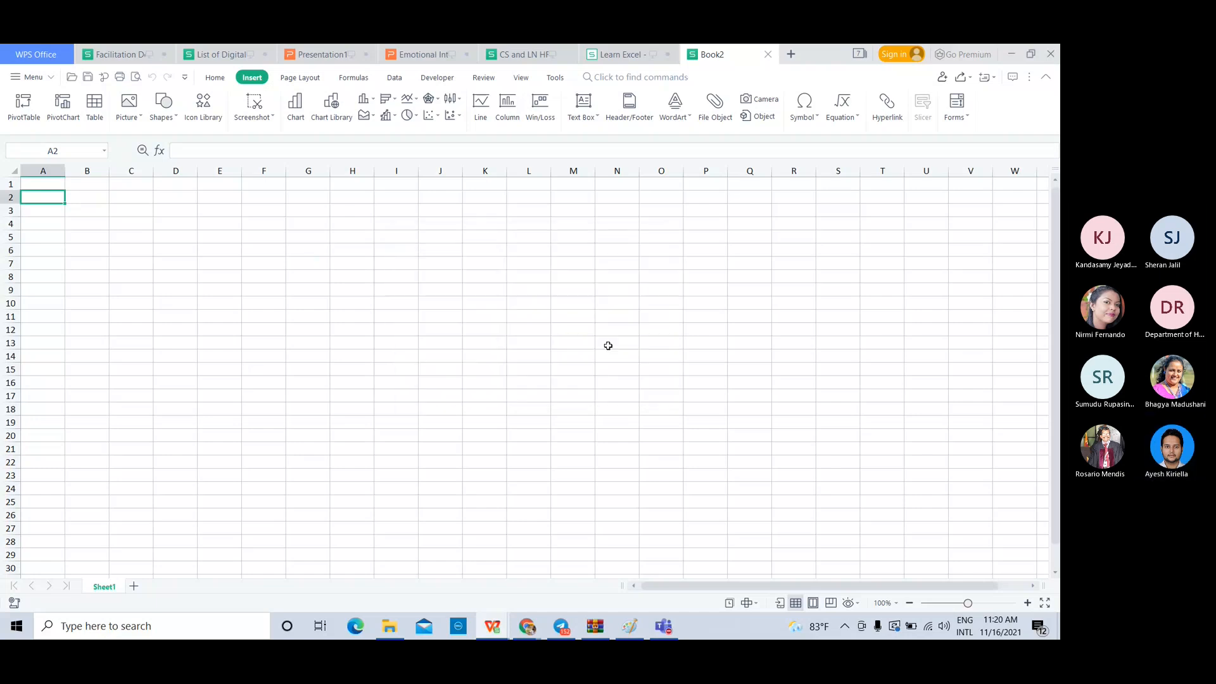
- Reselect the PT table A3:D13 and retry pasting it at cell A2 of Book2 from the cell's paste options
{"action": "left_click", "coordinate": [619, 54]}
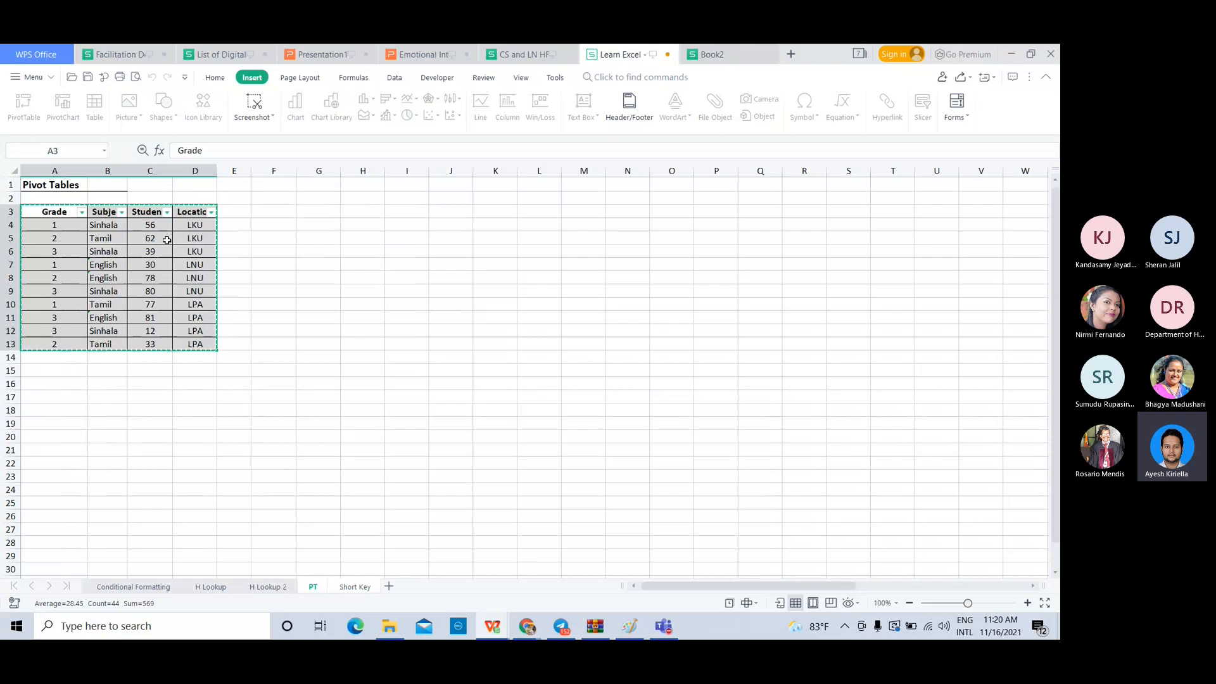
{"action": "left_click_drag", "start_coordinate": [42, 214], "coordinate": [194, 344]}
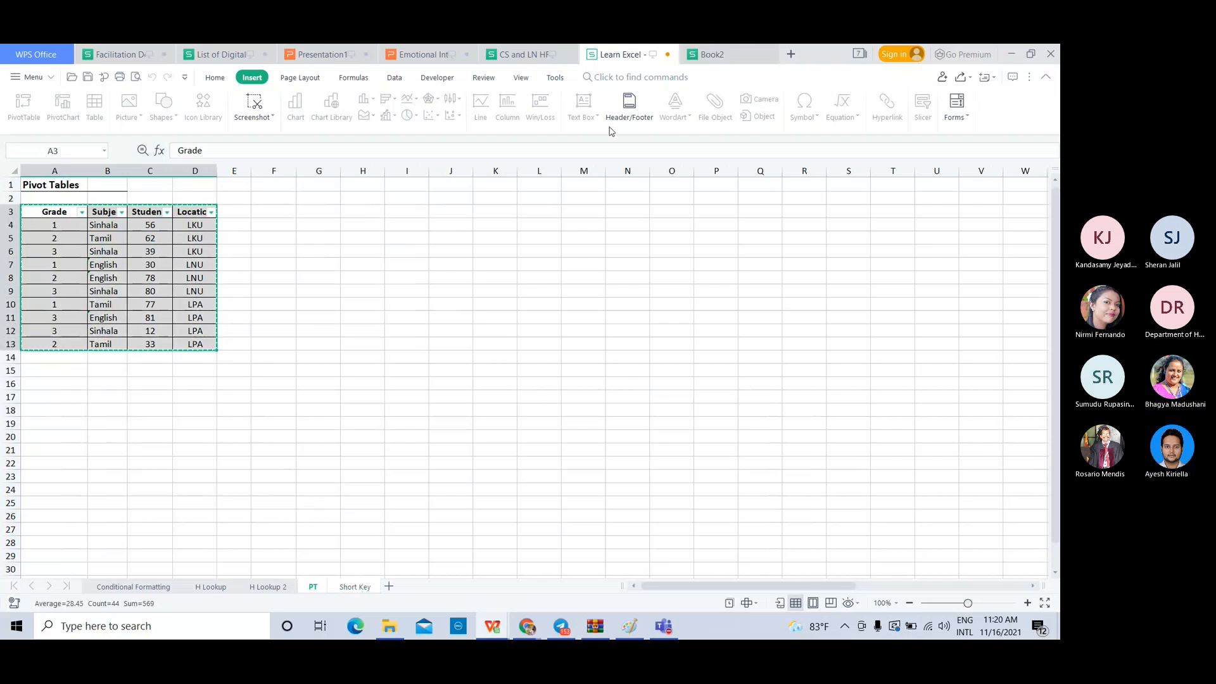
{"action": "left_click", "coordinate": [708, 51]}
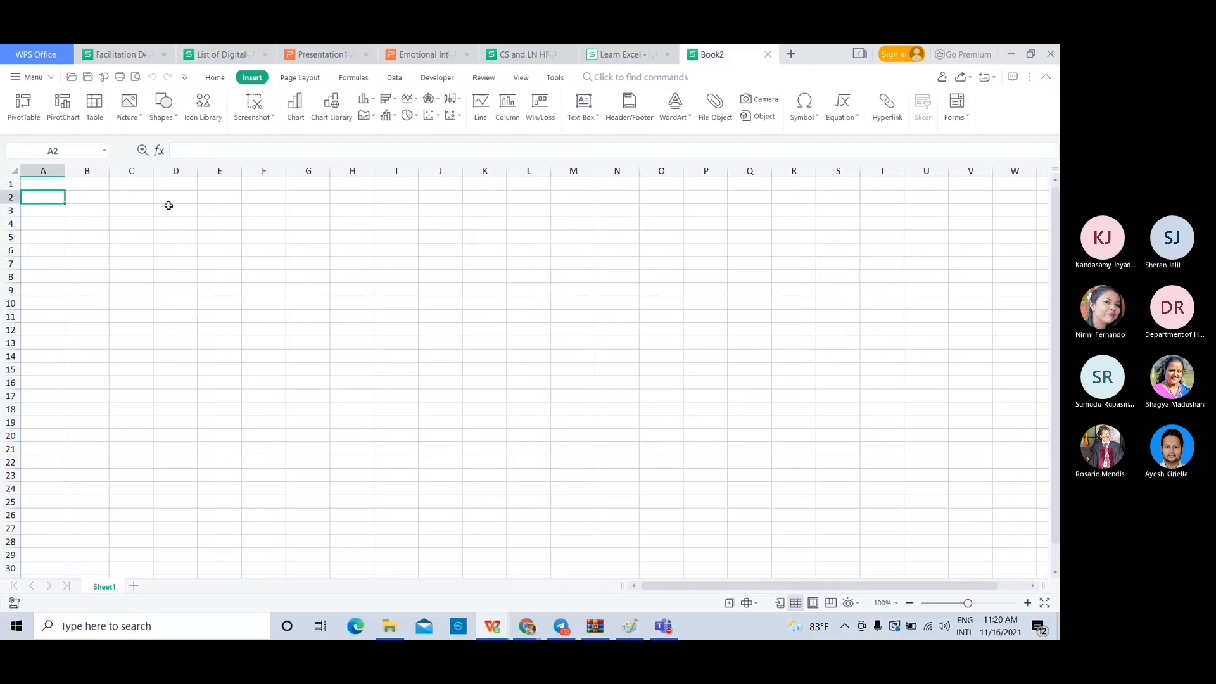
{"action": "right_click", "coordinate": [55, 196]}
{"action": "left_click", "coordinate": [193, 239]}
{"action": "left_click", "coordinate": [193, 239]}
{"action": "left_click", "coordinate": [637, 51]}
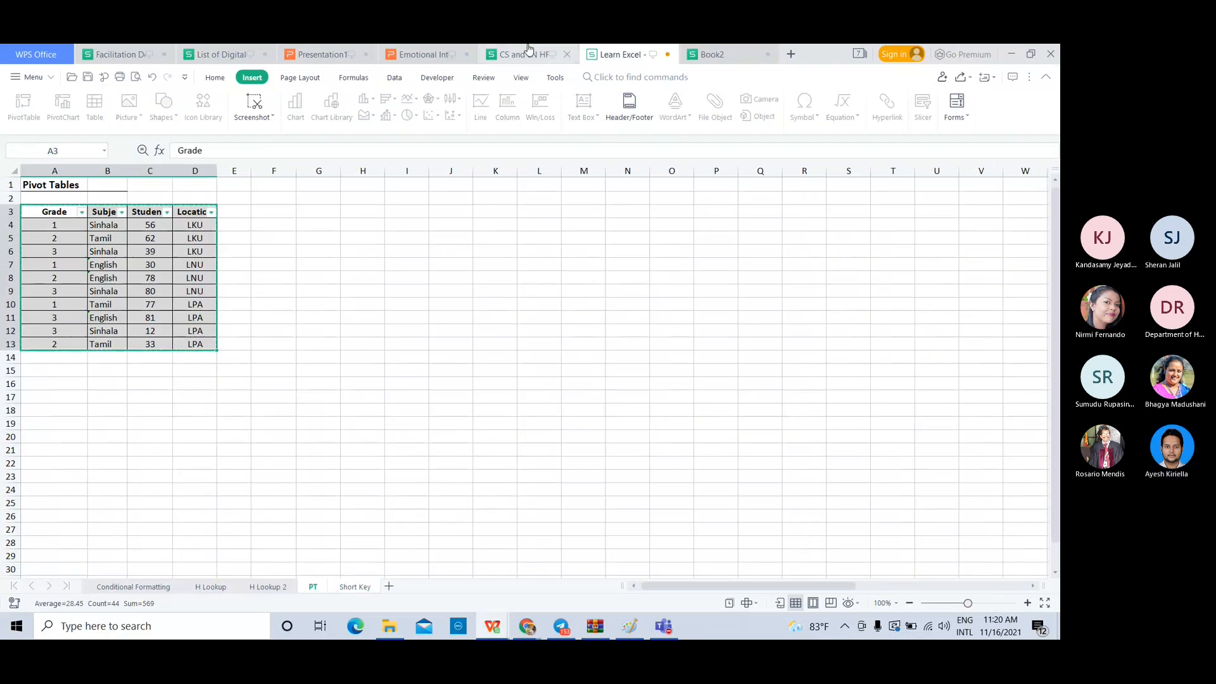
{"action": "left_click", "coordinate": [730, 51]}
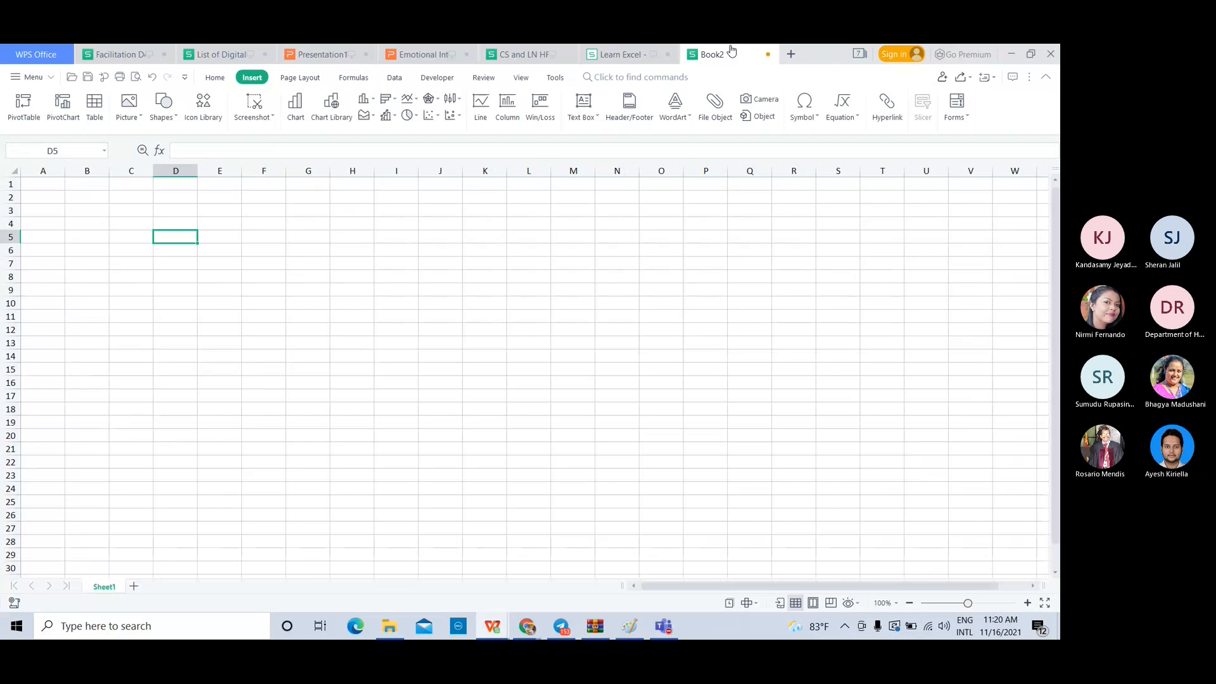
- Check which Home and Insert commands are available for the PT table and its surrounding cells
{"action": "left_click", "coordinate": [629, 53]}
{"action": "left_click", "coordinate": [219, 276]}
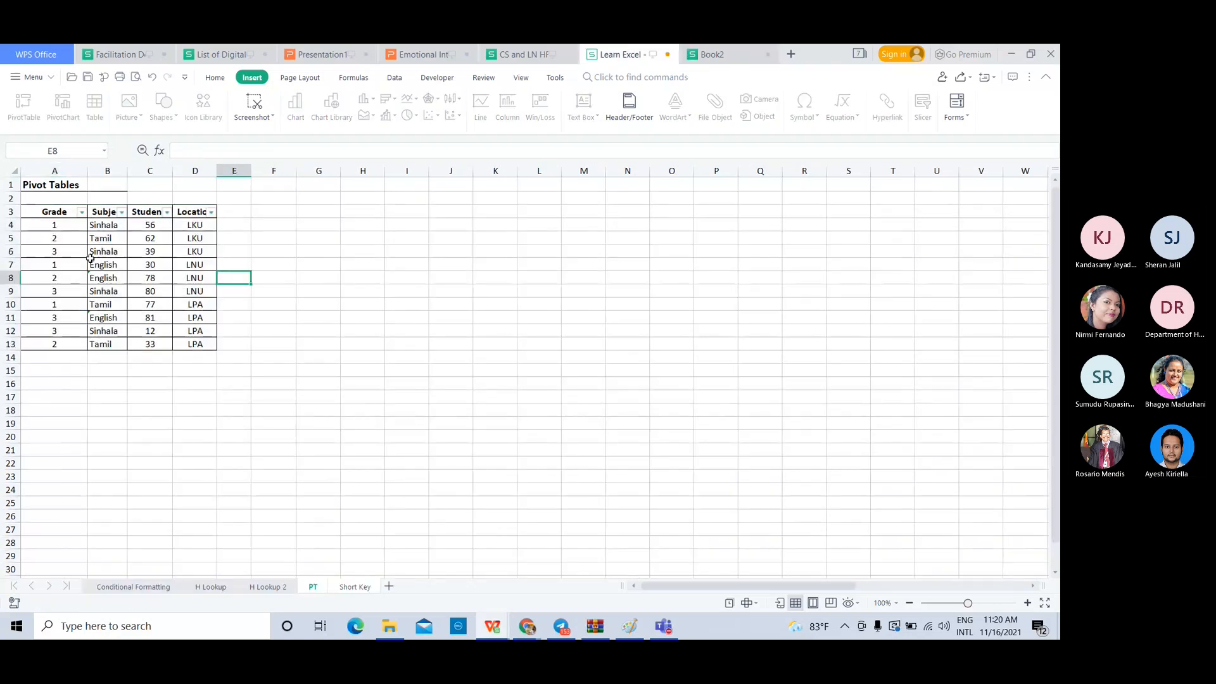
{"action": "left_click_drag", "start_coordinate": [51, 212], "coordinate": [197, 344]}
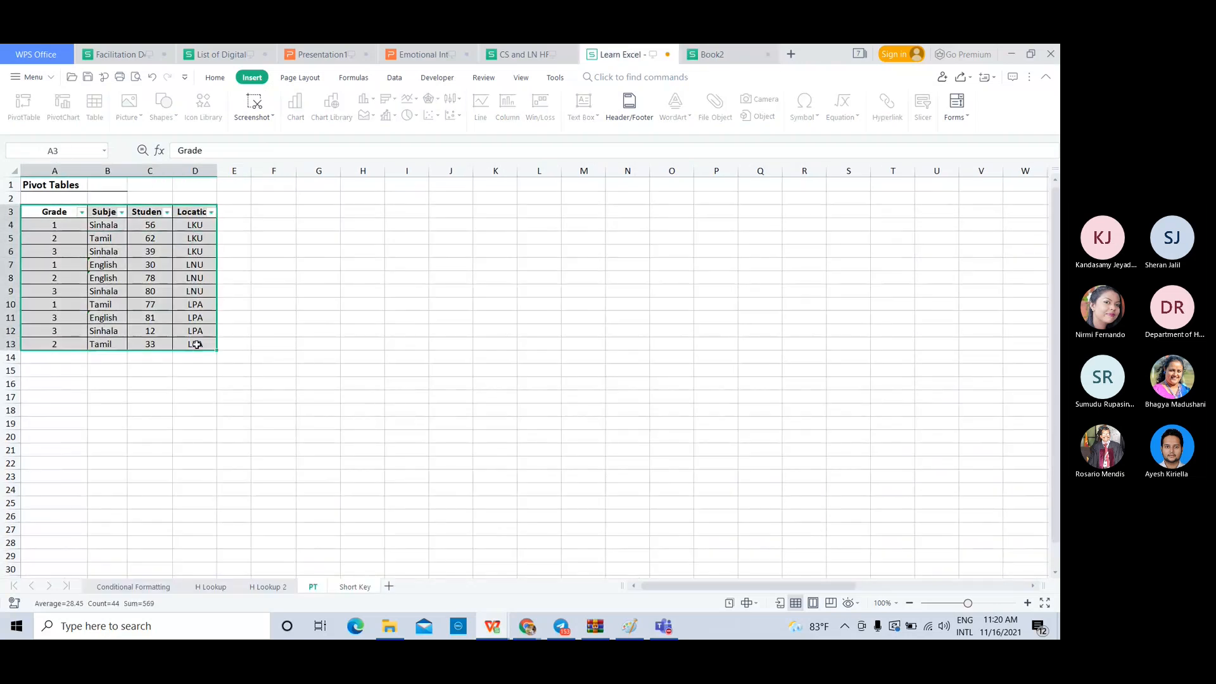
{"action": "left_click", "coordinate": [377, 306]}
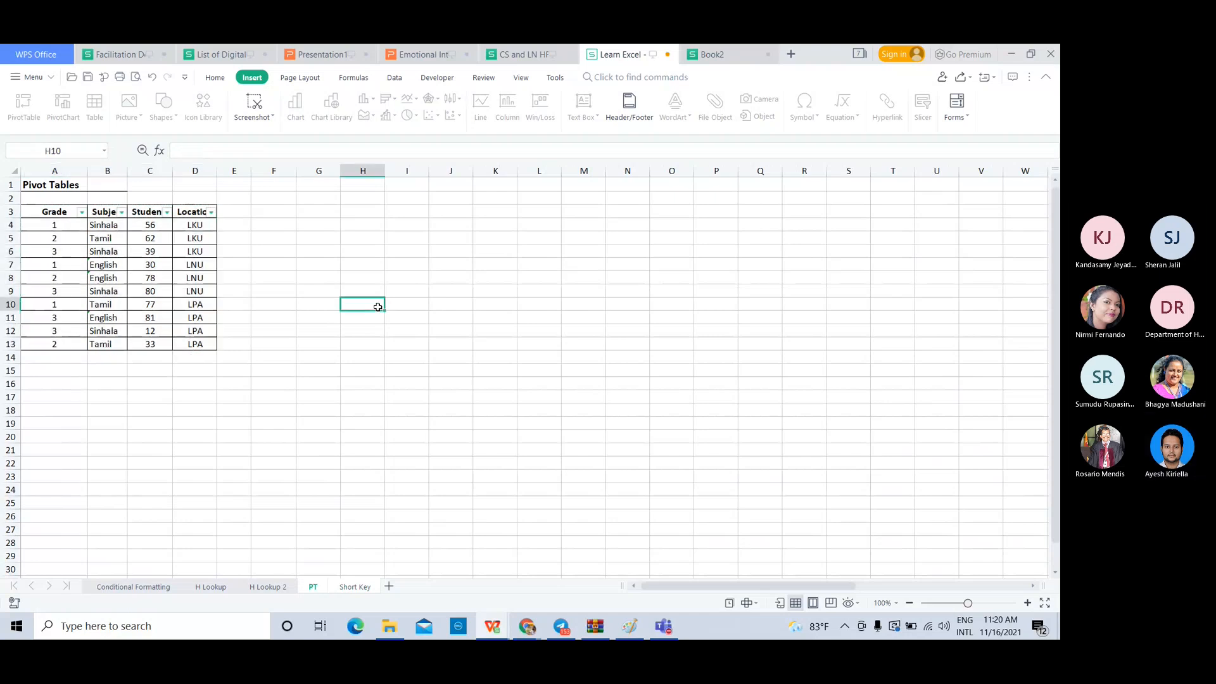
{"action": "left_click", "coordinate": [70, 185]}
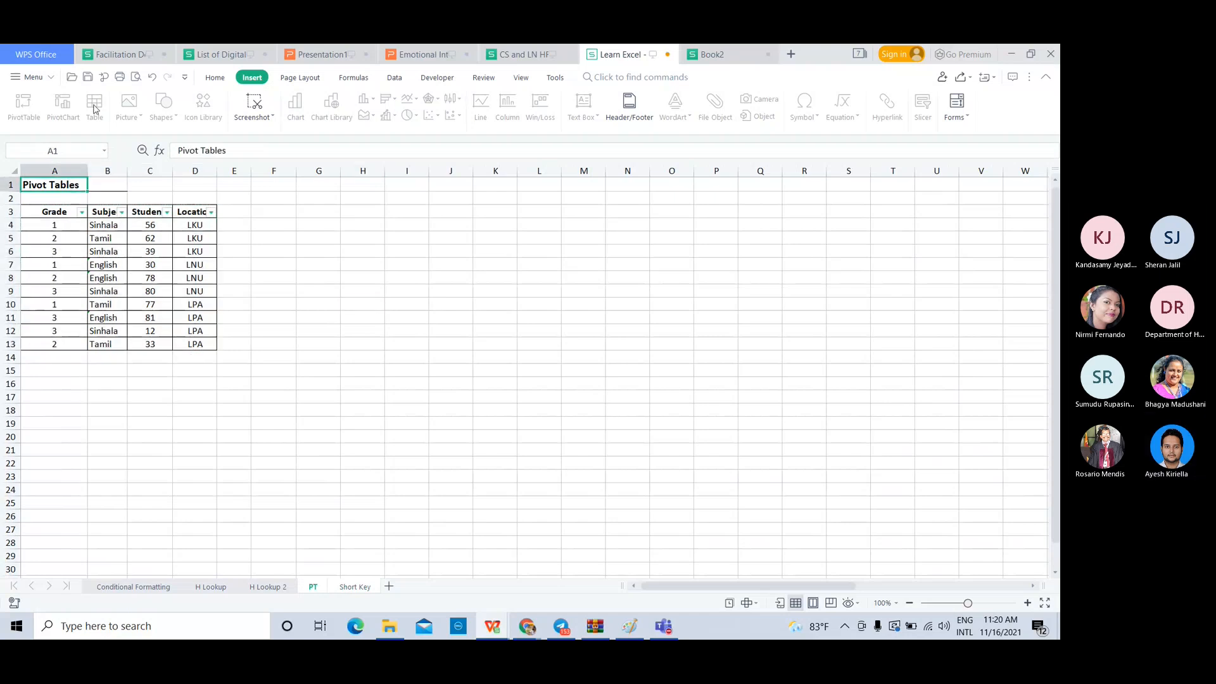
{"action": "left_click", "coordinate": [215, 77]}
{"action": "left_click", "coordinate": [79, 225]}
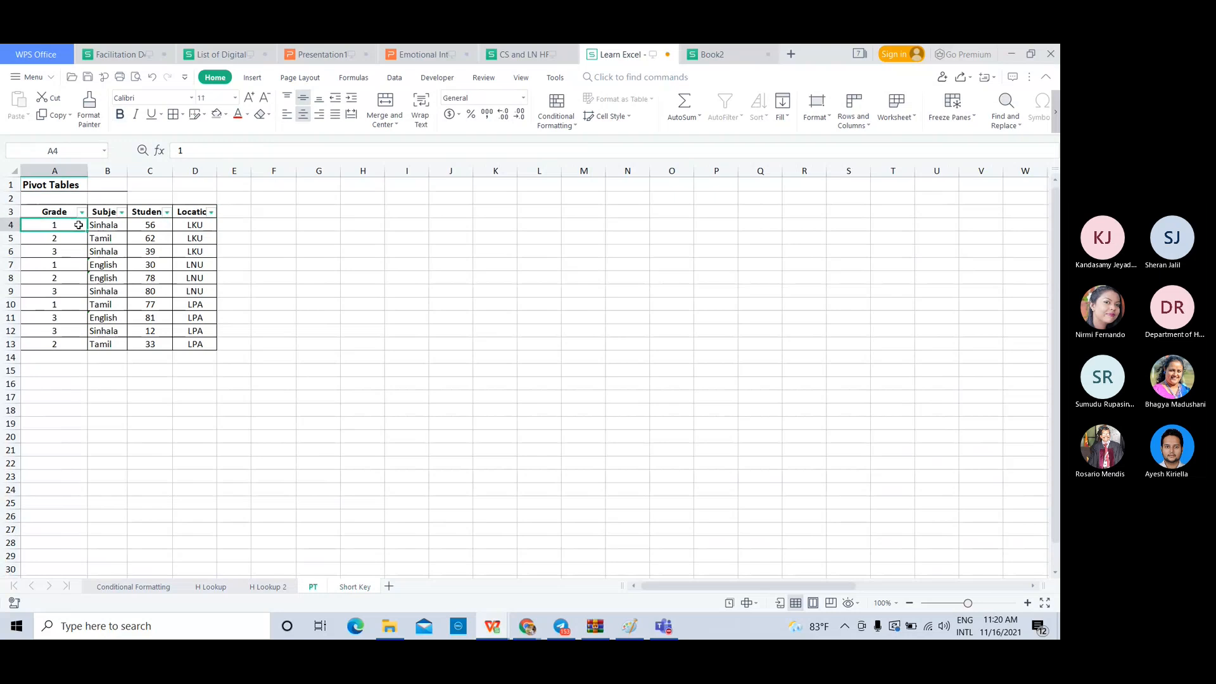
{"action": "left_click", "coordinate": [256, 77]}
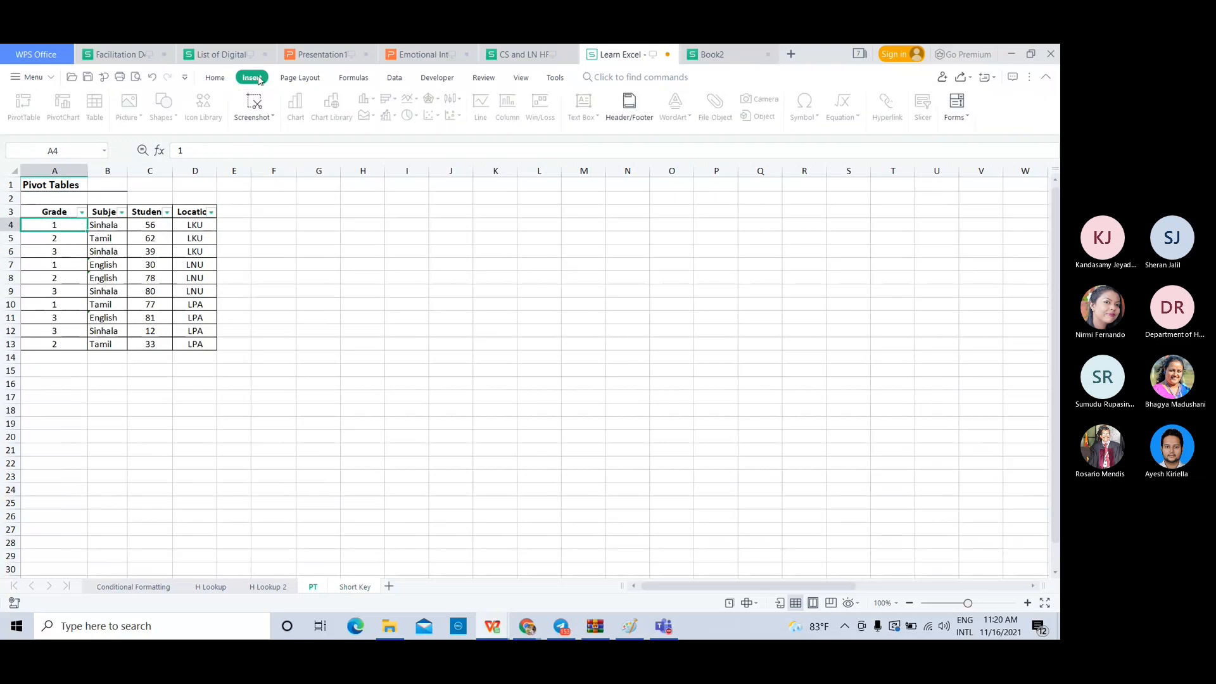
{"action": "left_click", "coordinate": [256, 116]}
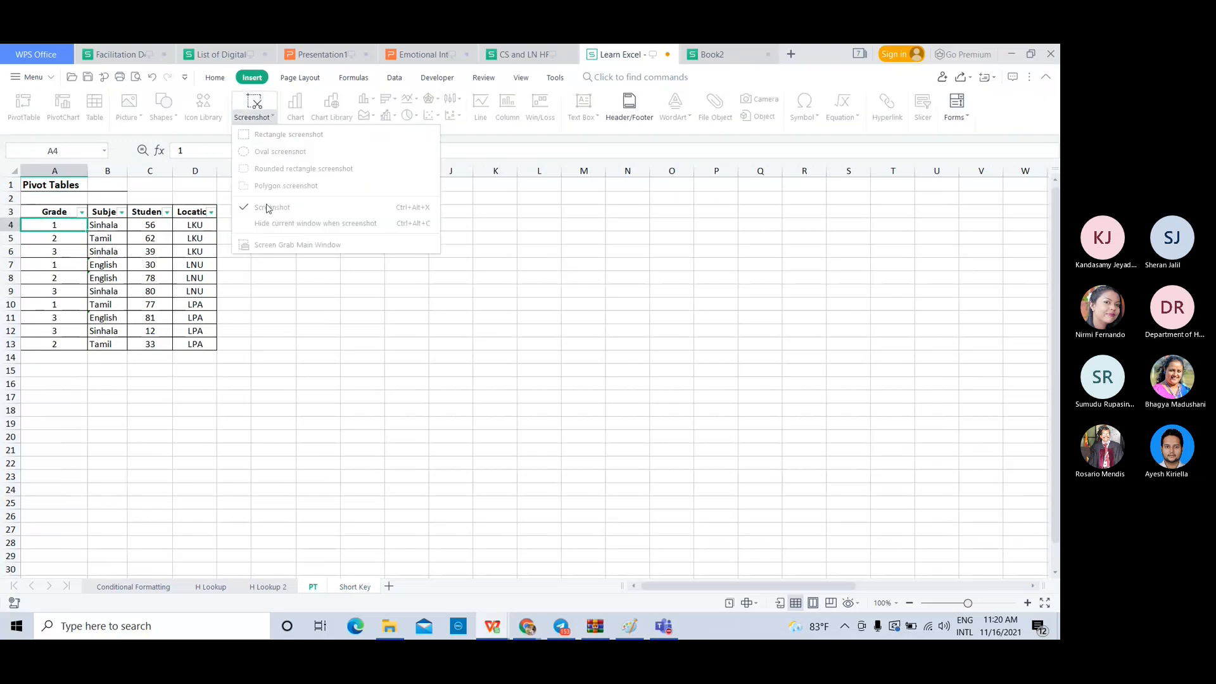
{"action": "left_click", "coordinate": [248, 110]}
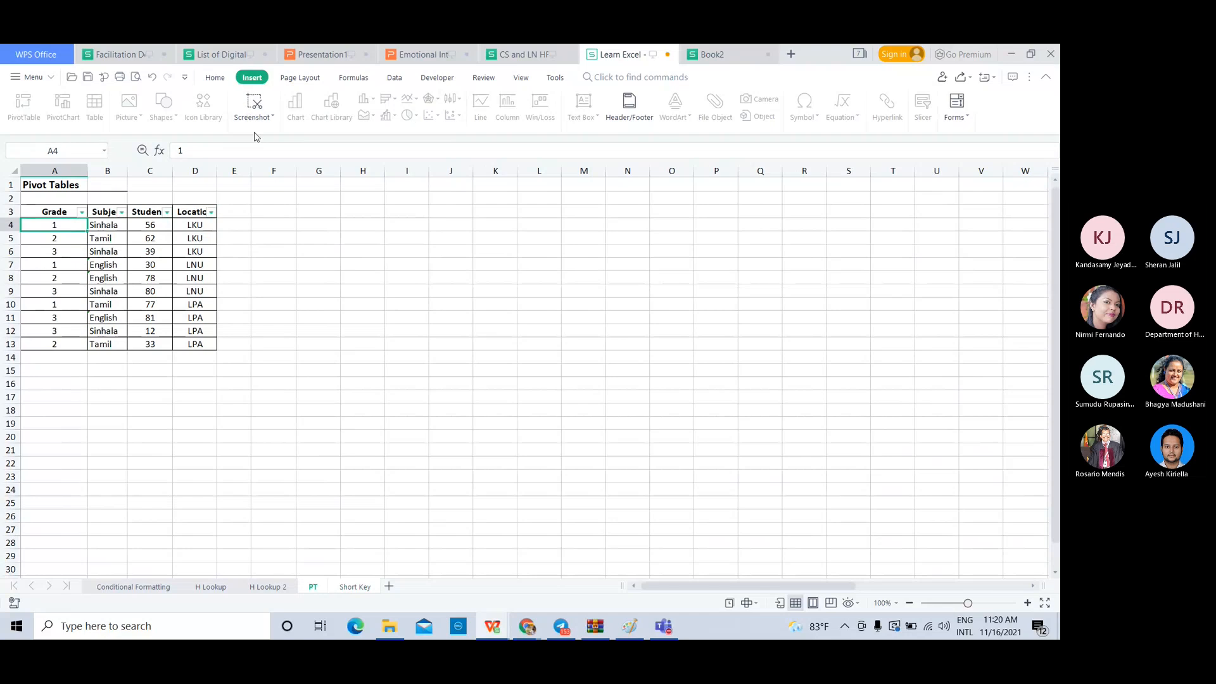
{"action": "left_click", "coordinate": [326, 264]}
{"action": "left_click", "coordinate": [52, 199]}
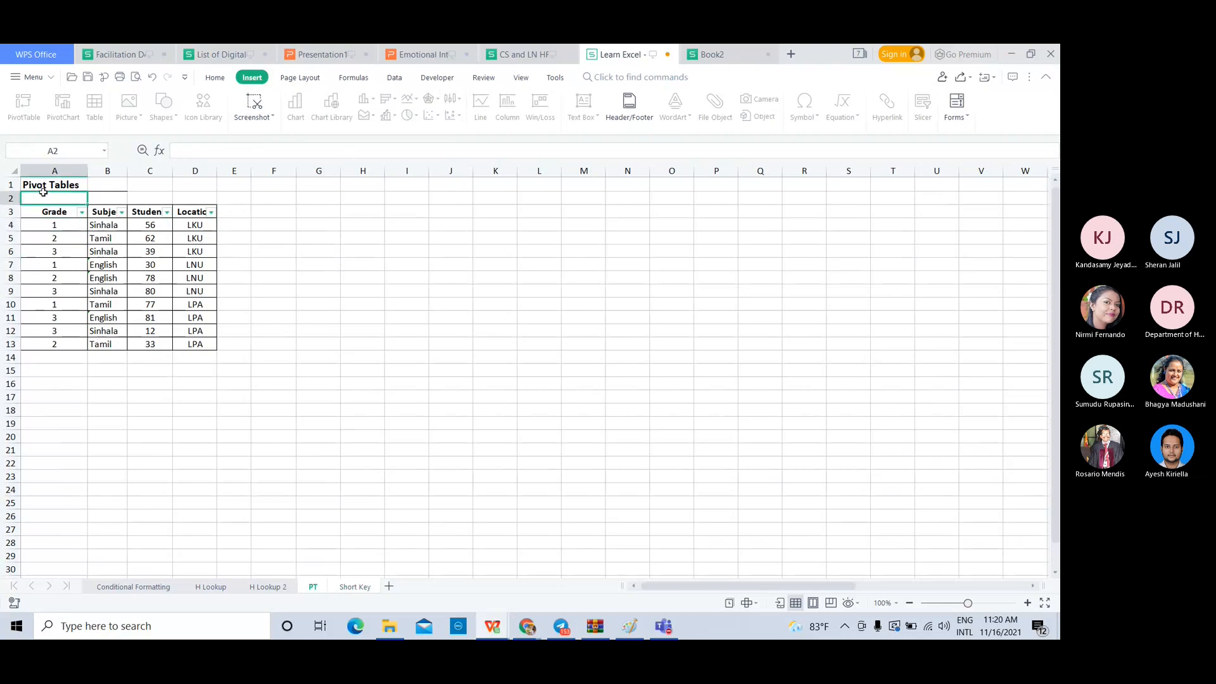
{"action": "left_click_drag", "start_coordinate": [44, 212], "coordinate": [201, 344]}
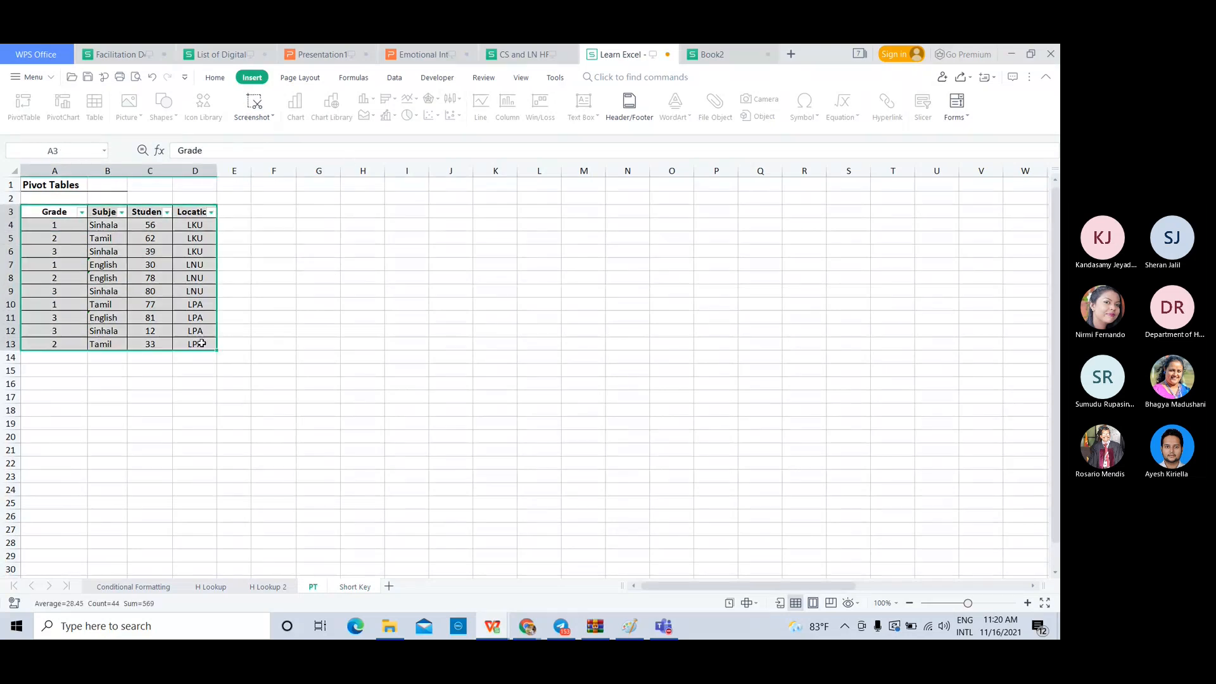
{"action": "left_click", "coordinate": [711, 54]}
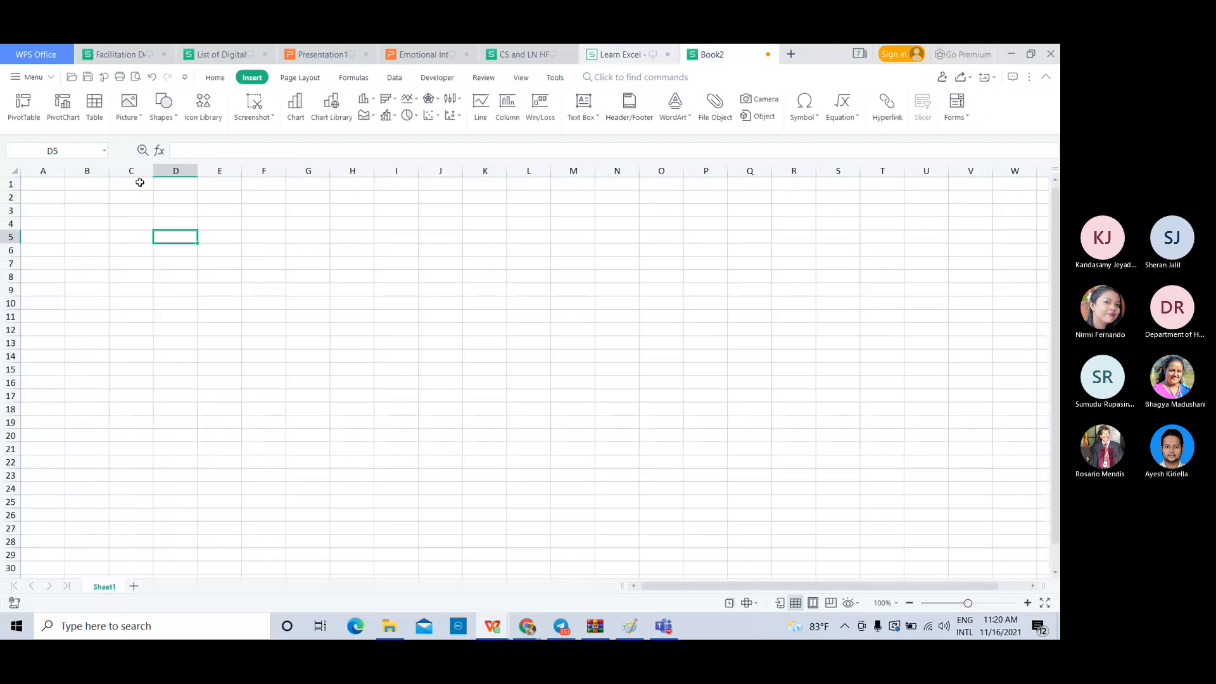
{"action": "left_click", "coordinate": [60, 214]}
{"action": "double_click", "coordinate": [61, 214]}
{"action": "left_click", "coordinate": [90, 212]}
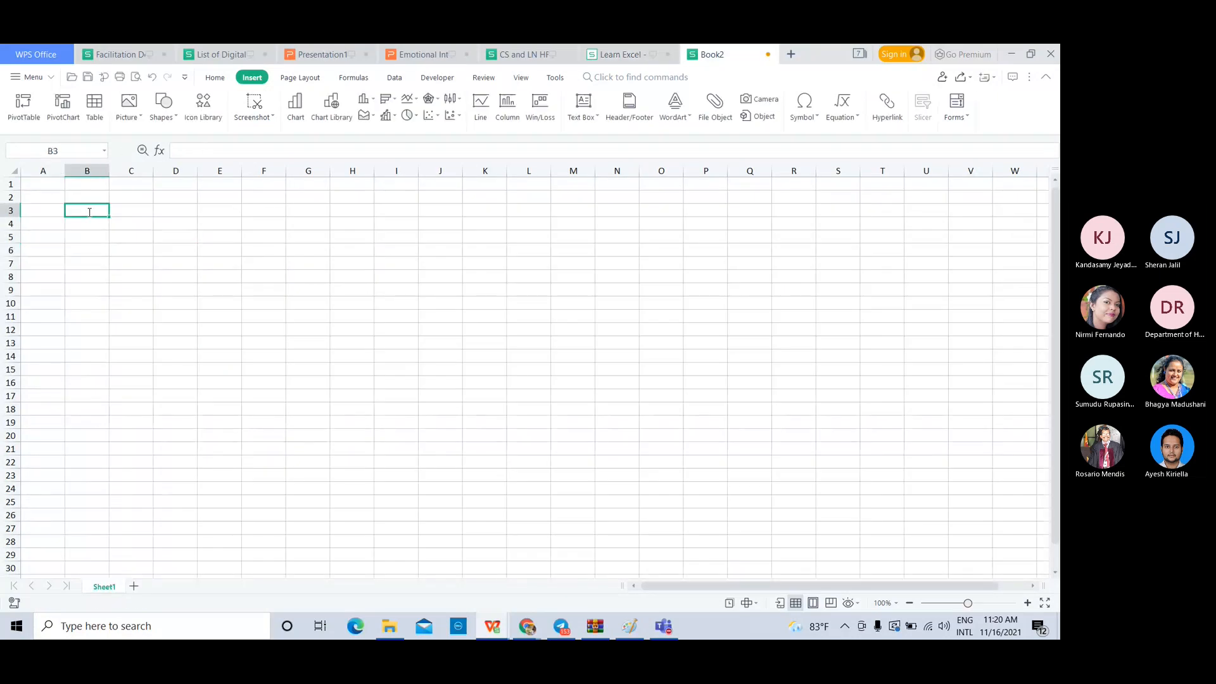
{"action": "left_click", "coordinate": [165, 215]}
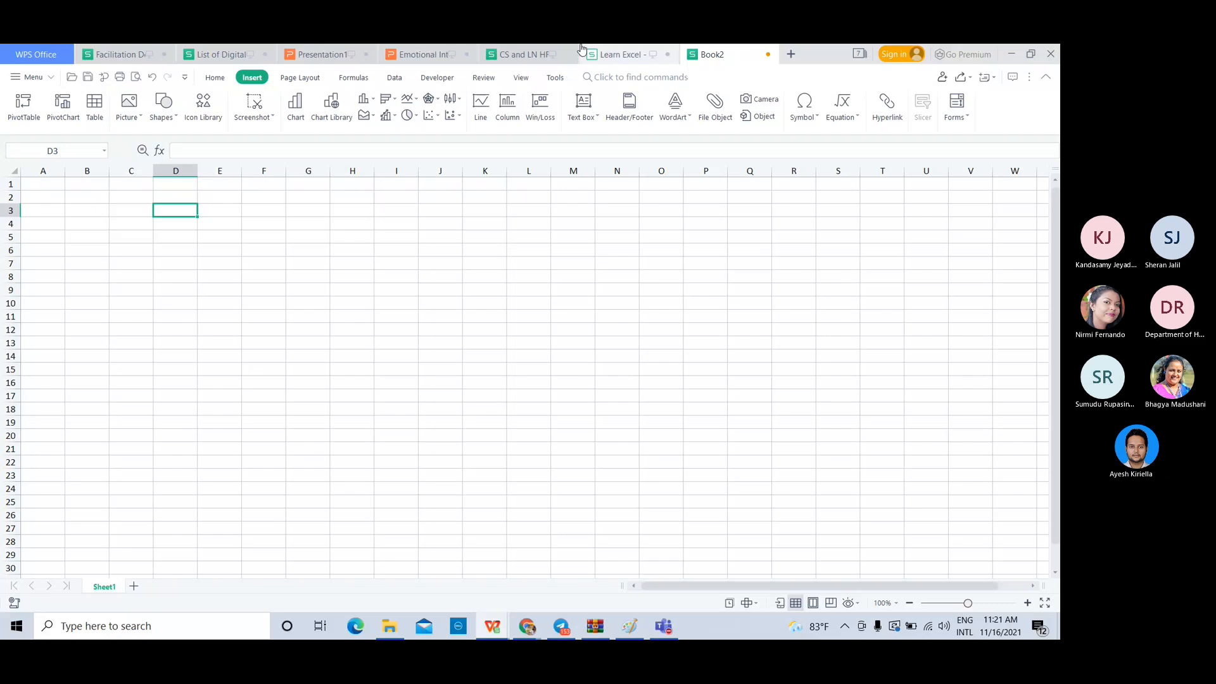
{"action": "left_click", "coordinate": [621, 54]}
{"action": "left_click", "coordinate": [426, 305]}
- In Book2, enter the heading # in A2, number A3:A12 from 1 to 10, and fit column A to its contents
{"action": "left_click", "coordinate": [731, 54]}
{"action": "left_click", "coordinate": [48, 198]}
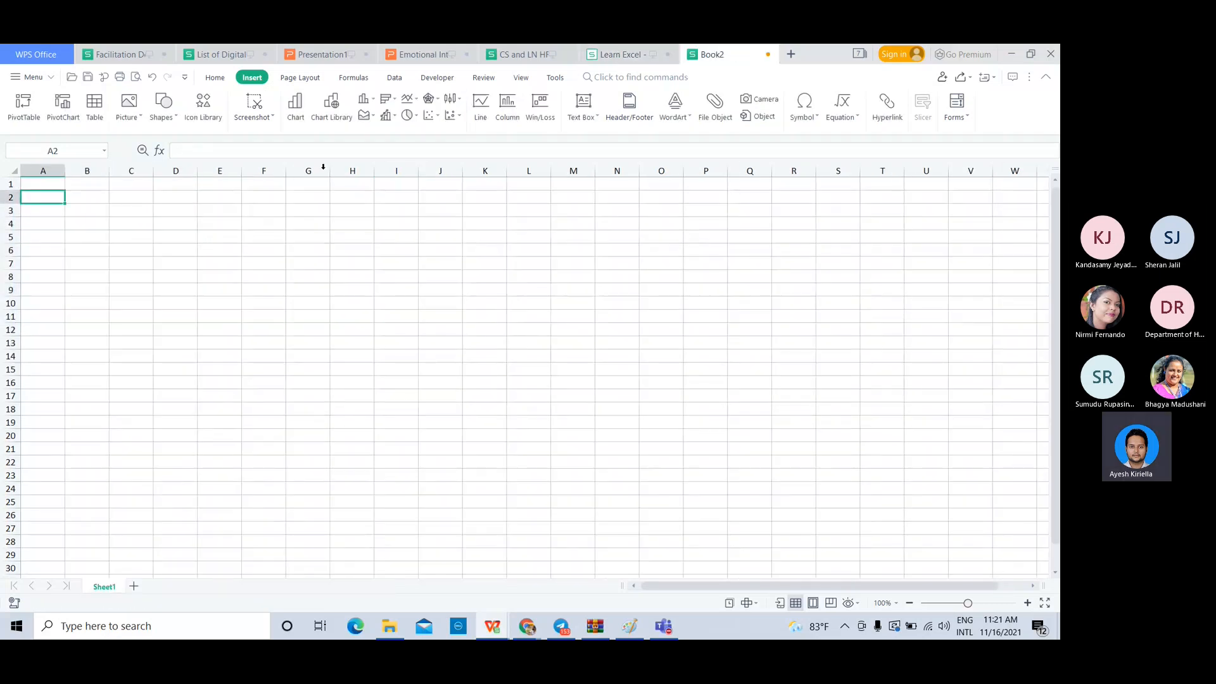
{"action": "type", "text": "#"}
{"action": "key", "text": "Return"}
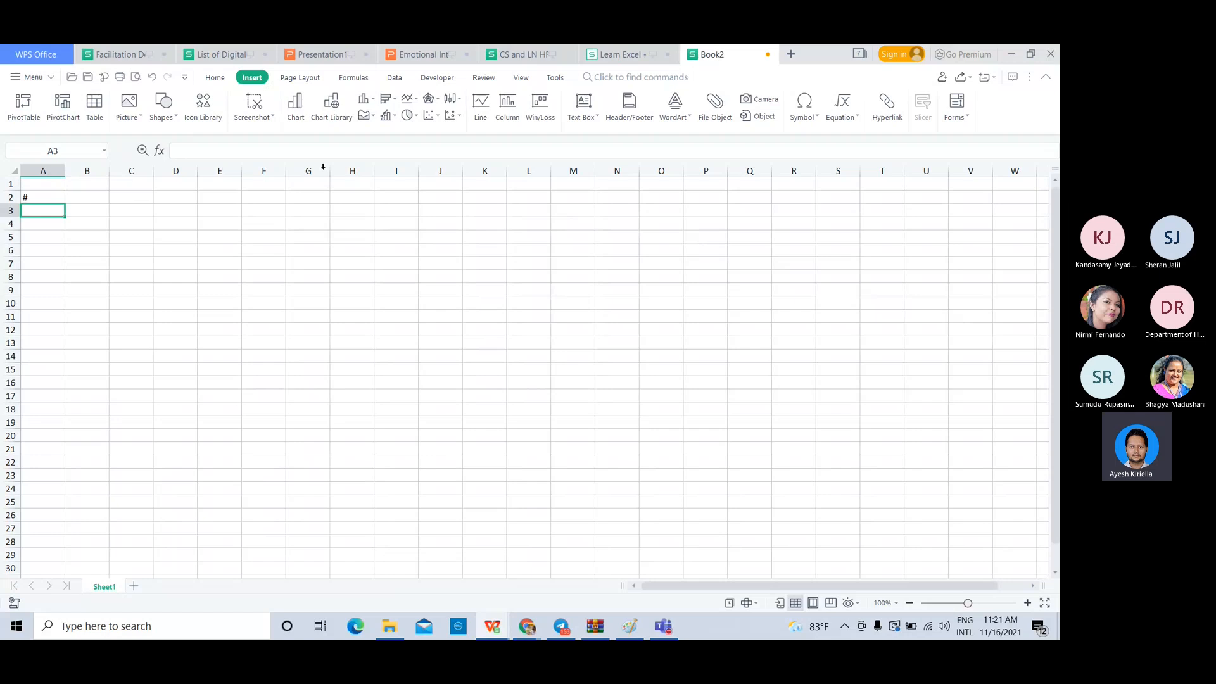
{"action": "type", "text": "1"}
{"action": "key", "text": "Return"}
{"action": "type", "text": "2"}
{"action": "key", "text": "Return"}
{"action": "left_click_drag", "start_coordinate": [43, 210], "coordinate": [65, 323]}
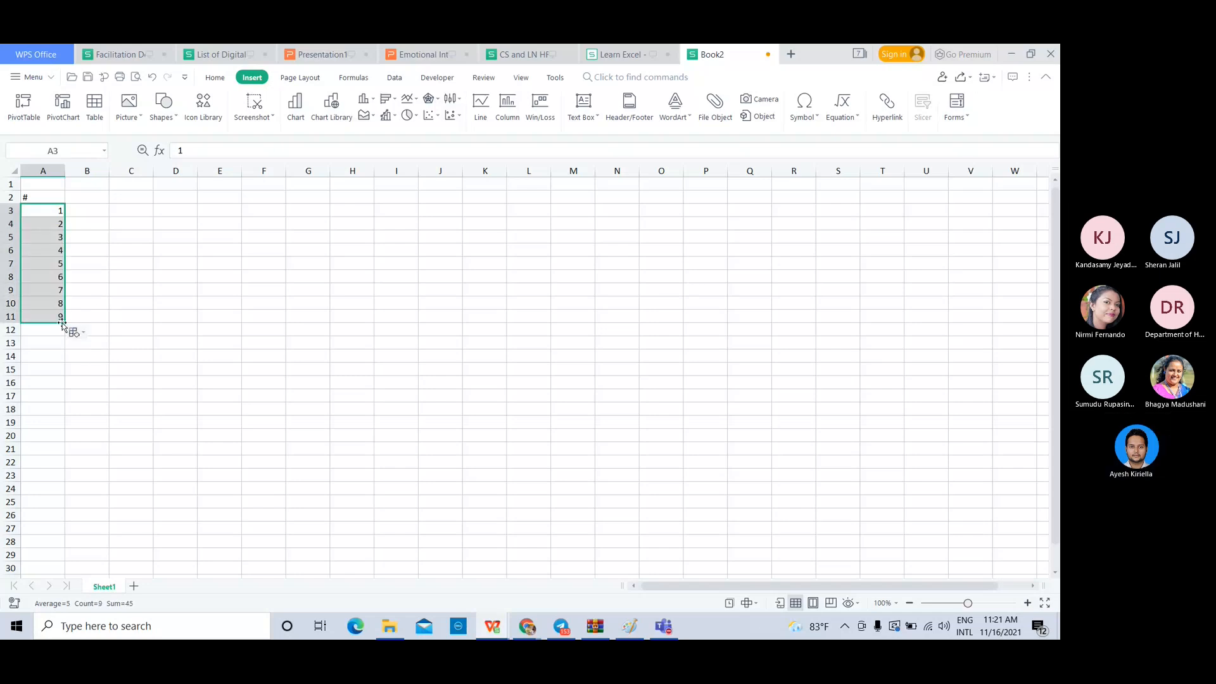
{"action": "left_click_drag", "start_coordinate": [63, 323], "coordinate": [65, 332]}
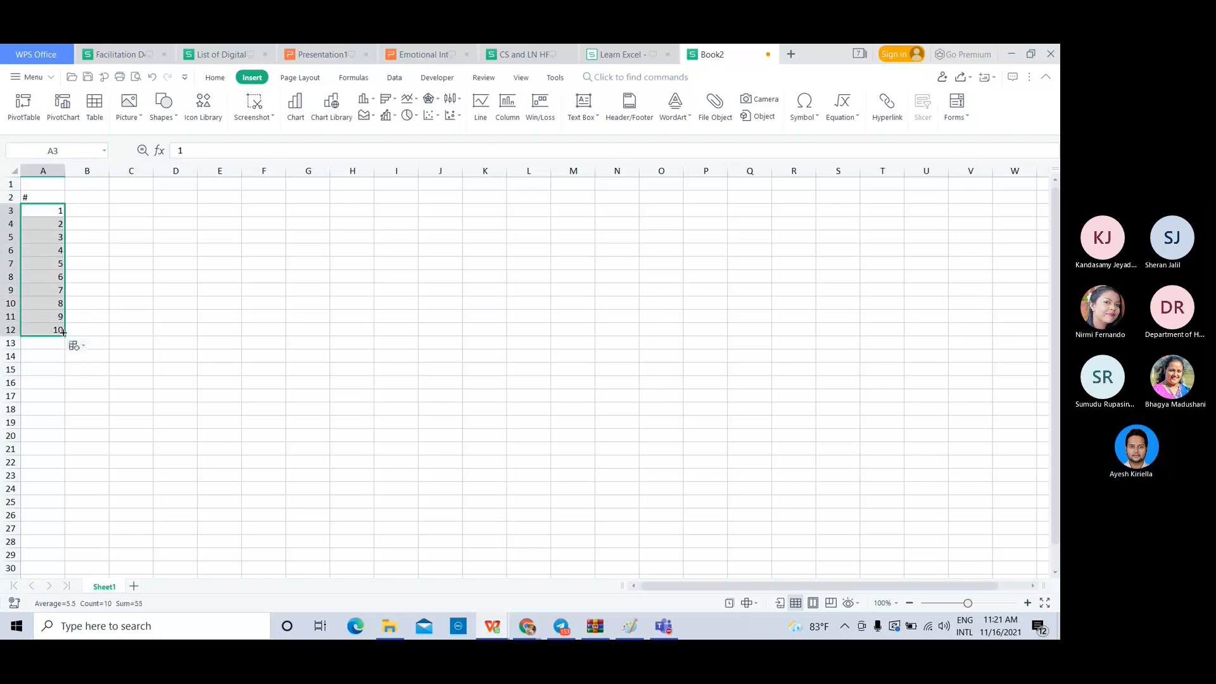
{"action": "double_click", "coordinate": [66, 171]}
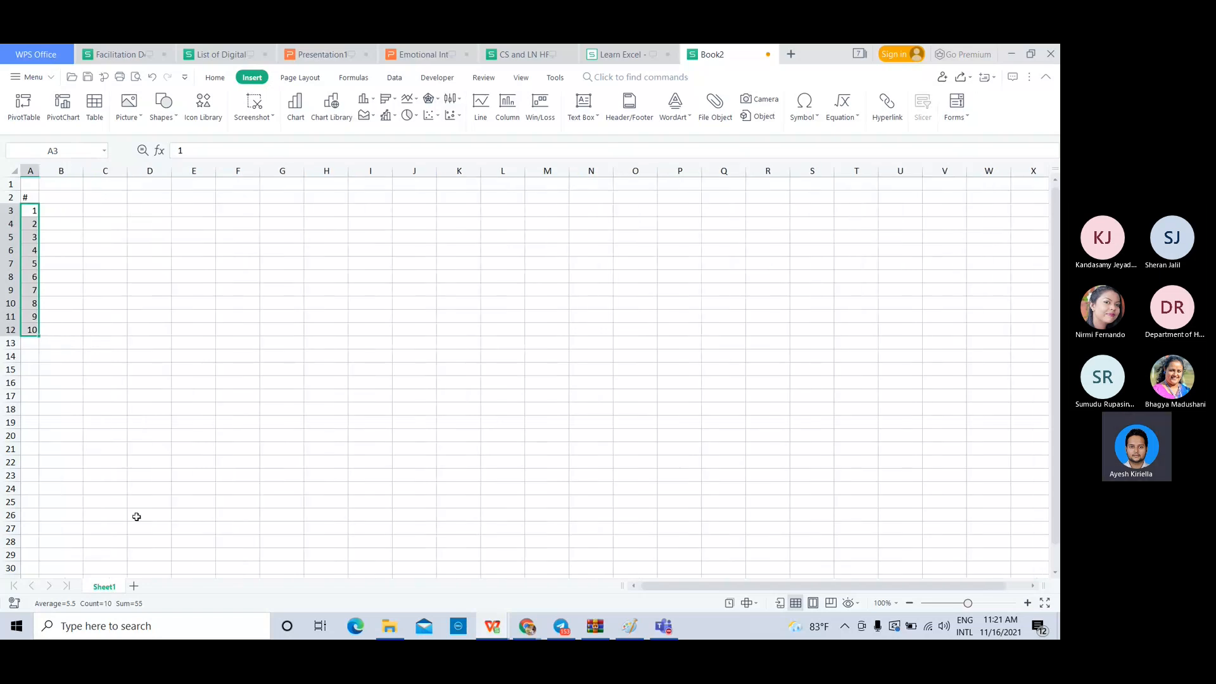
- Copy the whole PT table A3:D13 and try to paste it into Book2 starting at cell B3
{"action": "key", "text": "alt+Tab"}
{"action": "key", "text": "alt+Tab"}
{"action": "left_click", "coordinate": [625, 50]}
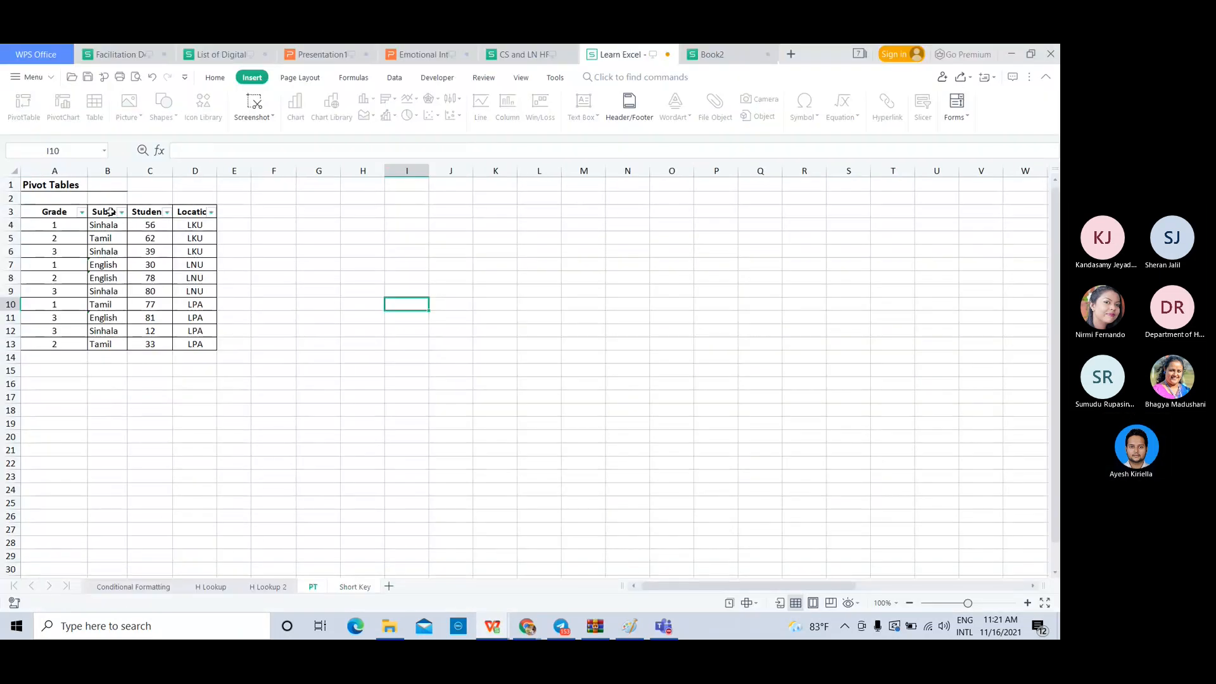
{"action": "left_click", "coordinate": [59, 211]}
{"action": "key", "text": "ctrl+a"}
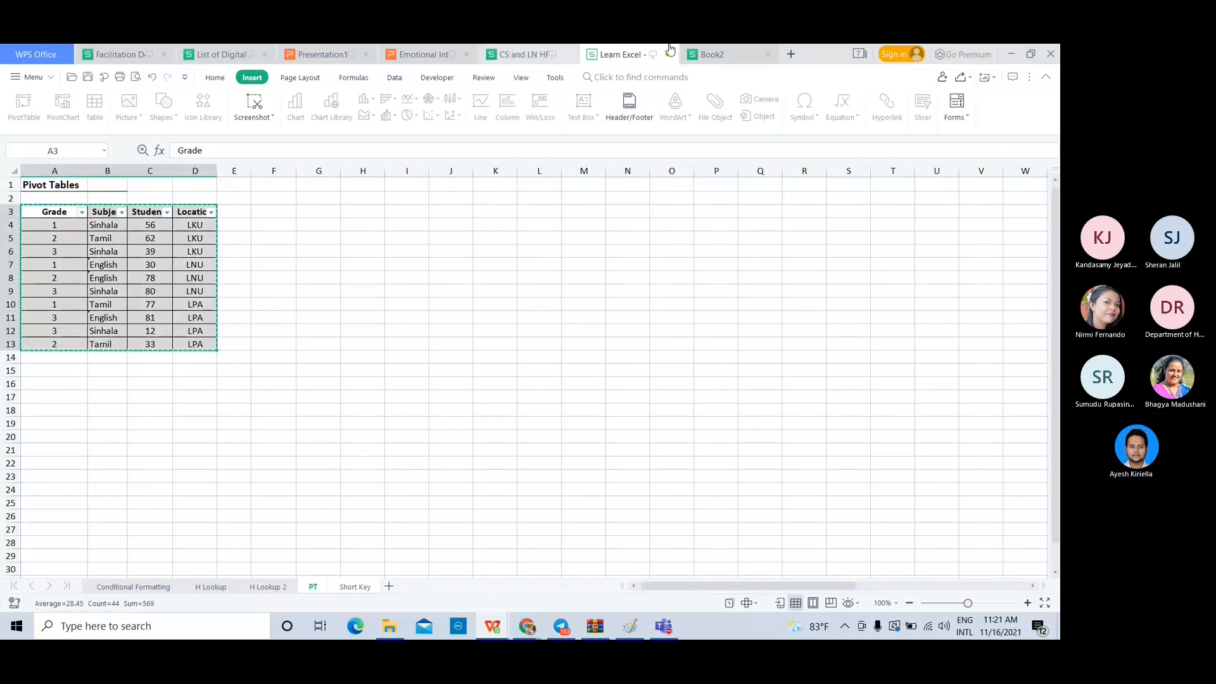
{"action": "left_click", "coordinate": [722, 52]}
{"action": "left_click", "coordinate": [73, 211]}
{"action": "key", "text": "ctrl+v"}
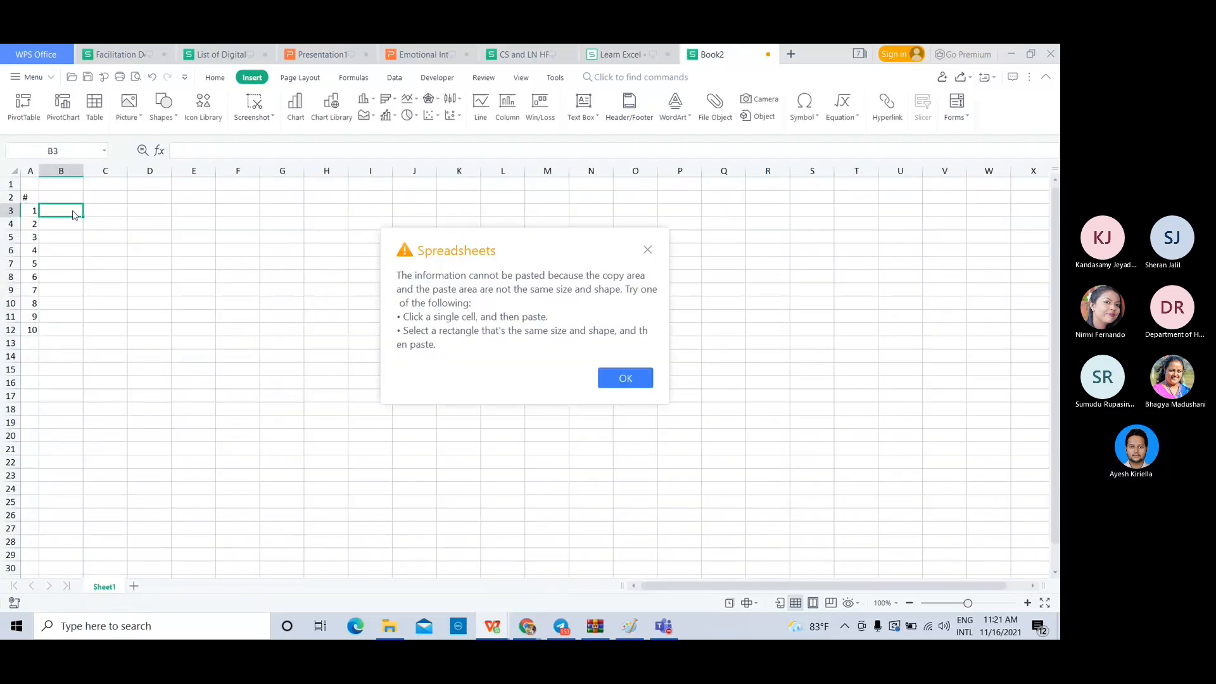
{"action": "key", "text": "Return"}
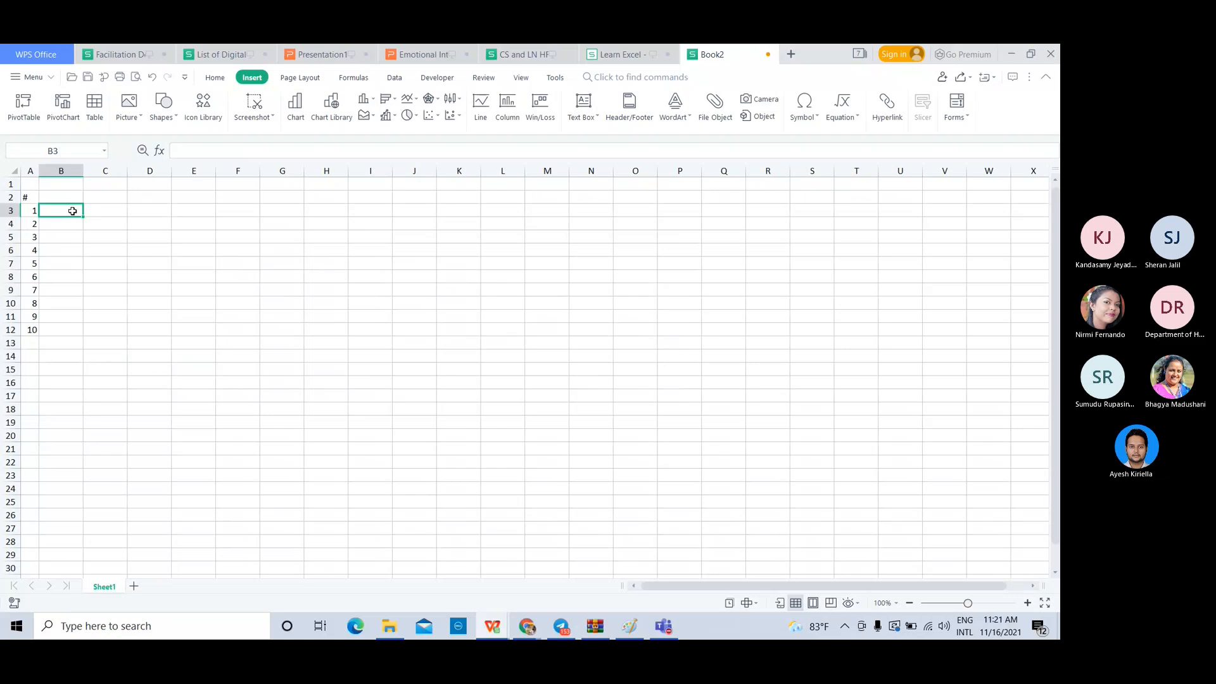
- Enter the heading Grade in B3 of Book2 and fill B4:B12 with grades 1, 1, 1, 3, 3, 3, 4, 4, 4
{"action": "left_click", "coordinate": [621, 54]}
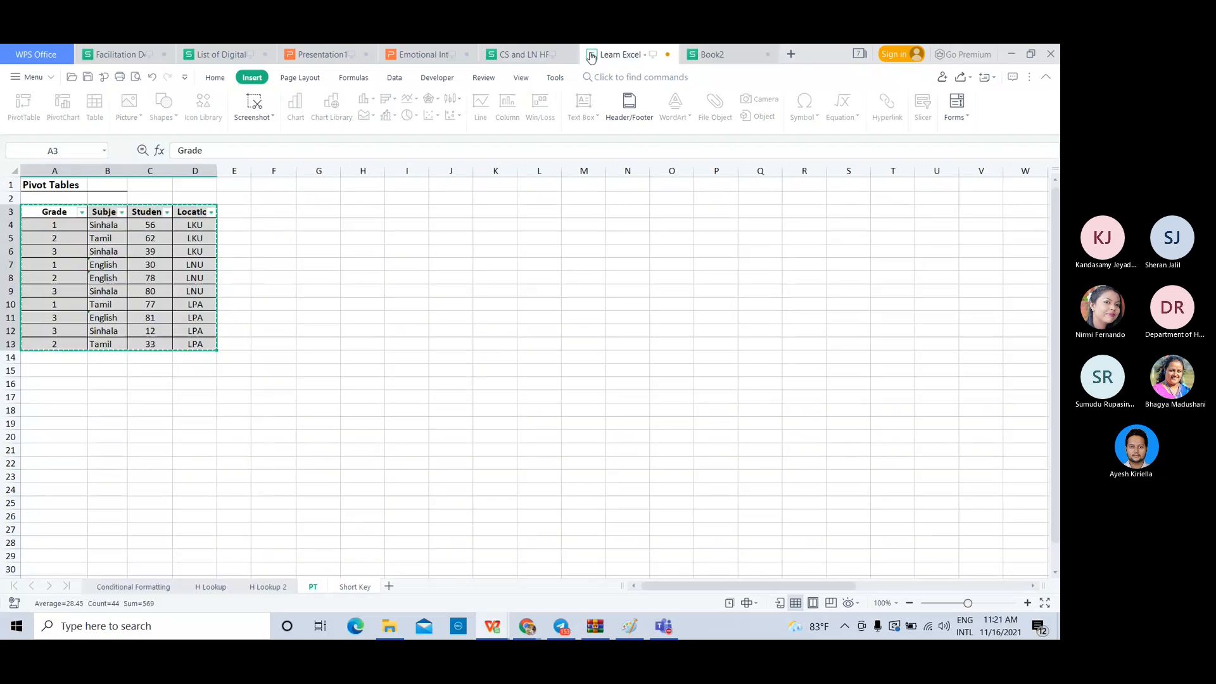
{"action": "left_click", "coordinate": [743, 52]}
{"action": "type", "text": "Grade"}
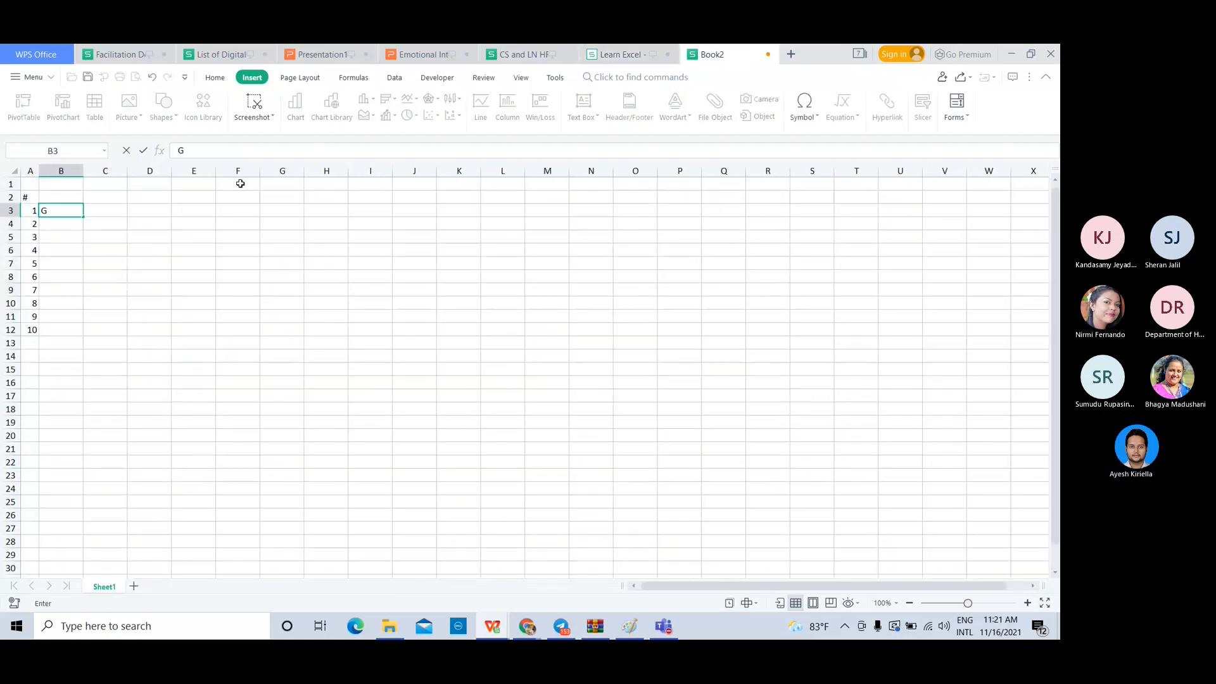
{"action": "key", "text": "Return"}
{"action": "type", "text": "1"}
{"action": "key", "text": "Return"}
{"action": "type", "text": "1"}
{"action": "key", "text": "Return"}
{"action": "type", "text": "1"}
{"action": "key", "text": "Return"}
{"action": "type", "text": "3"}
{"action": "key", "text": "Return"}
{"action": "type", "text": "3"}
{"action": "key", "text": "Return"}
{"action": "key", "text": "Return"}
{"action": "type", "text": "4"}
{"action": "key", "text": "Return"}
{"action": "type", "text": "4"}
{"action": "key", "text": "Return"}
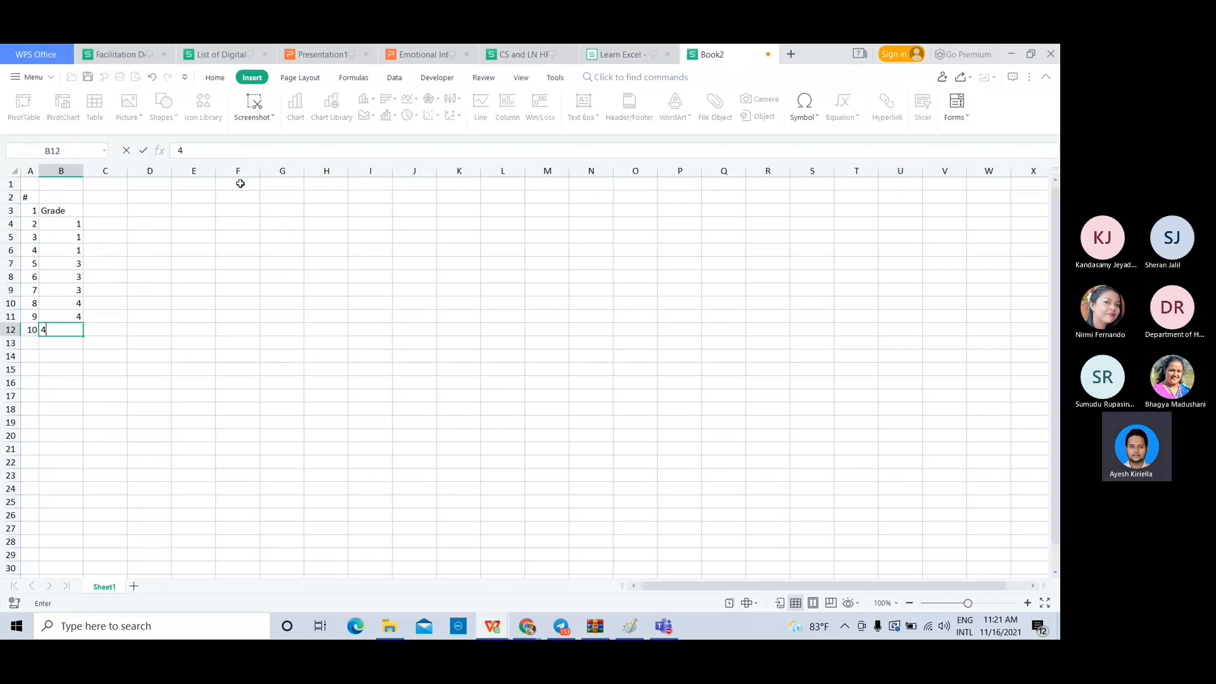
{"action": "left_click", "coordinate": [645, 54]}
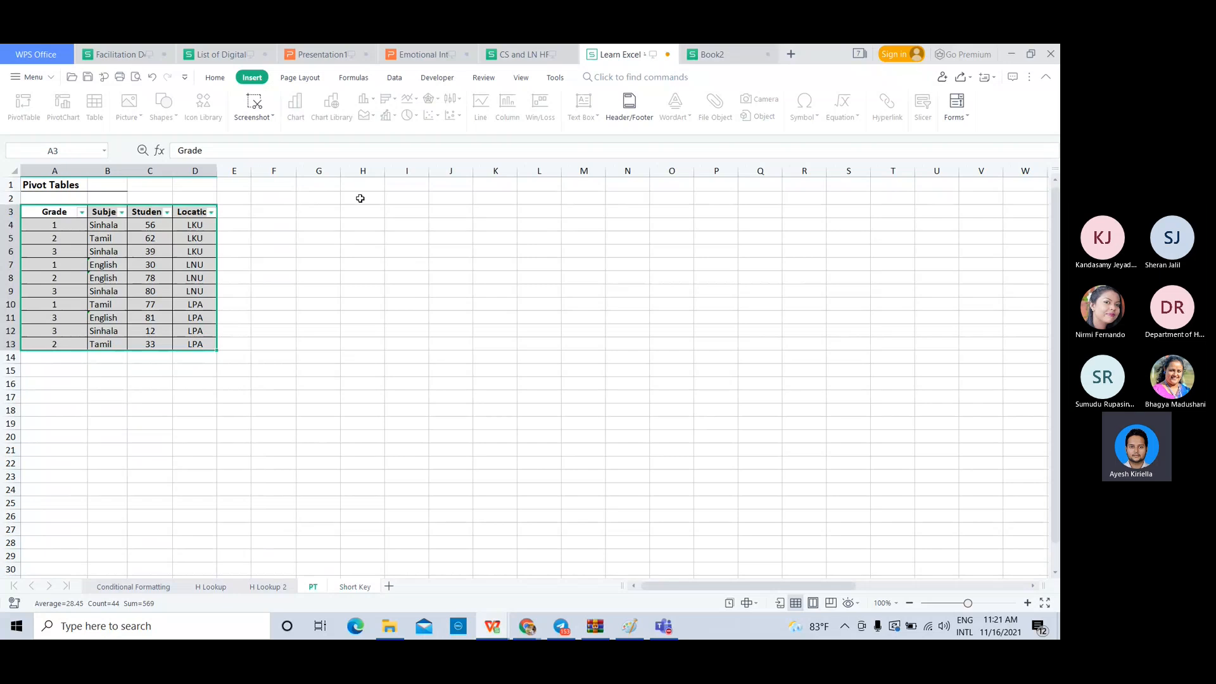
- In Book2, enter the headings Subject, Students and Location in cells C3, D3 and E3
{"action": "left_click", "coordinate": [713, 54]}
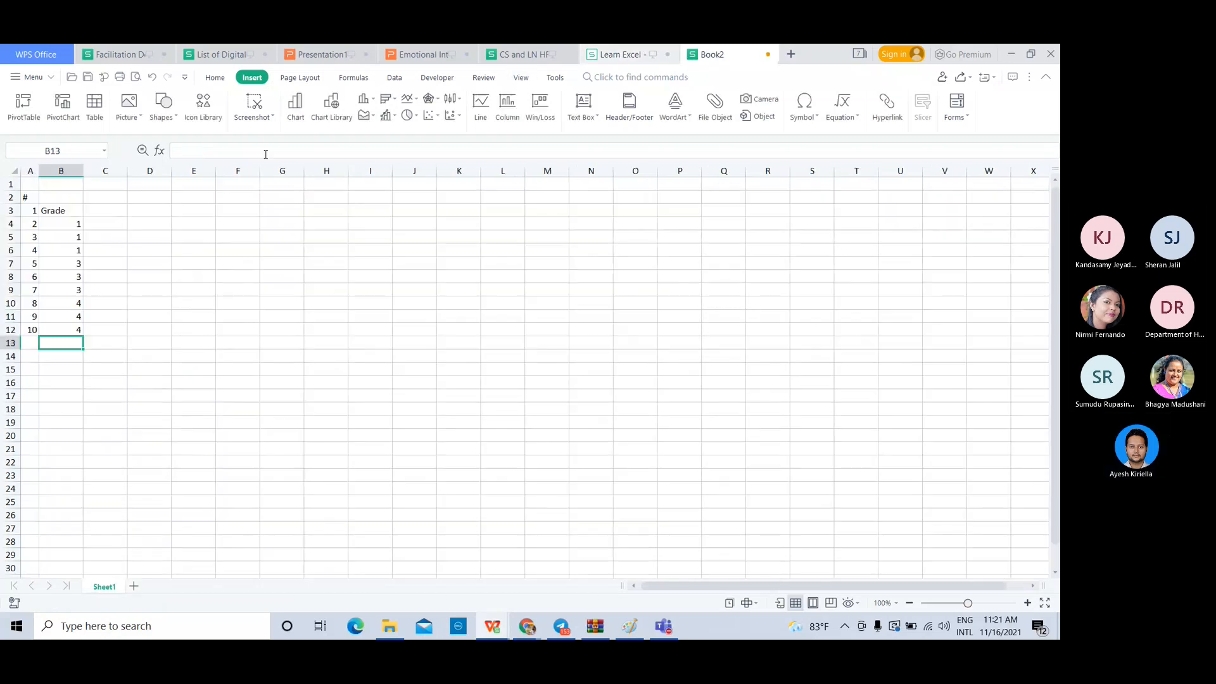
{"action": "left_click", "coordinate": [107, 210]}
{"action": "type", "text": "Subject"}
{"action": "key", "text": "Return"}
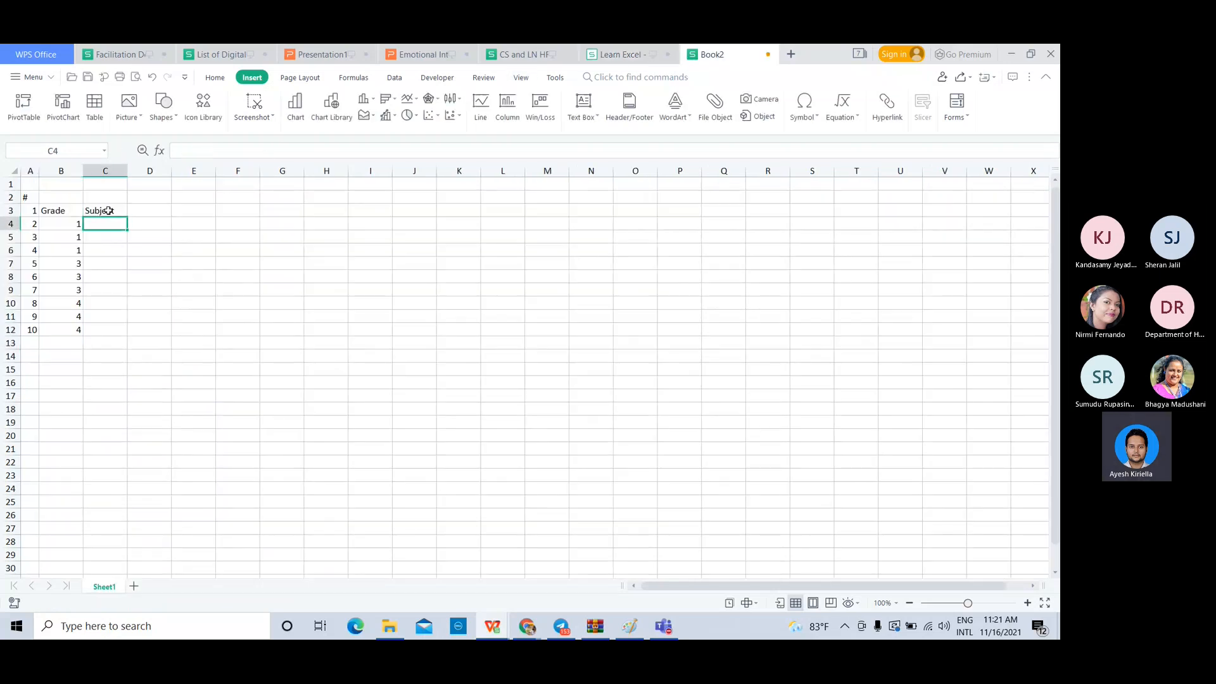
{"action": "left_click", "coordinate": [152, 212]}
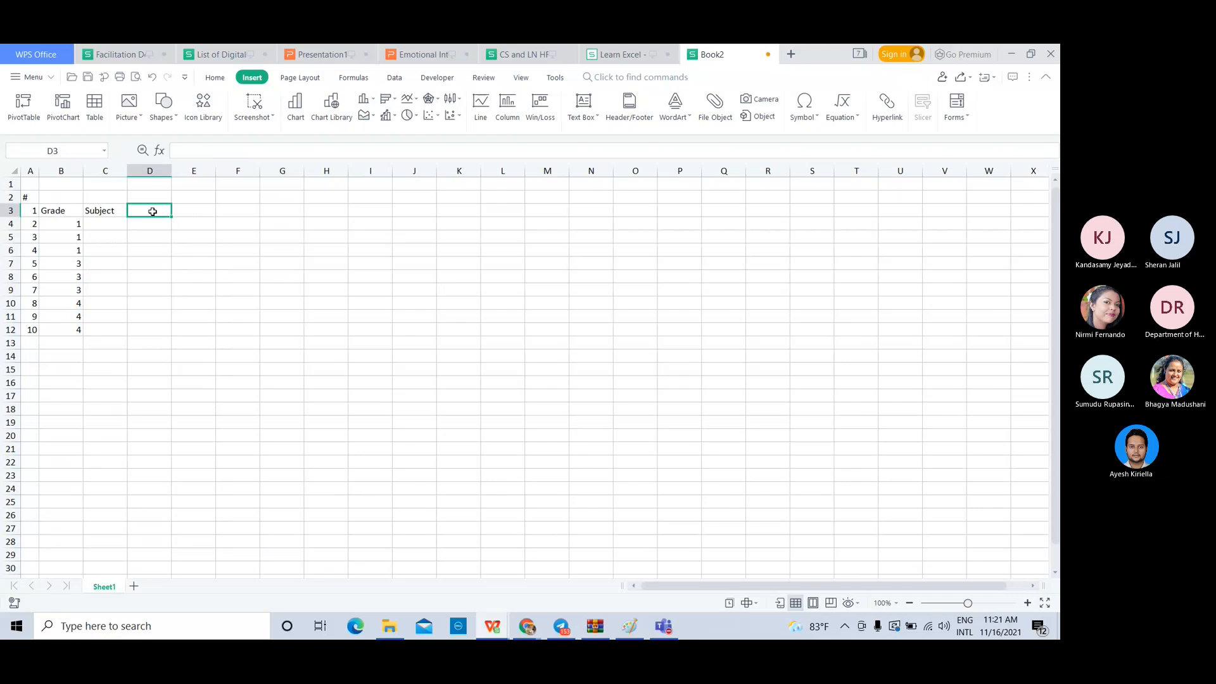
{"action": "type", "text": "Students"}
{"action": "key", "text": "Return"}
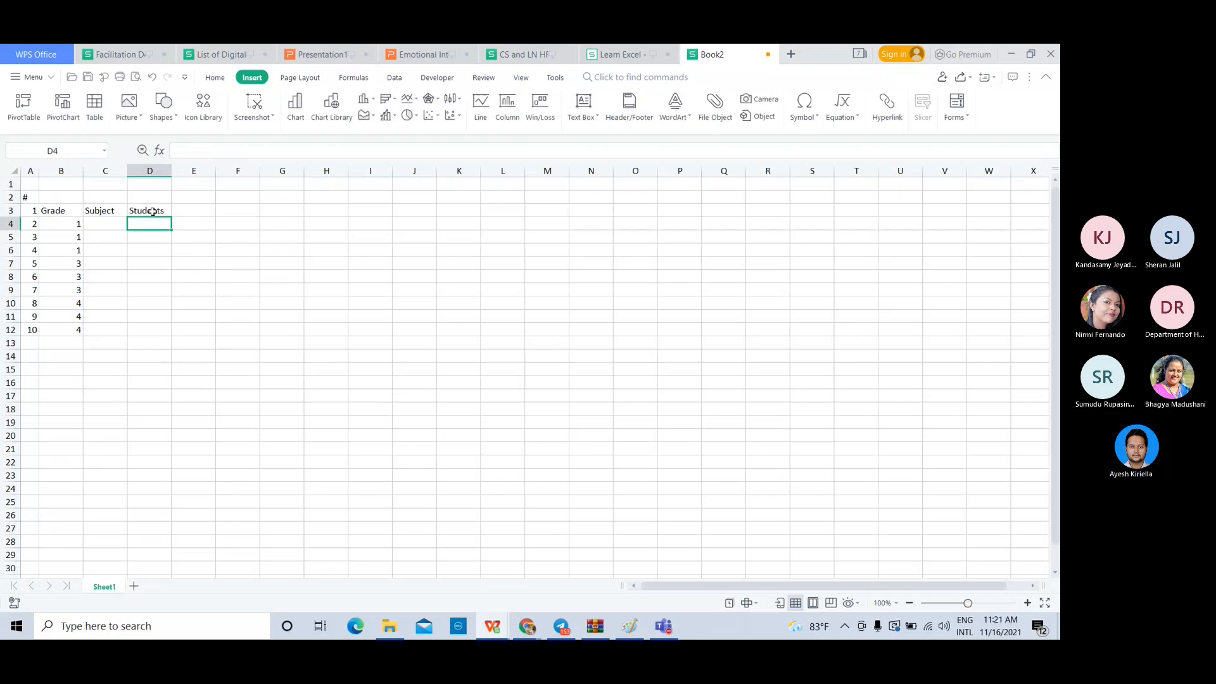
{"action": "left_click", "coordinate": [153, 212]}
{"action": "left_click", "coordinate": [191, 212]}
{"action": "type", "text": "LO"}
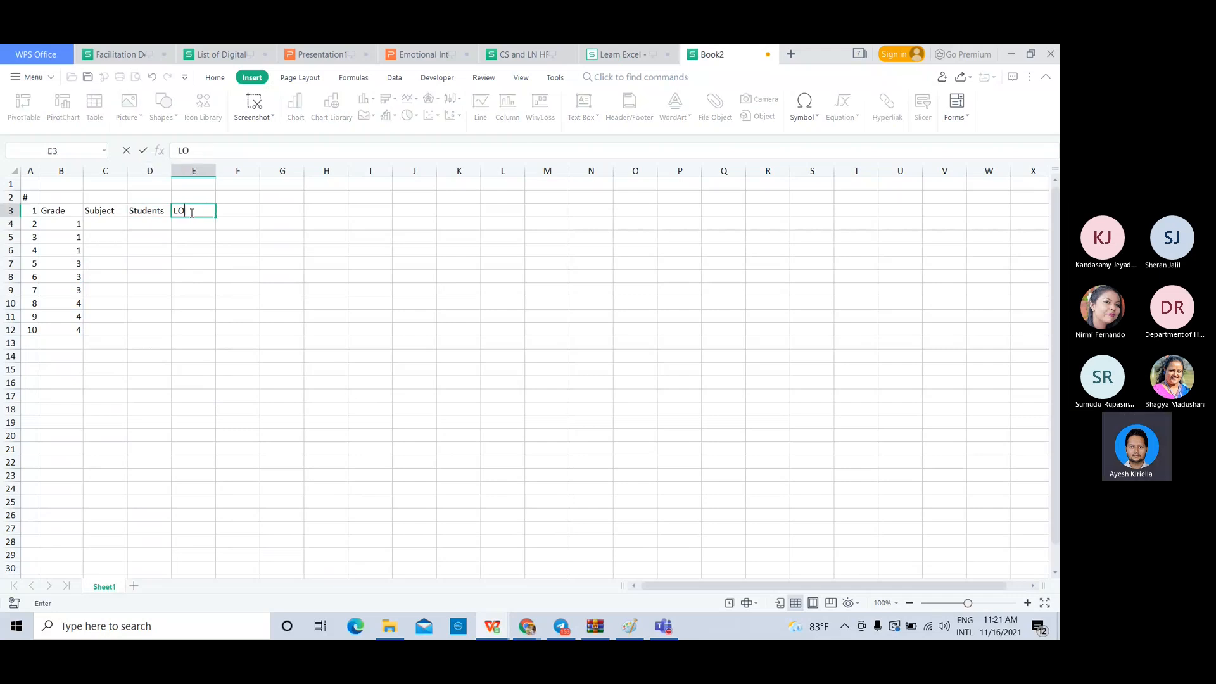
{"action": "key", "text": "BackSpace"}
{"action": "type", "text": "ocation"}
{"action": "key", "text": "Return"}
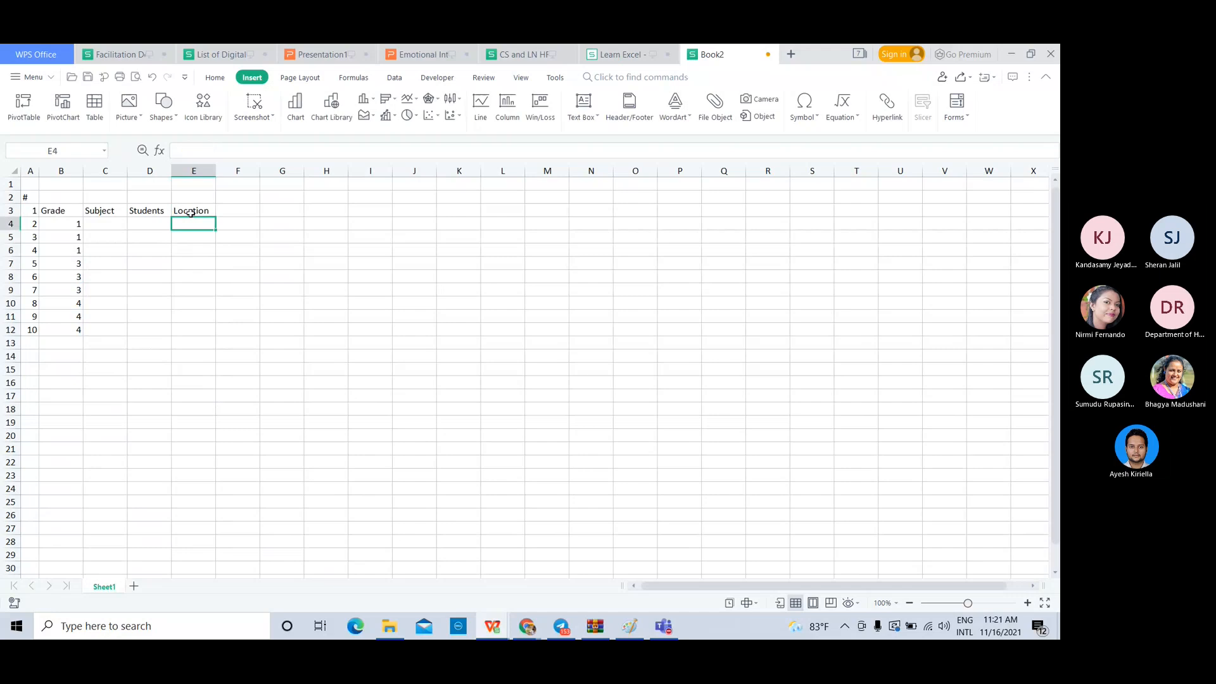
- Enter the subjects Sinhala, English and Tamil in C4:C6 under the Subject heading
{"action": "left_click", "coordinate": [110, 225]}
{"action": "type", "text": "Sin"}
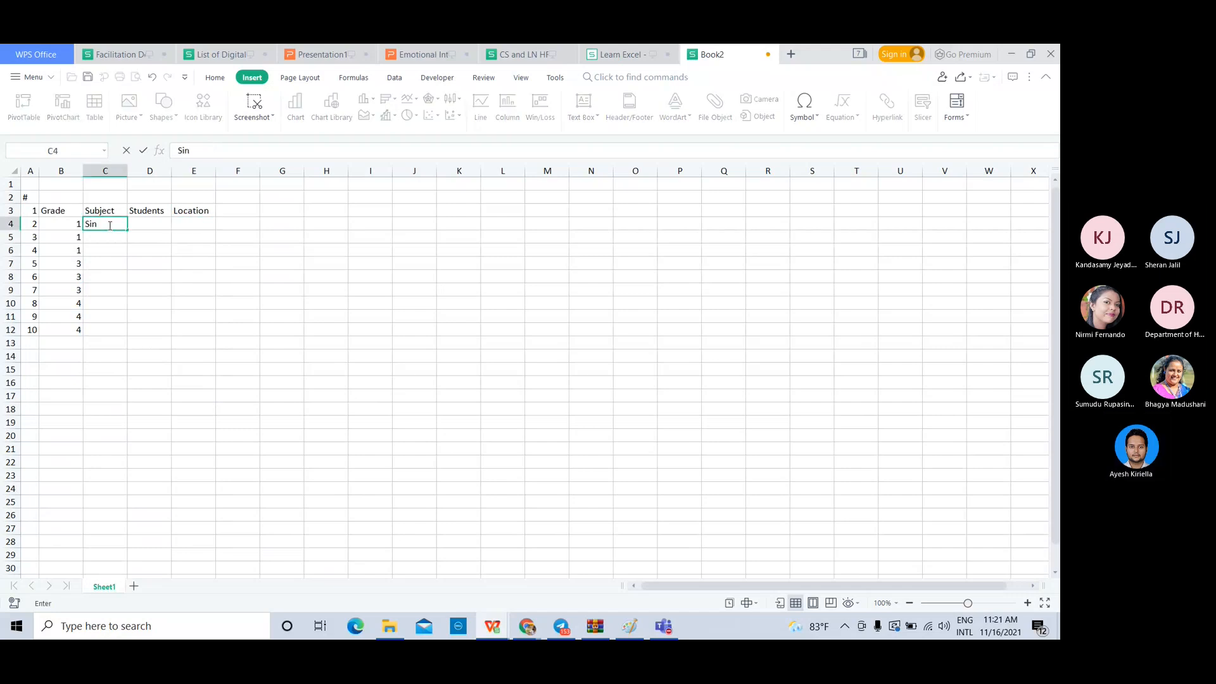
{"action": "type", "text": "hala"}
{"action": "key", "text": "Return"}
{"action": "type", "text": "En"}
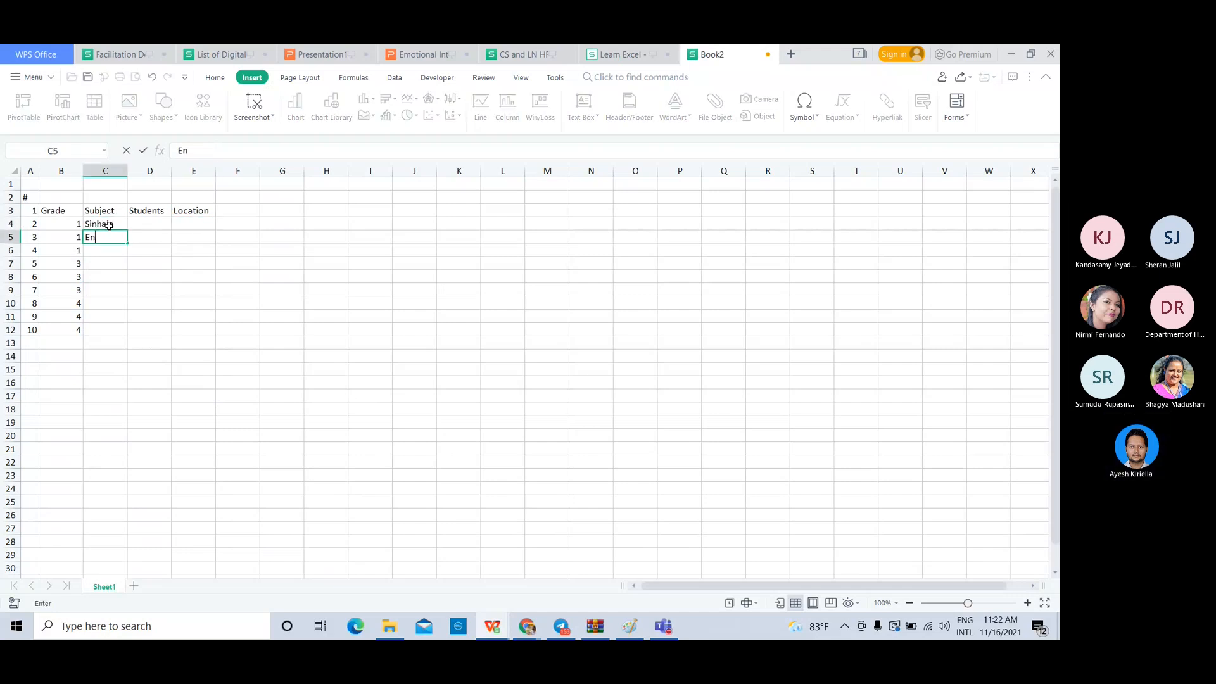
{"action": "type", "text": "glish"}
{"action": "key", "text": "Return"}
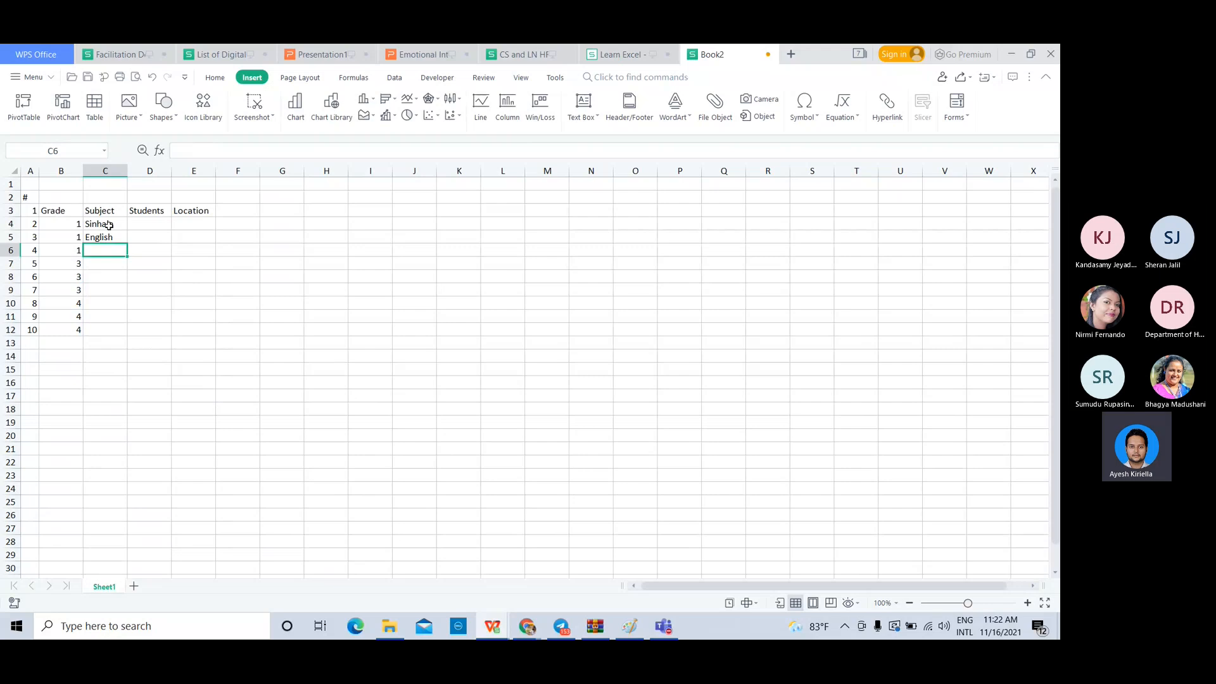
{"action": "type", "text": "Tamil"}
{"action": "key", "text": "Return"}
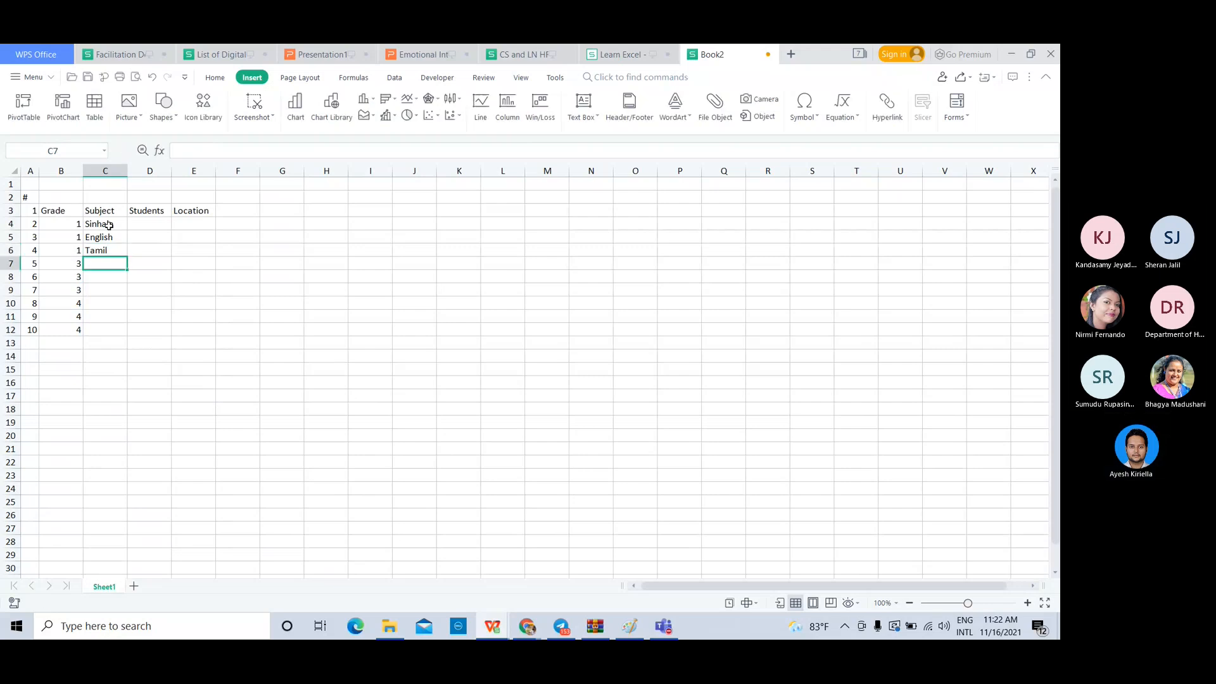
- Copy the three subjects in C4:C6 and paste them into C7:C9 and C10:C12
{"action": "left_click_drag", "start_coordinate": [109, 226], "coordinate": [105, 252]}
{"action": "key", "text": "ctrl+c"}
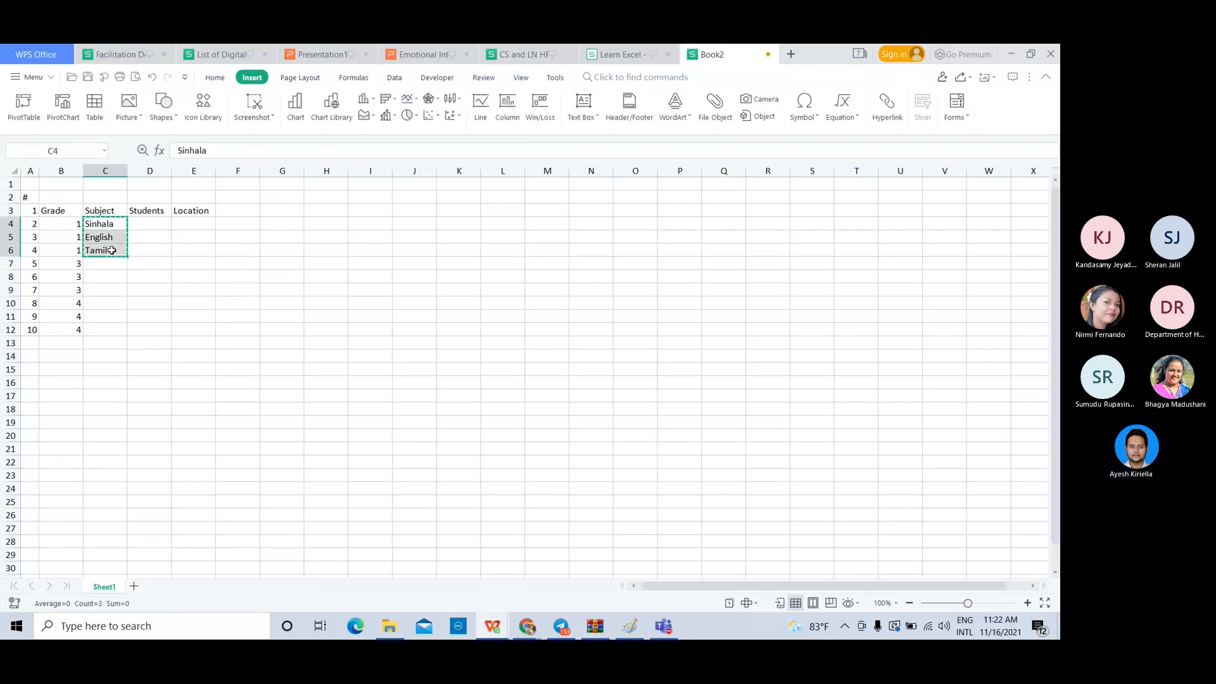
{"action": "left_click", "coordinate": [112, 265]}
{"action": "key", "text": "ctrl+v"}
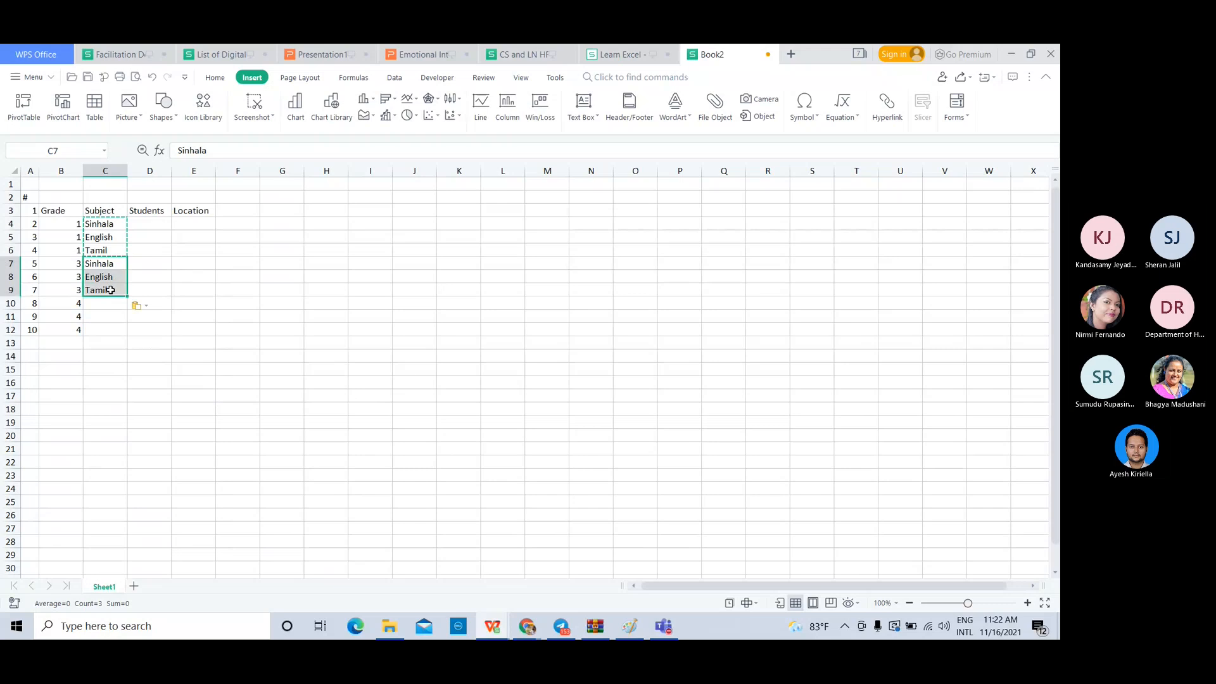
{"action": "left_click", "coordinate": [107, 303]}
{"action": "key", "text": "ctrl+v"}
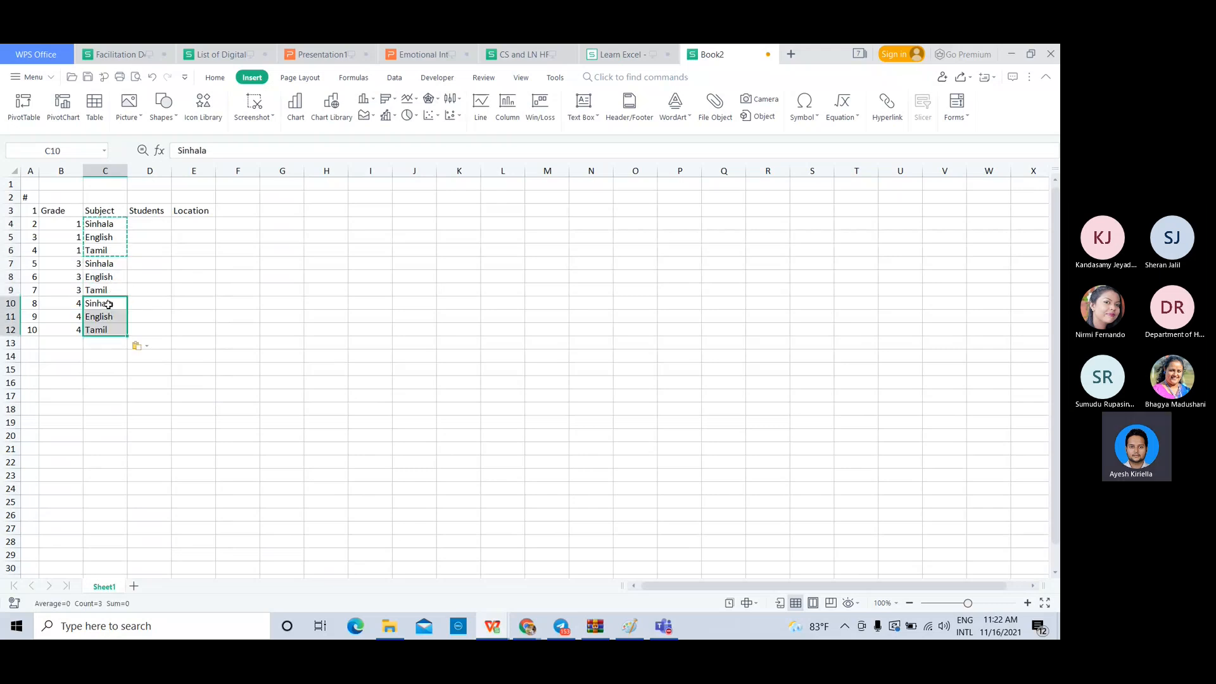
- Fill the Students column D4:D12 with 20, 10, 30, 70, 40, 10, 50, 20 and 10
{"action": "left_click", "coordinate": [159, 229]}
{"action": "type", "text": "20"}
{"action": "key", "text": "Return"}
{"action": "type", "text": "10"}
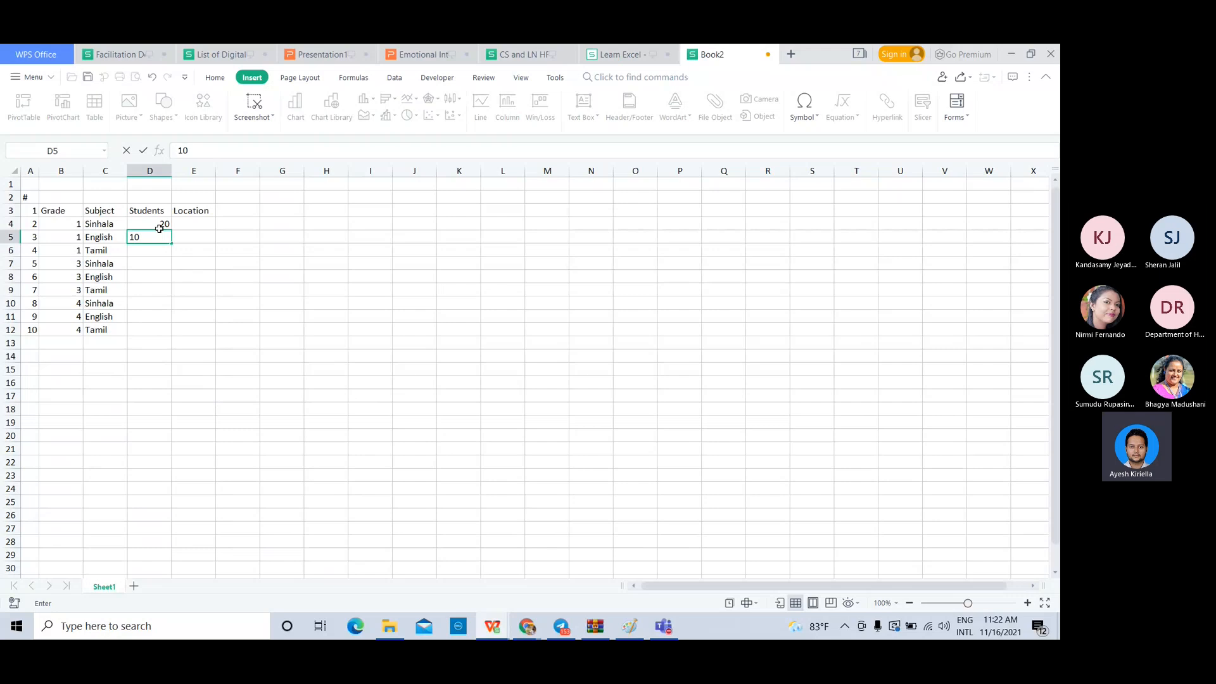
{"action": "key", "text": "Return"}
{"action": "type", "text": "30"}
{"action": "key", "text": "Return"}
{"action": "type", "text": "70"}
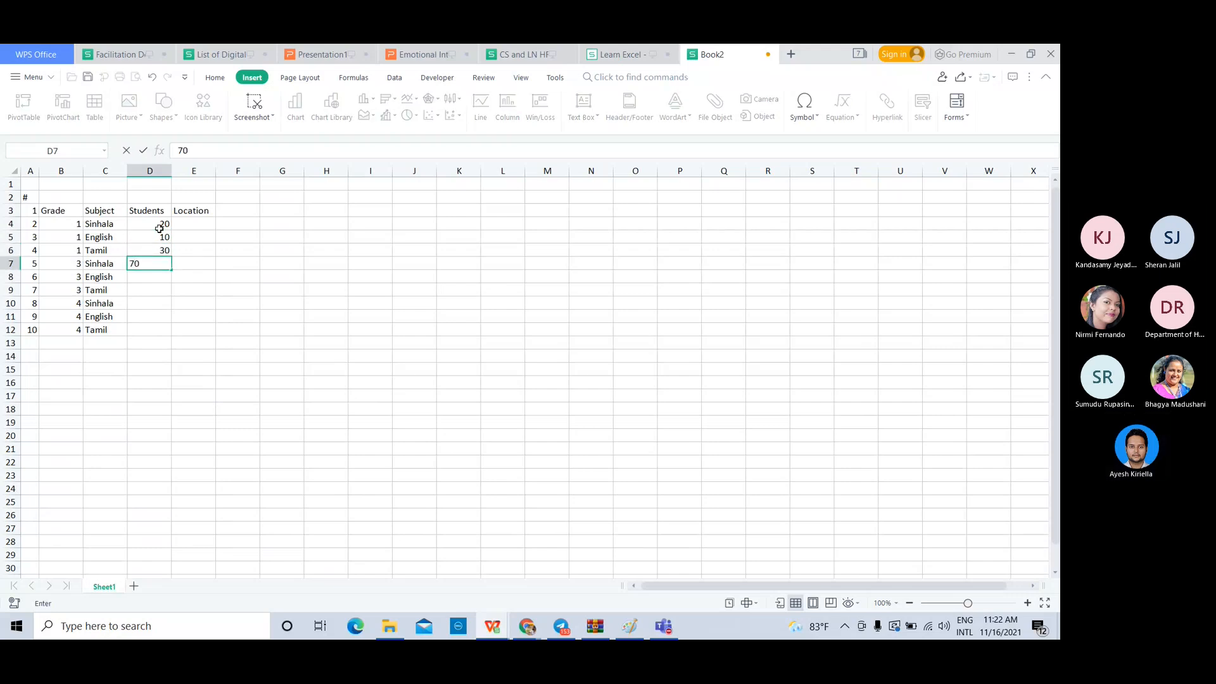
{"action": "key", "text": "Return"}
{"action": "type", "text": "40"}
{"action": "key", "text": "Return"}
{"action": "type", "text": "10"}
{"action": "key", "text": "Return"}
{"action": "type", "text": "50"}
{"action": "key", "text": "Return"}
{"action": "type", "text": "20"}
{"action": "key", "text": "Return"}
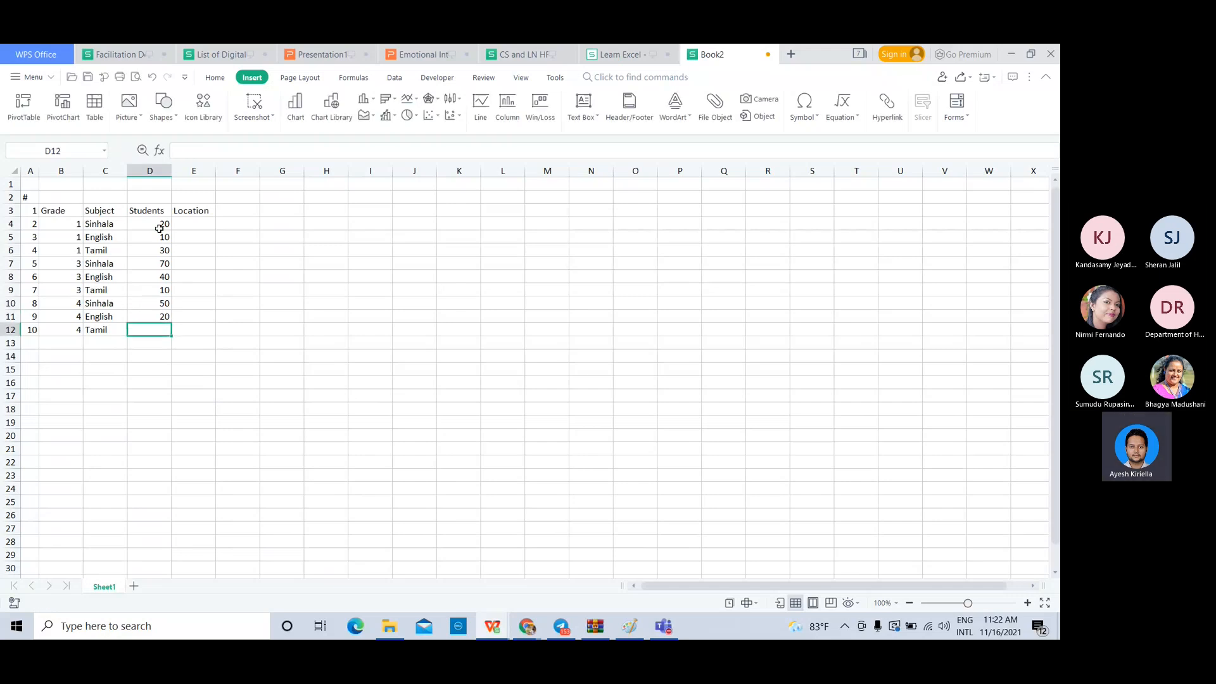
{"action": "type", "text": "10"}
{"action": "key", "text": "Return"}
- Fill the Location column E4:E12 with LKU, LNU, LNU, LKU, LPA, LPA, LPA, LPA and LKU
{"action": "left_click", "coordinate": [191, 225]}
{"action": "type", "text": "LKY=U"}
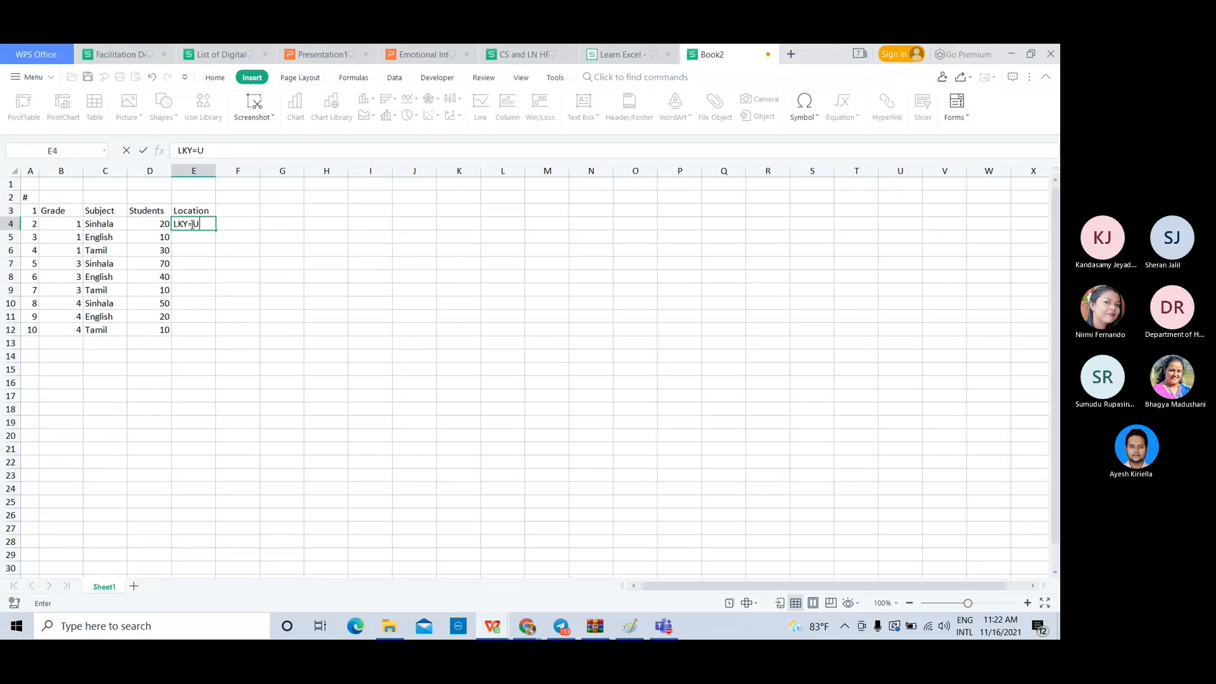
{"action": "key", "text": "Return"}
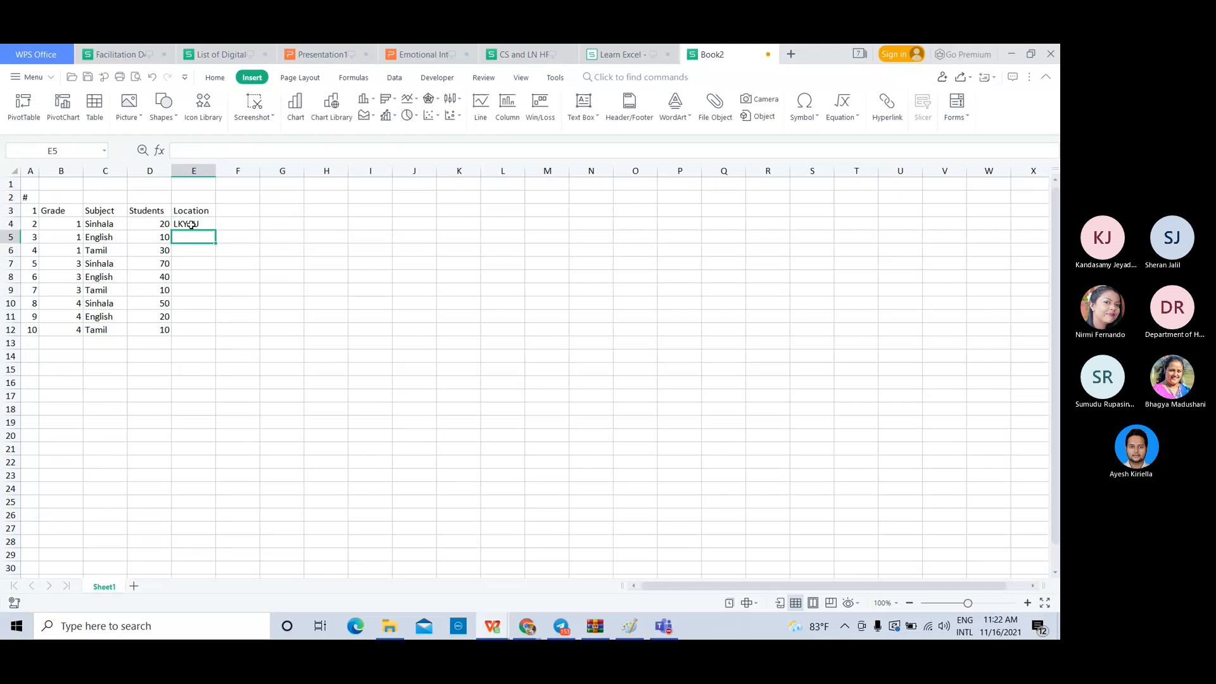
{"action": "key", "text": "Up"}
{"action": "type", "text": "LKU"}
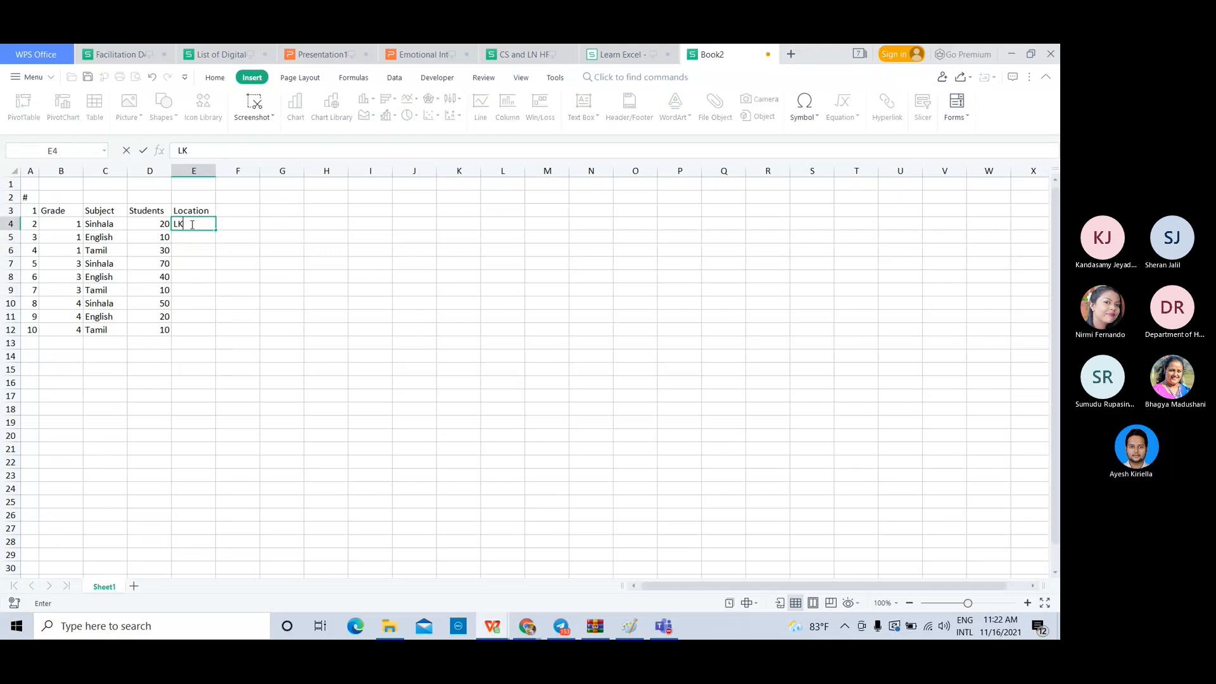
{"action": "key", "text": "Return"}
{"action": "type", "text": "LNU"}
{"action": "key", "text": "Return"}
{"action": "type", "text": "LNU"}
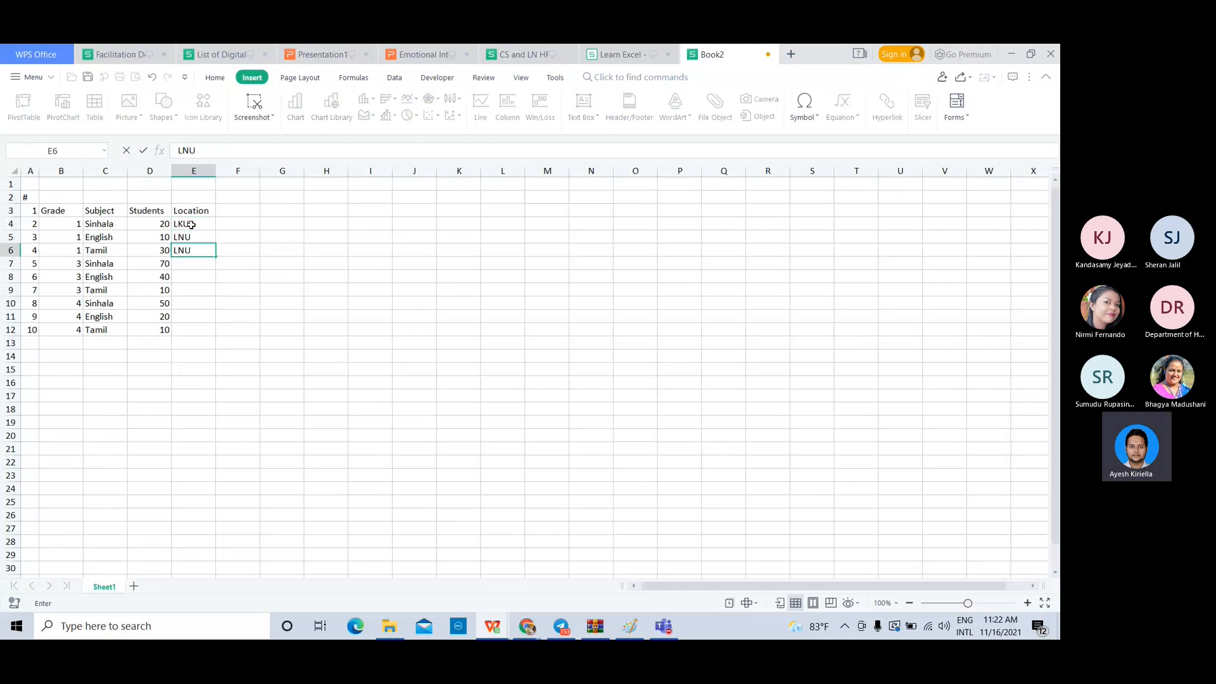
{"action": "key", "text": "Return"}
{"action": "type", "text": "LKU"}
{"action": "key", "text": "Return"}
{"action": "type", "text": "LPA"}
{"action": "key", "text": "Return"}
{"action": "type", "text": "LPA"}
{"action": "key", "text": "Return"}
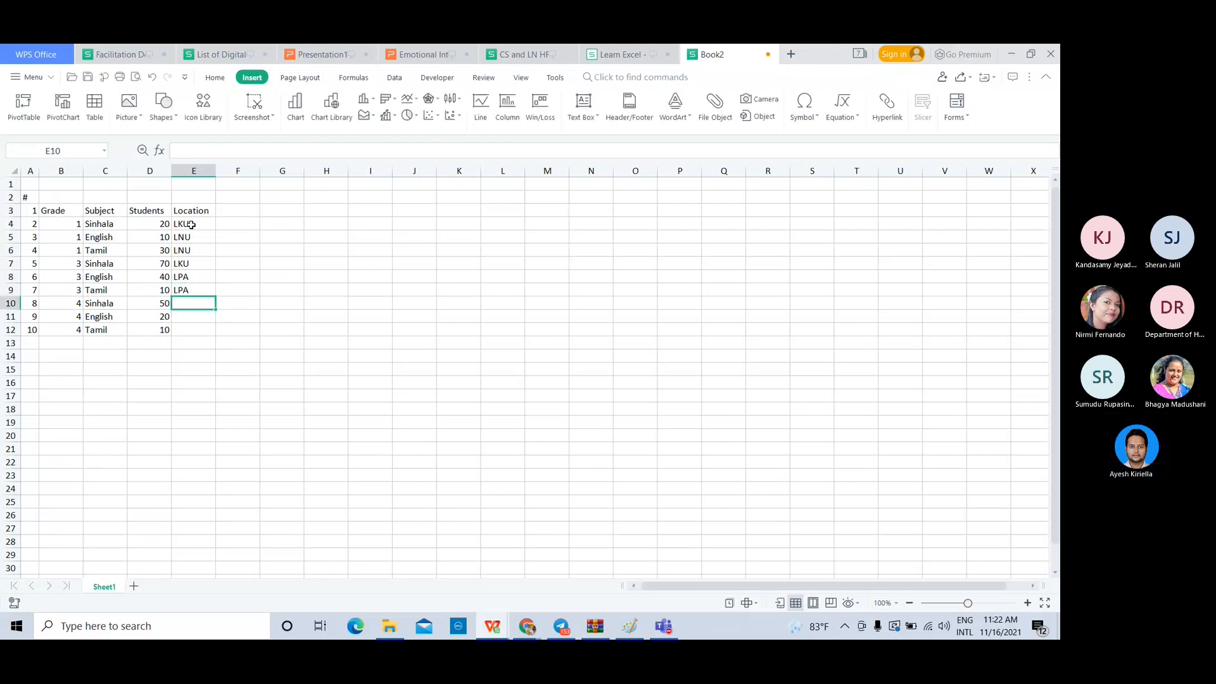
{"action": "type", "text": "LPA"}
{"action": "key", "text": "Return"}
{"action": "type", "text": "LPA"}
{"action": "key", "text": "Return"}
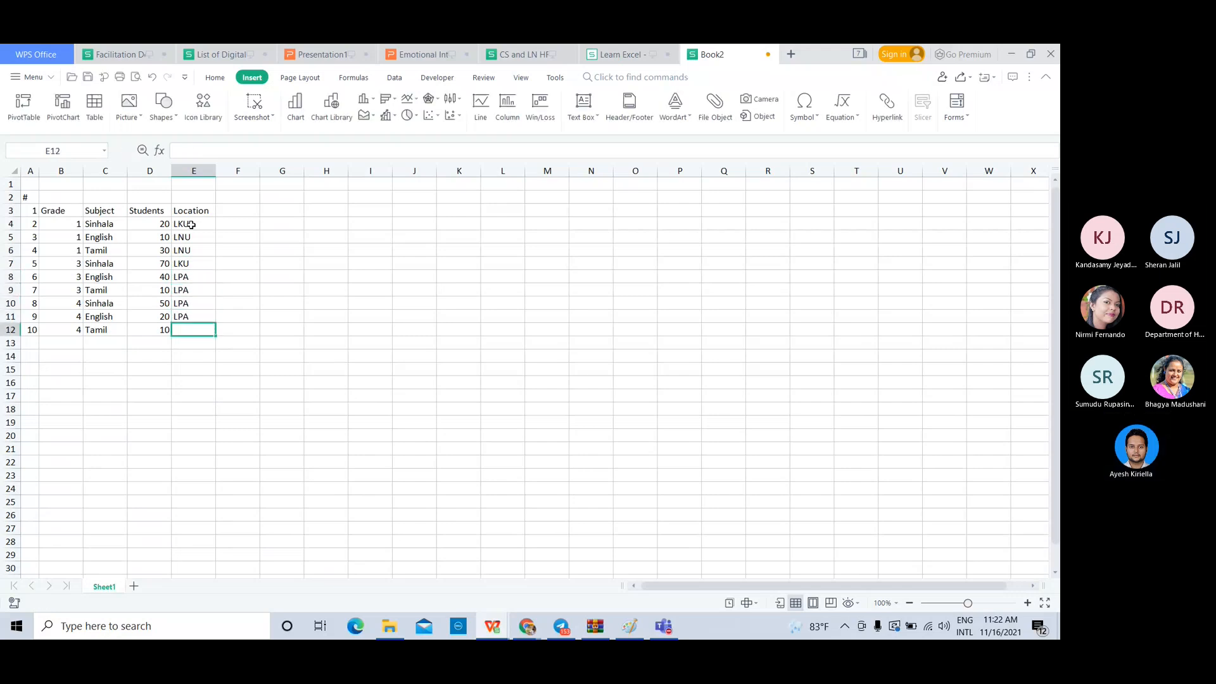
{"action": "type", "text": "LKU"}
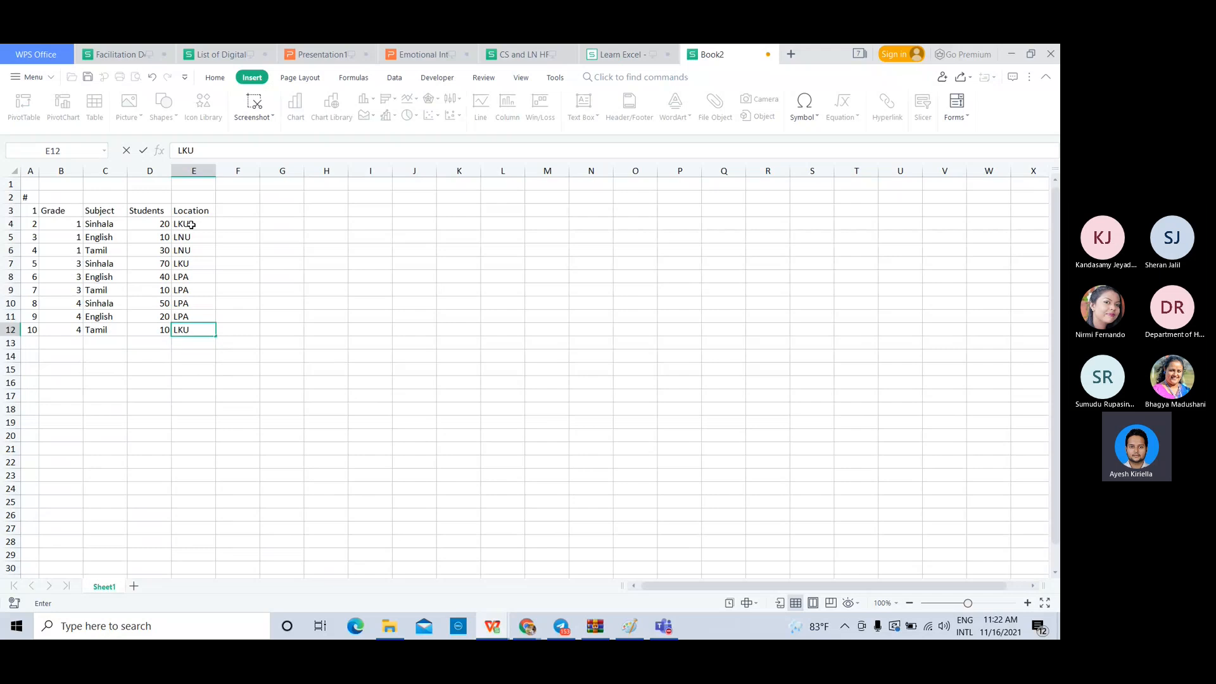
{"action": "key", "text": "Return"}
- Examine how the grade, subject, student count and location entries relate to each other across the rows of the new table
{"action": "left_click_drag", "start_coordinate": [22, 190], "coordinate": [22, 193]}
{"action": "left_click", "coordinate": [25, 197]}
{"action": "left_click", "coordinate": [246, 235]}
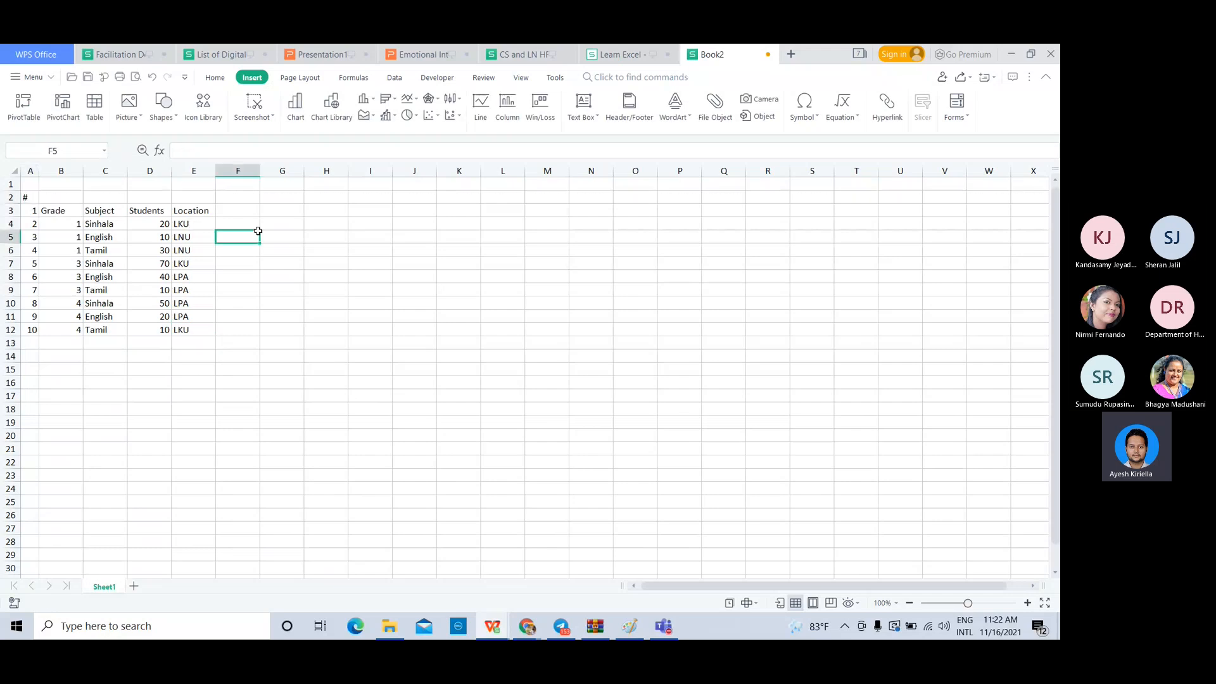
{"action": "left_click", "coordinate": [140, 235]}
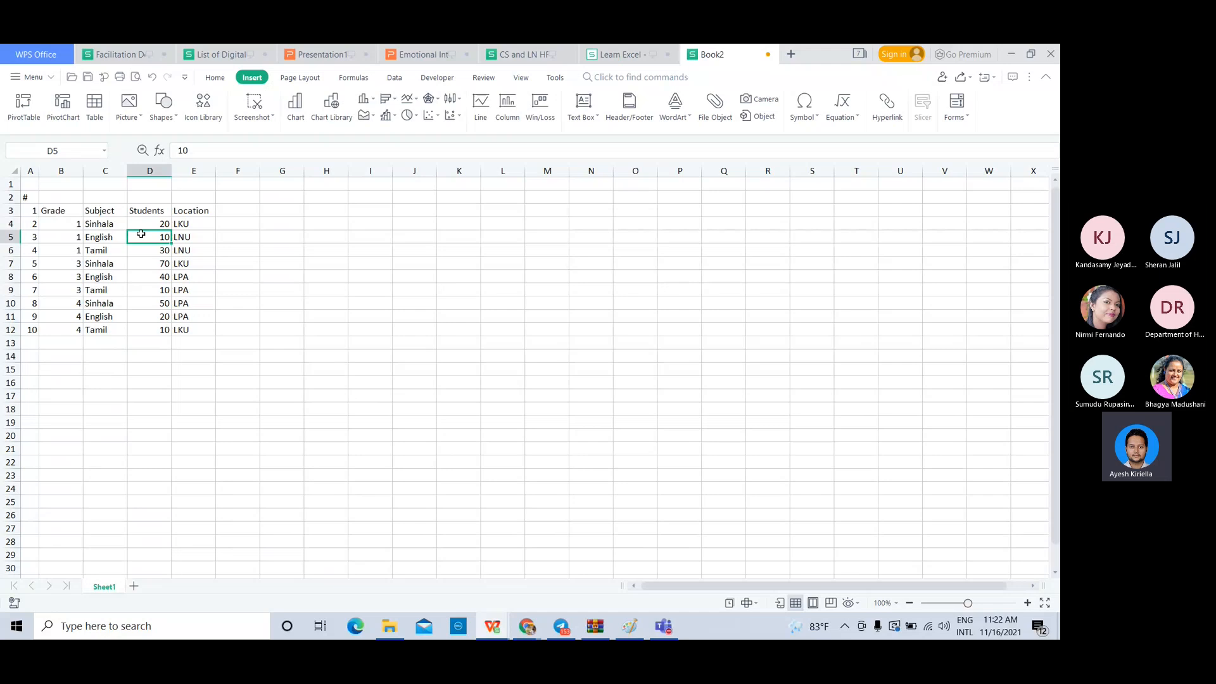
{"action": "left_click", "coordinate": [144, 248]}
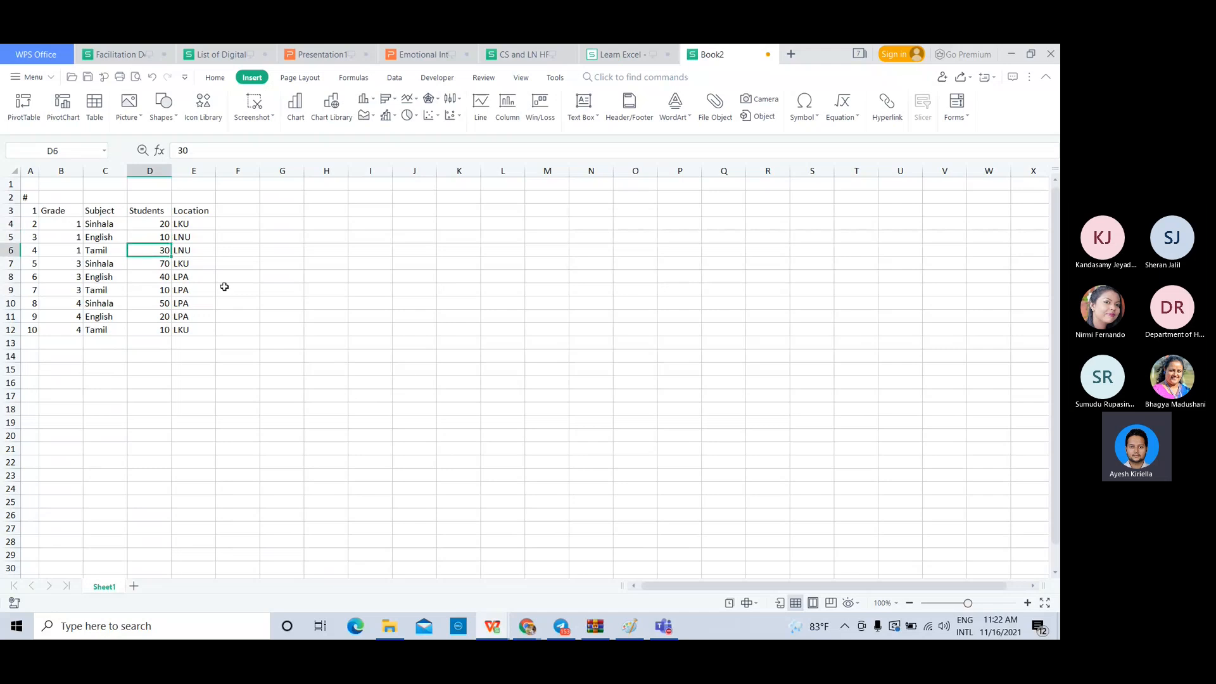
{"action": "left_click", "coordinate": [138, 264]}
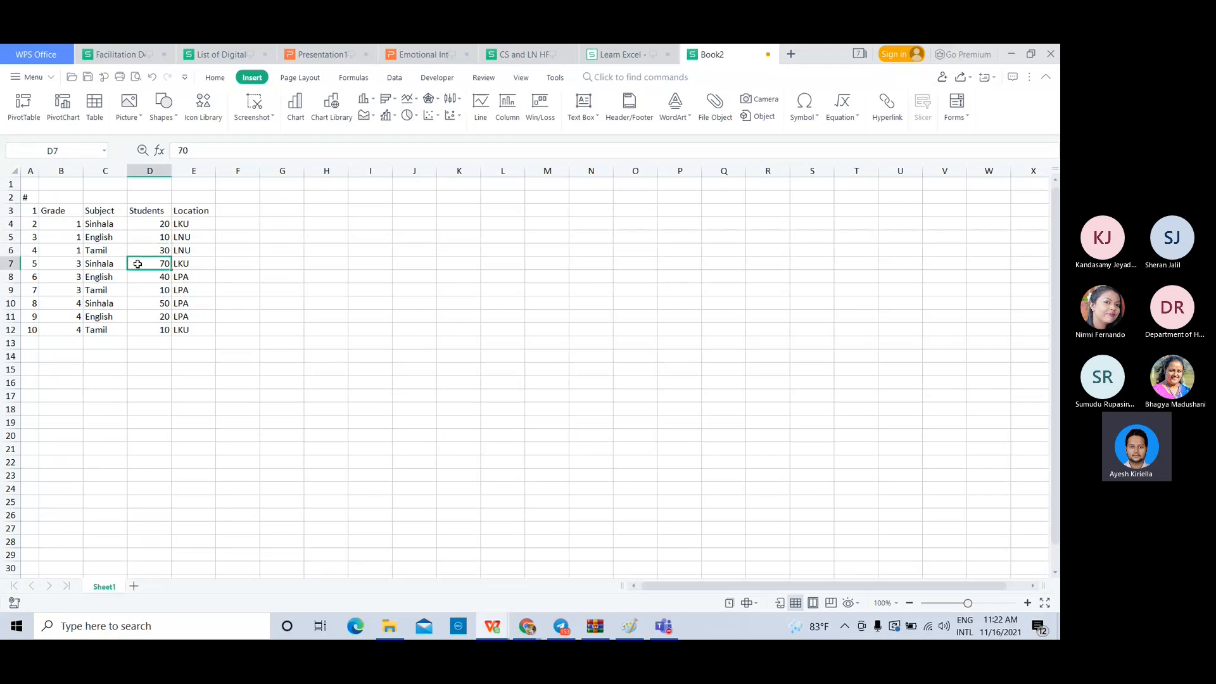
{"action": "left_click", "coordinate": [192, 269]}
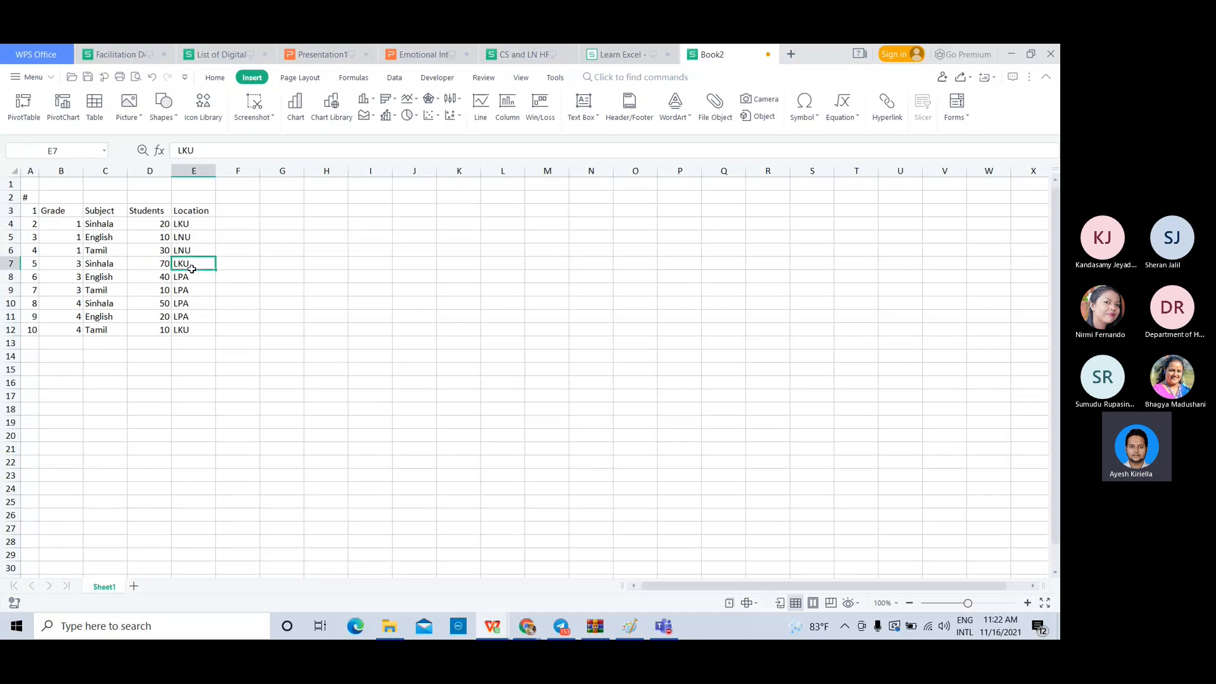
{"action": "left_click", "coordinate": [128, 261]}
{"action": "left_click", "coordinate": [198, 270]}
{"action": "left_click", "coordinate": [122, 252]}
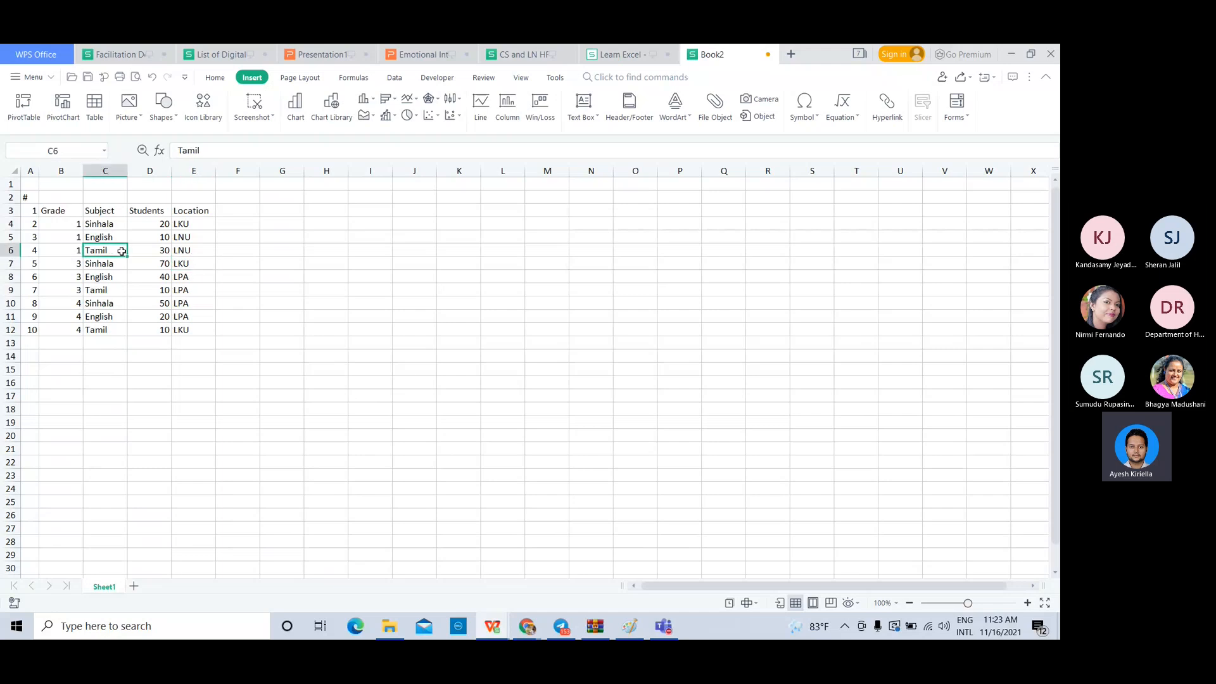
{"action": "left_click", "coordinate": [73, 223]}
{"action": "left_click", "coordinate": [115, 235]}
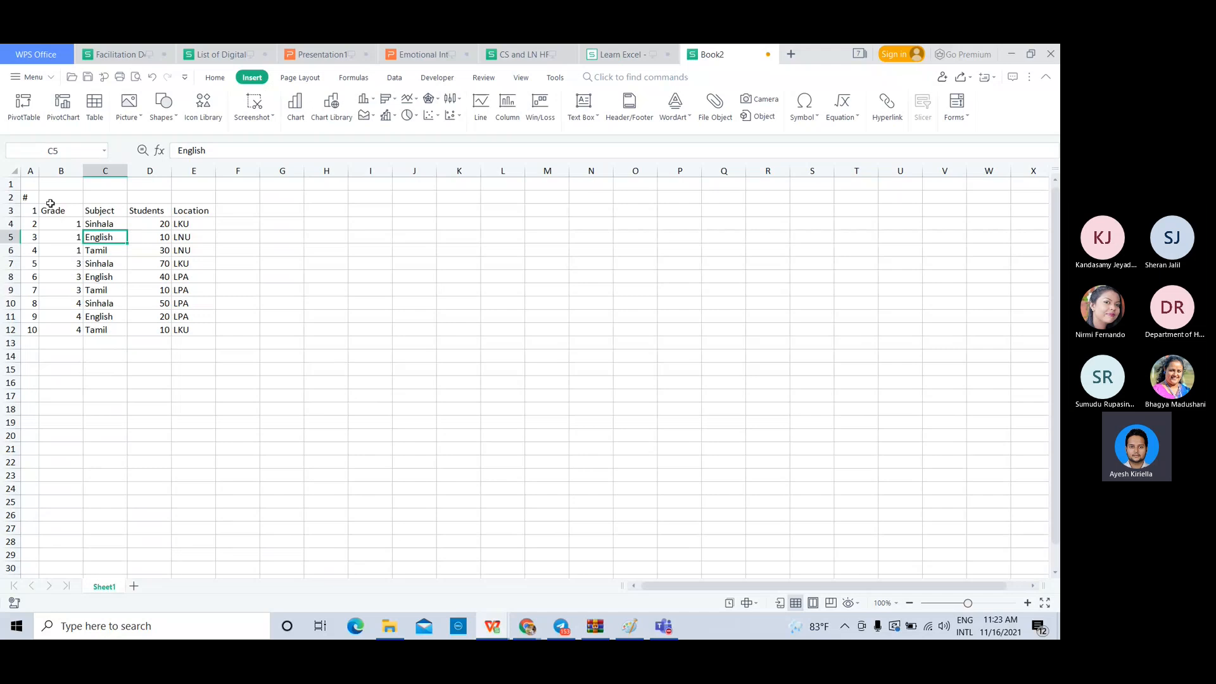
{"action": "left_click", "coordinate": [112, 259]}
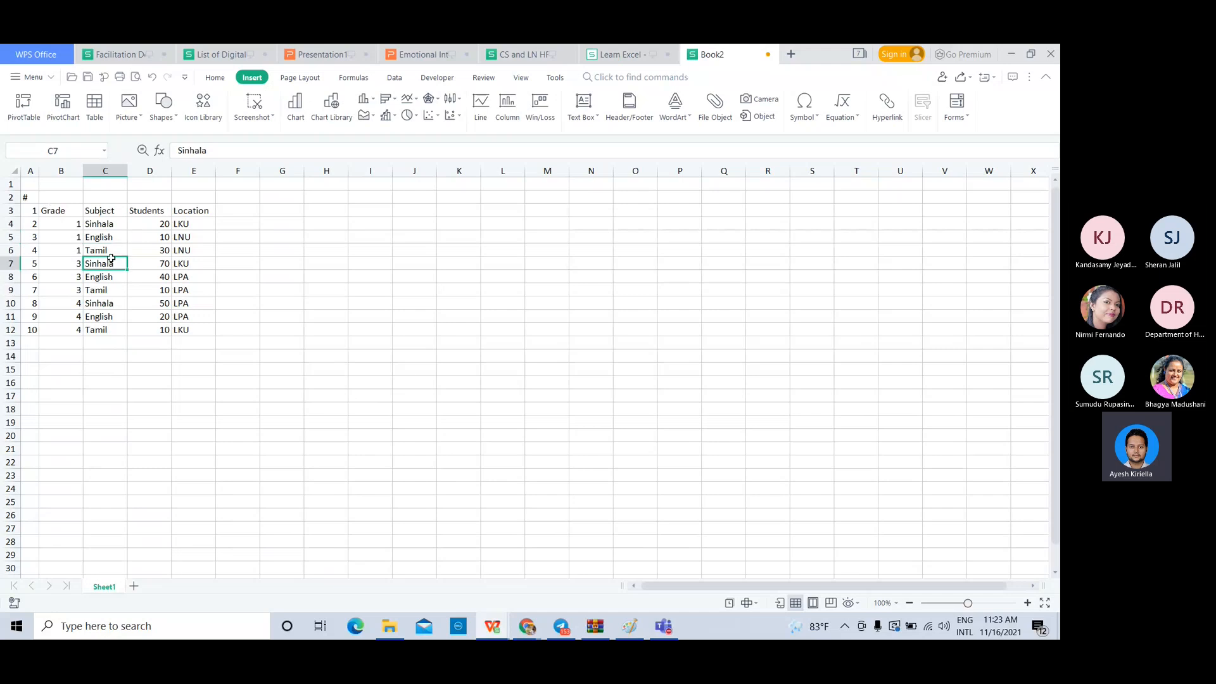
{"action": "left_click", "coordinate": [201, 222]}
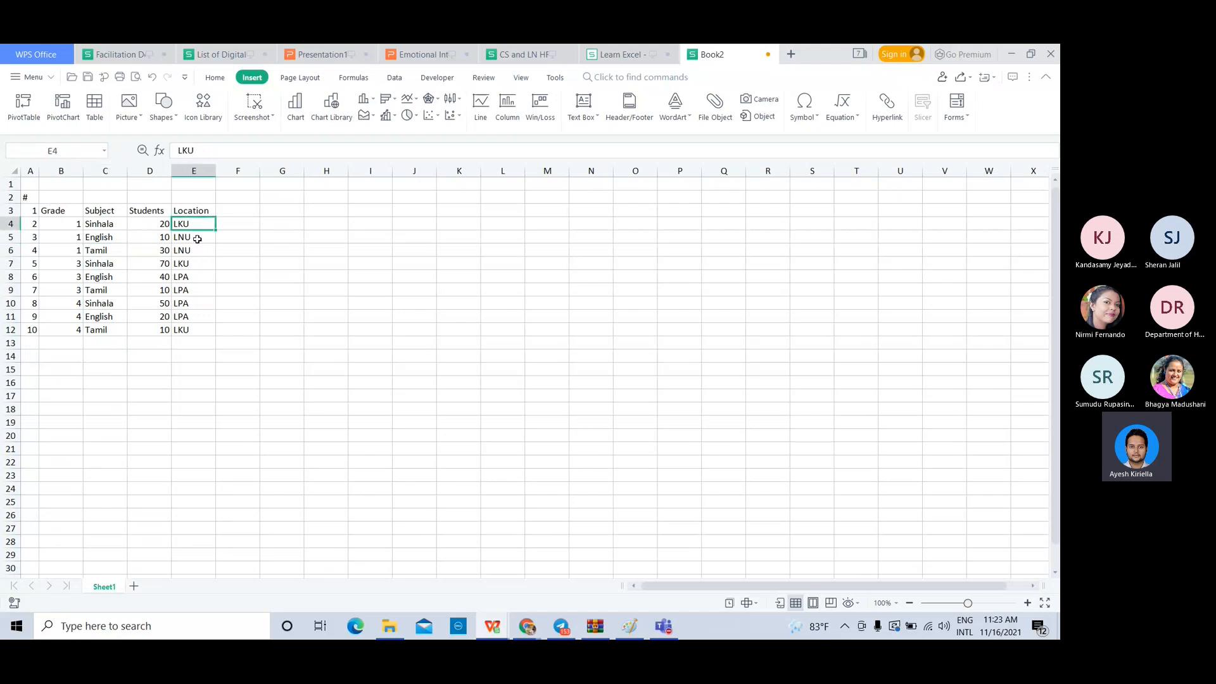
{"action": "left_click", "coordinate": [106, 219]}
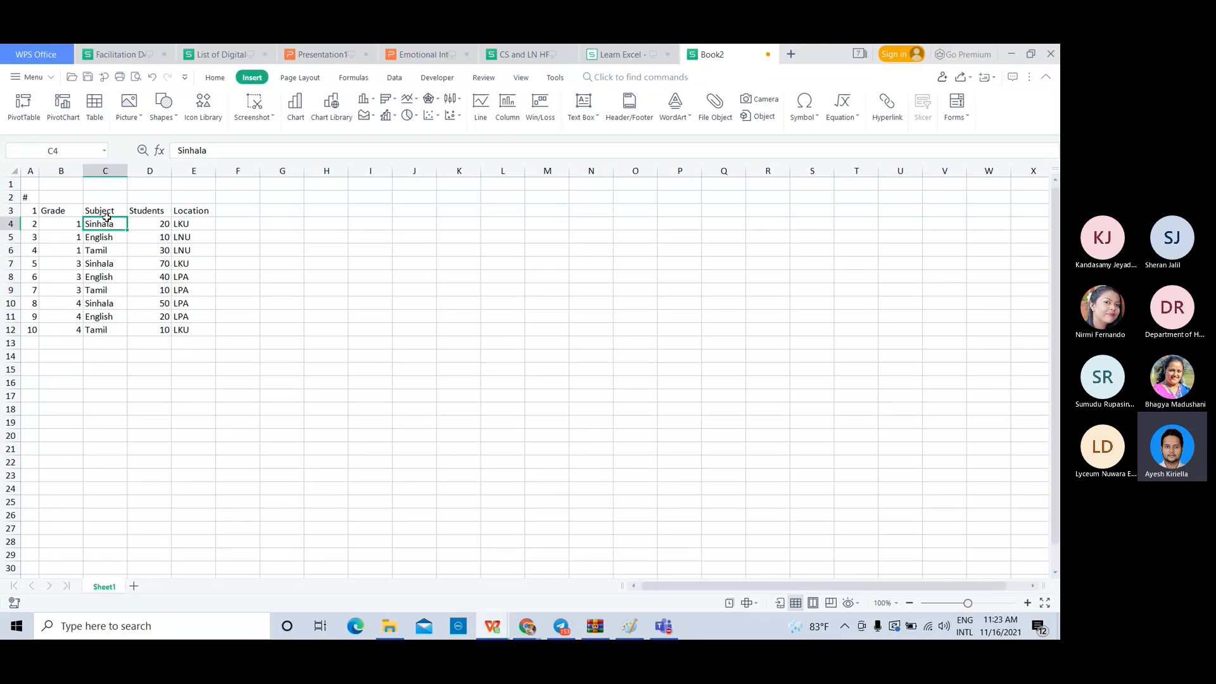
{"action": "left_click", "coordinate": [63, 217]}
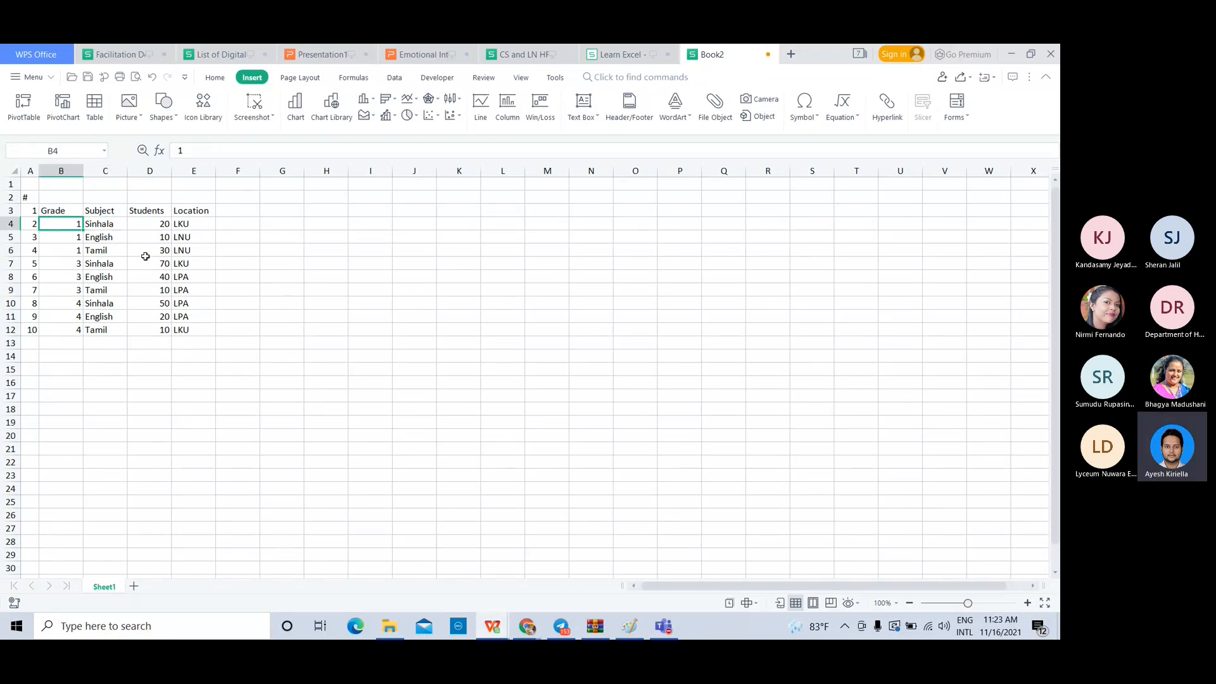
{"action": "left_click", "coordinate": [63, 240]}
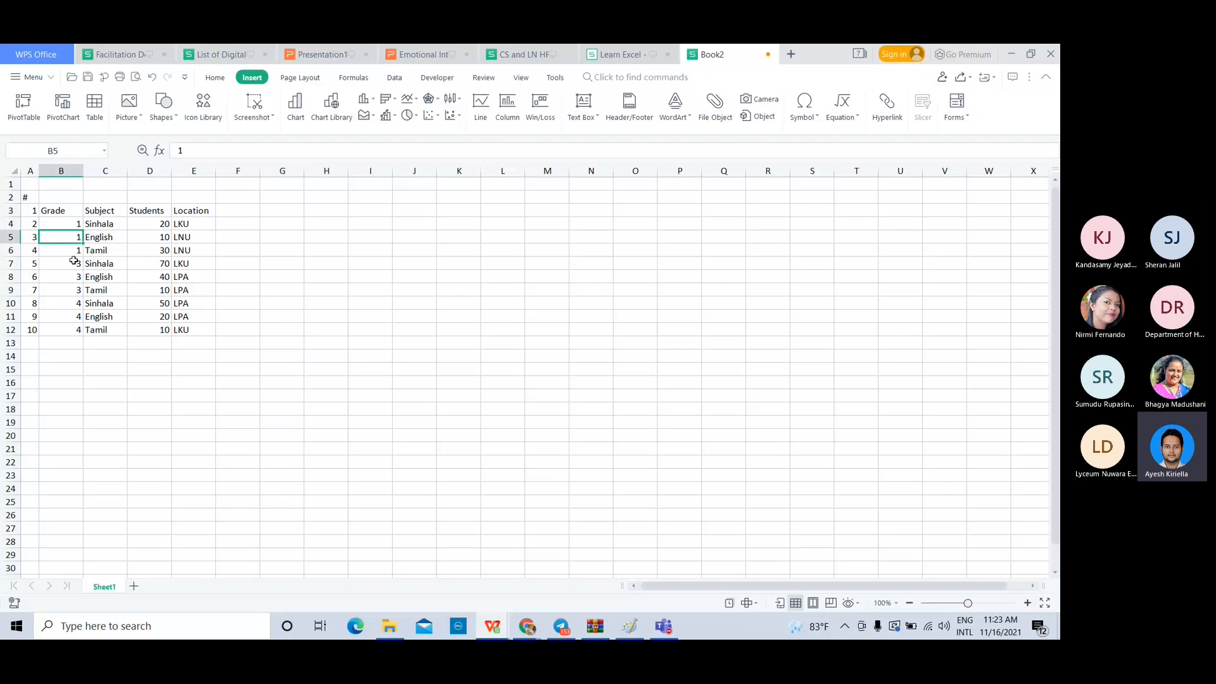
- Create a pivot table in a new worksheet from the student table in Sheet1 A3:E12
{"action": "left_click", "coordinate": [147, 240]}
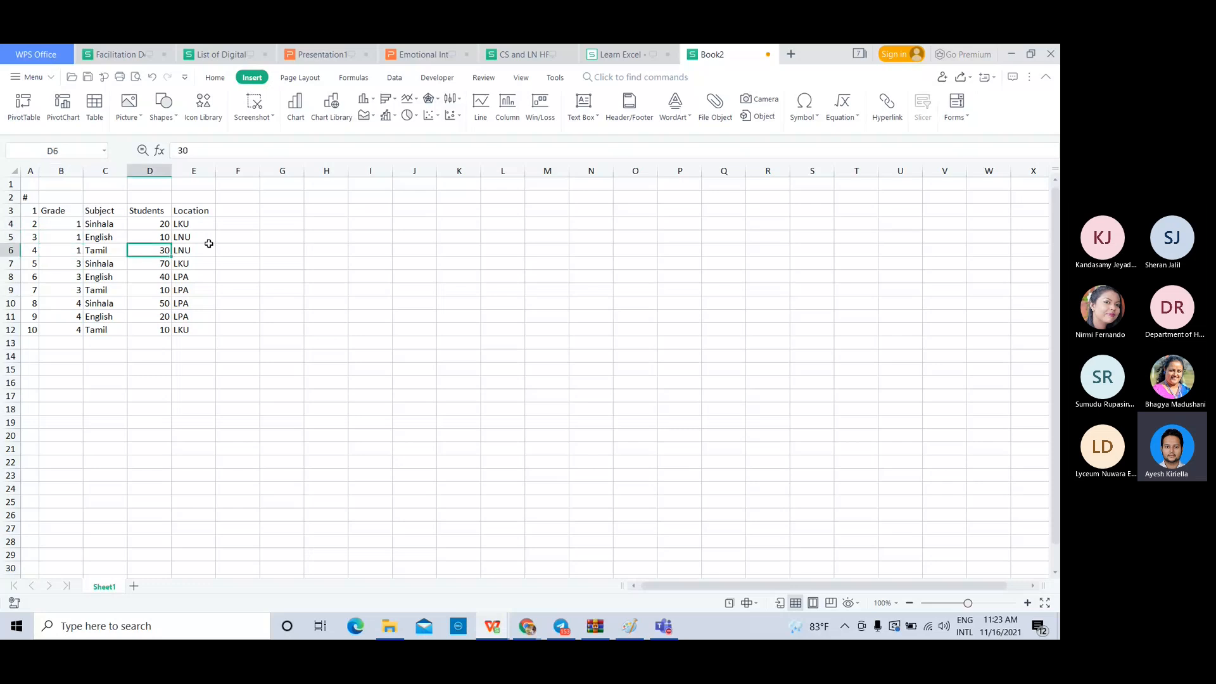
{"action": "left_click", "coordinate": [202, 239]}
{"action": "left_click_drag", "start_coordinate": [28, 210], "coordinate": [188, 329]}
{"action": "left_click", "coordinate": [310, 292]}
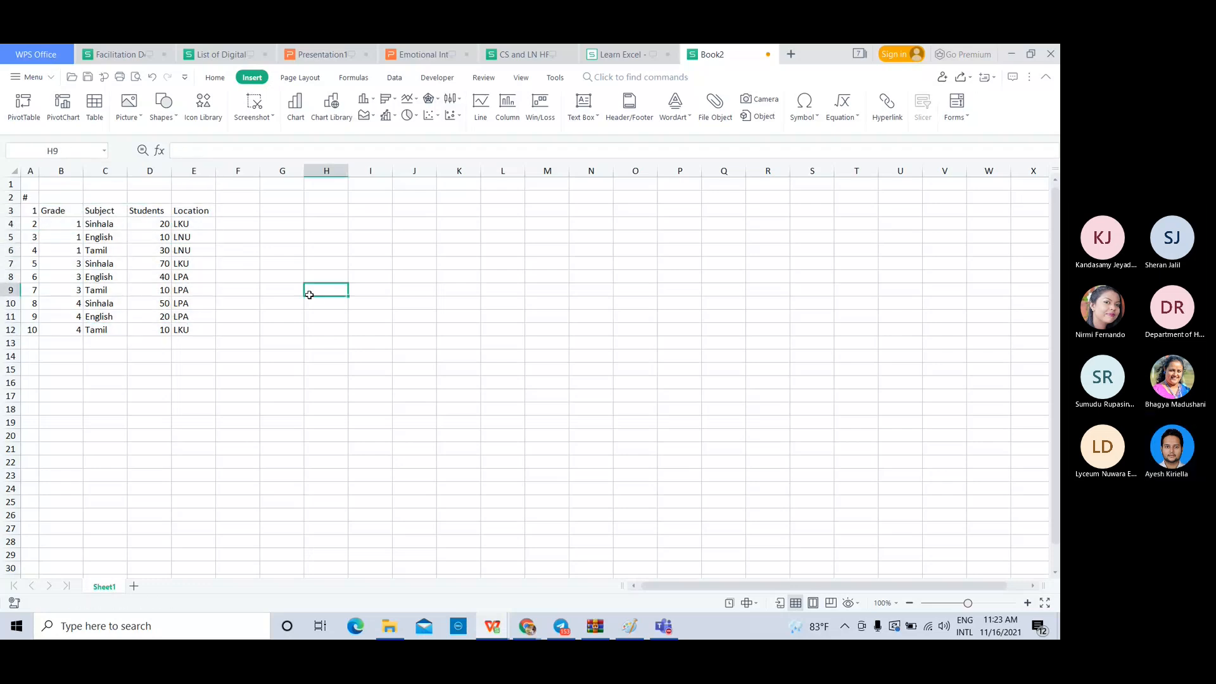
{"action": "left_click_drag", "start_coordinate": [37, 209], "coordinate": [198, 331]}
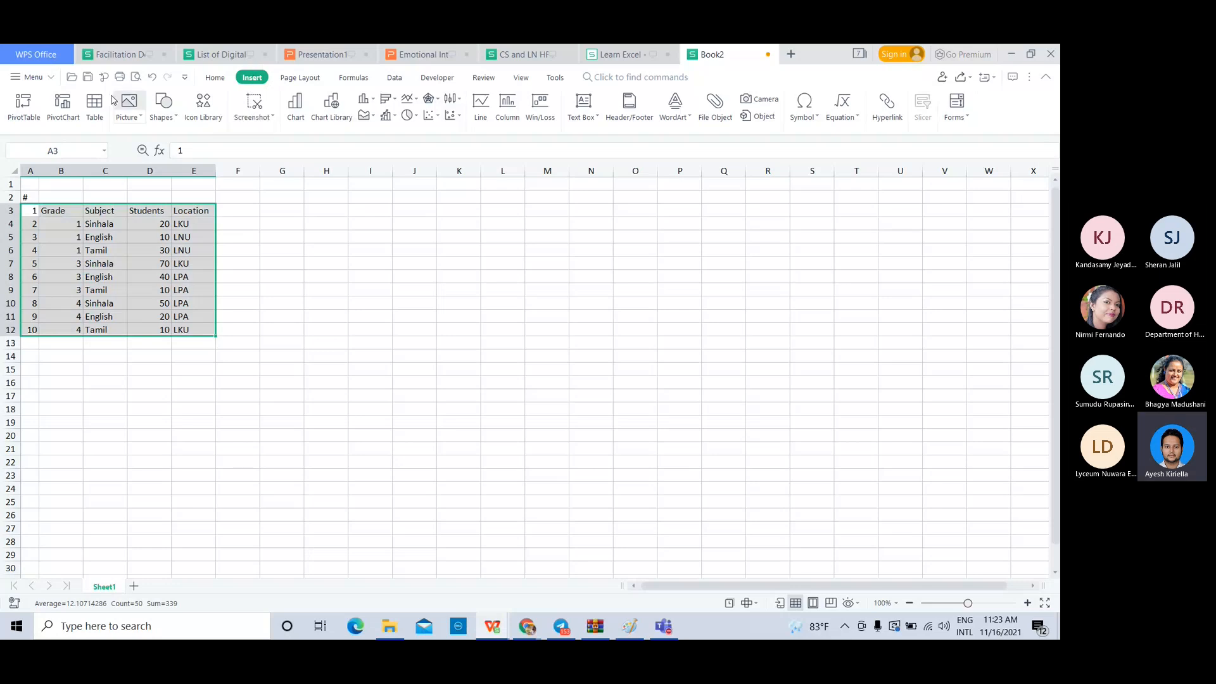
{"action": "left_click", "coordinate": [23, 105]}
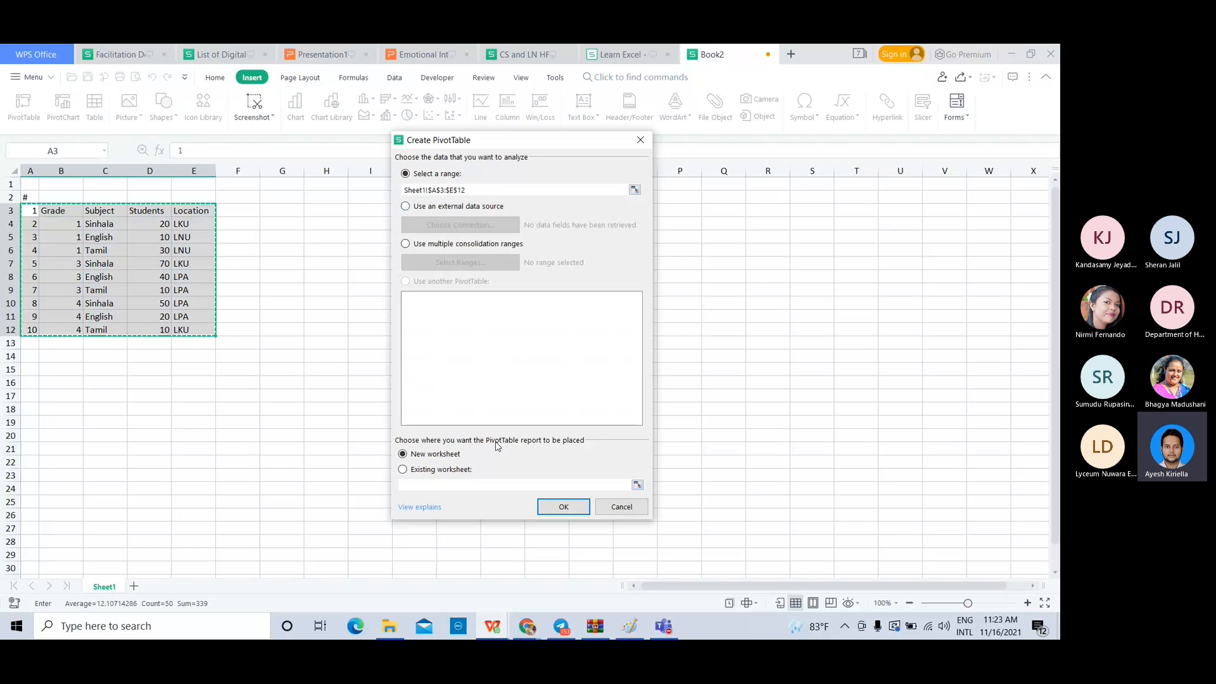
{"action": "left_click", "coordinate": [565, 507]}
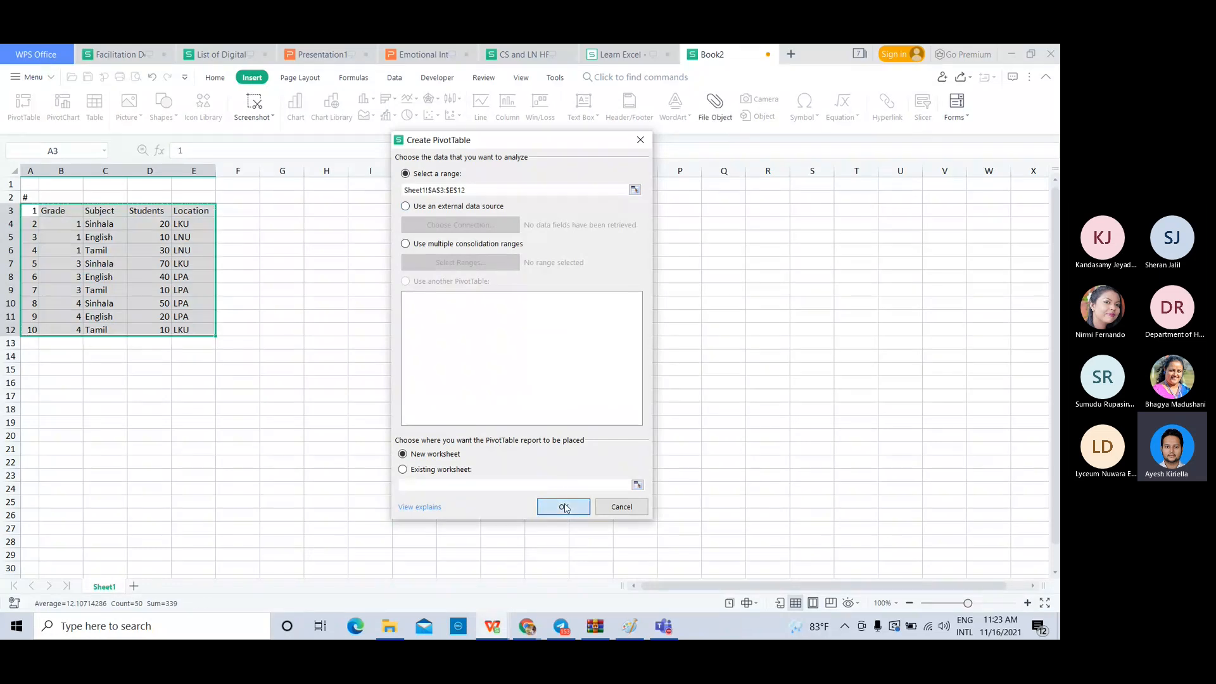
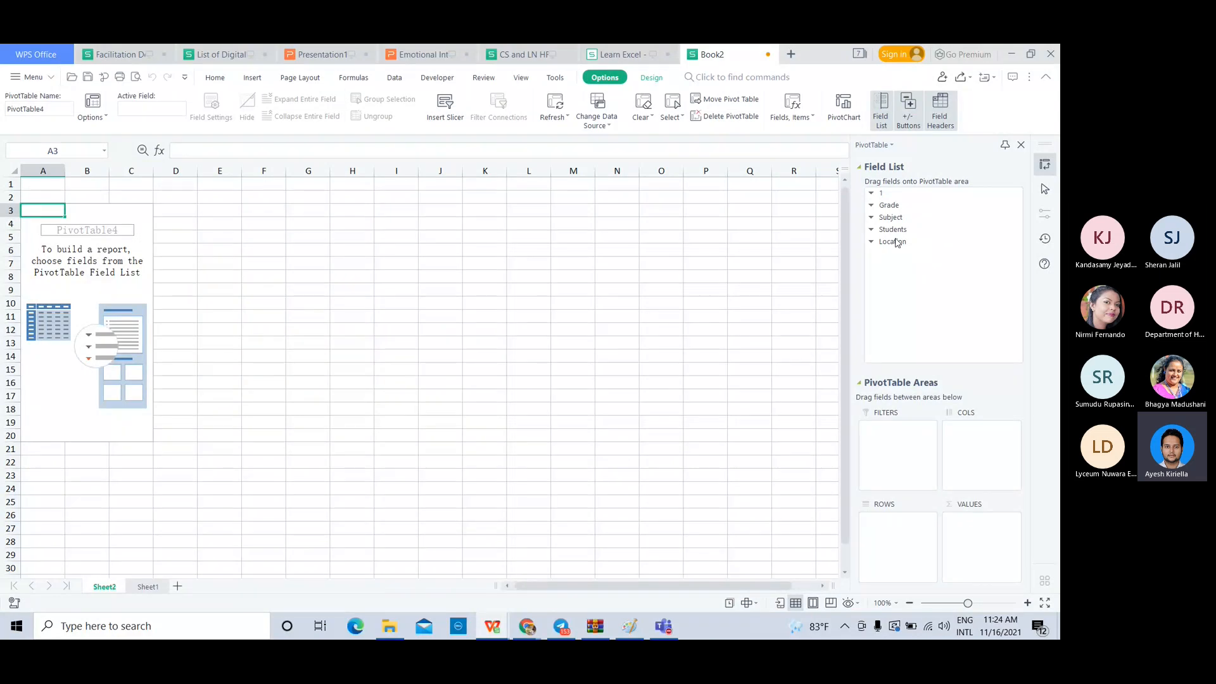
{"action": "left_click_drag", "start_coordinate": [895, 243], "coordinate": [906, 523]}
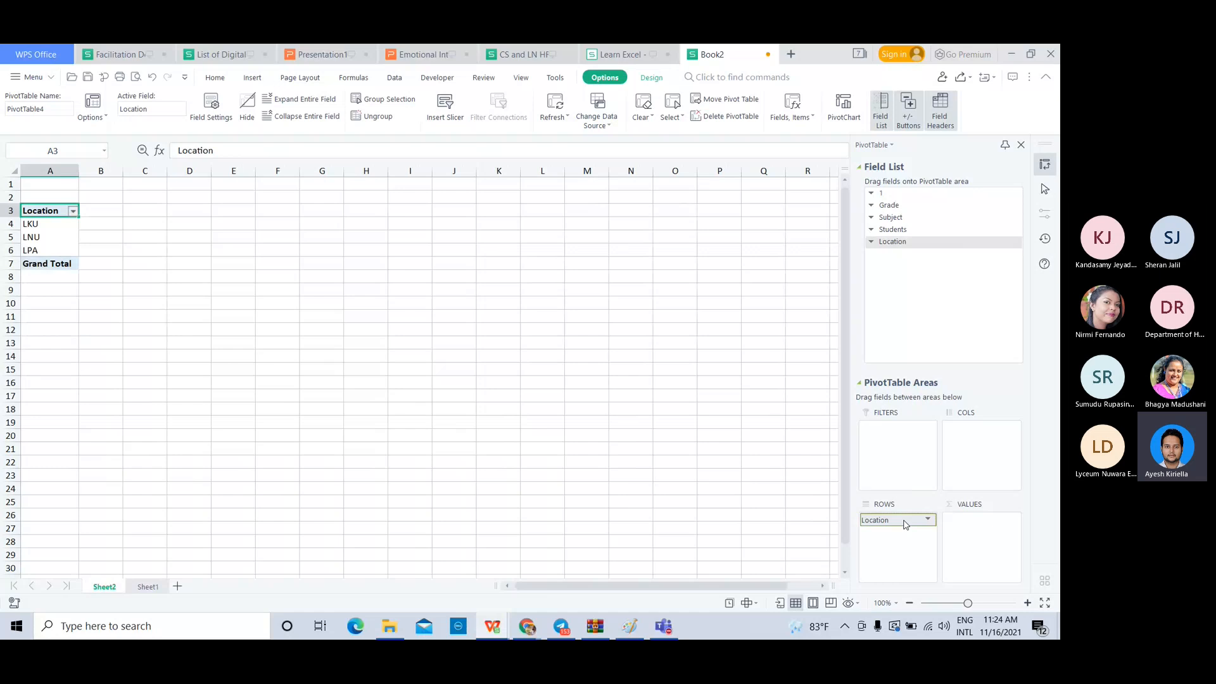
{"action": "left_click_drag", "start_coordinate": [887, 520], "coordinate": [920, 216]}
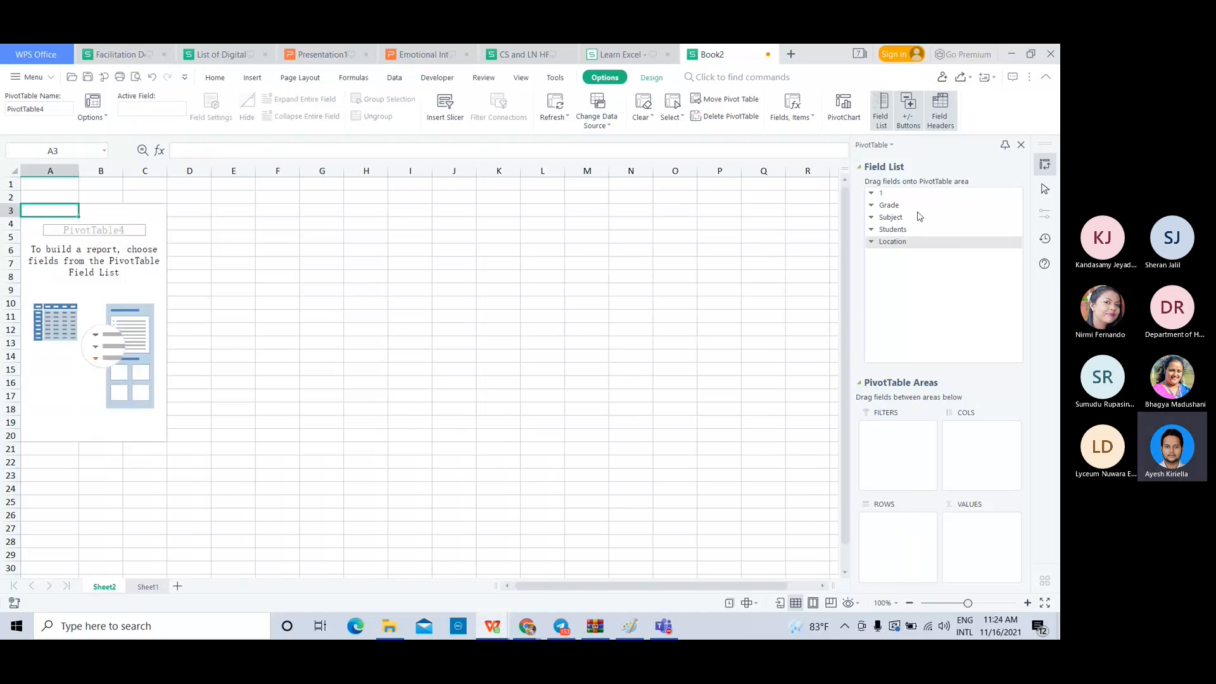
{"action": "left_click", "coordinate": [149, 585]}
{"action": "left_click", "coordinate": [186, 350]}
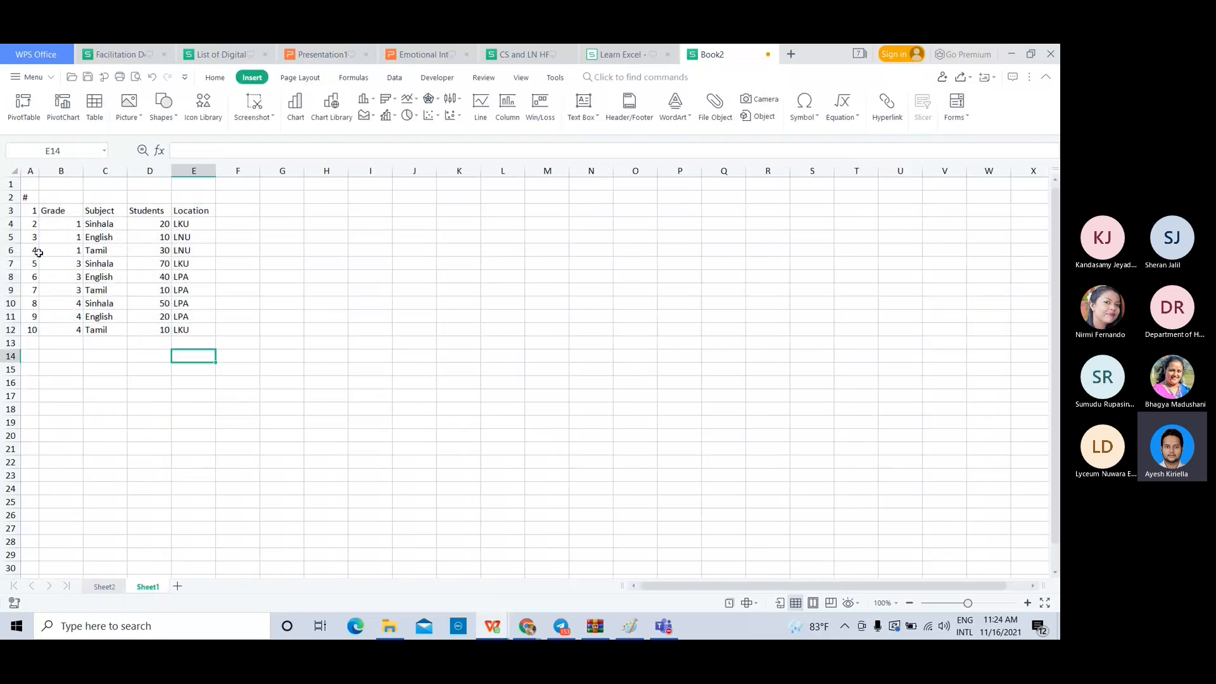
{"action": "key", "text": "ctrl+Page_Up"}
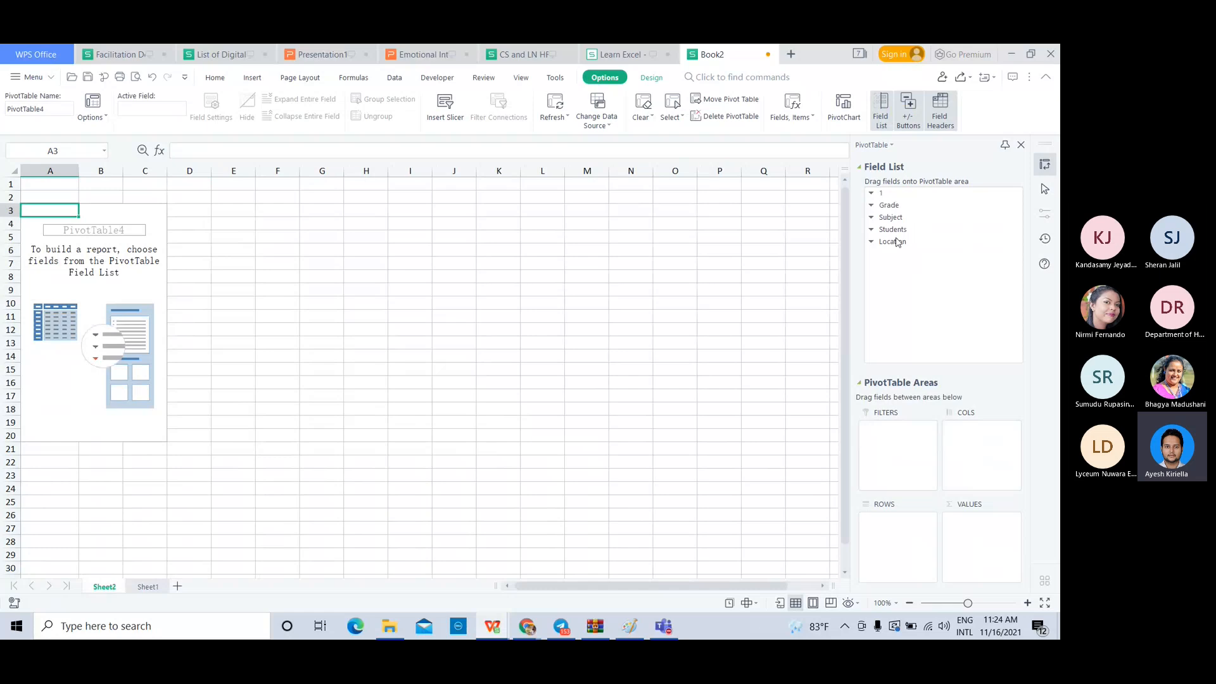
- Place Location in the pivot table's rows and try Students first as a column field, then as a row field below Location
{"action": "left_click_drag", "start_coordinate": [906, 246], "coordinate": [900, 533]}
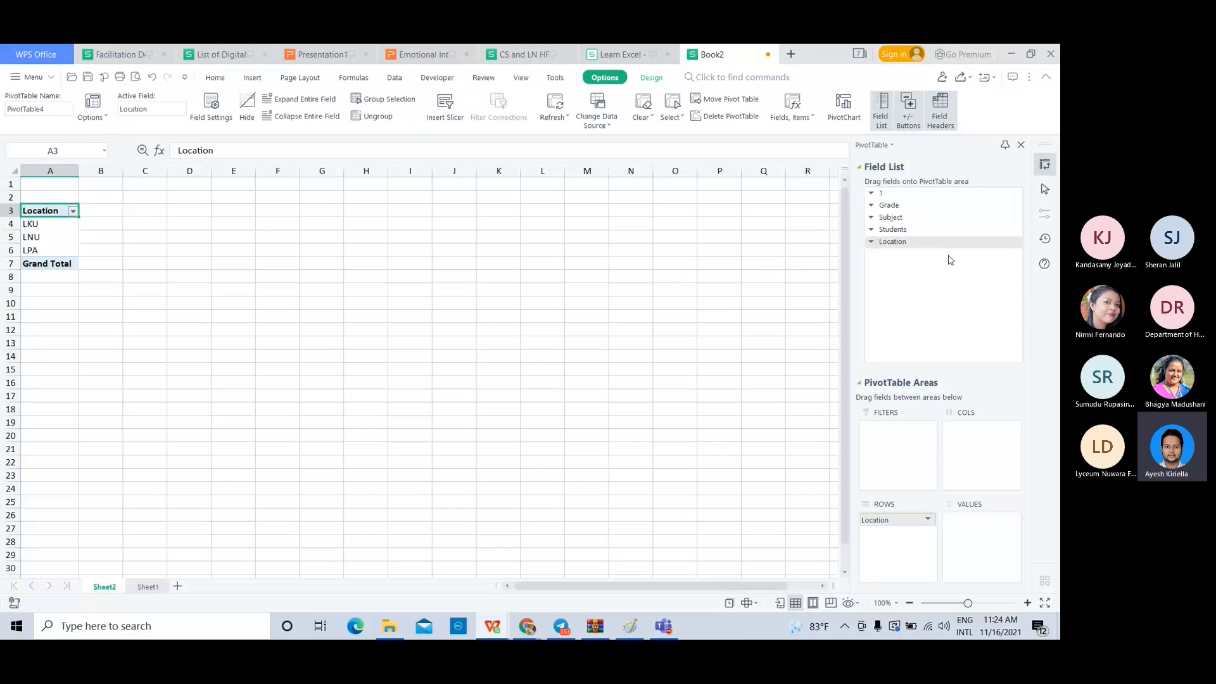
{"action": "left_click_drag", "start_coordinate": [905, 232], "coordinate": [983, 437]}
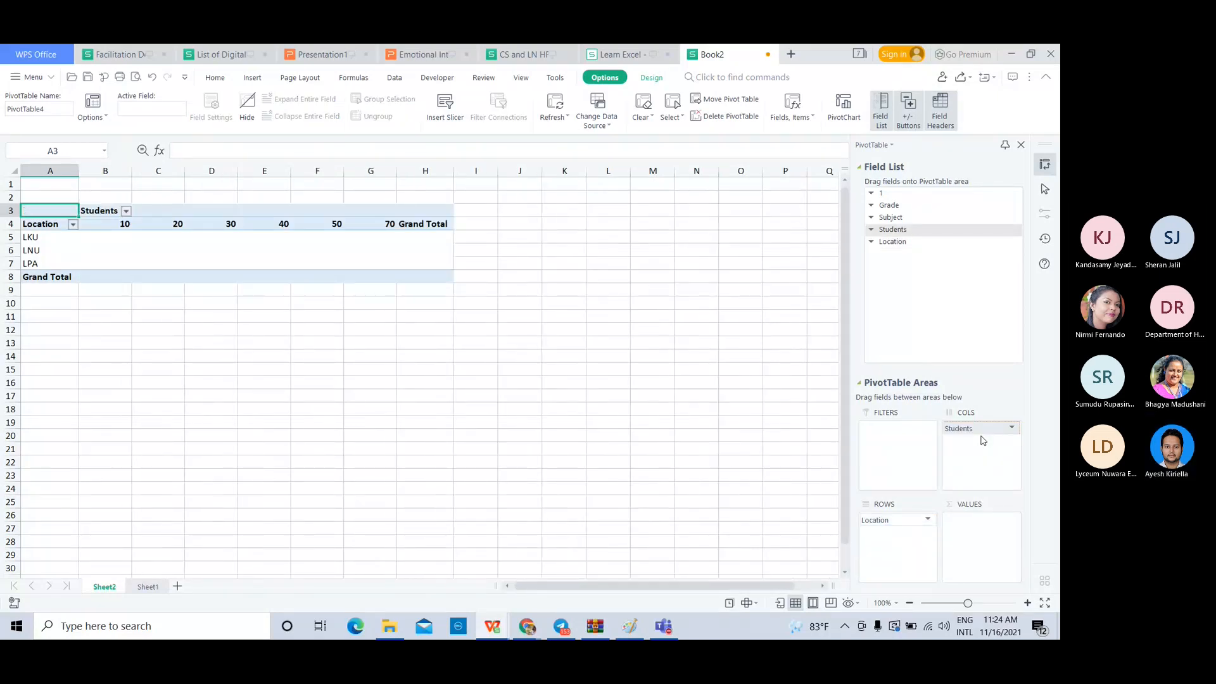
{"action": "left_click_drag", "start_coordinate": [982, 436], "coordinate": [907, 547]}
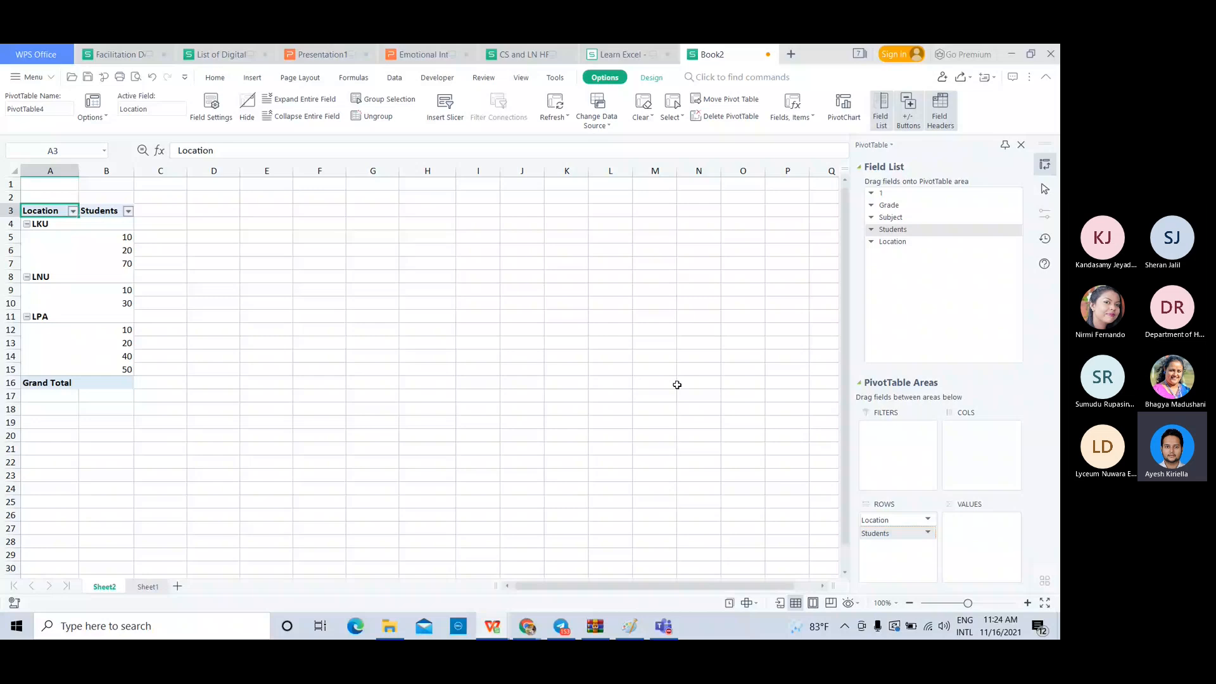
{"action": "left_click", "coordinate": [114, 252]}
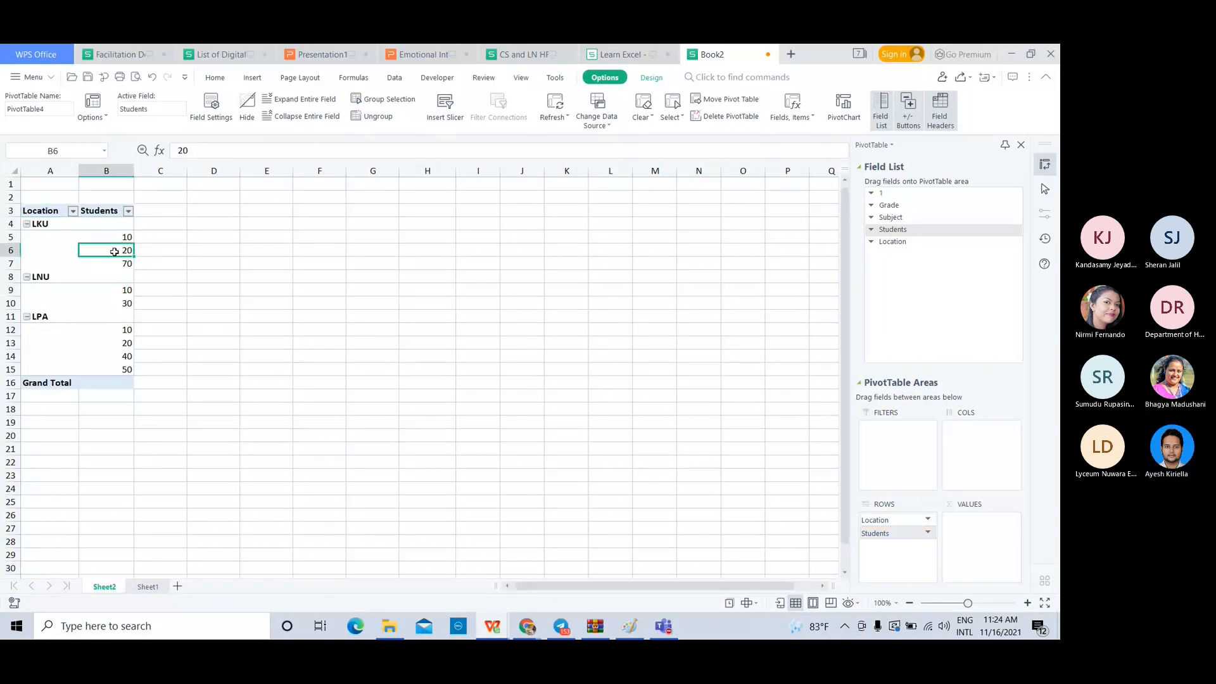
- Move Students back to the pivot table's columns and set its field subtotals to the custom function Count
{"action": "left_click_drag", "start_coordinate": [902, 533], "coordinate": [981, 459]}
{"action": "left_click", "coordinate": [983, 428]}
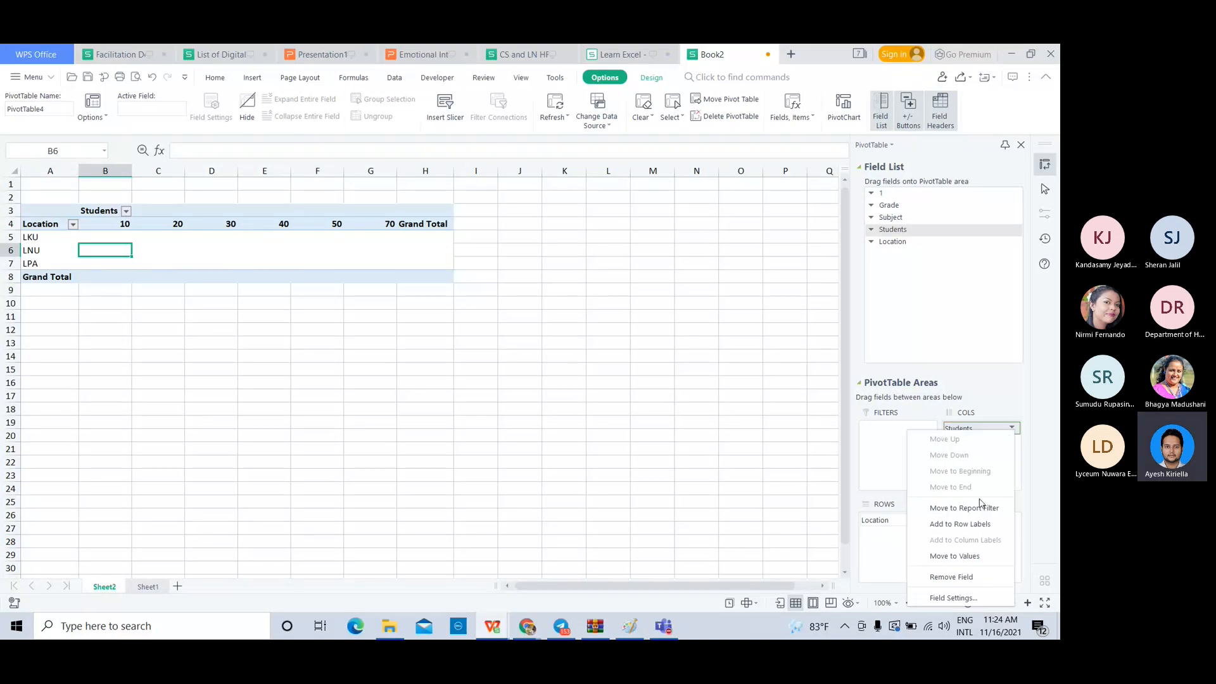
{"action": "left_click", "coordinate": [959, 600]}
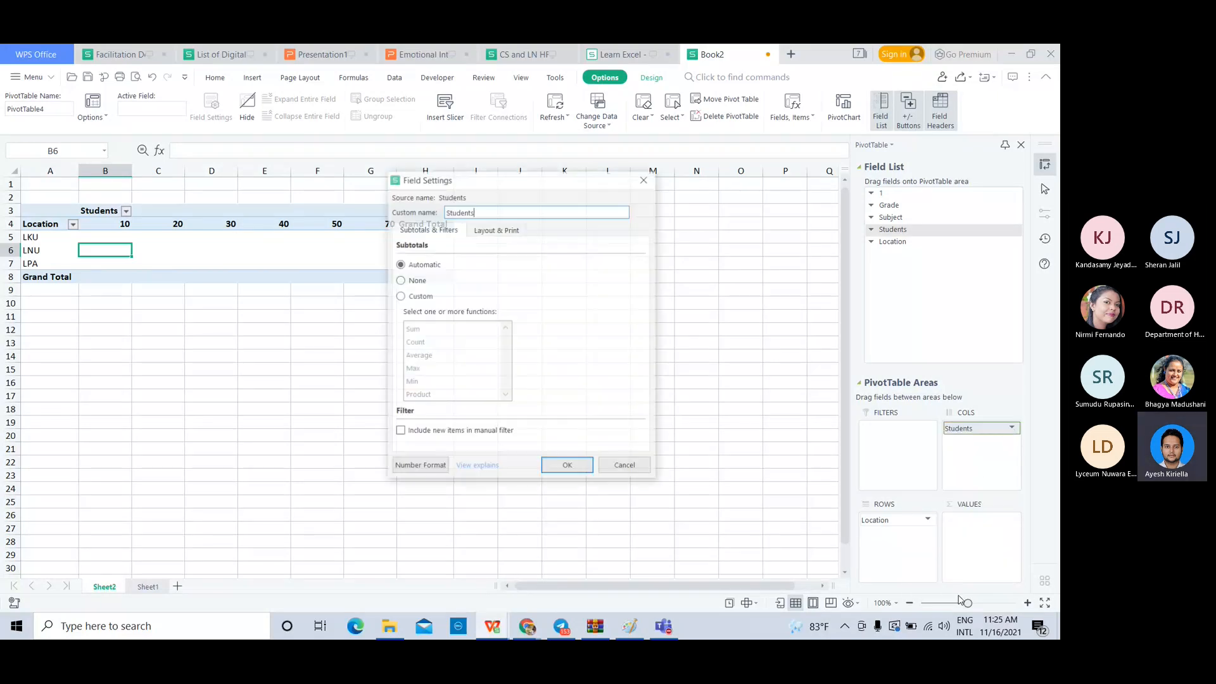
{"action": "left_click", "coordinate": [419, 297]}
{"action": "left_click", "coordinate": [421, 344]}
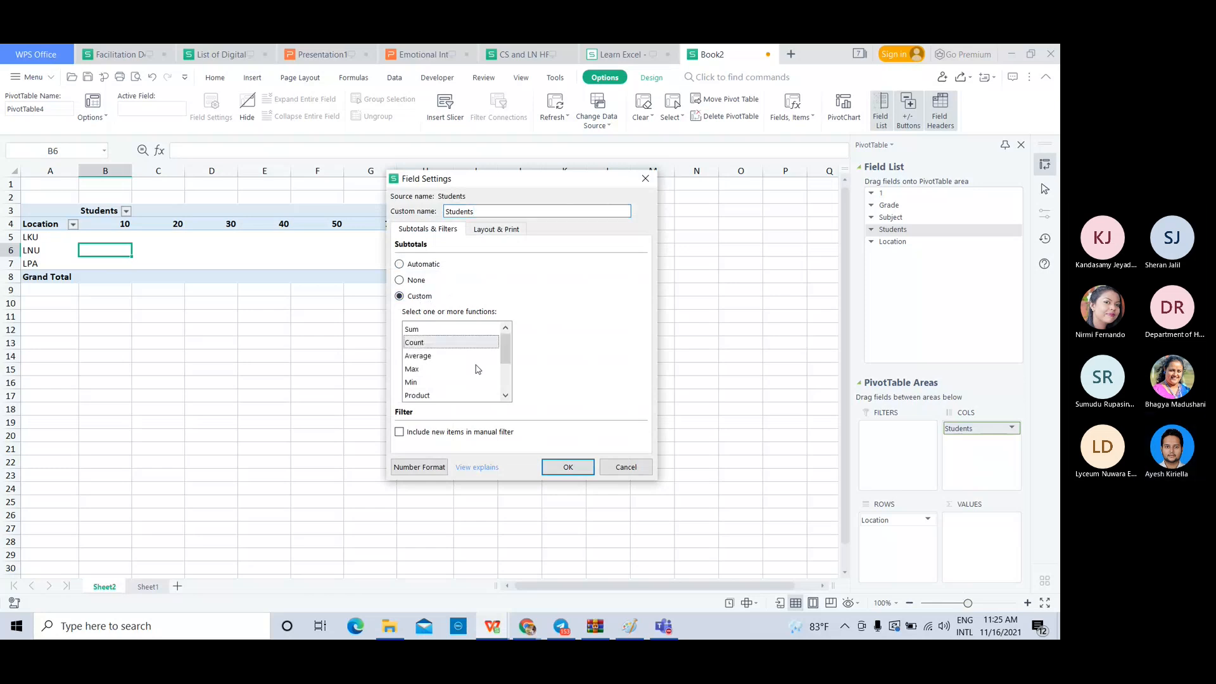
{"action": "left_click", "coordinate": [554, 460]}
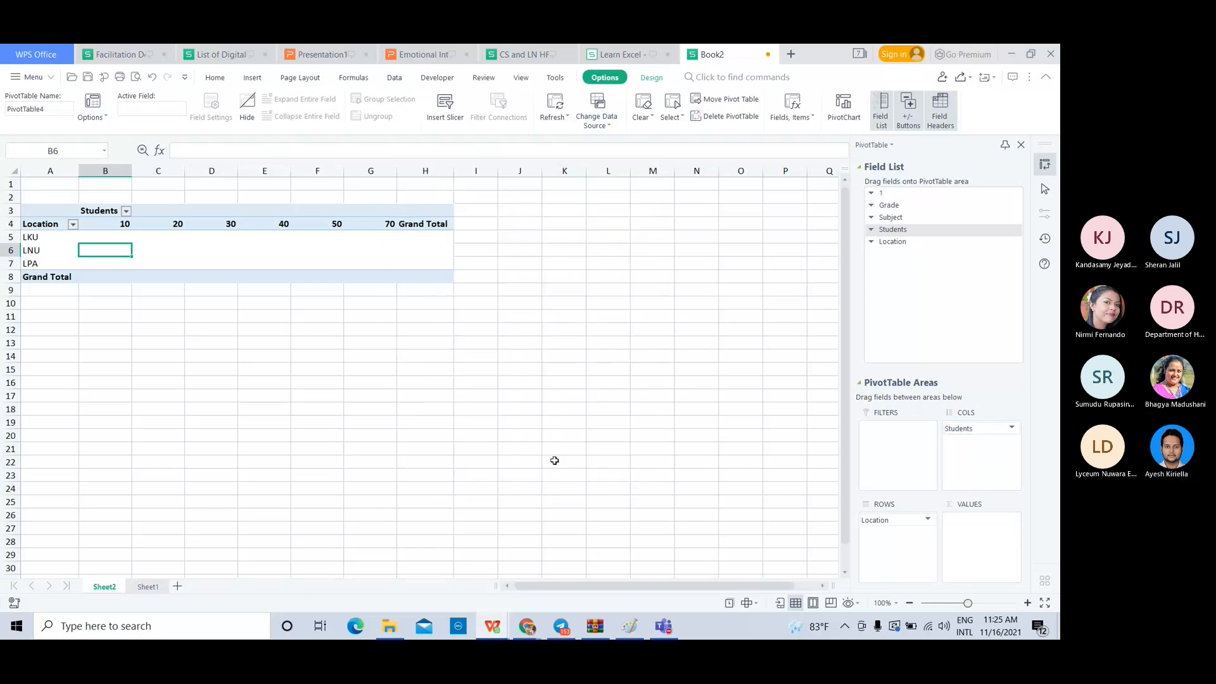
- Remove Students from the pivot table's columns and add it there again, keeping Location as the row field
{"action": "left_click", "coordinate": [516, 366]}
{"action": "left_click", "coordinate": [32, 250]}
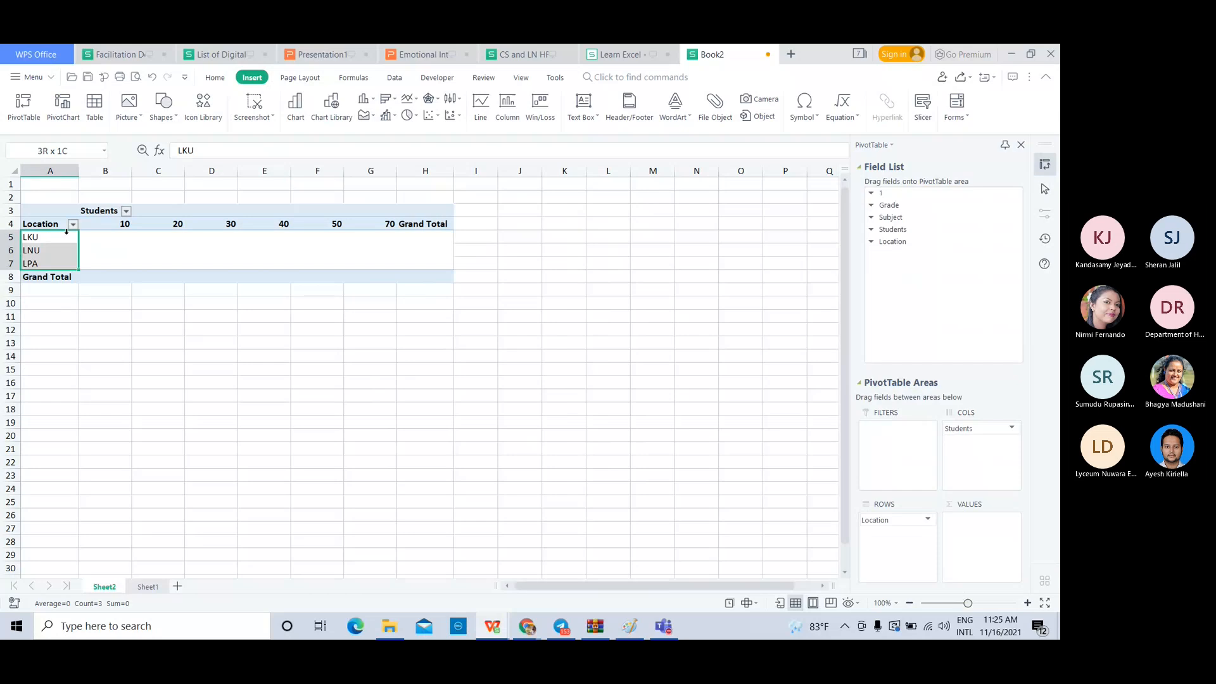
{"action": "left_click", "coordinate": [120, 249]}
{"action": "left_click", "coordinate": [34, 238]}
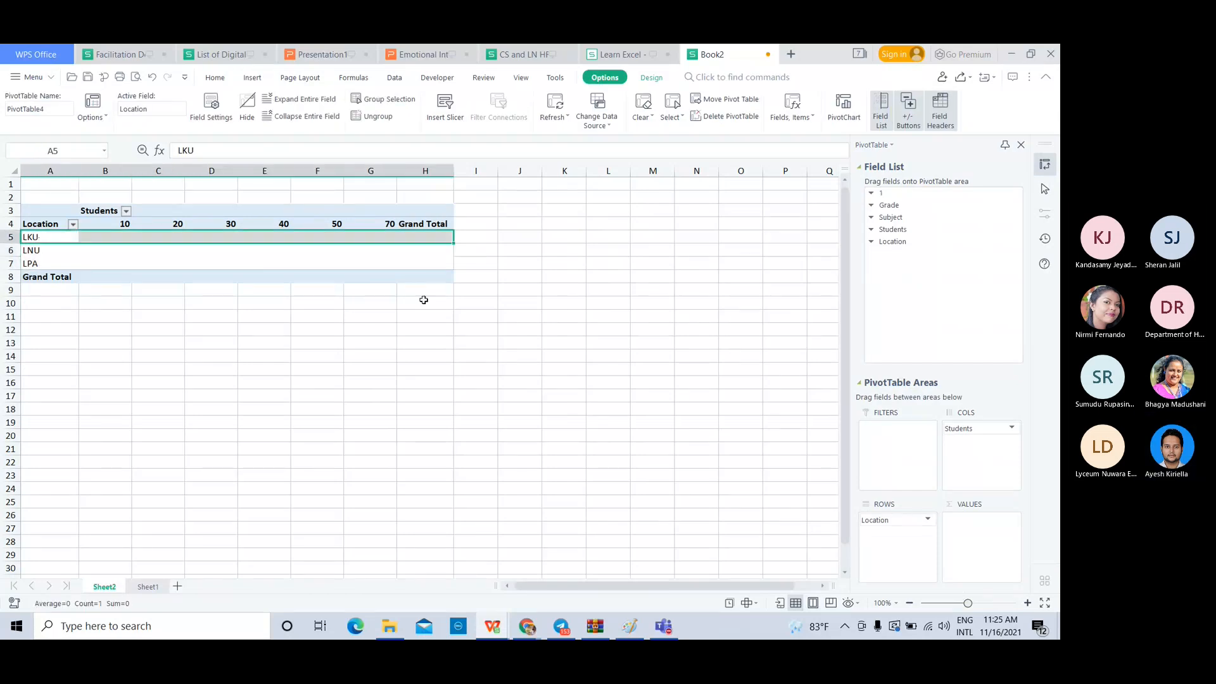
{"action": "left_click_drag", "start_coordinate": [969, 429], "coordinate": [929, 222]}
{"action": "left_click", "coordinate": [138, 235]}
{"action": "left_click", "coordinate": [41, 210]}
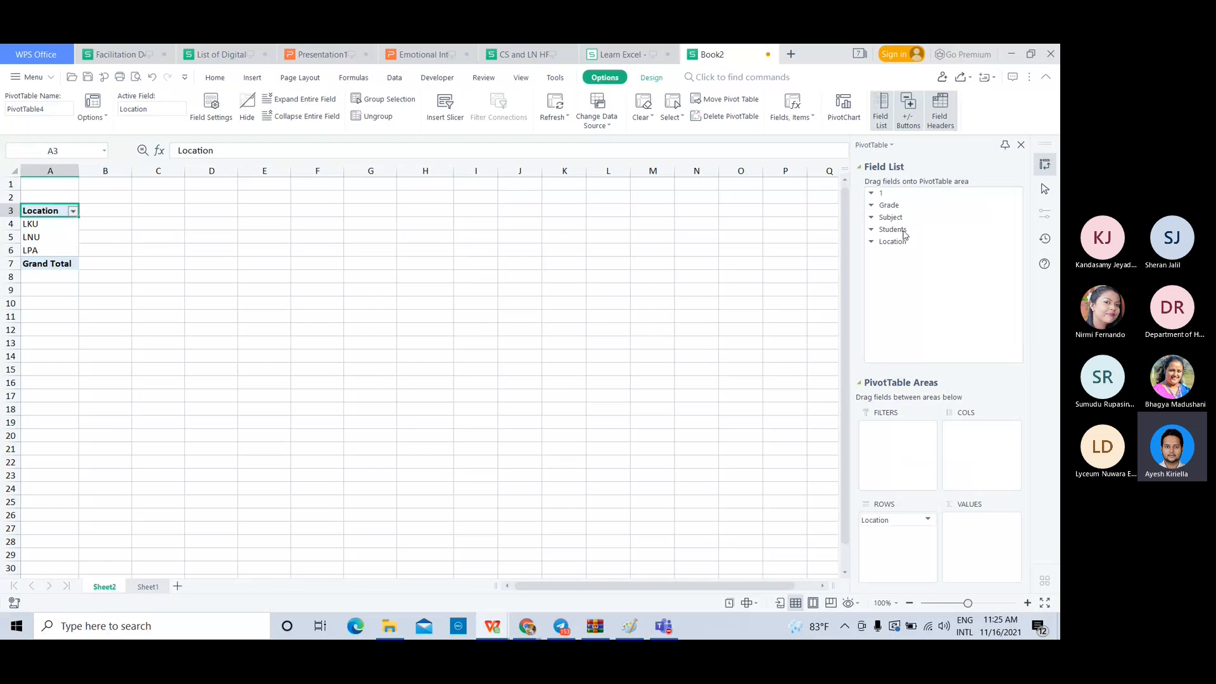
{"action": "left_click_drag", "start_coordinate": [891, 230], "coordinate": [966, 450]}
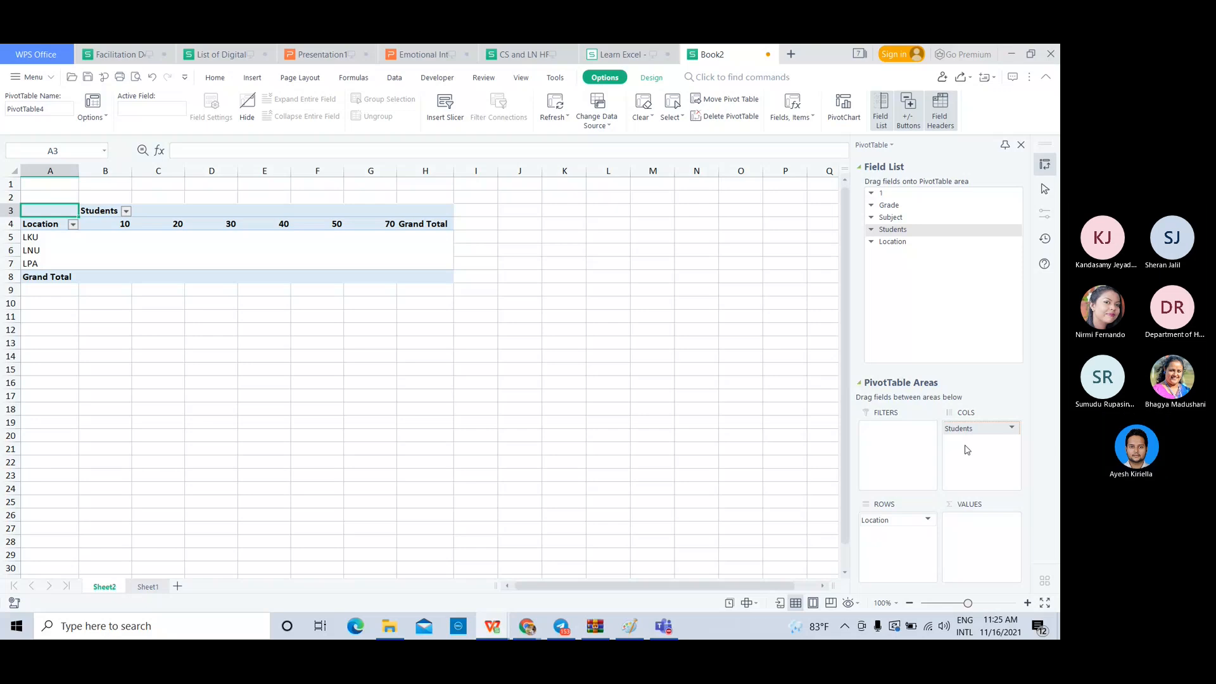
- Apply borders to all cells of the student table A3:E12 on Sheet1
{"action": "left_click", "coordinate": [149, 587]}
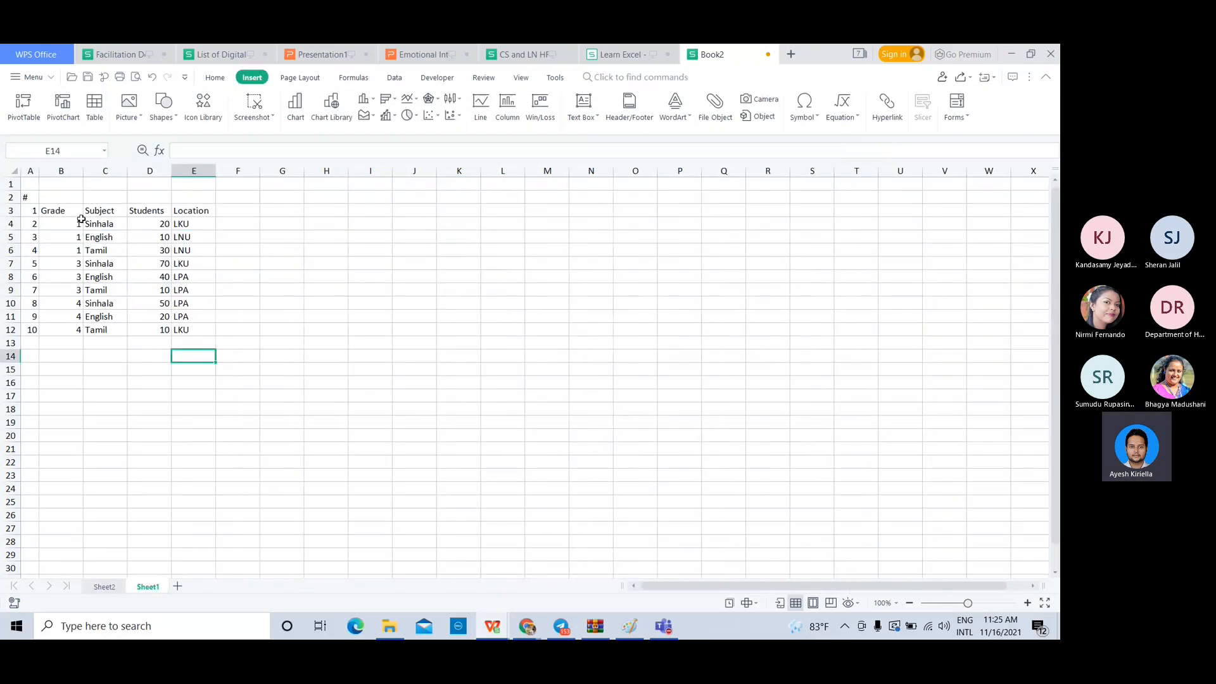
{"action": "left_click_drag", "start_coordinate": [32, 212], "coordinate": [190, 326]}
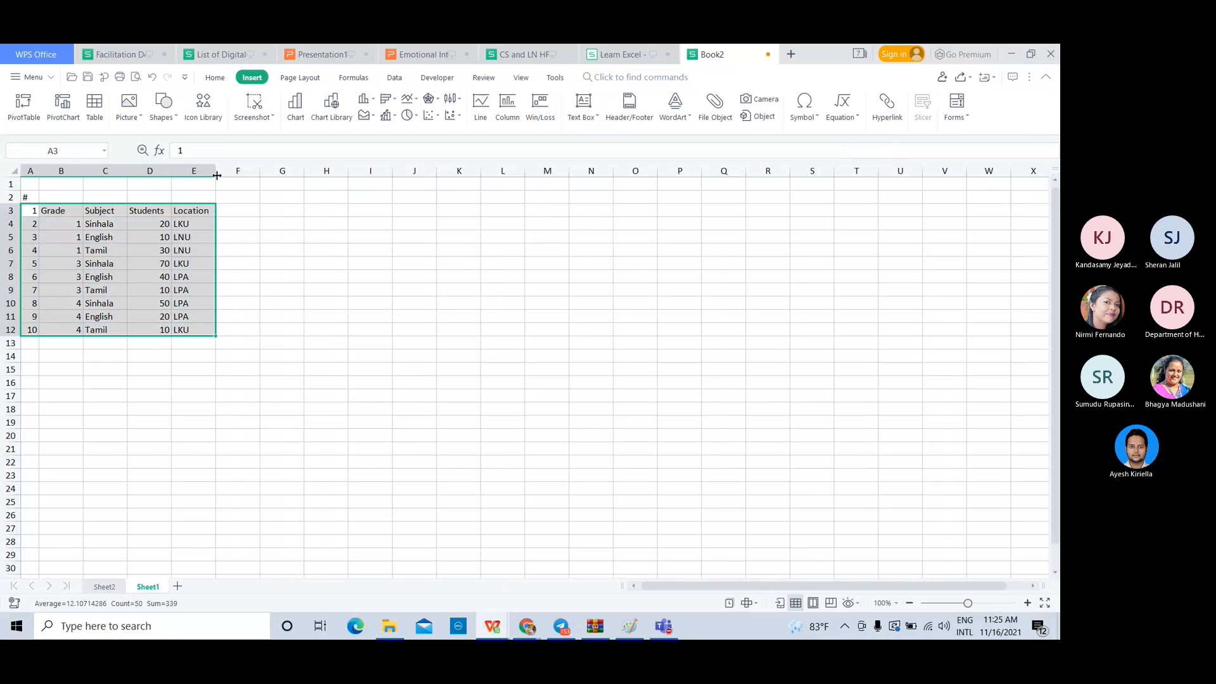
{"action": "left_click", "coordinate": [95, 103]}
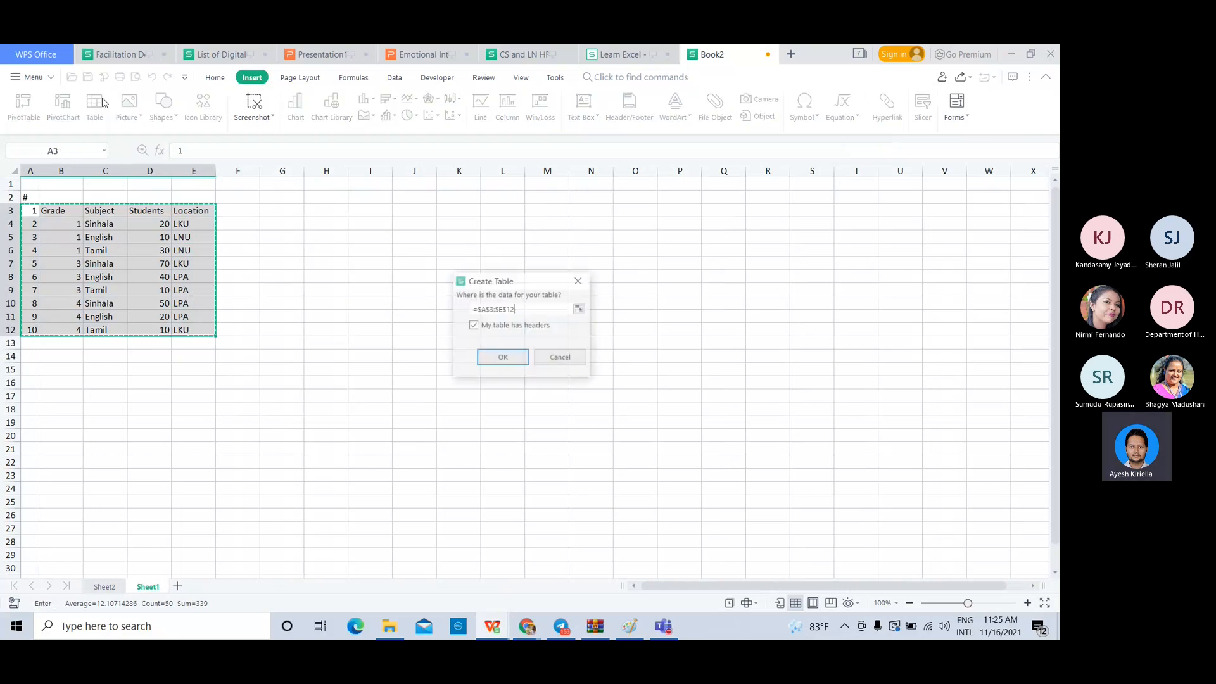
{"action": "left_click", "coordinate": [560, 357]}
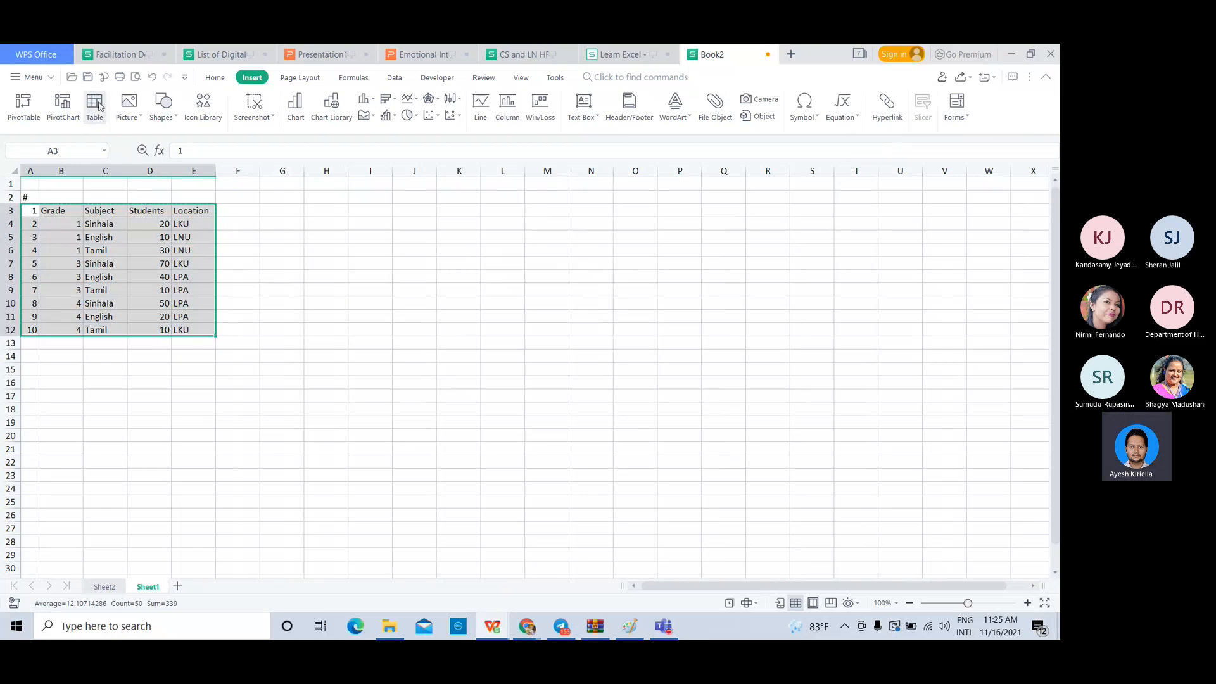
{"action": "left_click", "coordinate": [214, 77]}
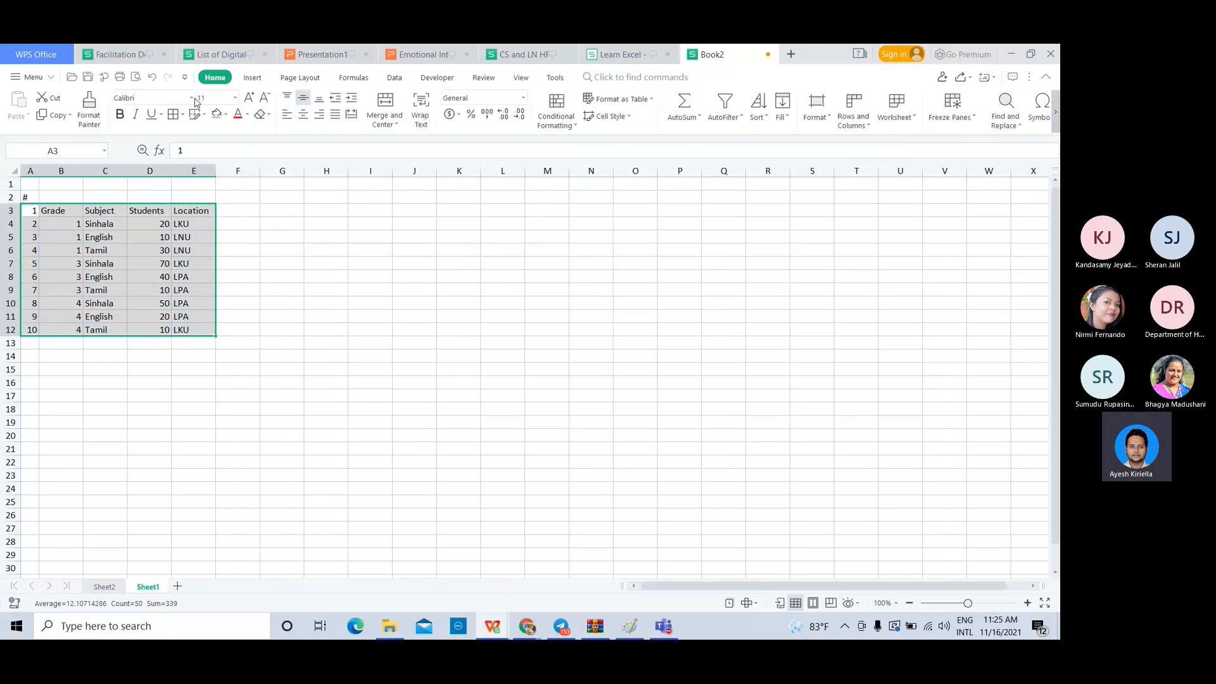
{"action": "left_click", "coordinate": [173, 116]}
{"action": "left_click", "coordinate": [33, 210]}
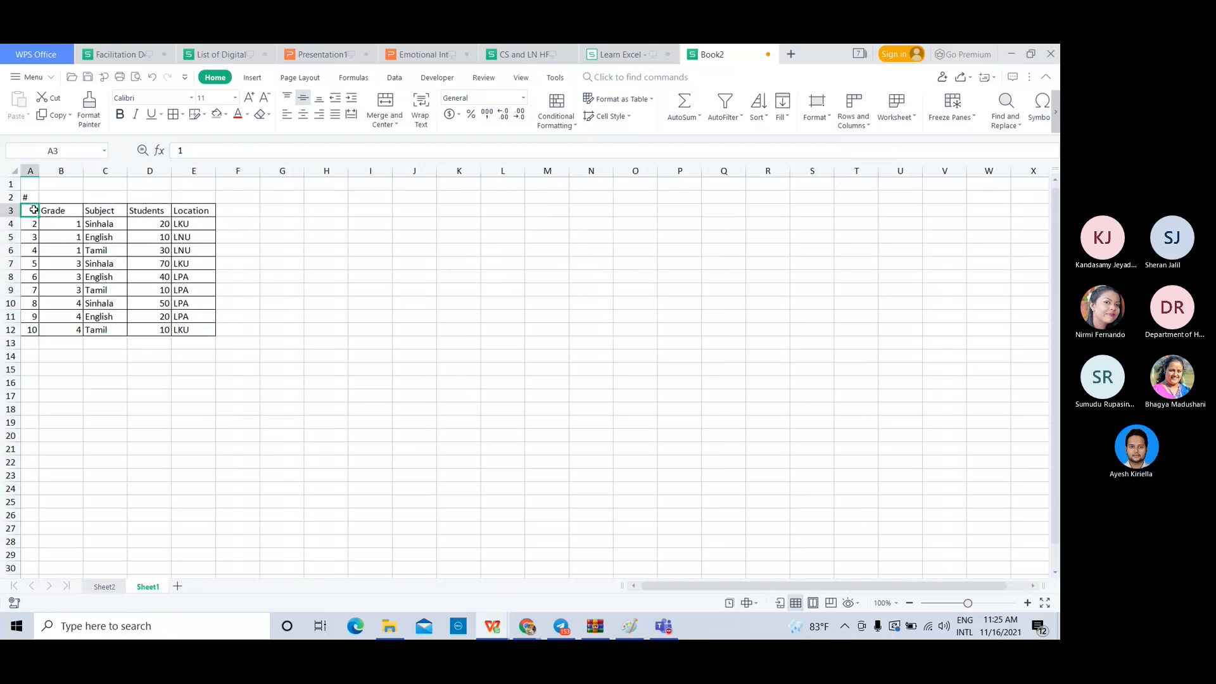
- Delete row 2 containing the stray # on Sheet1 and turn on AutoFilter for the table's header row
{"action": "left_click", "coordinate": [10, 197]}
{"action": "key", "text": "ctrl+minus"}
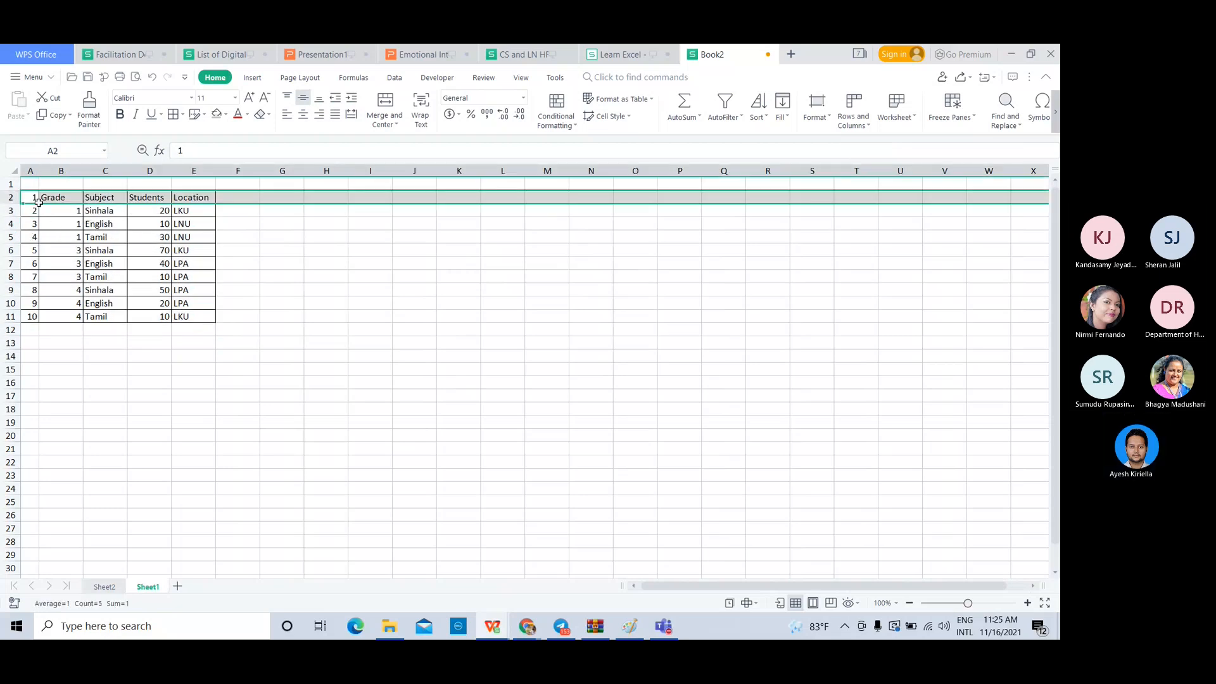
{"action": "key", "text": "ctrl+shift+l"}
{"action": "left_click", "coordinate": [280, 292]}
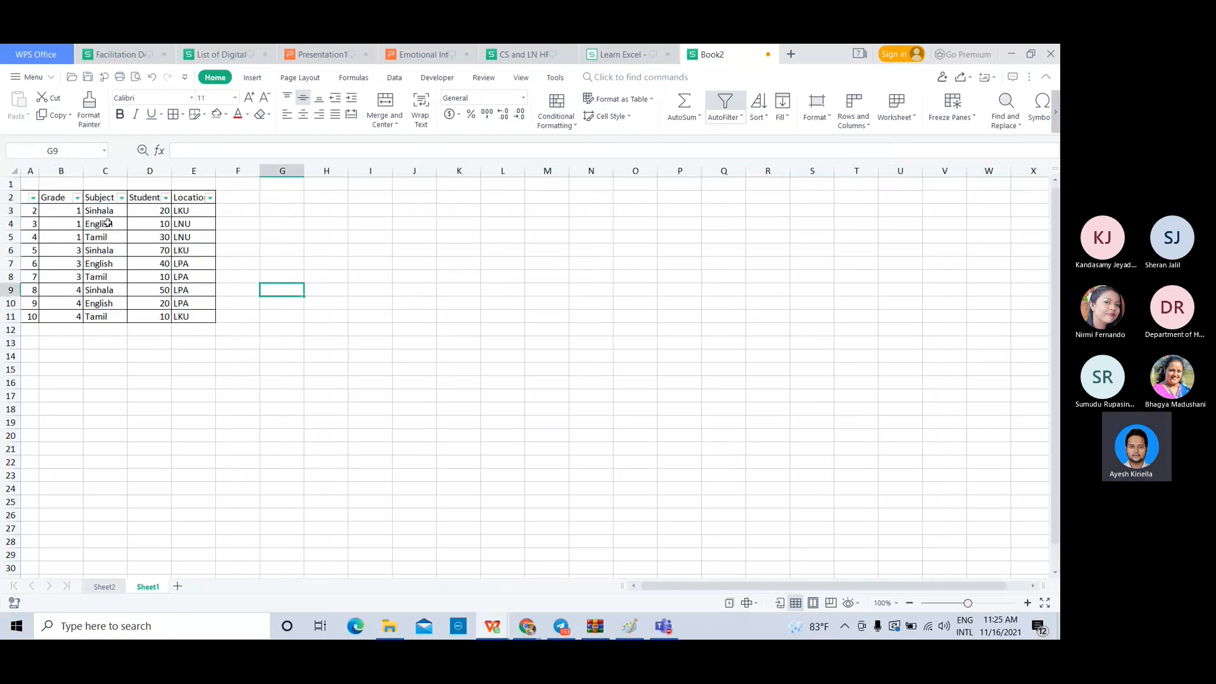
- Create another pivot table in a new worksheet from Sheet1 A2:E11, with Location in the rows and Students in the columns
{"action": "left_click_drag", "start_coordinate": [24, 198], "coordinate": [193, 315]}
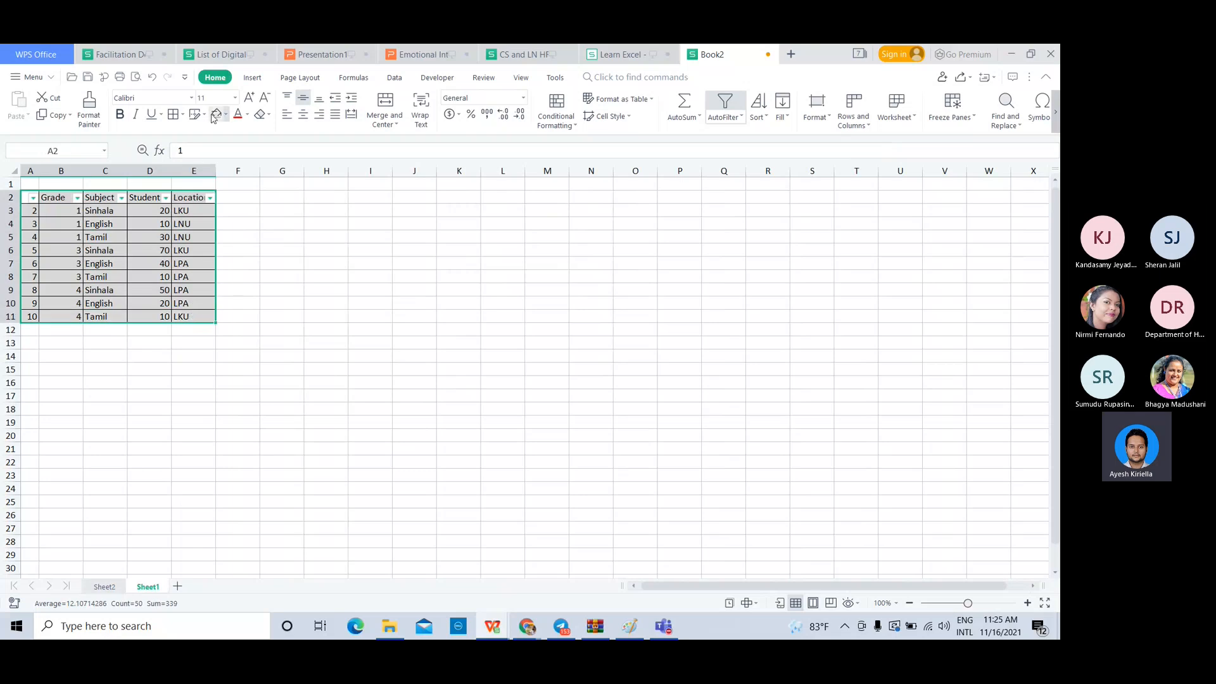
{"action": "left_click", "coordinate": [249, 78]}
{"action": "left_click", "coordinate": [24, 104]}
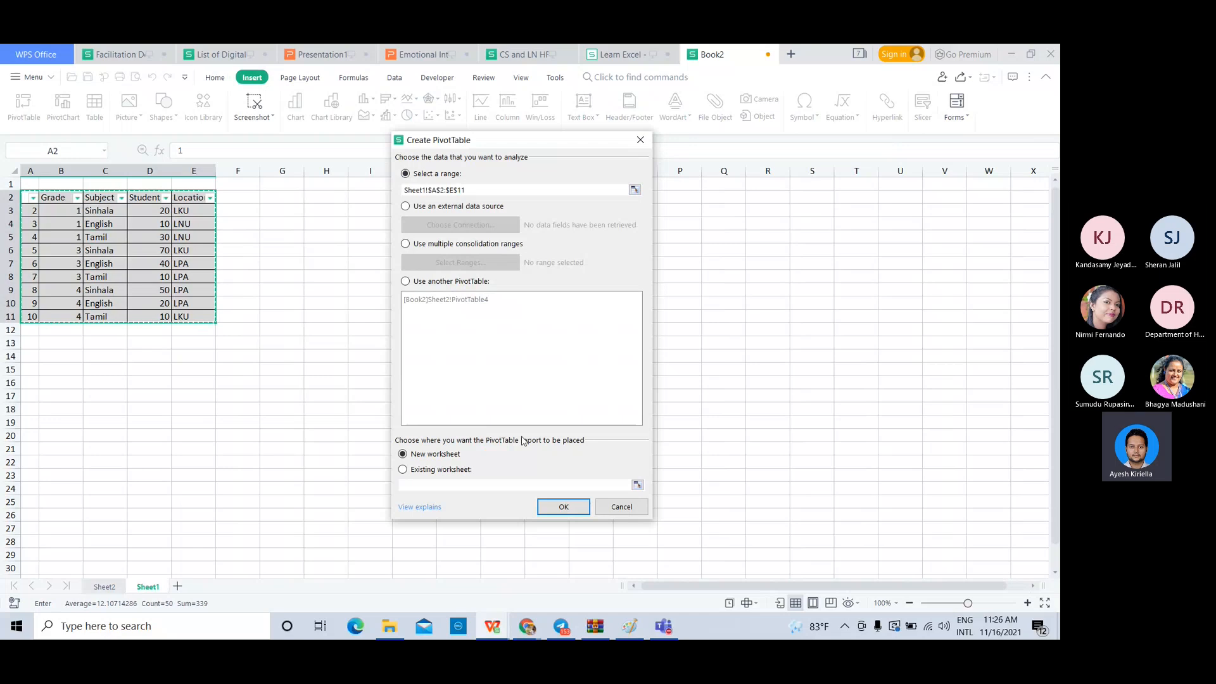
{"action": "left_click", "coordinate": [557, 507]}
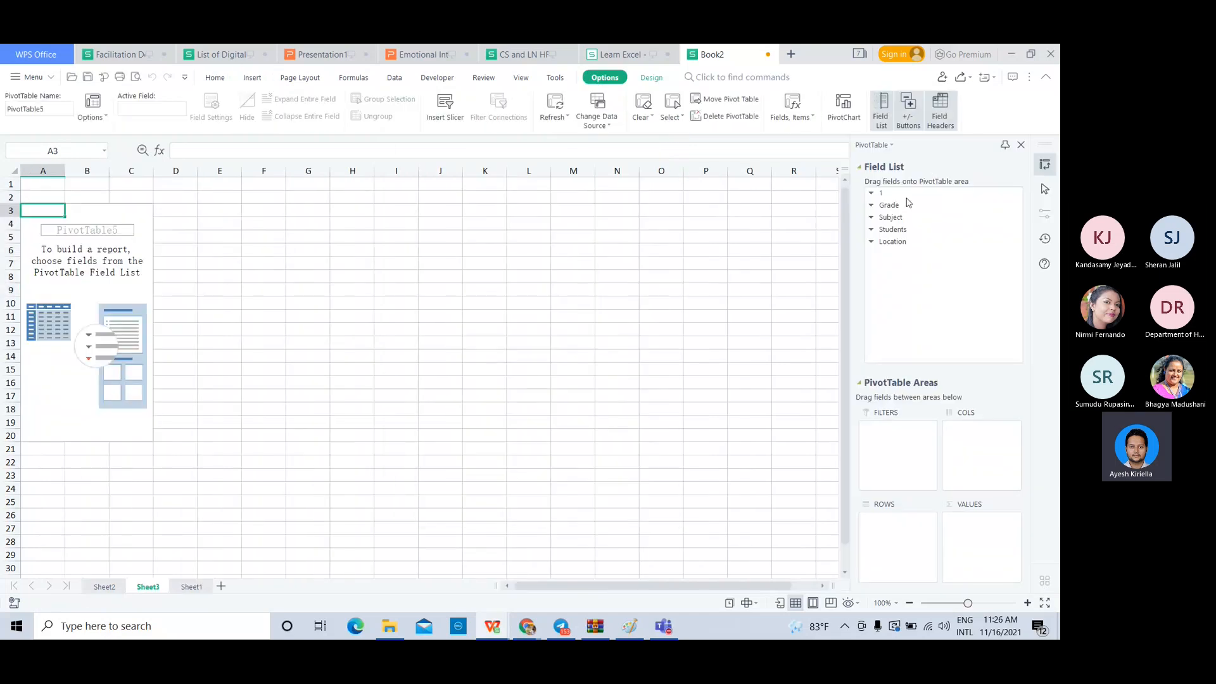
{"action": "left_click_drag", "start_coordinate": [894, 241], "coordinate": [907, 540]}
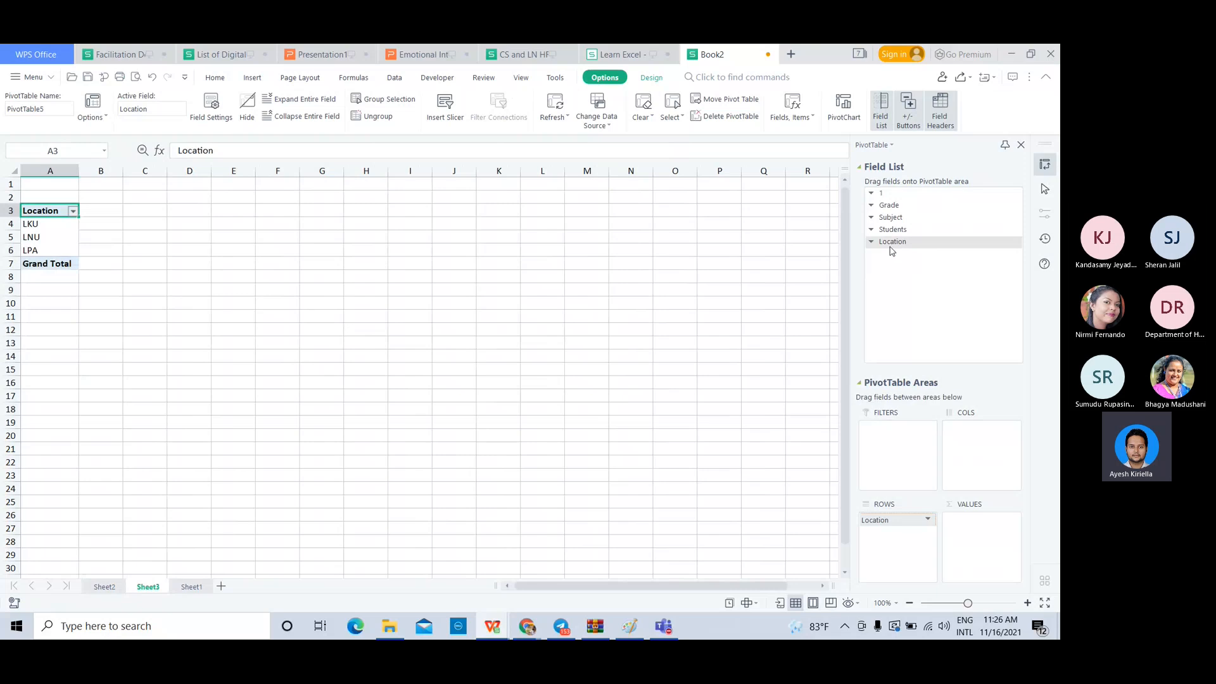
{"action": "left_click_drag", "start_coordinate": [907, 231], "coordinate": [984, 445]}
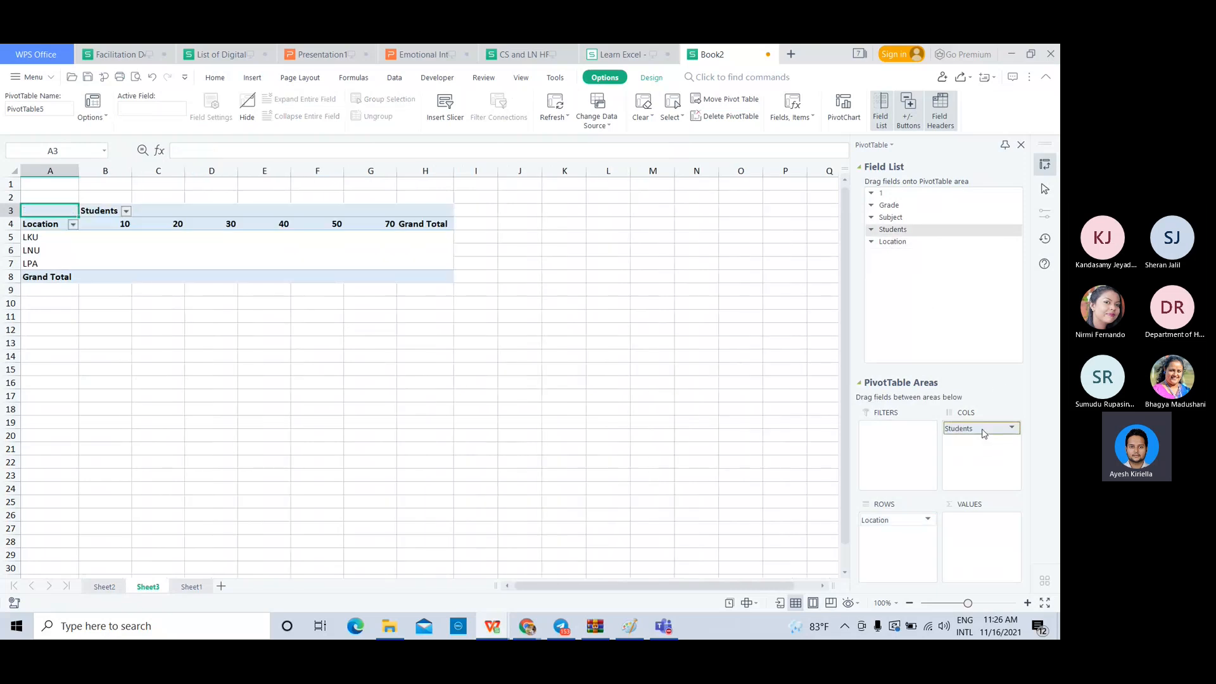
- Move the Students field from the pivot table's columns to its values so students are summed by Location
{"action": "left_click", "coordinate": [989, 432]}
{"action": "left_click_drag", "start_coordinate": [990, 439], "coordinate": [998, 532]}
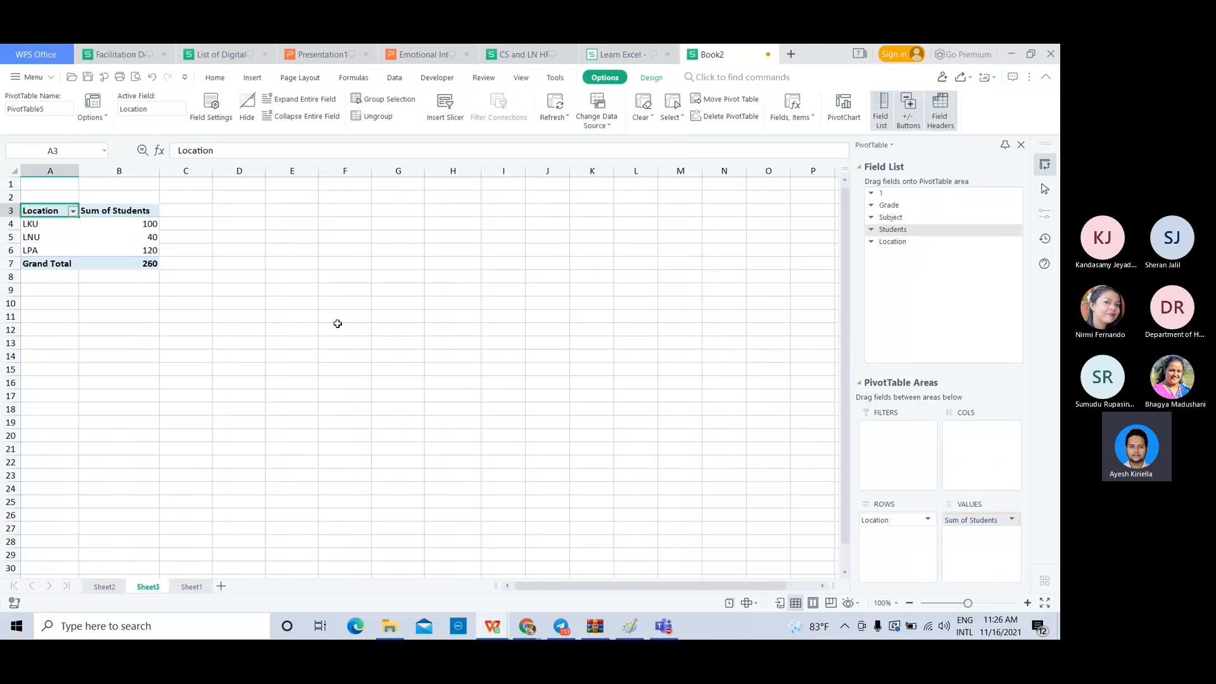
{"action": "left_click", "coordinate": [140, 214]}
{"action": "left_click", "coordinate": [122, 231]}
{"action": "left_click", "coordinate": [123, 235]}
{"action": "left_click", "coordinate": [97, 224]}
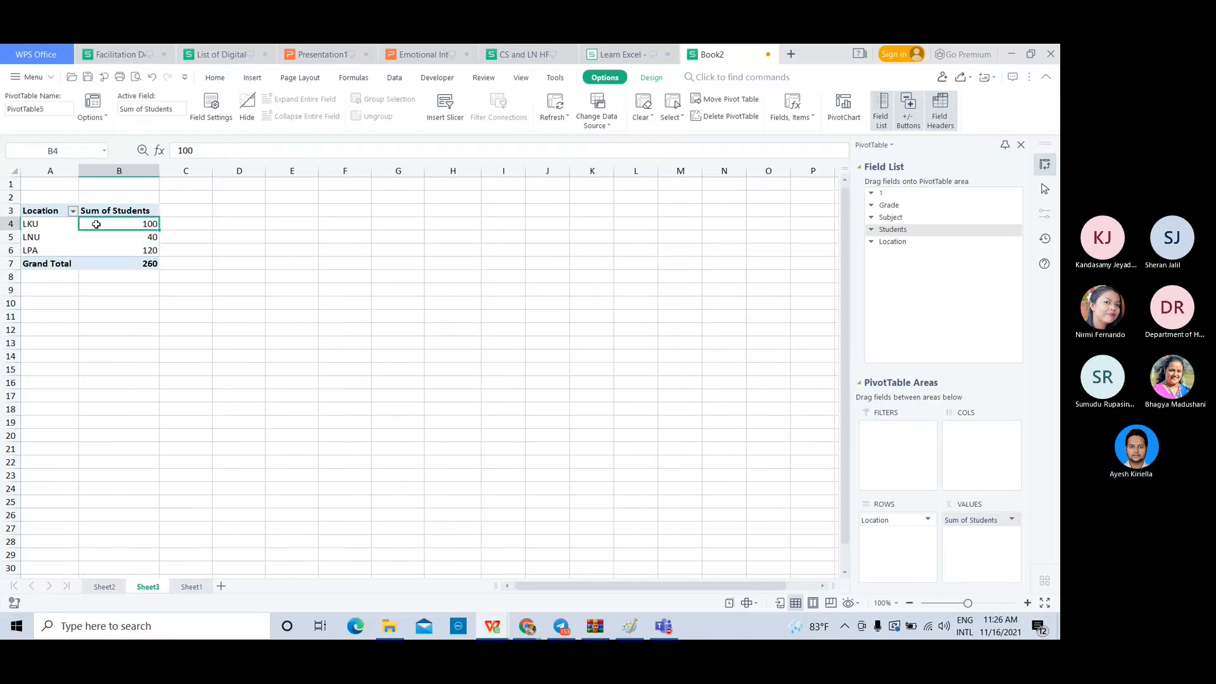
{"action": "left_click", "coordinate": [55, 224]}
{"action": "left_click", "coordinate": [49, 232]}
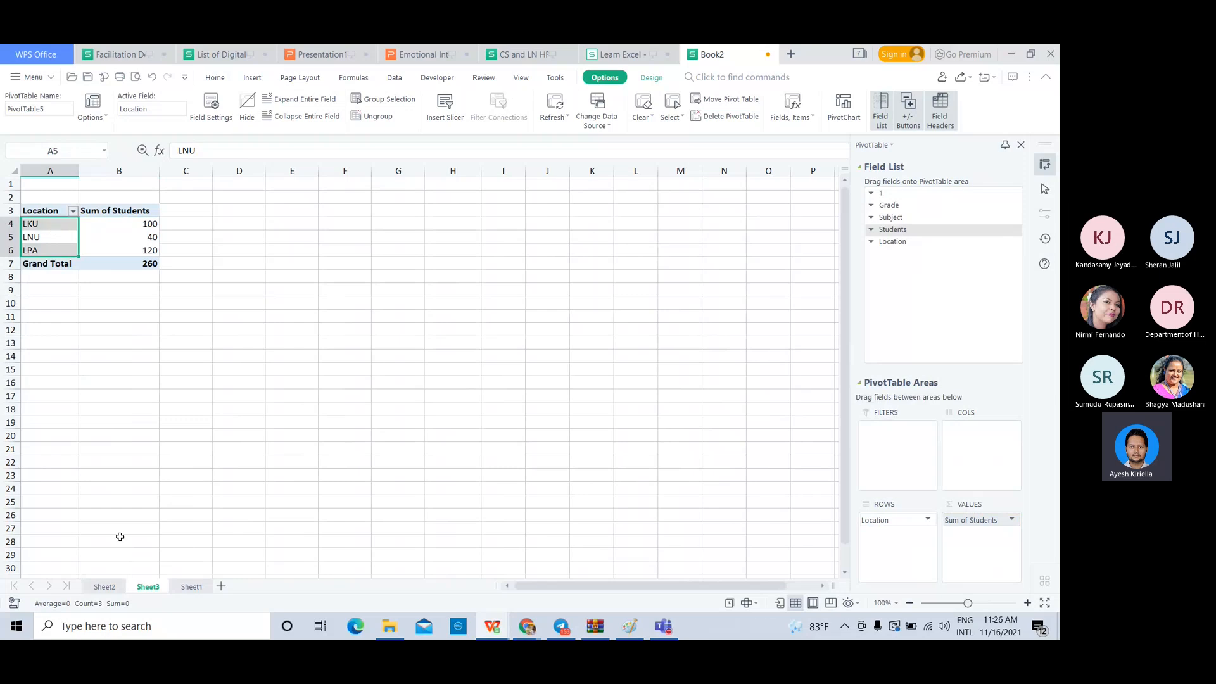
- Compare the student sums per location in Sheet3's pivot table with the source rows on Sheet1
{"action": "left_click", "coordinate": [105, 587]}
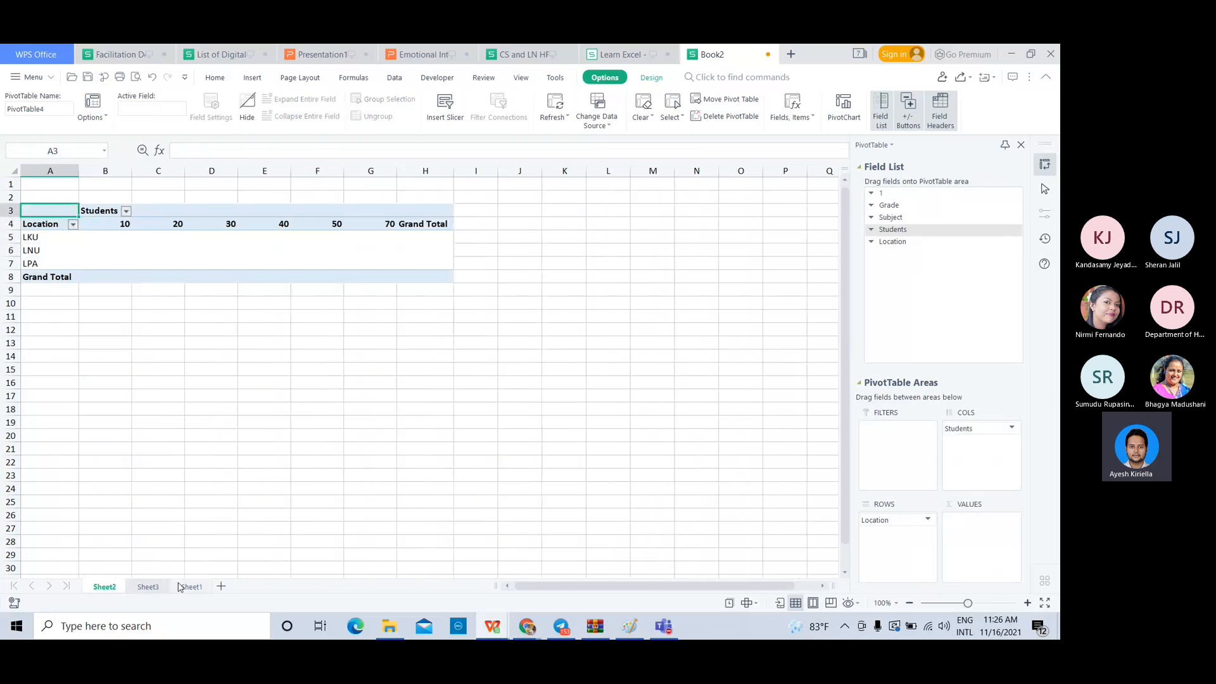
{"action": "left_click", "coordinate": [191, 586]}
{"action": "left_click", "coordinate": [240, 275]}
{"action": "left_click", "coordinate": [200, 217]}
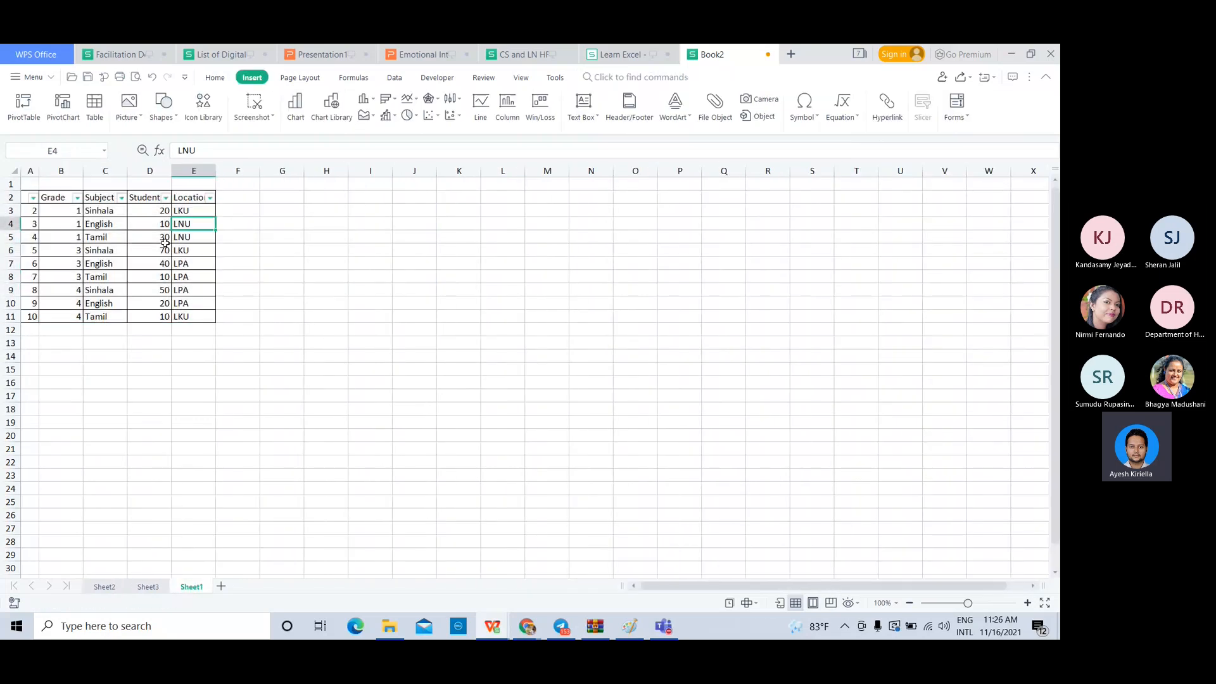
{"action": "left_click", "coordinate": [182, 276]}
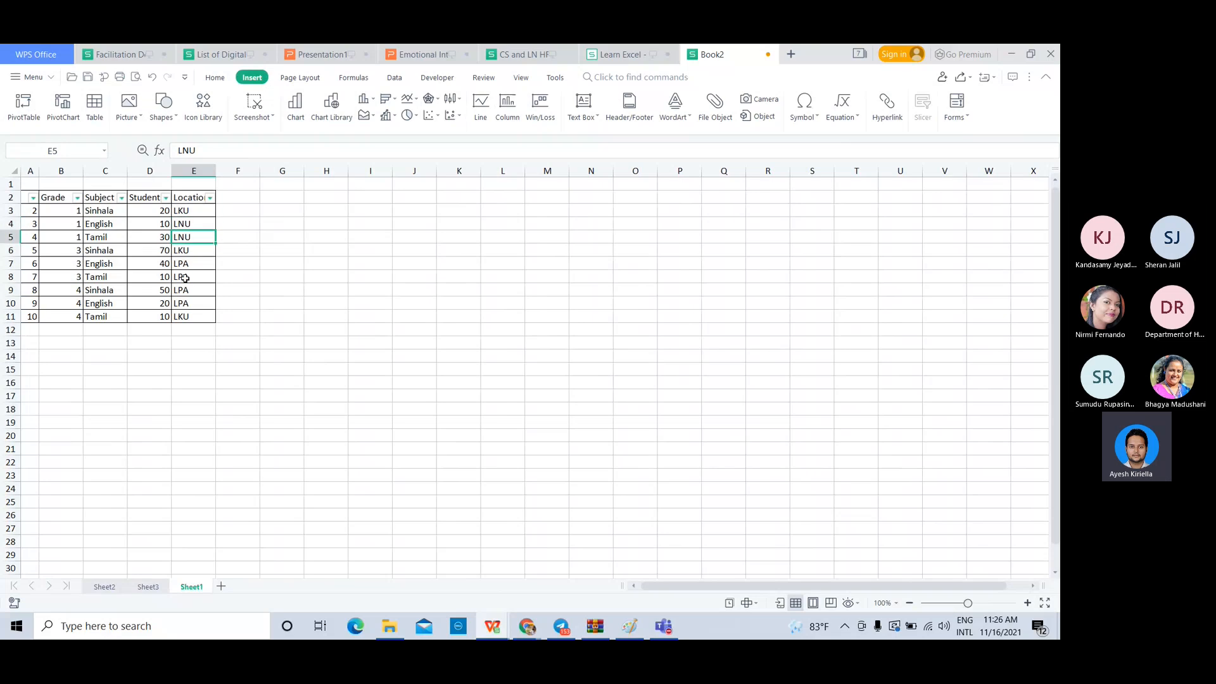
{"action": "left_click", "coordinate": [149, 585]}
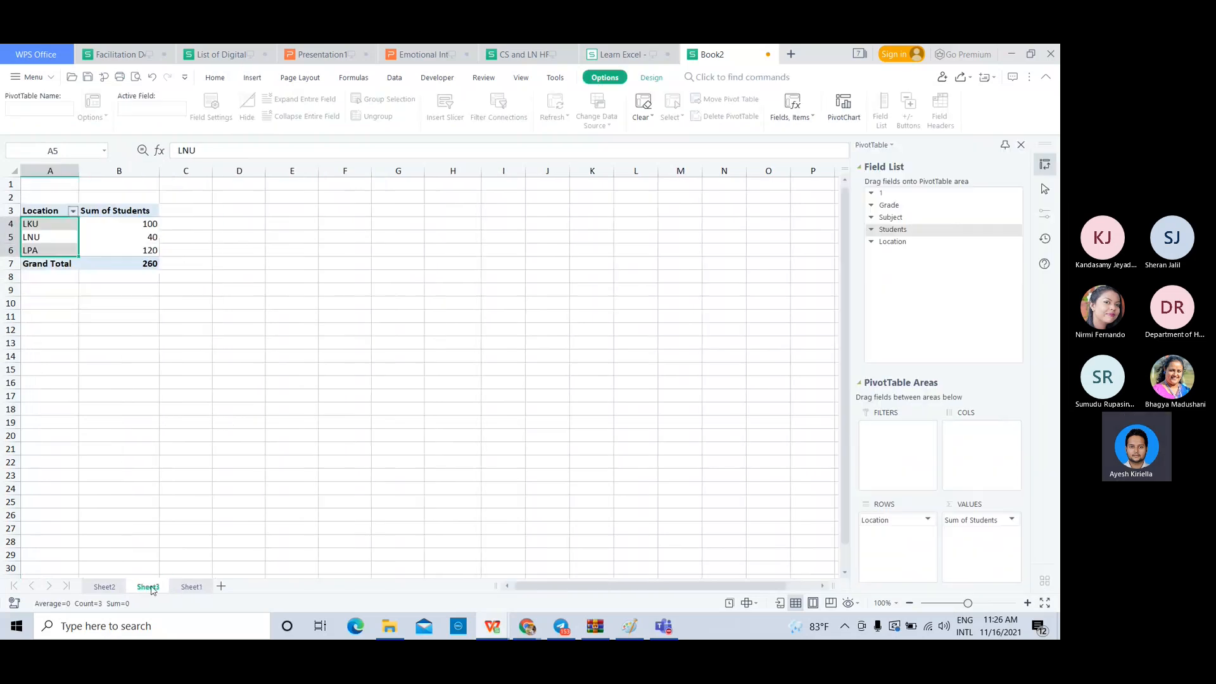
{"action": "left_click", "coordinate": [621, 396]}
{"action": "left_click", "coordinate": [48, 252]}
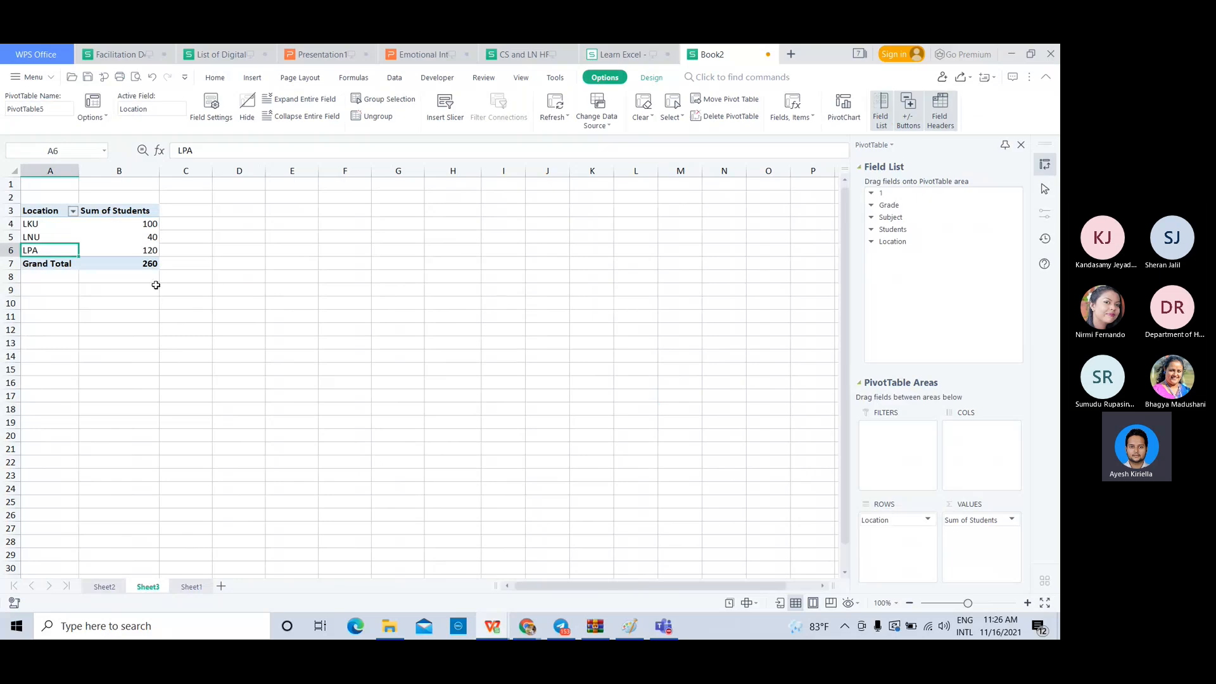
{"action": "left_click", "coordinate": [131, 223]}
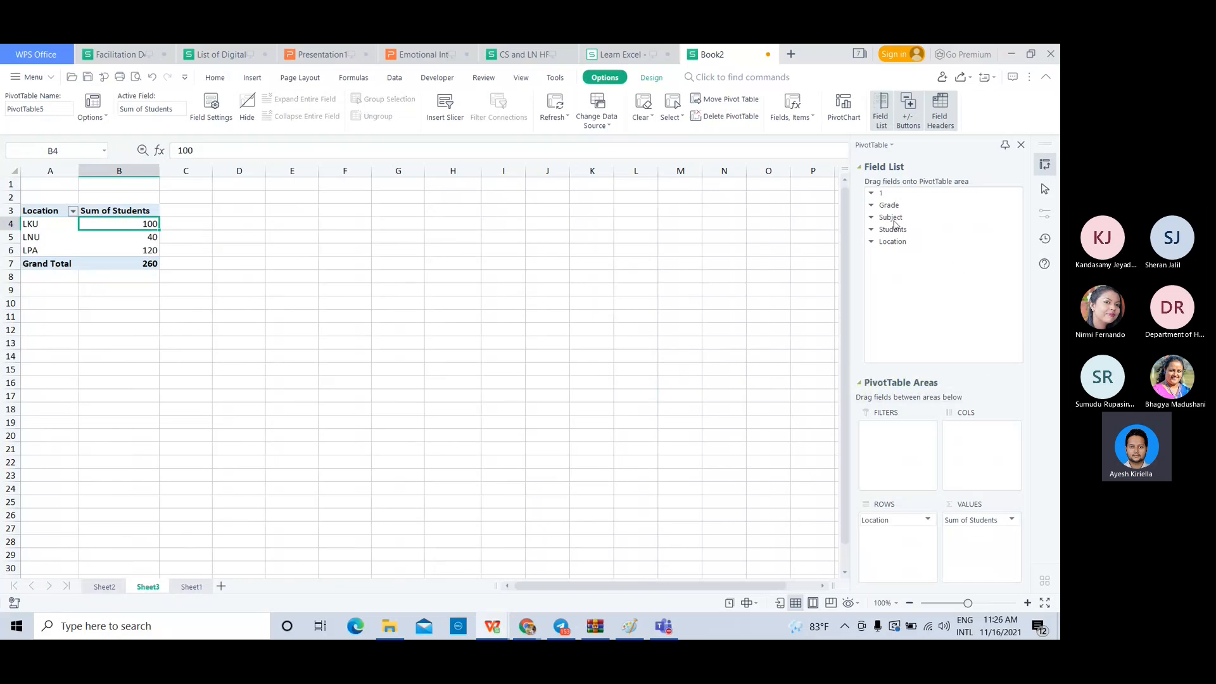
- Add the Subject field to the pivot table's columns to break the student sums down by subject
{"action": "left_click_drag", "start_coordinate": [894, 220], "coordinate": [983, 437]}
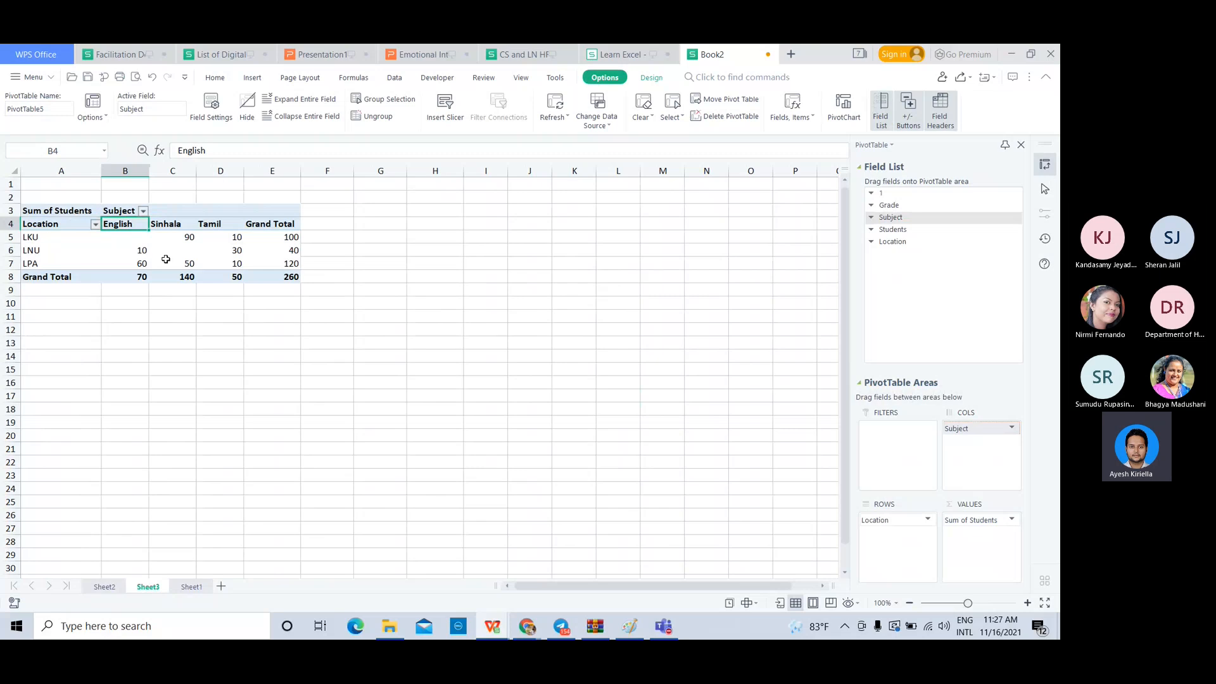
{"action": "left_click", "coordinate": [52, 224]}
{"action": "left_click", "coordinate": [58, 239]}
{"action": "left_click", "coordinate": [108, 238]}
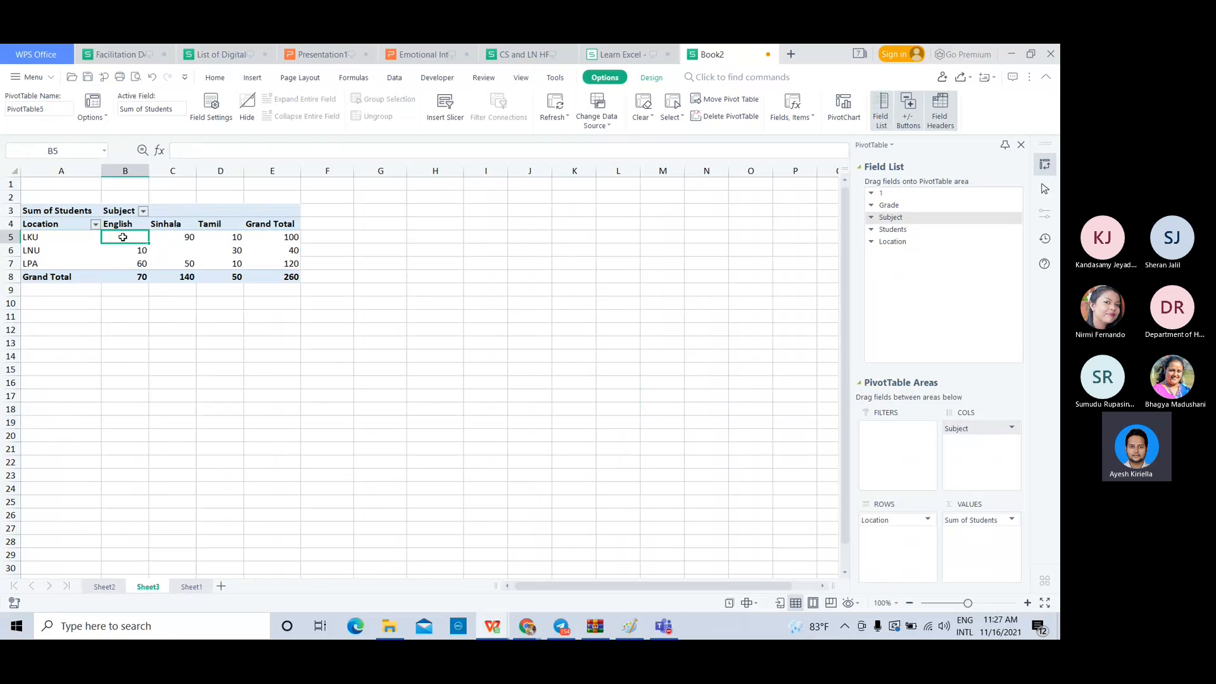
{"action": "left_click", "coordinate": [176, 235]}
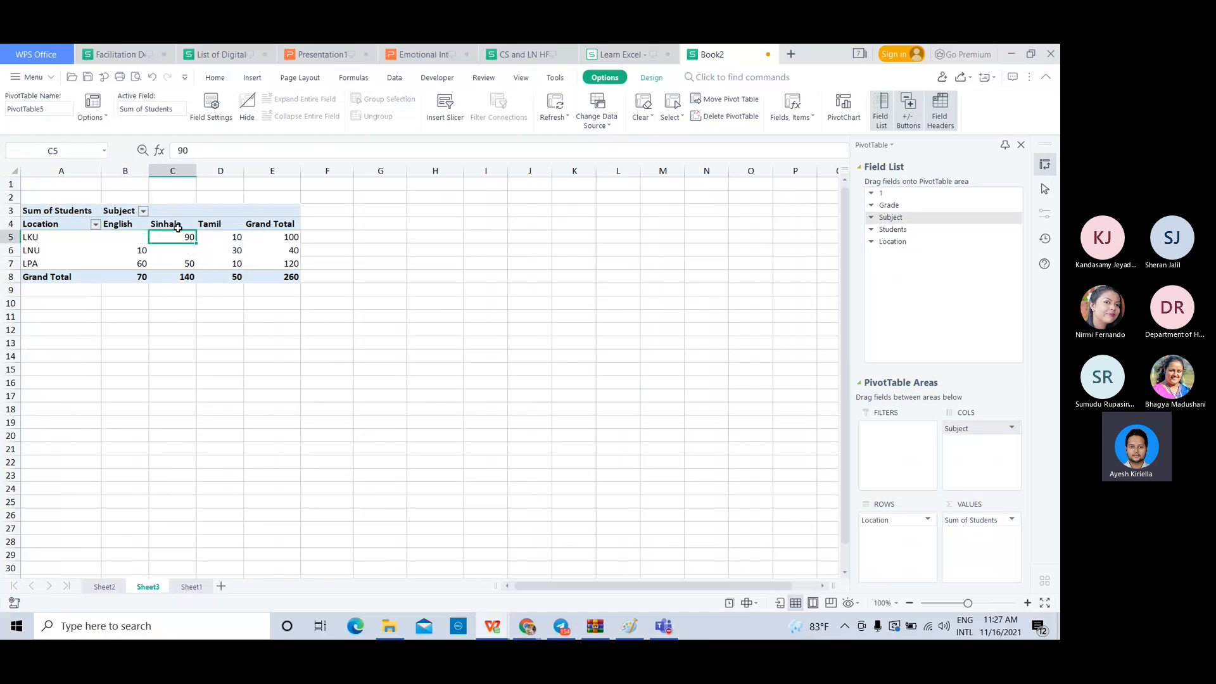
{"action": "left_click", "coordinate": [220, 233]}
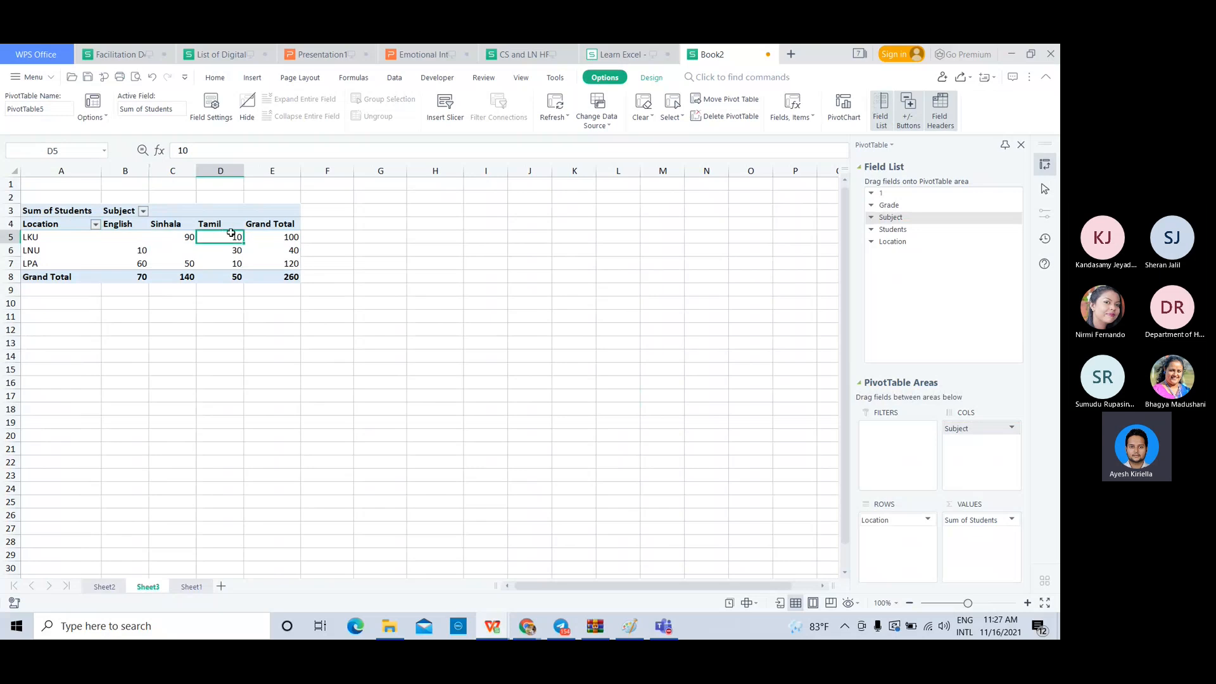
{"action": "left_click", "coordinate": [268, 237]}
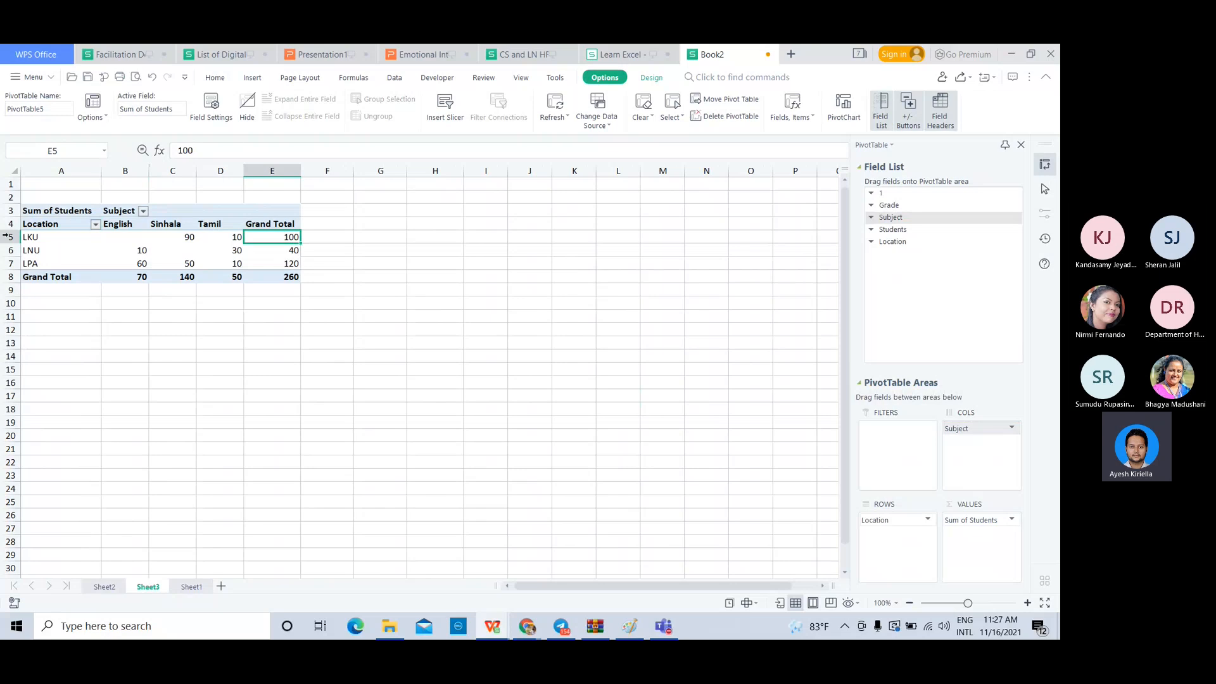
{"action": "left_click", "coordinate": [286, 248]}
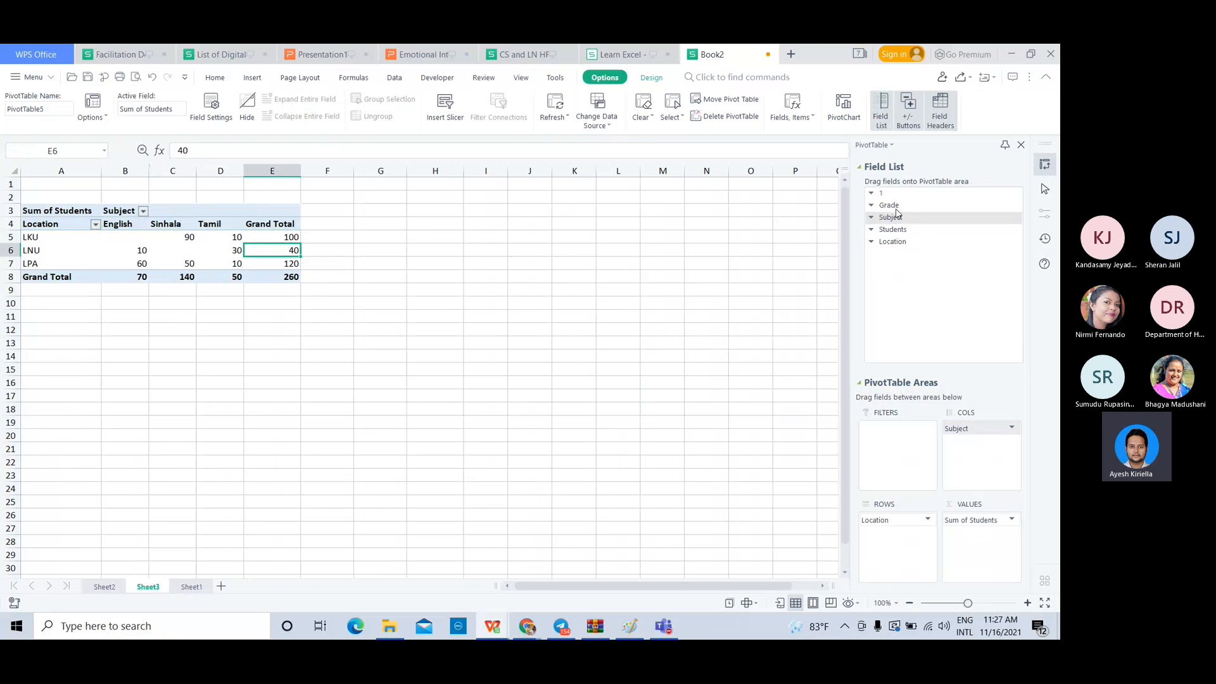
- Add the Grade field to the pivot table's rows beneath Location
{"action": "left_click_drag", "start_coordinate": [890, 206], "coordinate": [913, 532]}
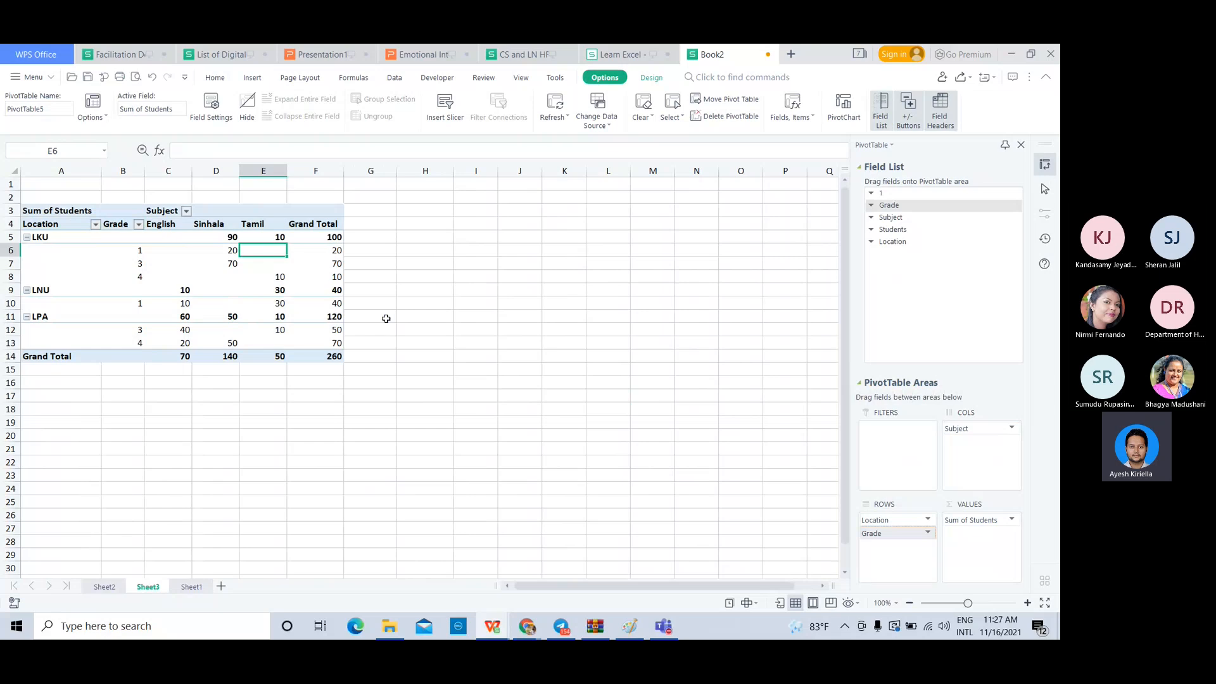
{"action": "left_click", "coordinate": [54, 231]}
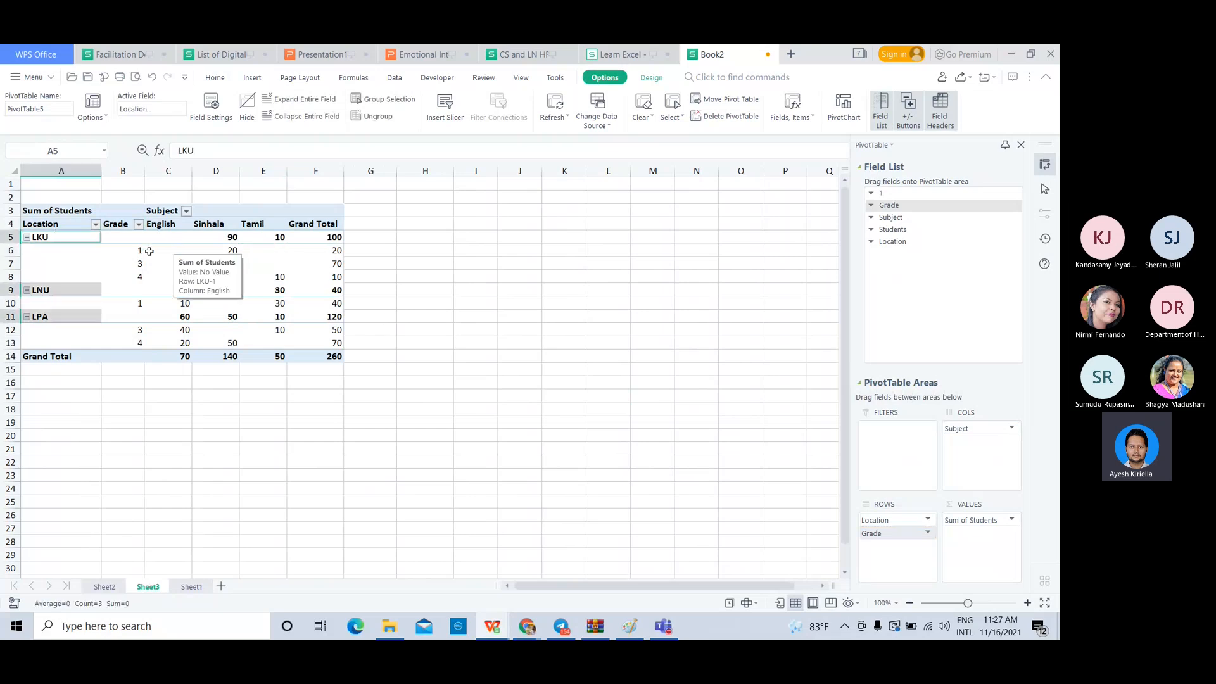
{"action": "left_click", "coordinate": [128, 253]}
- Examine the LKU student sums by grade and subject, including the grand total column
{"action": "key", "text": "Right"}
{"action": "key", "text": "Right"}
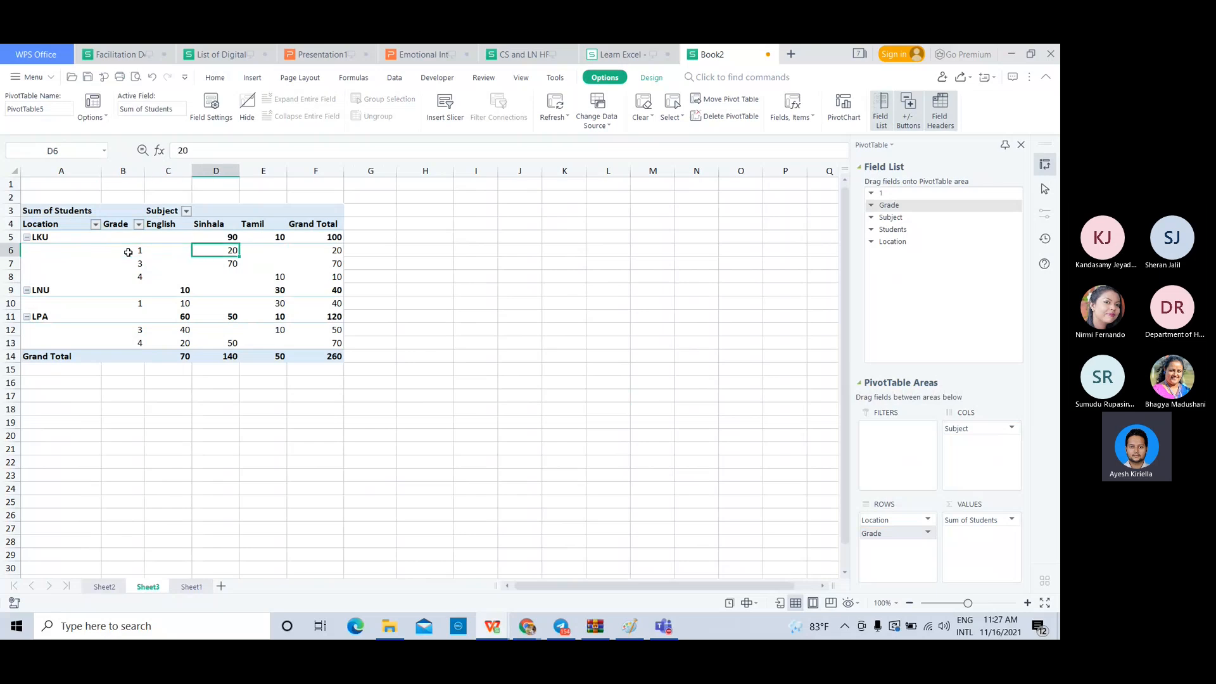
{"action": "key", "text": "Down"}
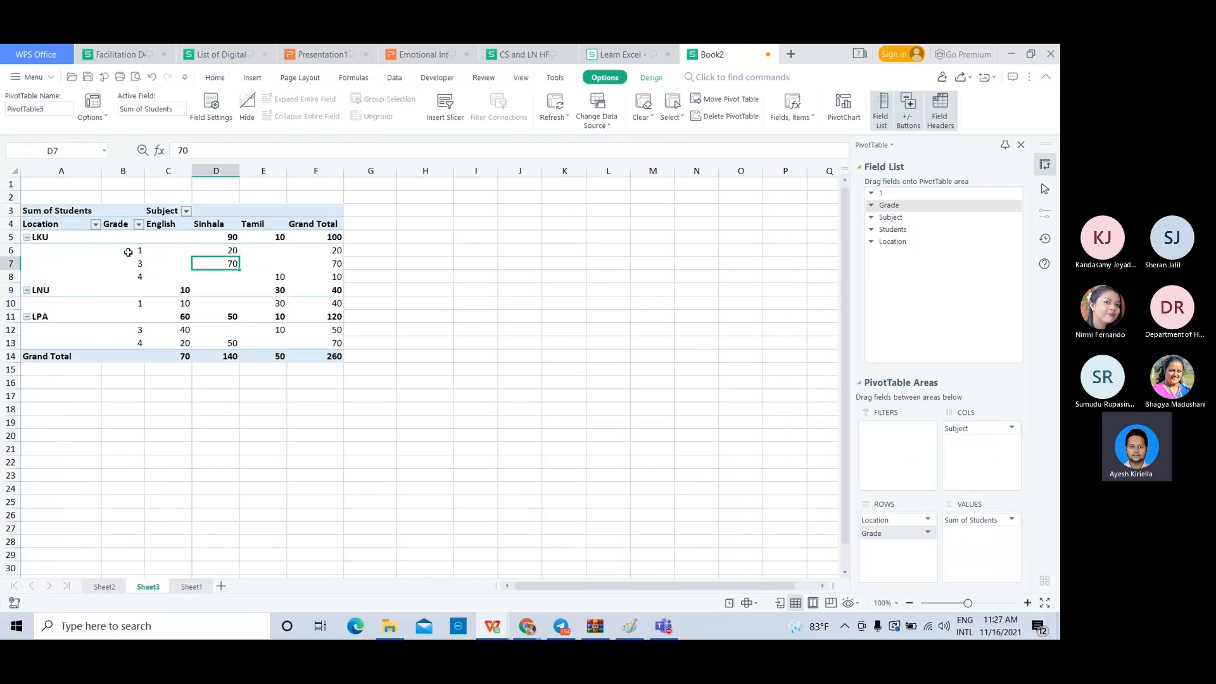
{"action": "key", "text": "Left"}
{"action": "key", "text": "Left"}
{"action": "key", "text": "Right"}
{"action": "key", "text": "Right"}
{"action": "key", "text": "Down"}
{"action": "key", "text": "Left"}
{"action": "key", "text": "Left"}
{"action": "key", "text": "Right"}
{"action": "key", "text": "Right"}
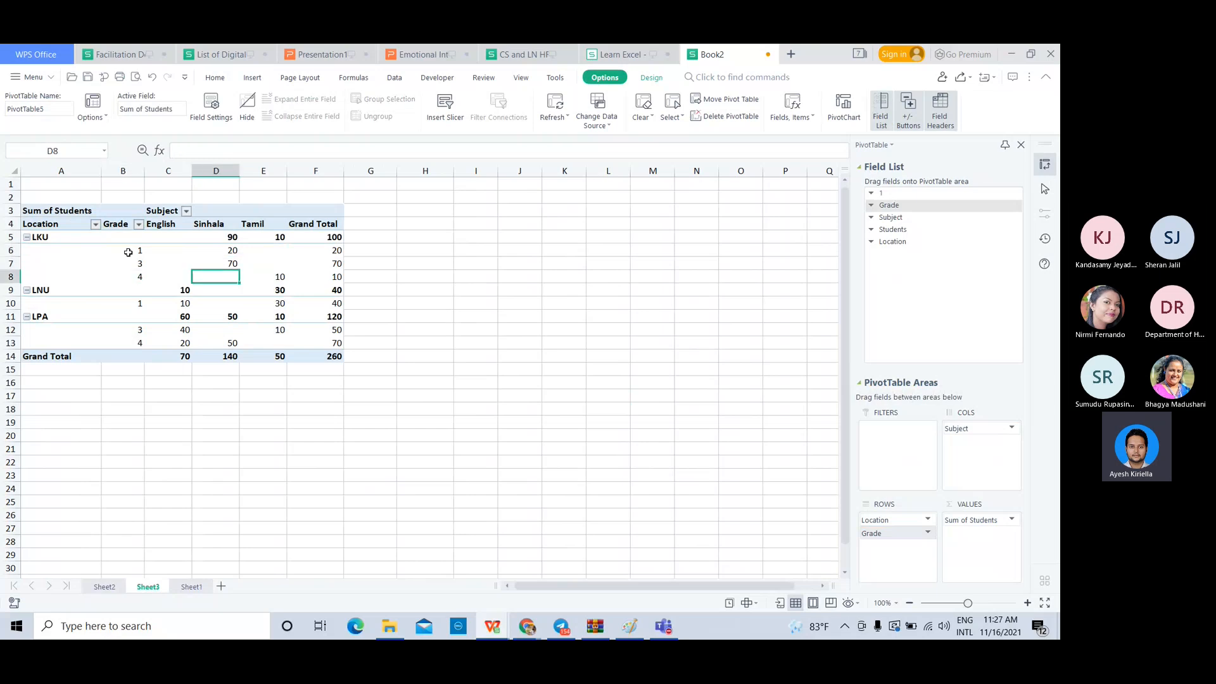
{"action": "key", "text": "Right"}
{"action": "key", "text": "Right"}
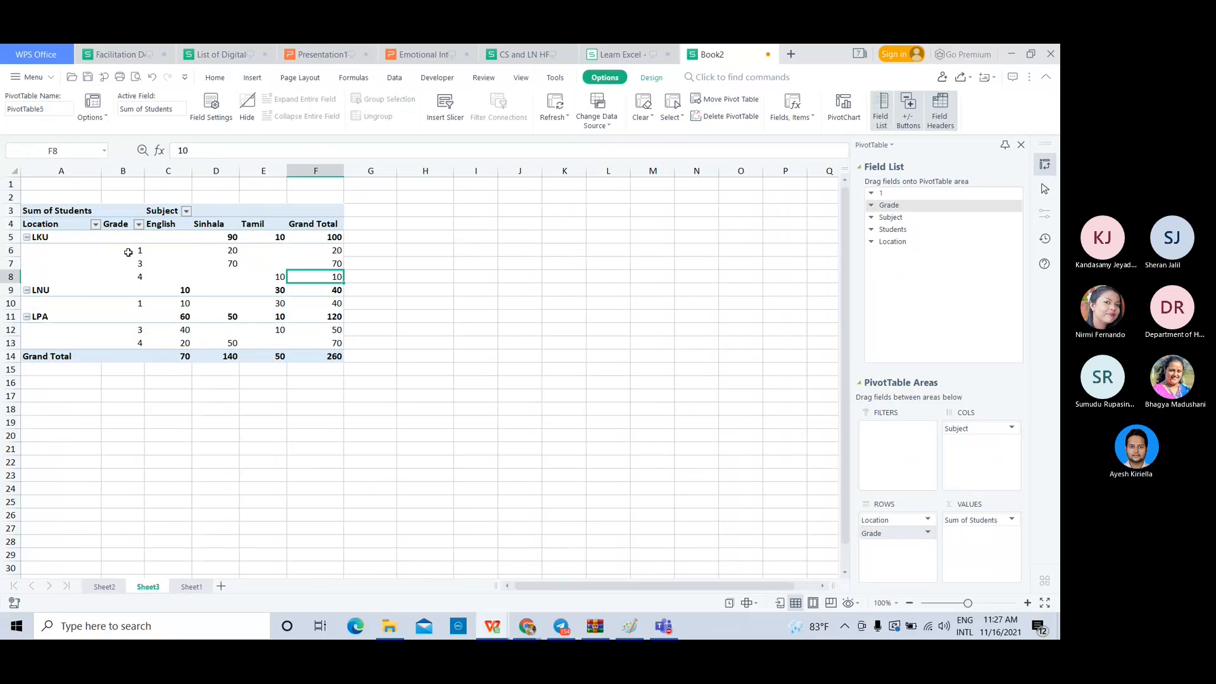
{"action": "key", "text": "Up"}
{"action": "key", "text": "Up"}
{"action": "key", "text": "Up"}
{"action": "key", "text": "Up"}
{"action": "key", "text": "Down"}
{"action": "key", "text": "Down"}
{"action": "key", "text": "Down"}
{"action": "key", "text": "Down"}
{"action": "key", "text": "Down"}
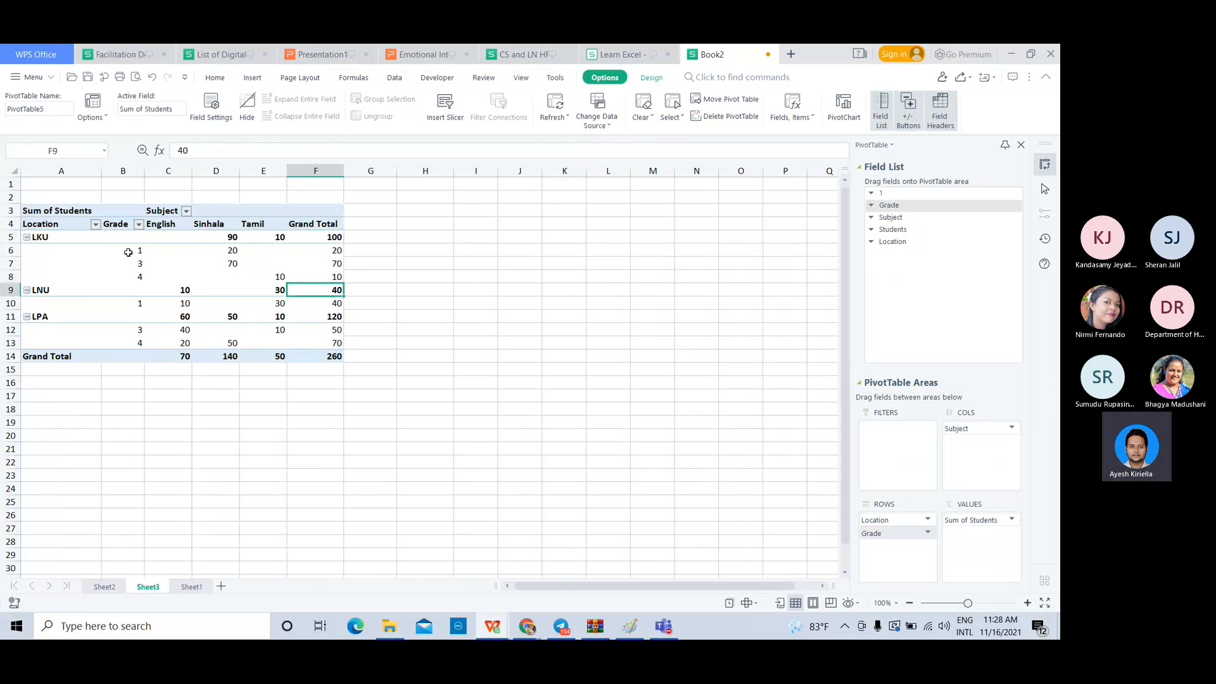
- Examine the LNU student sums by grade and subject, then the LPA subtotals
{"action": "key", "text": "Left"}
{"action": "key", "text": "Left"}
{"action": "key", "text": "Left"}
{"action": "key", "text": "Left"}
{"action": "key", "text": "Down"}
{"action": "key", "text": "Left"}
{"action": "key", "text": "Down"}
{"action": "key", "text": "Up"}
{"action": "key", "text": "Right"}
{"action": "key", "text": "Right"}
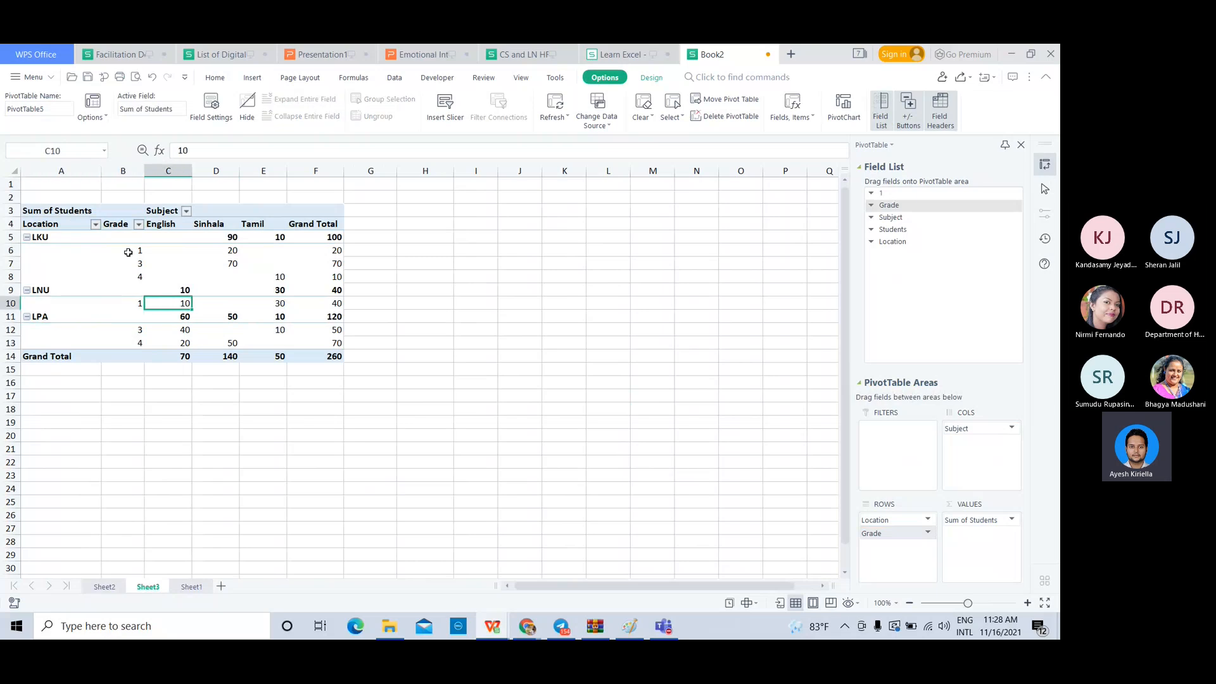
{"action": "key", "text": "Right"}
{"action": "key", "text": "Right"}
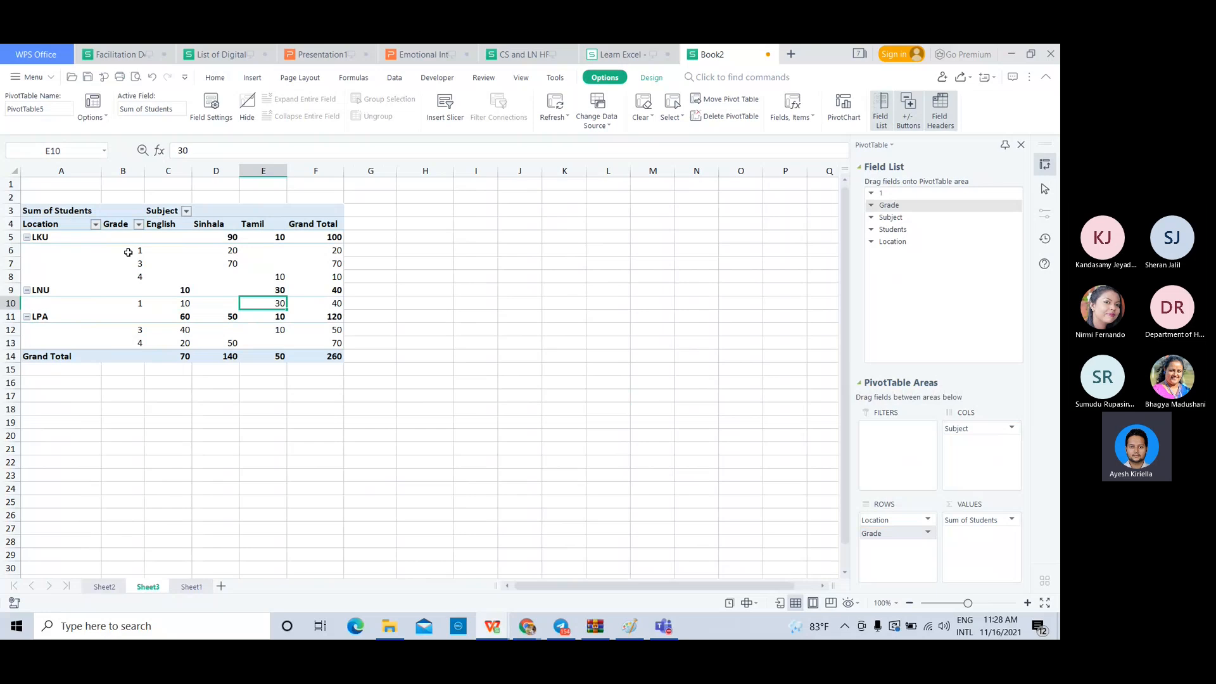
{"action": "key", "text": "Right"}
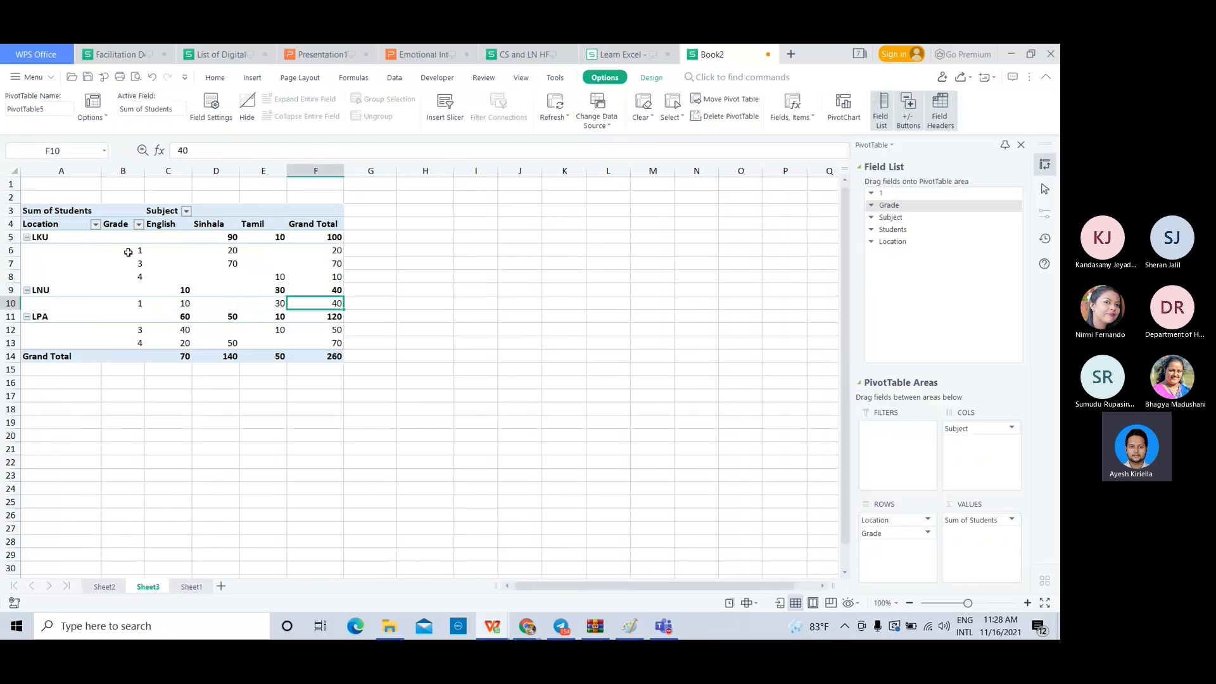
{"action": "key", "text": "Up"}
{"action": "key", "text": "Down"}
{"action": "key", "text": "Down"}
{"action": "key", "text": "Left"}
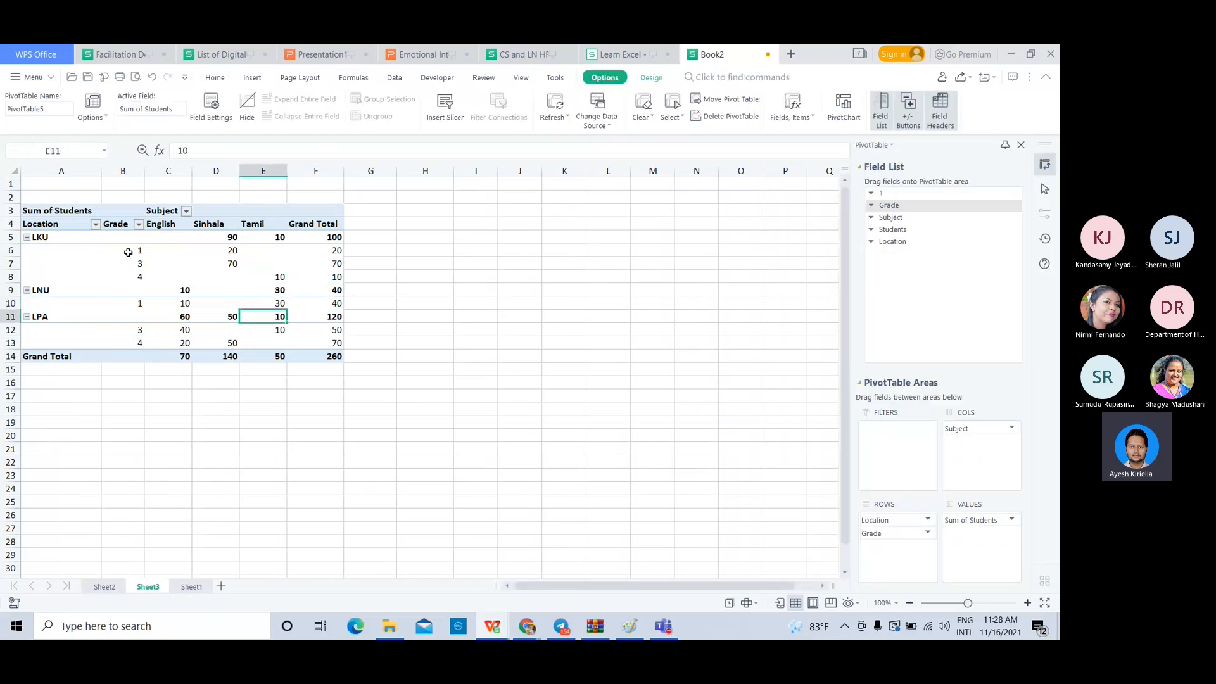
{"action": "key", "text": "Left"}
{"action": "key", "text": "Left"}
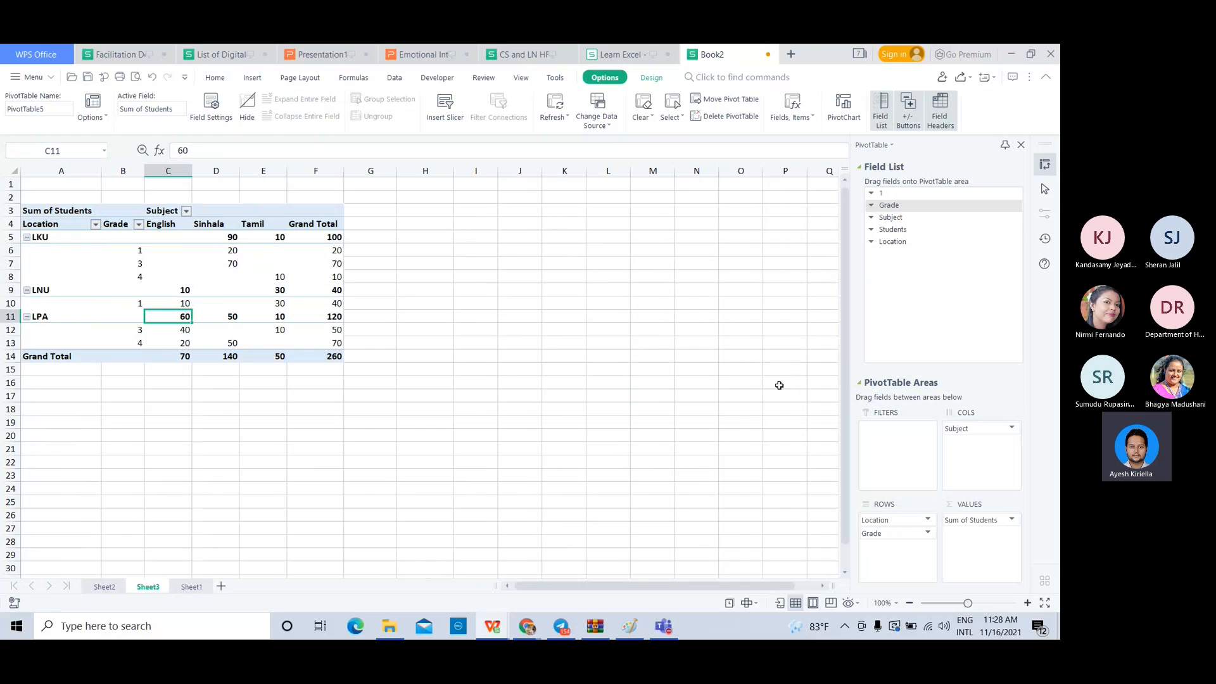
- Check the Grade 3 entries in Sheet1's table against the grade and location breakdown in Sheet3's pivot table
{"action": "left_click", "coordinate": [191, 587]}
{"action": "left_click", "coordinate": [152, 255]}
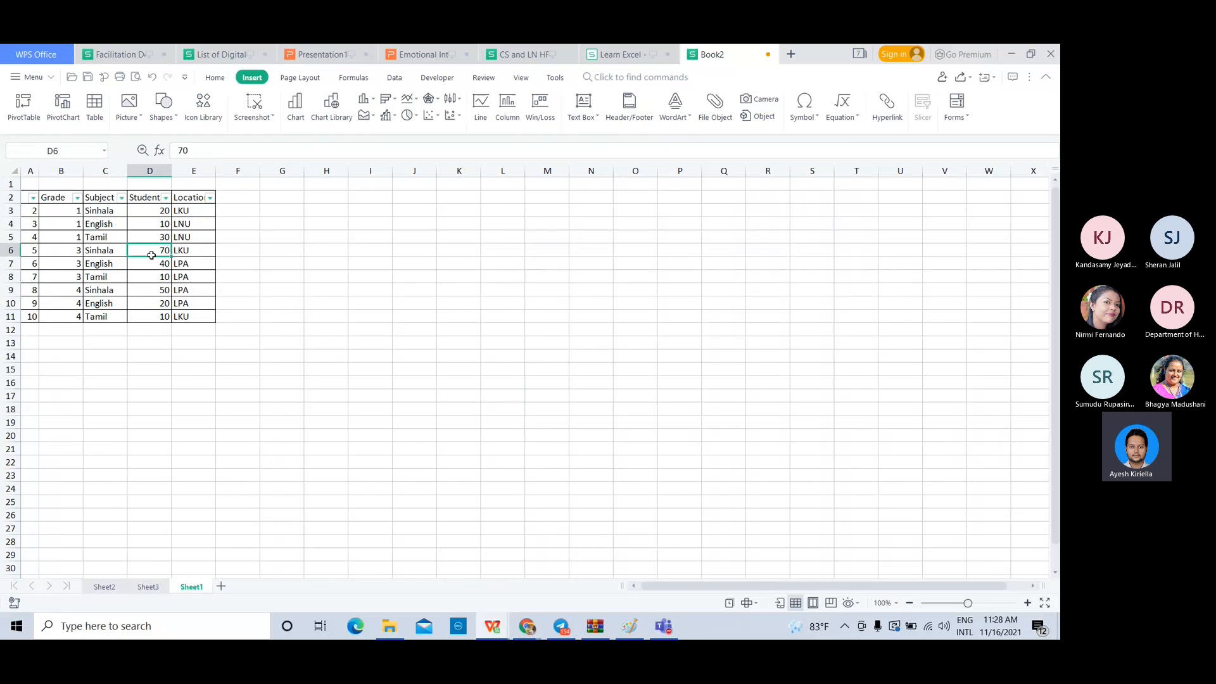
{"action": "left_click", "coordinate": [98, 254]}
{"action": "left_click", "coordinate": [149, 266]}
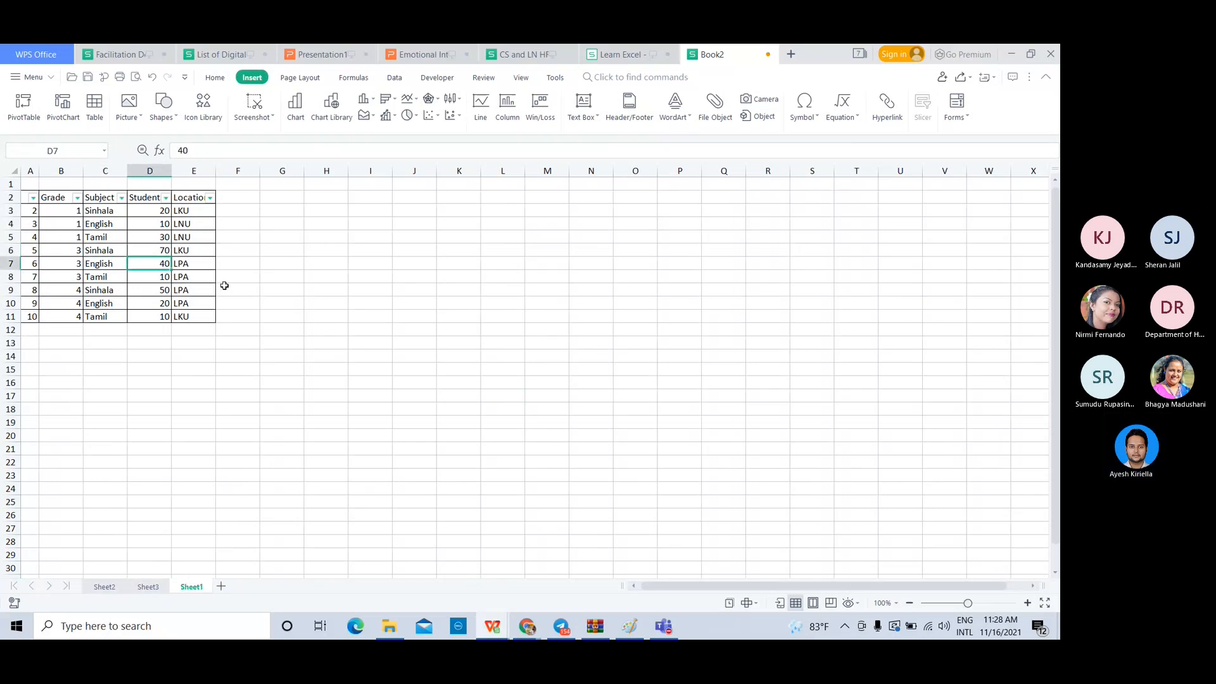
{"action": "left_click", "coordinate": [148, 586]}
{"action": "left_click", "coordinate": [374, 474]}
{"action": "left_click", "coordinate": [332, 353]}
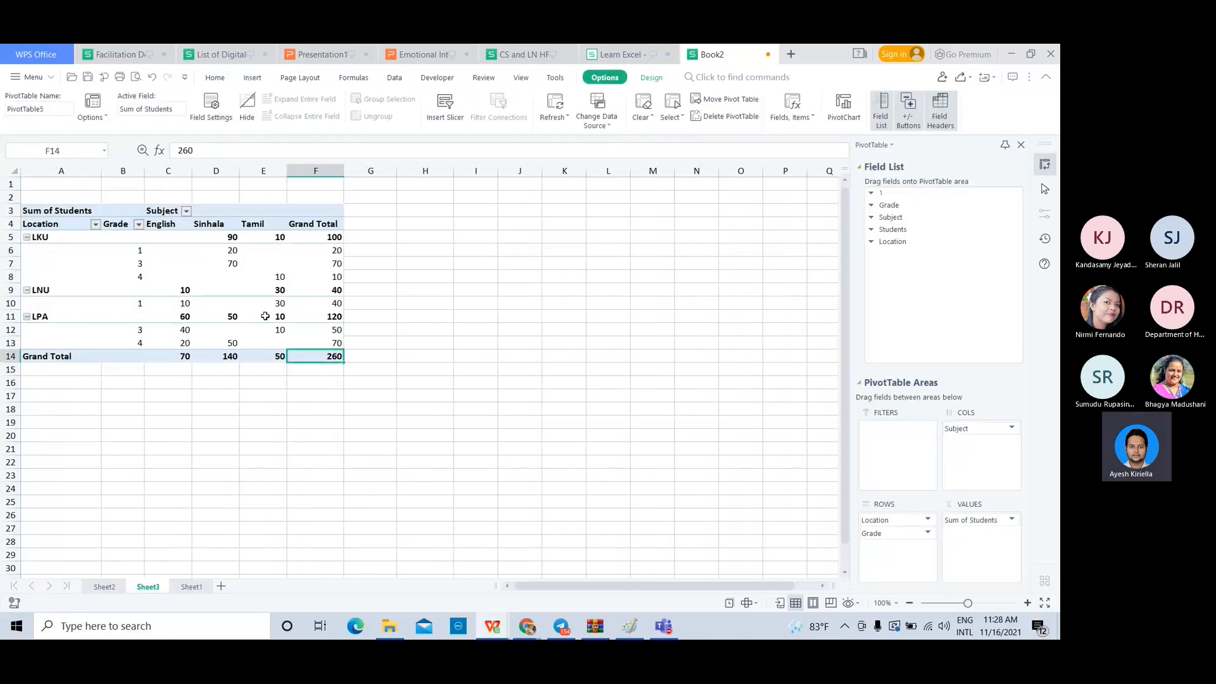
{"action": "left_click", "coordinate": [265, 316]}
{"action": "left_click", "coordinate": [111, 250]}
{"action": "left_click", "coordinate": [64, 266]}
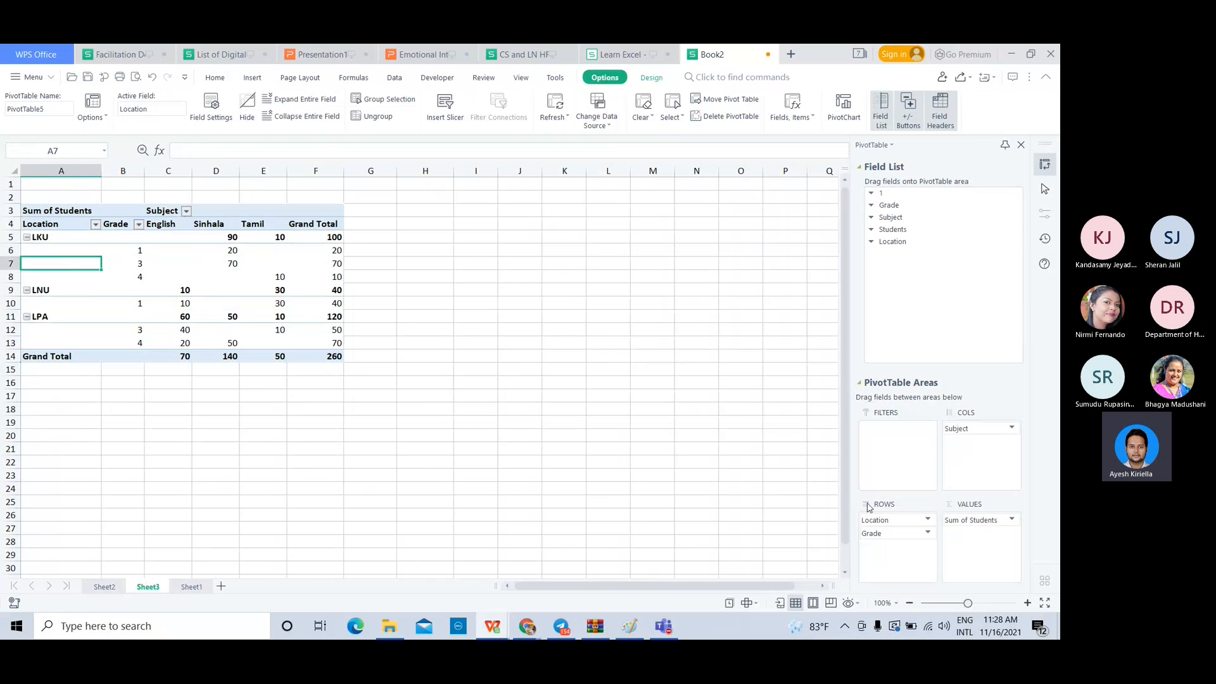
- Remove Location, Grade, Subject and Sum of Students from Sheet3's pivot table and return to Sheet1
{"action": "left_click_drag", "start_coordinate": [886, 519], "coordinate": [912, 297]}
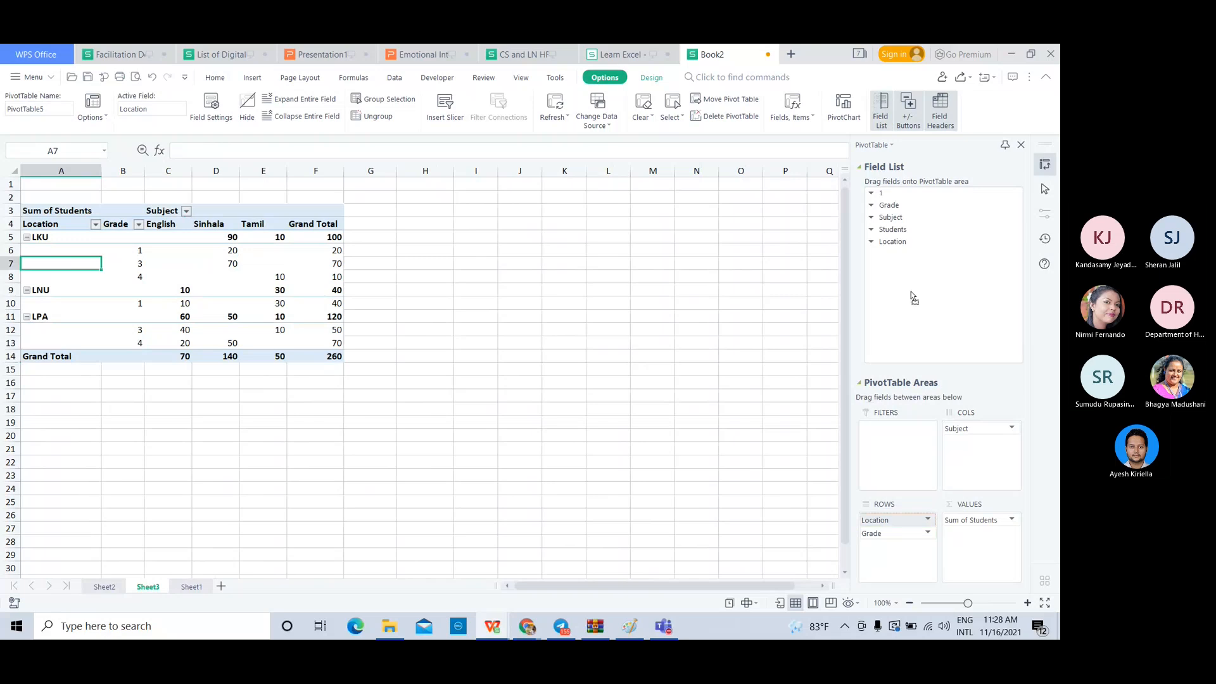
{"action": "left_click_drag", "start_coordinate": [902, 527], "coordinate": [937, 259]}
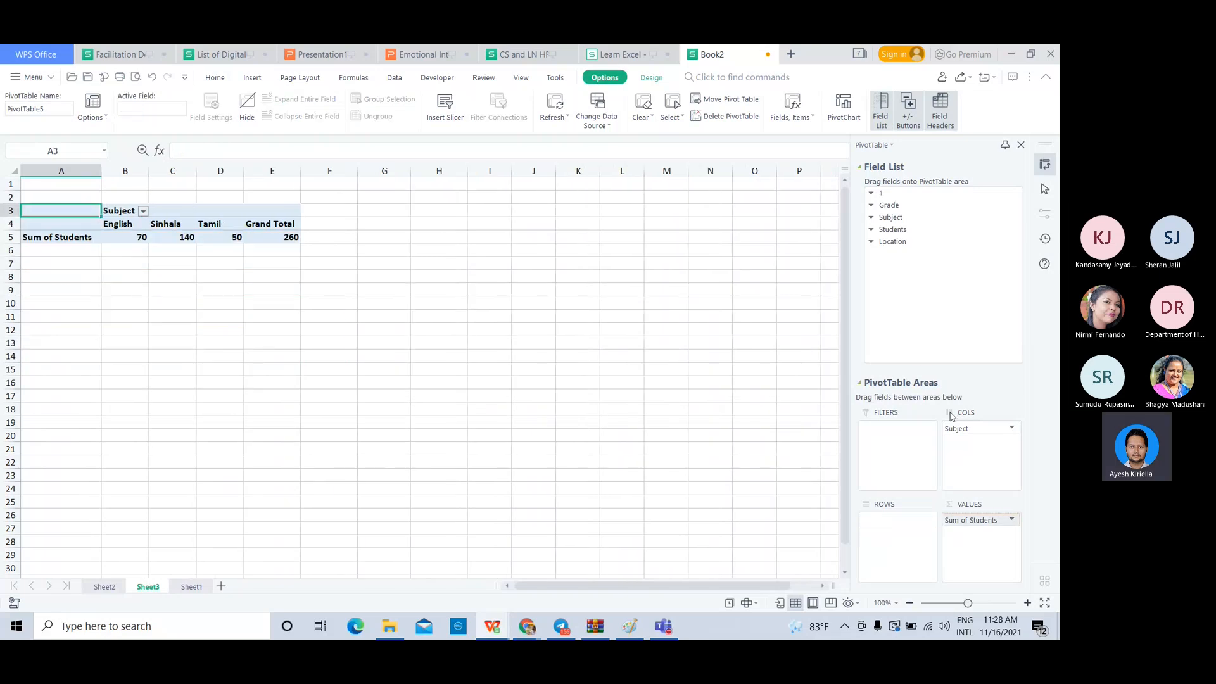
{"action": "left_click_drag", "start_coordinate": [969, 427], "coordinate": [914, 249]}
{"action": "left_click_drag", "start_coordinate": [973, 520], "coordinate": [939, 277]}
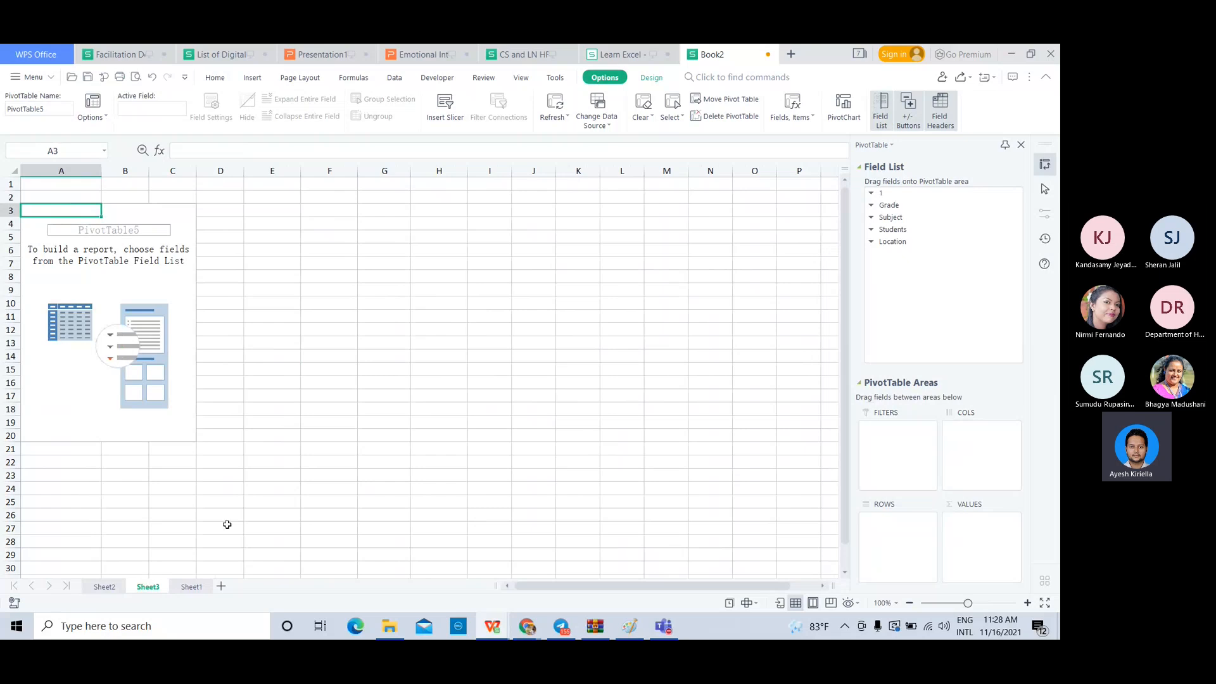
{"action": "left_click", "coordinate": [187, 587]}
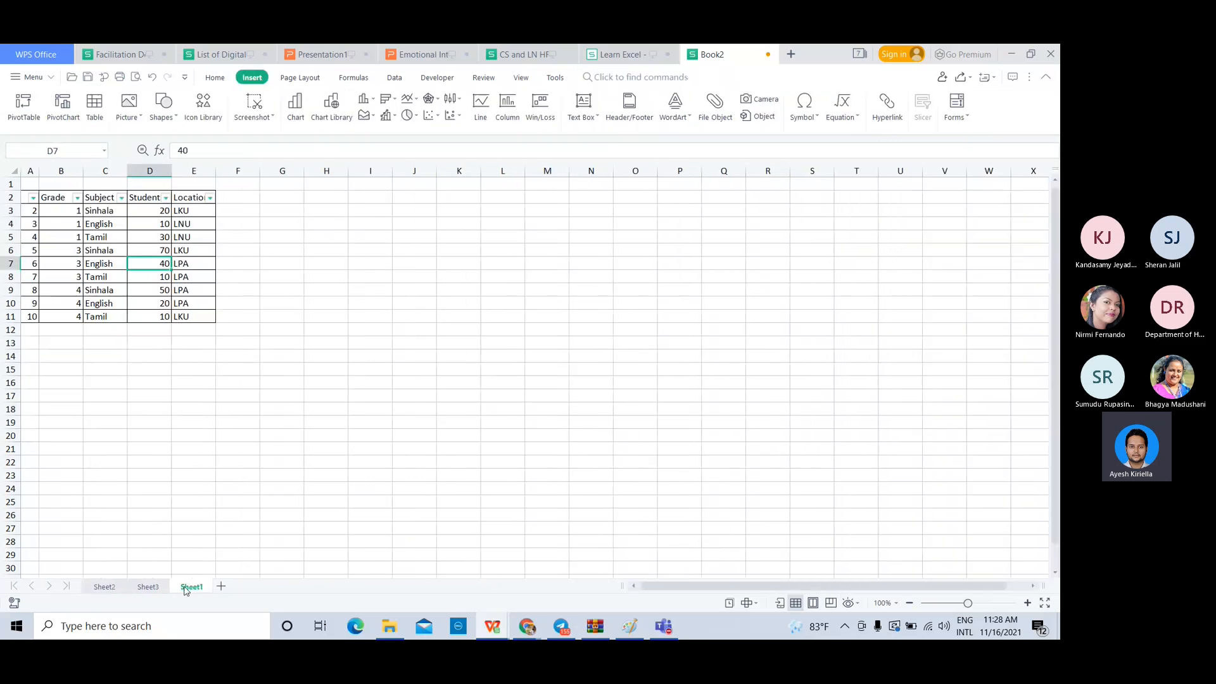
{"action": "left_click", "coordinate": [203, 268]}
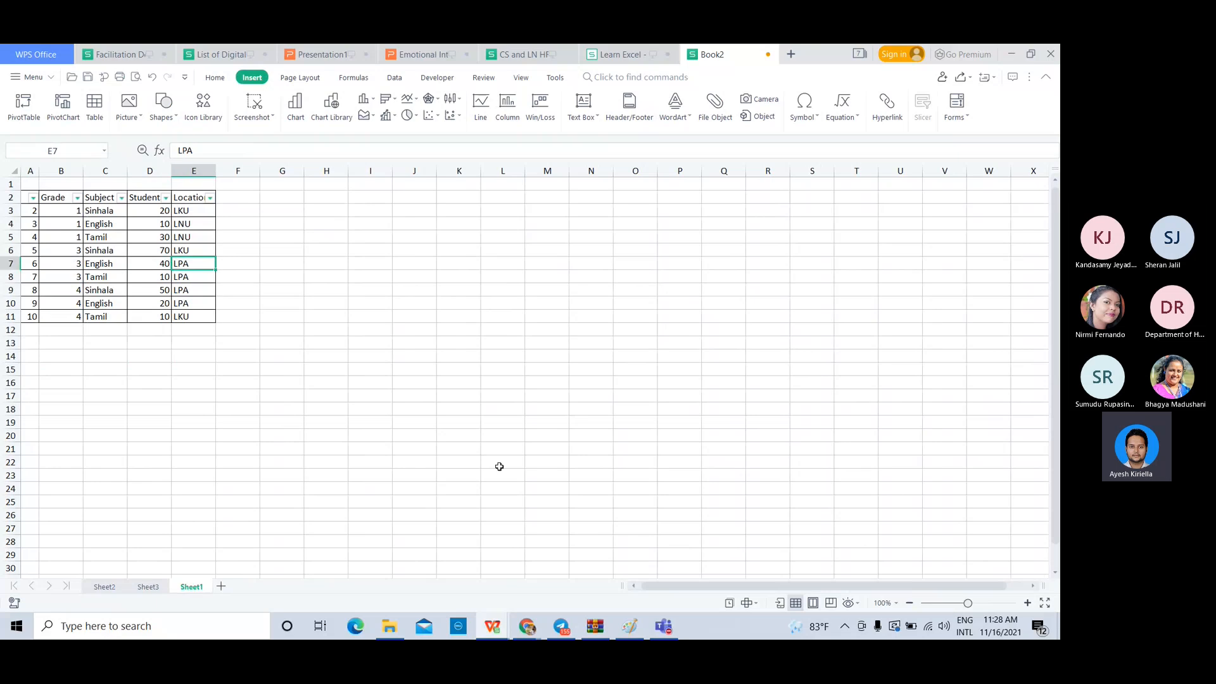
{"action": "left_click", "coordinate": [665, 625]}
{"action": "left_click", "coordinate": [665, 625]}
{"action": "left_click", "coordinate": [113, 289]}
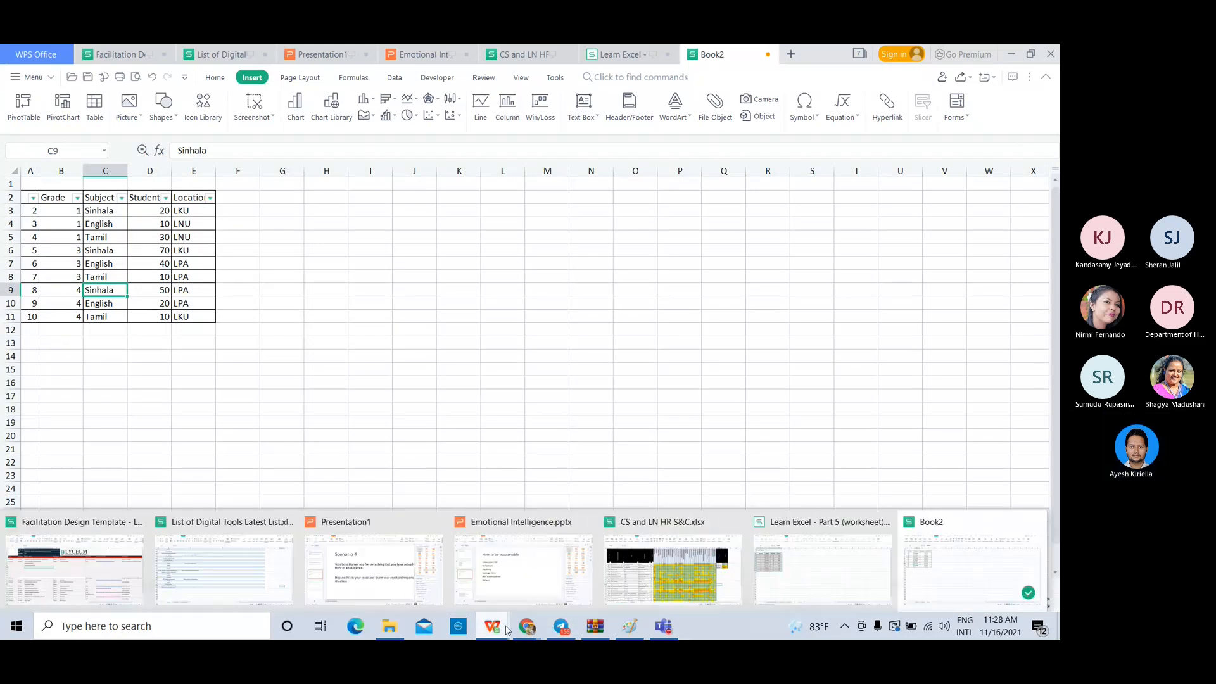
- Switch to the Microsoft Teams meeting in Chrome and look through its list of participants
{"action": "mouse_move", "coordinate": [527, 627]}
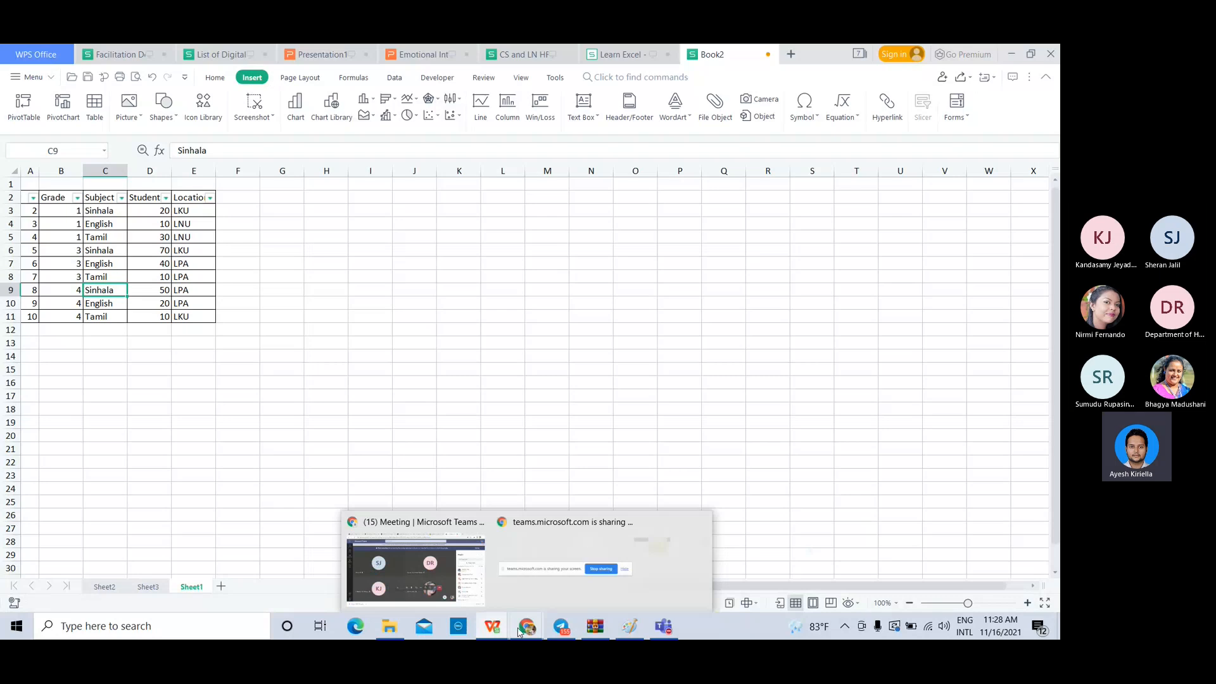
{"action": "left_click", "coordinate": [411, 563]}
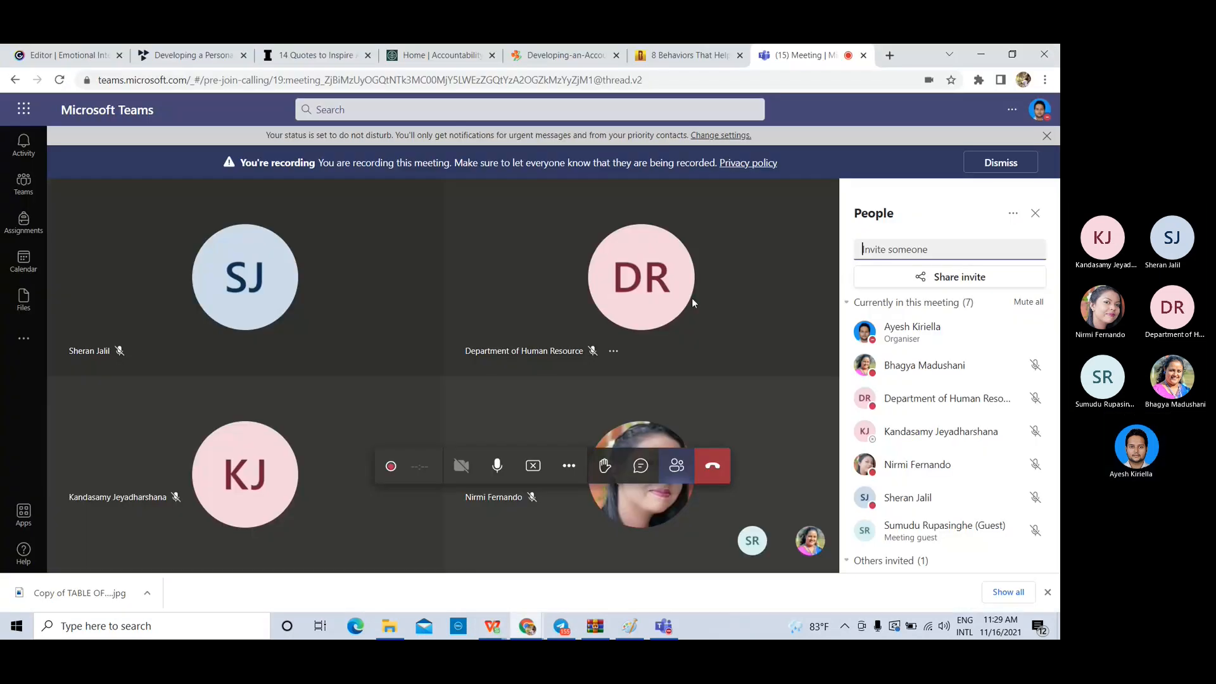
{"action": "key", "text": "alt+Tab"}
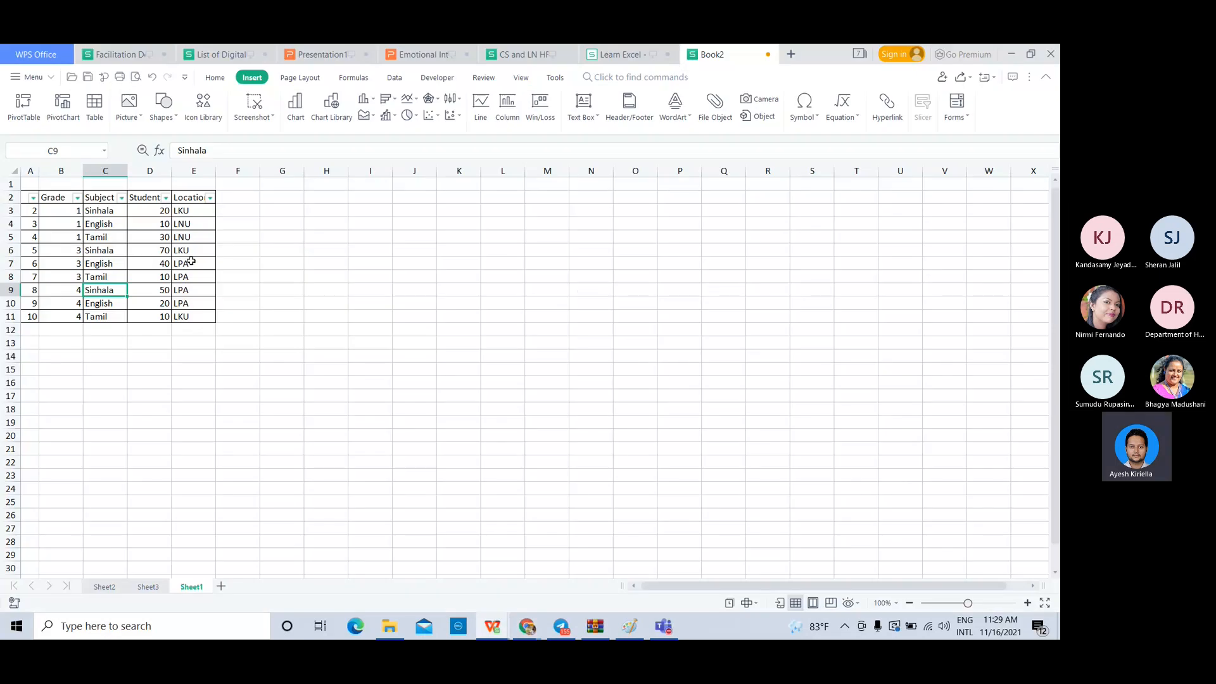
{"action": "key", "text": "alt+Tab"}
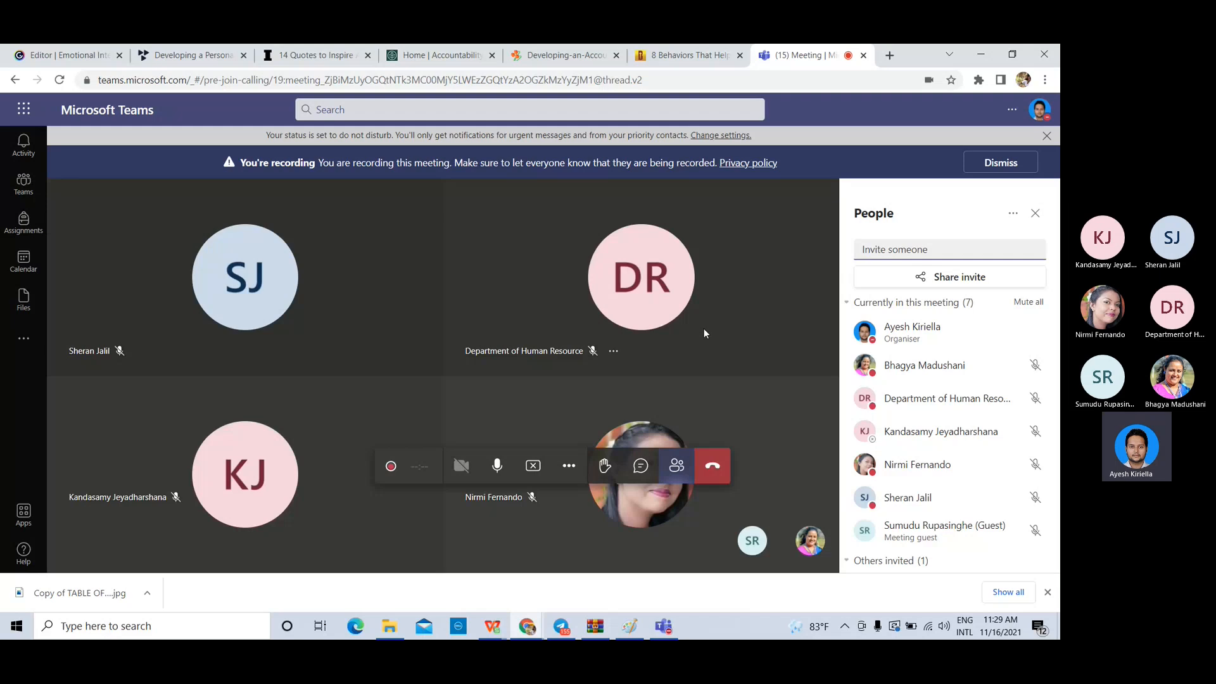
{"action": "scroll", "coordinate": [956, 380], "scroll_direction": "down", "scroll_amount": 3}
{"action": "scroll", "coordinate": [957, 381], "scroll_direction": "up", "scroll_amount": 1}
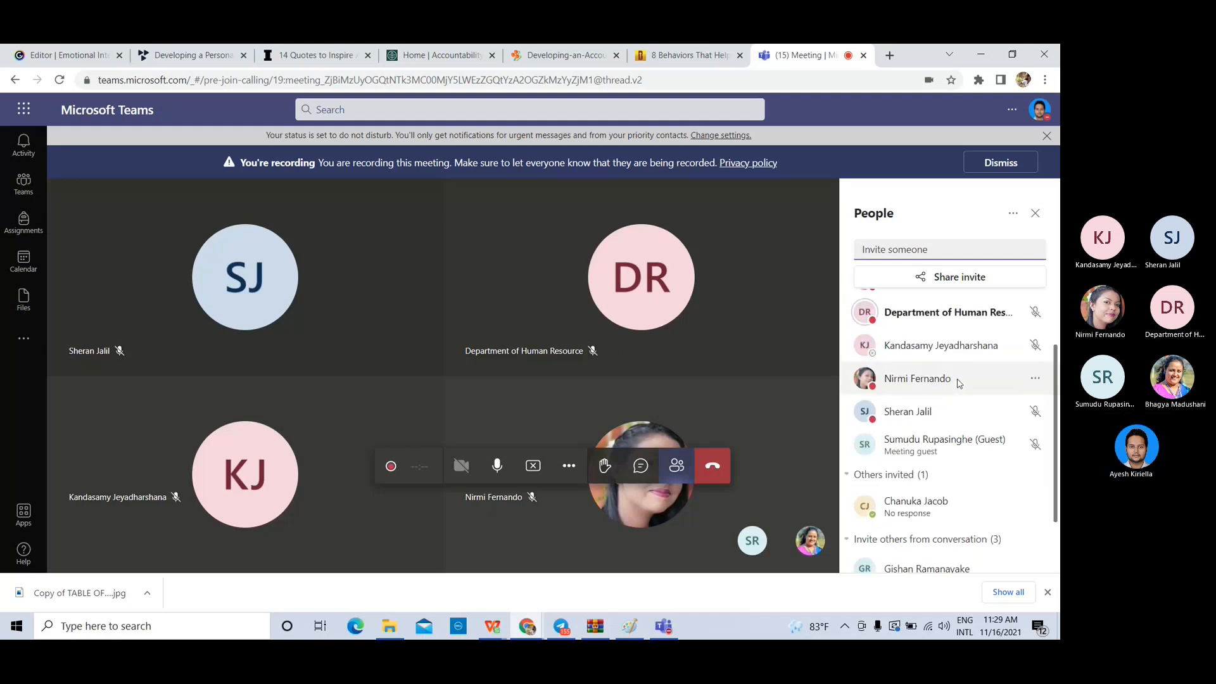
{"action": "scroll", "coordinate": [957, 381], "scroll_direction": "up", "scroll_amount": 1}
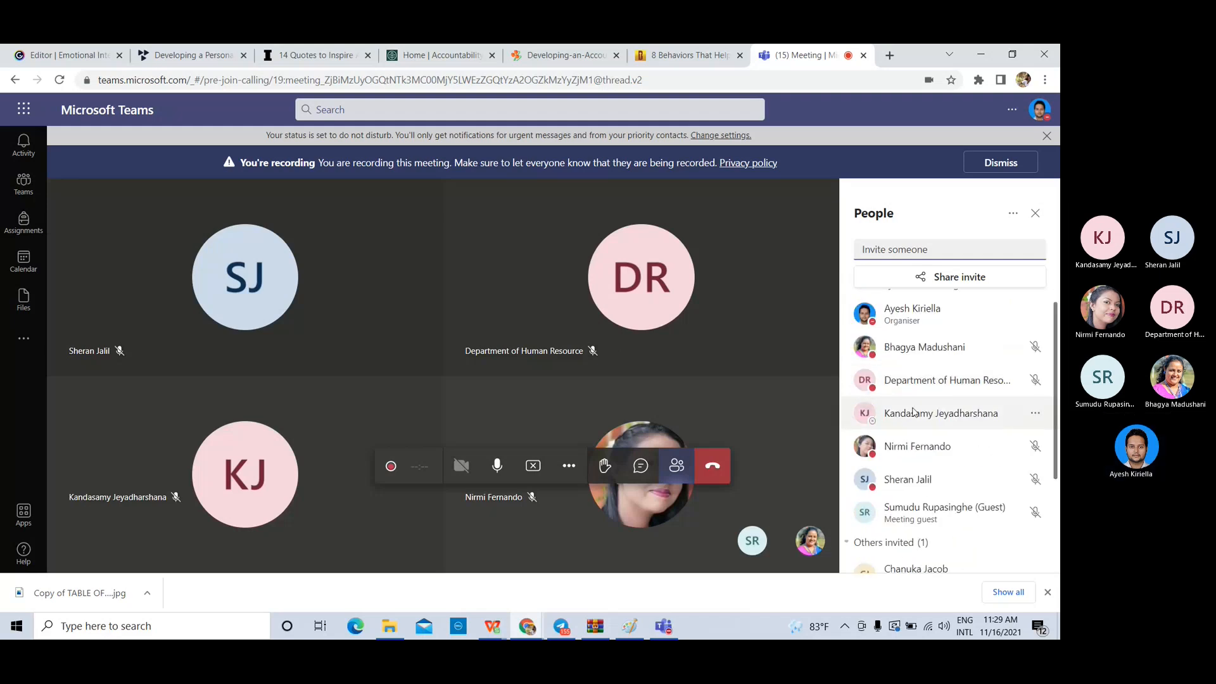
{"action": "scroll", "coordinate": [932, 382], "scroll_direction": "up", "scroll_amount": 1}
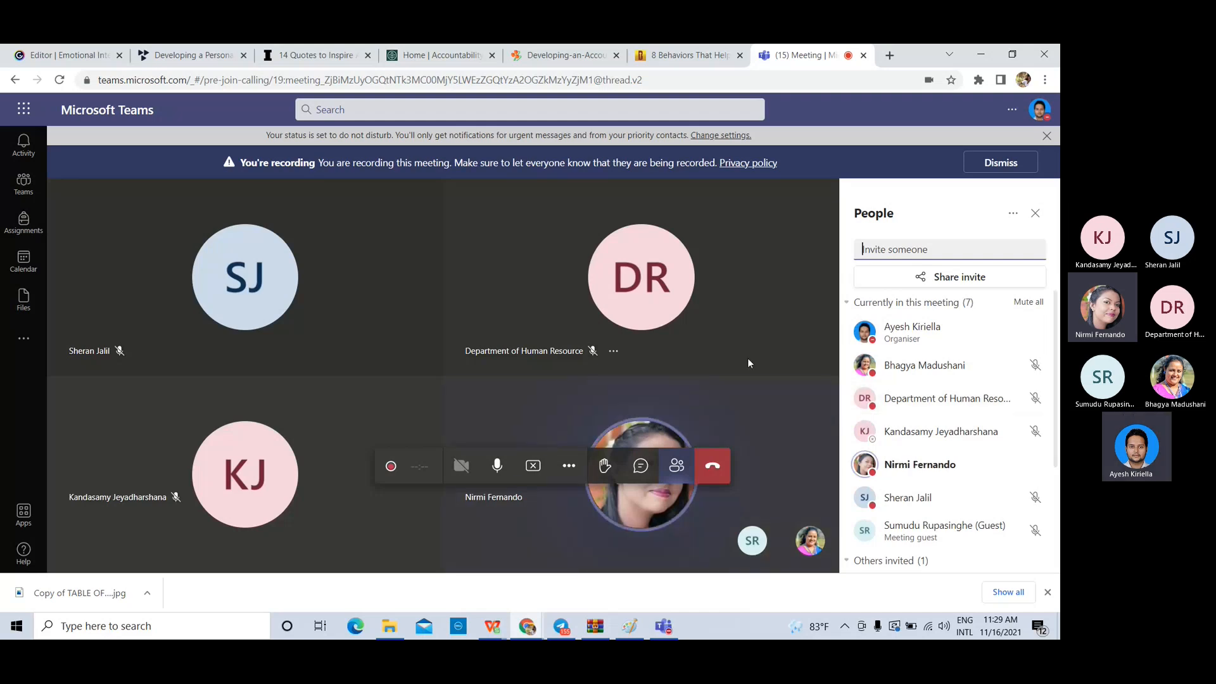
- Return to the Book2 workbook in WPS Office and examine the grade, subject, students and location entries in Sheet1's table
{"action": "key", "text": "alt+Tab"}
{"action": "left_click", "coordinate": [135, 247]}
{"action": "left_click", "coordinate": [222, 238]}
{"action": "left_click", "coordinate": [189, 238]}
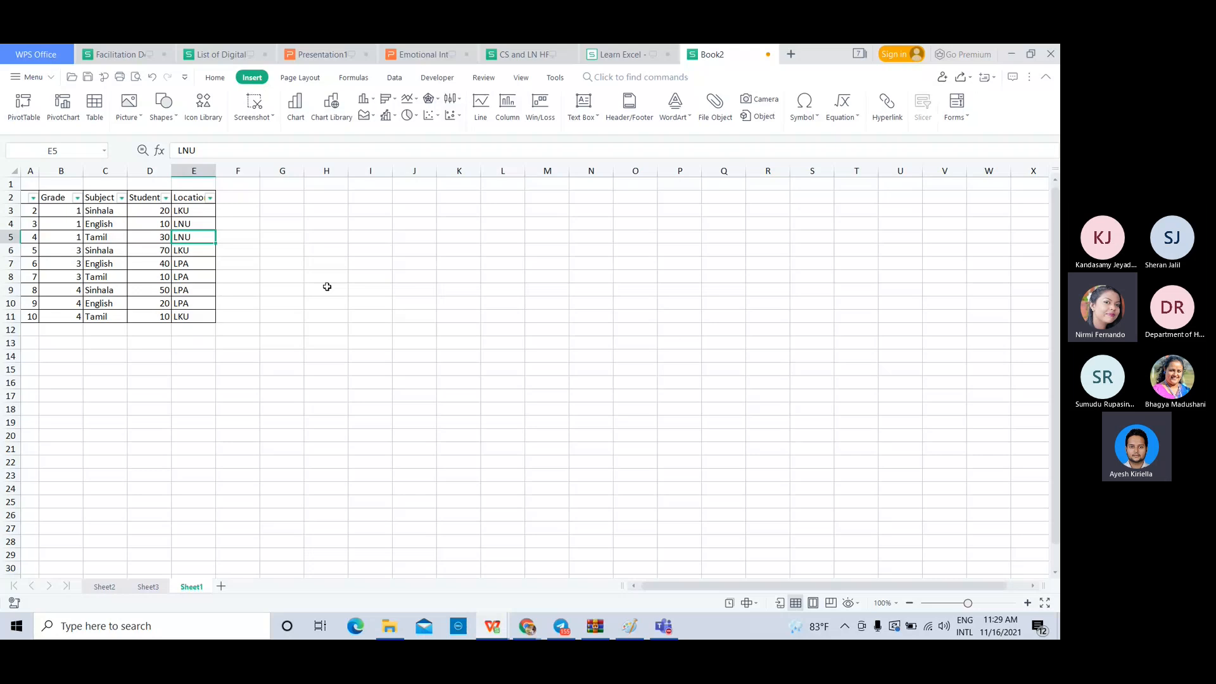
{"action": "scroll", "coordinate": [174, 277], "scroll_direction": "up", "scroll_amount": 4}
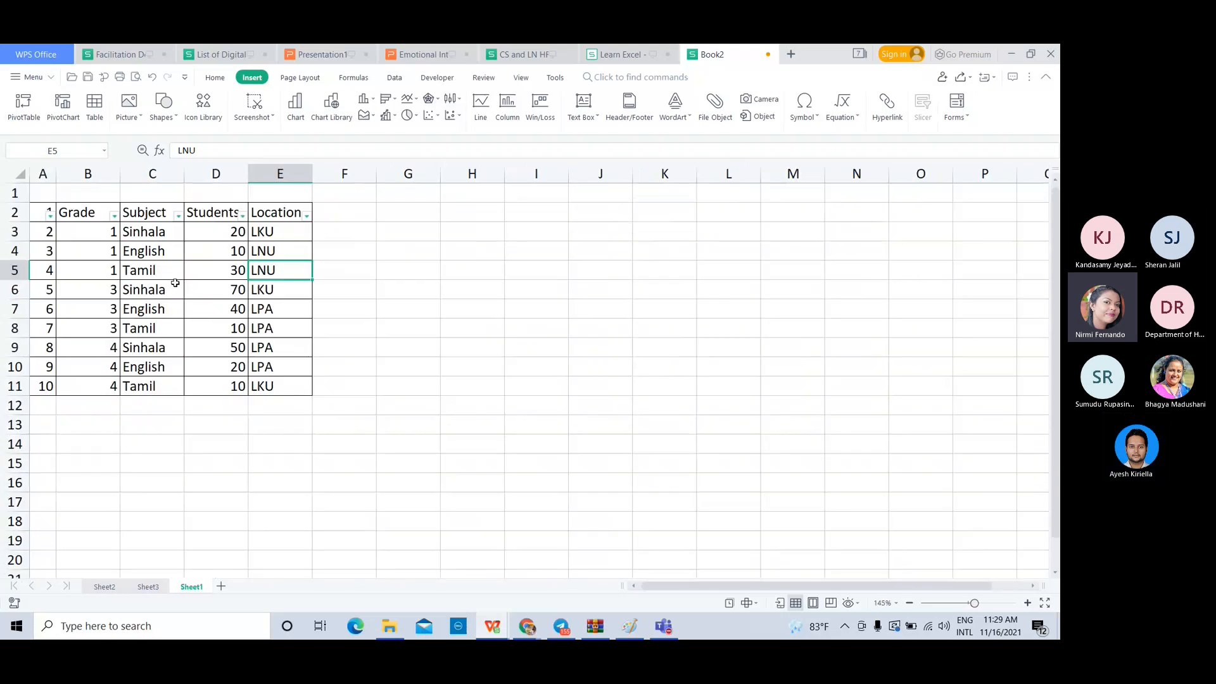
{"action": "scroll", "coordinate": [175, 283], "scroll_direction": "up", "scroll_amount": 3}
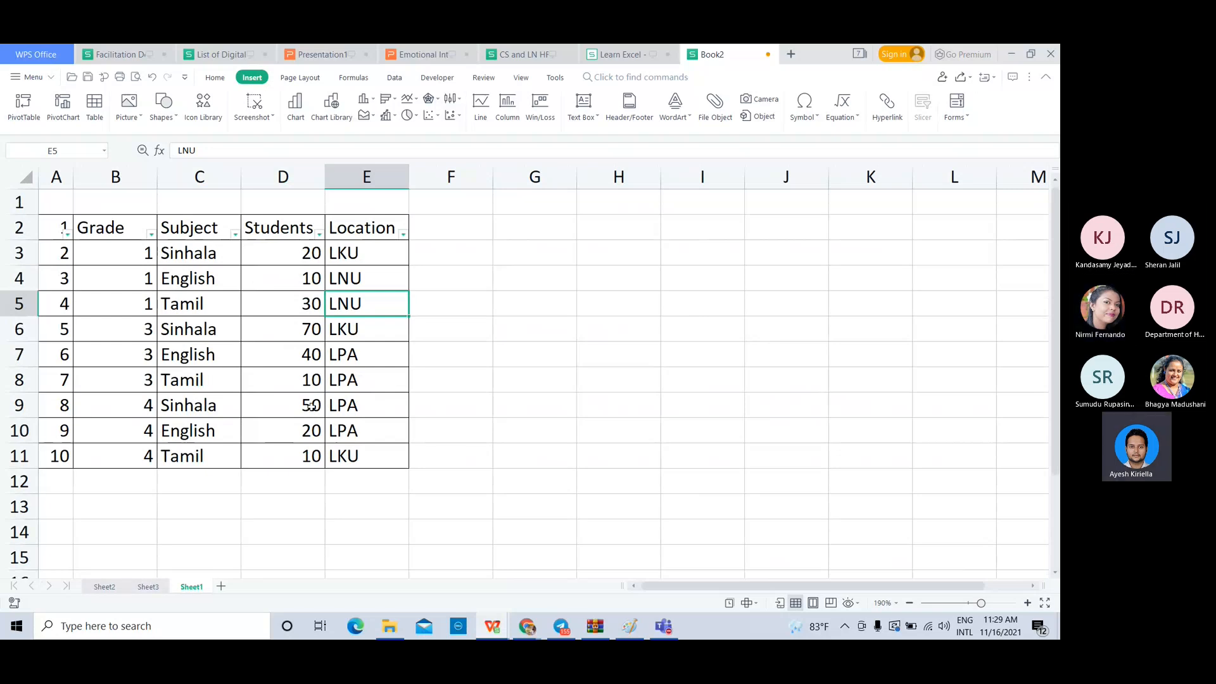
{"action": "scroll", "coordinate": [181, 569], "scroll_direction": "down", "scroll_amount": 3}
- In Sheet3's empty pivot table, add Location as the row field and Subject as the column field
{"action": "left_click", "coordinate": [148, 587]}
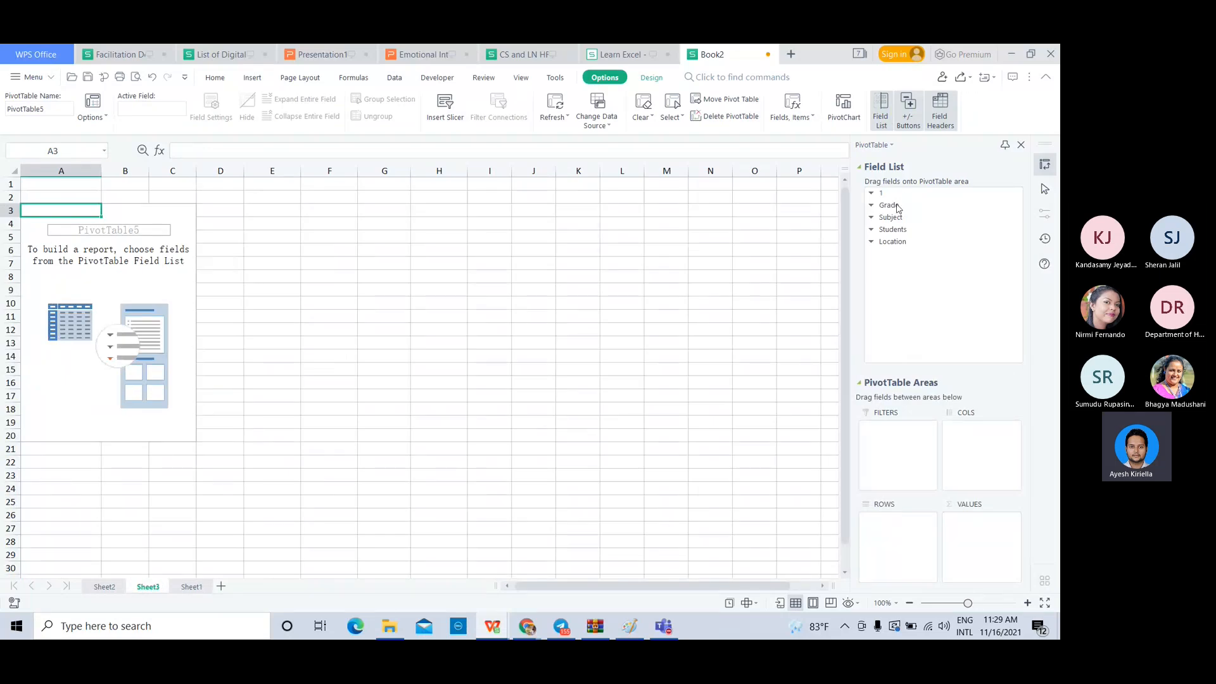
{"action": "left_click_drag", "start_coordinate": [898, 245], "coordinate": [910, 534]}
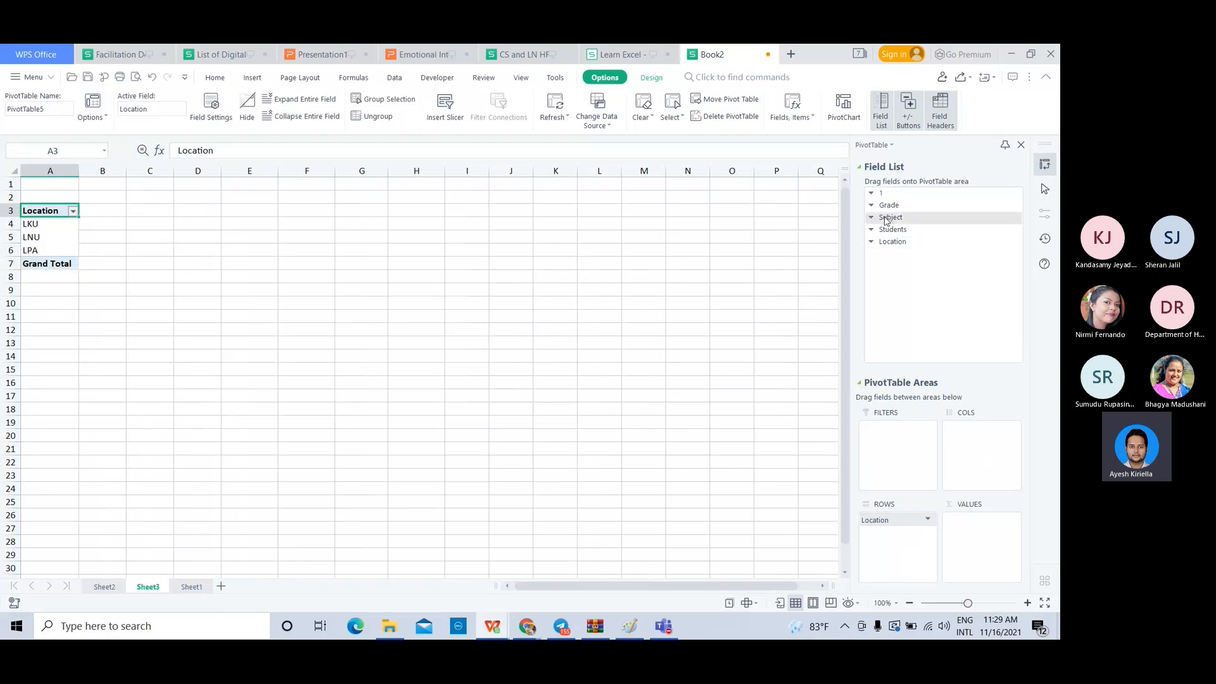
{"action": "left_click", "coordinate": [872, 218]}
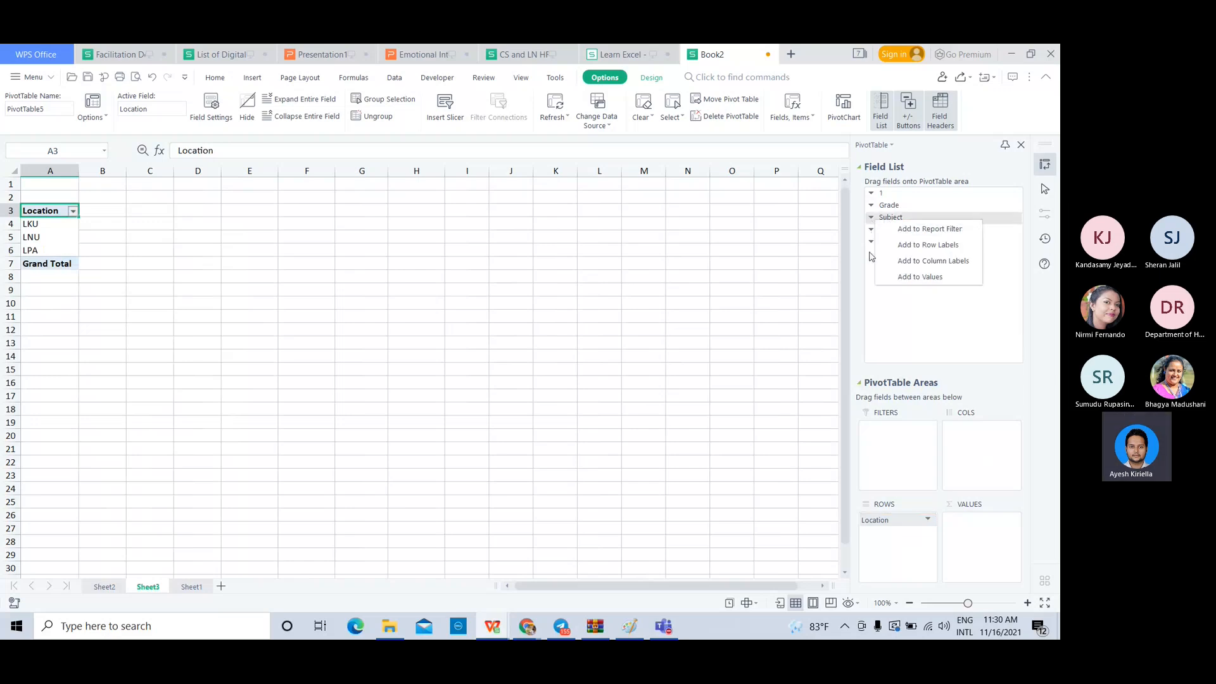
{"action": "left_click", "coordinate": [870, 256]}
{"action": "left_click_drag", "start_coordinate": [1052, 362], "coordinate": [966, 446]}
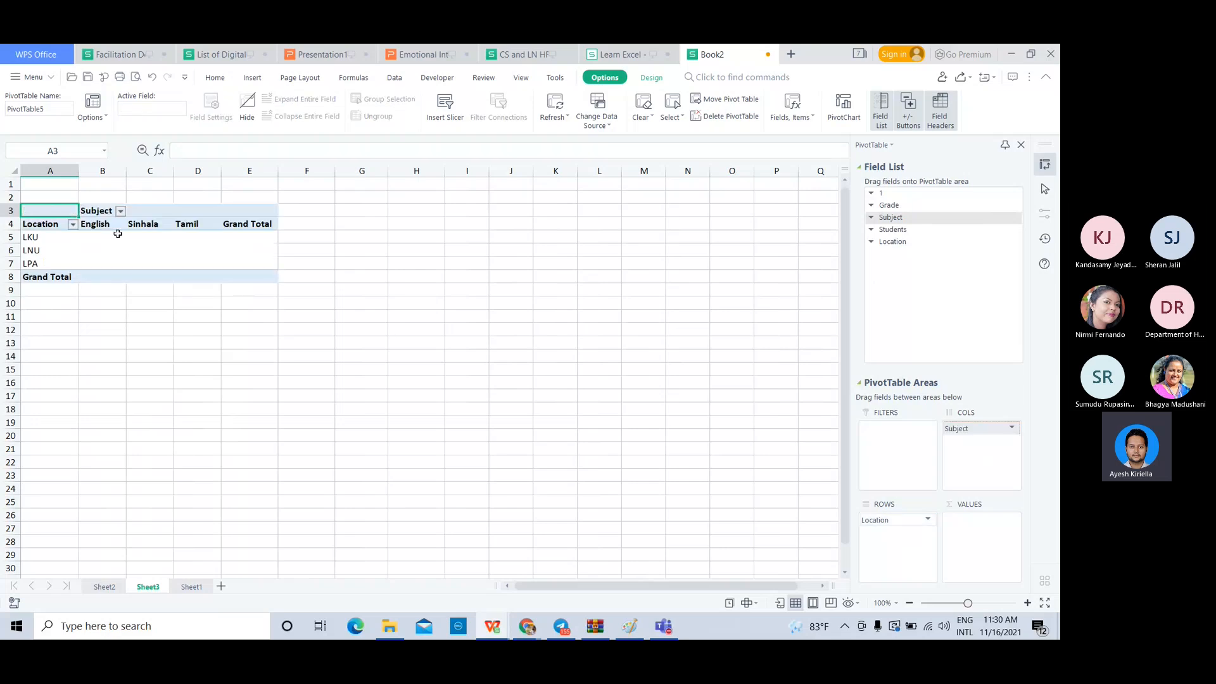
- Add Students to the pivot table's values as a sum for each location and subject
{"action": "left_click", "coordinate": [118, 234]}
{"action": "left_click", "coordinate": [166, 237]}
{"action": "left_click", "coordinate": [260, 233]}
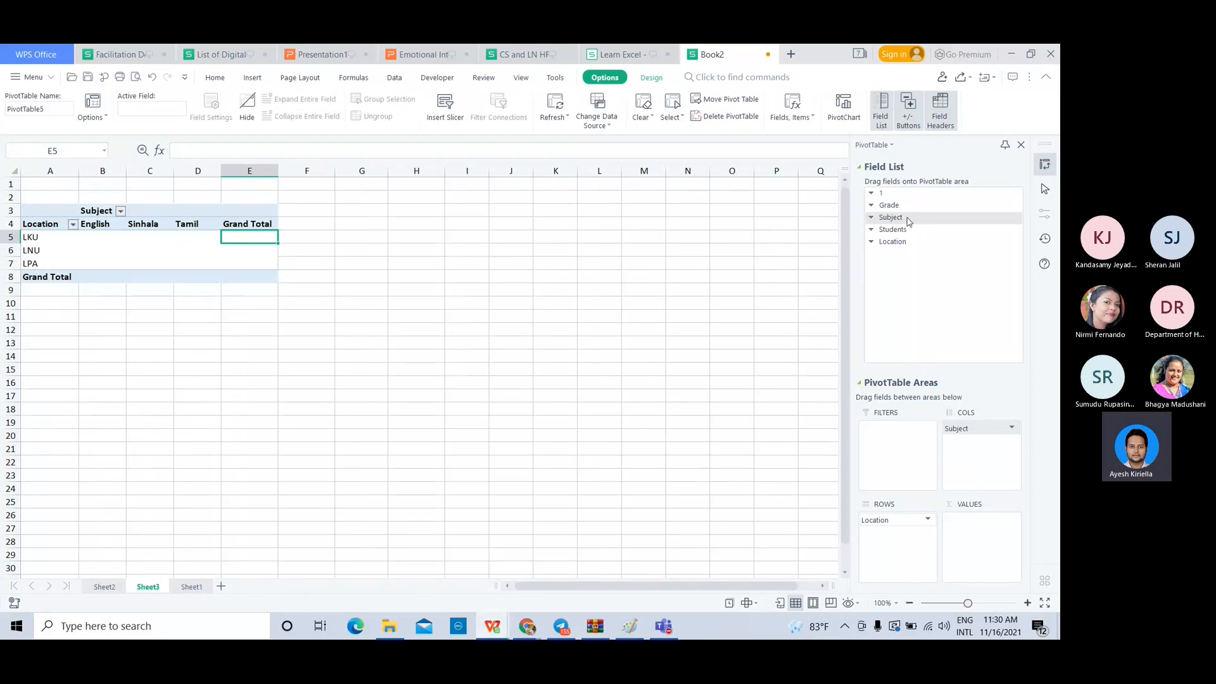
{"action": "left_click_drag", "start_coordinate": [904, 233], "coordinate": [974, 532]}
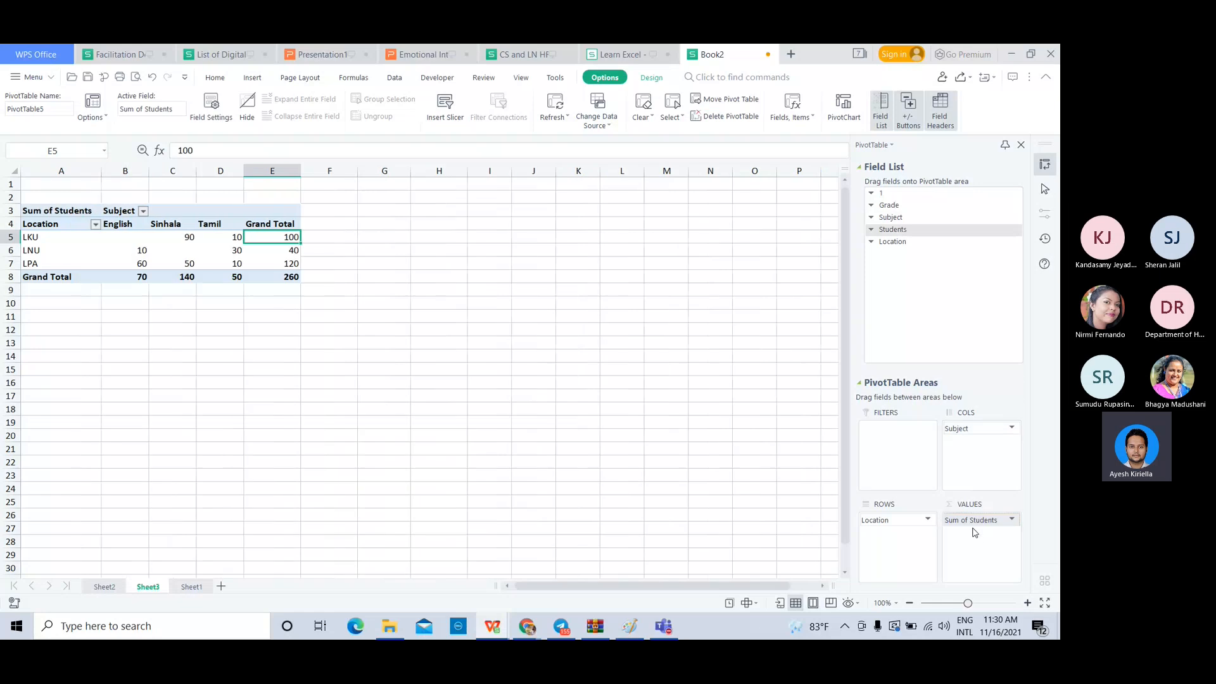
- Examine the pivot table's English and Tamil student sums for LKU, LNU and LPA
{"action": "left_click", "coordinate": [118, 235]}
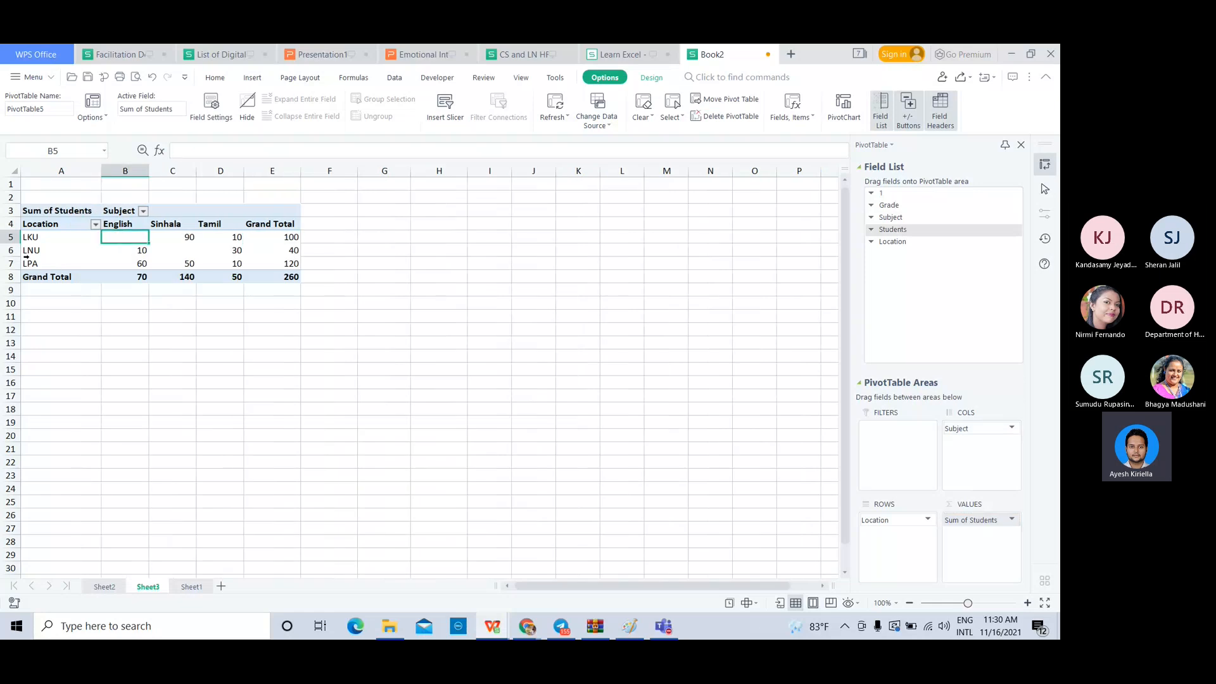
{"action": "left_click", "coordinate": [105, 251]}
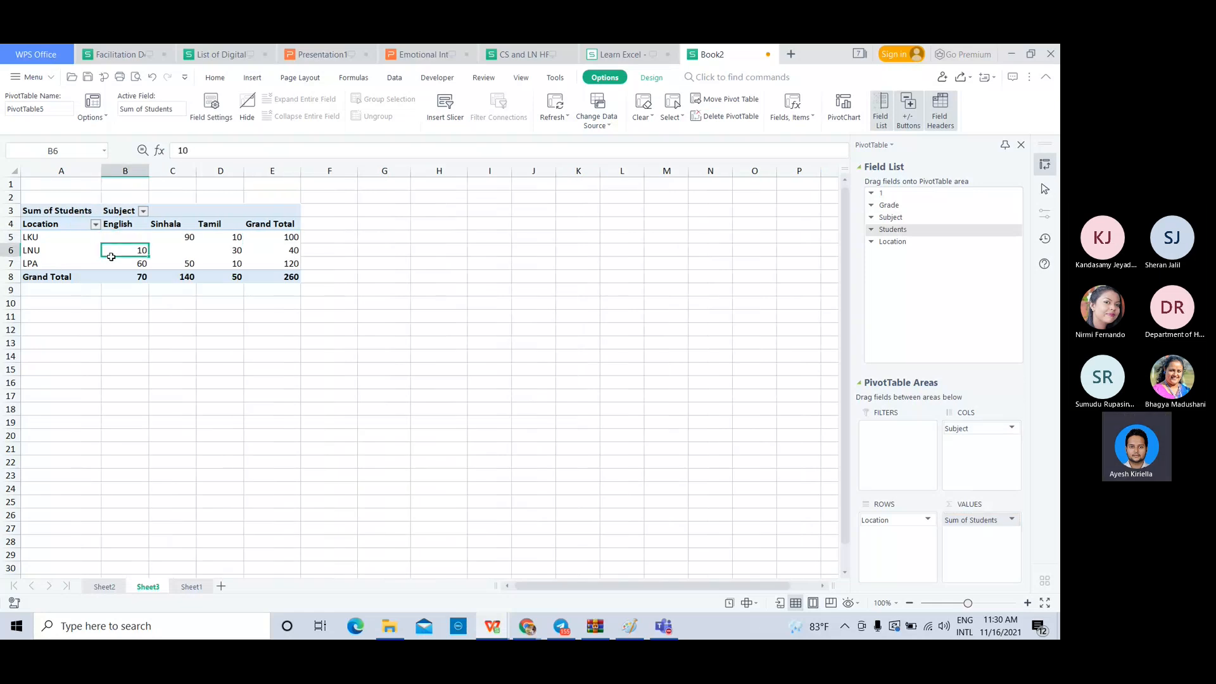
{"action": "left_click", "coordinate": [126, 224]}
{"action": "left_click", "coordinate": [135, 261]}
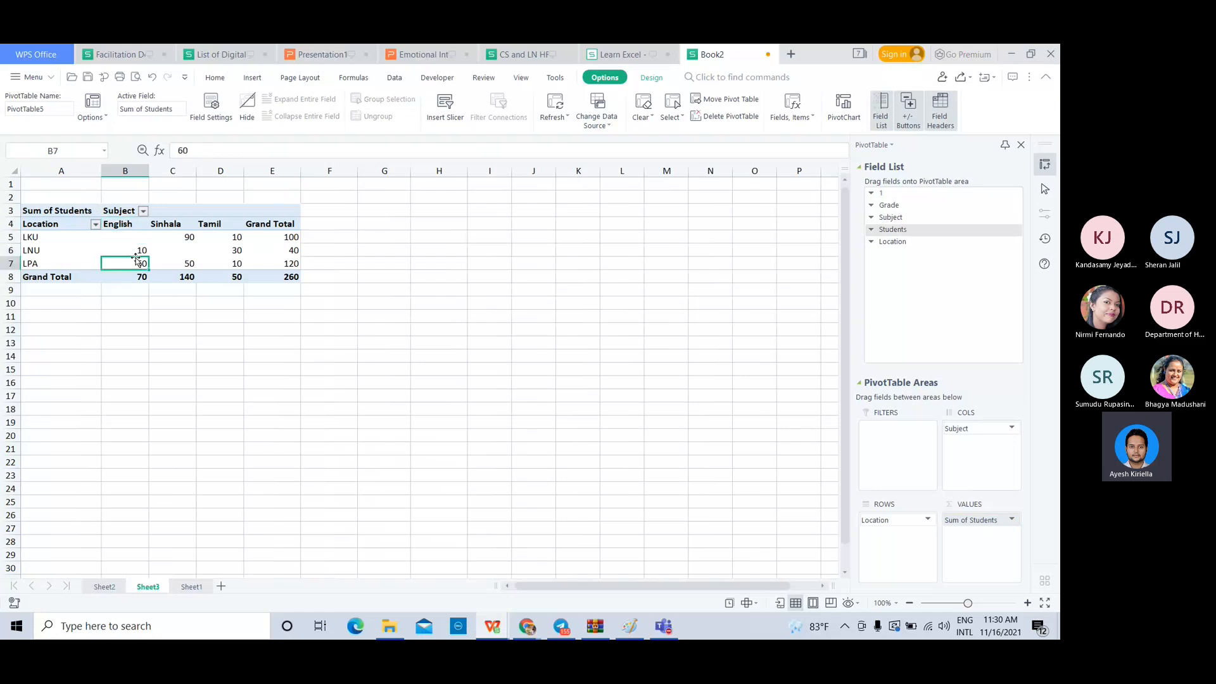
{"action": "left_click", "coordinate": [283, 253]}
{"action": "left_click", "coordinate": [214, 253]}
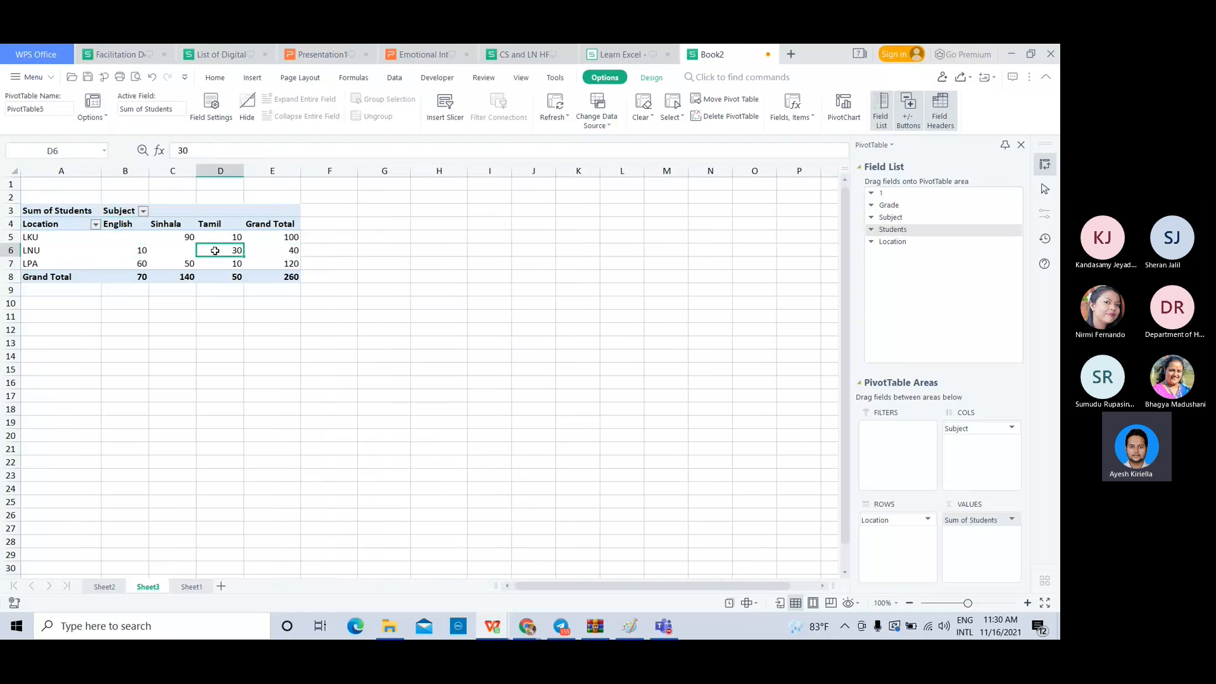
{"action": "left_click", "coordinate": [138, 241]}
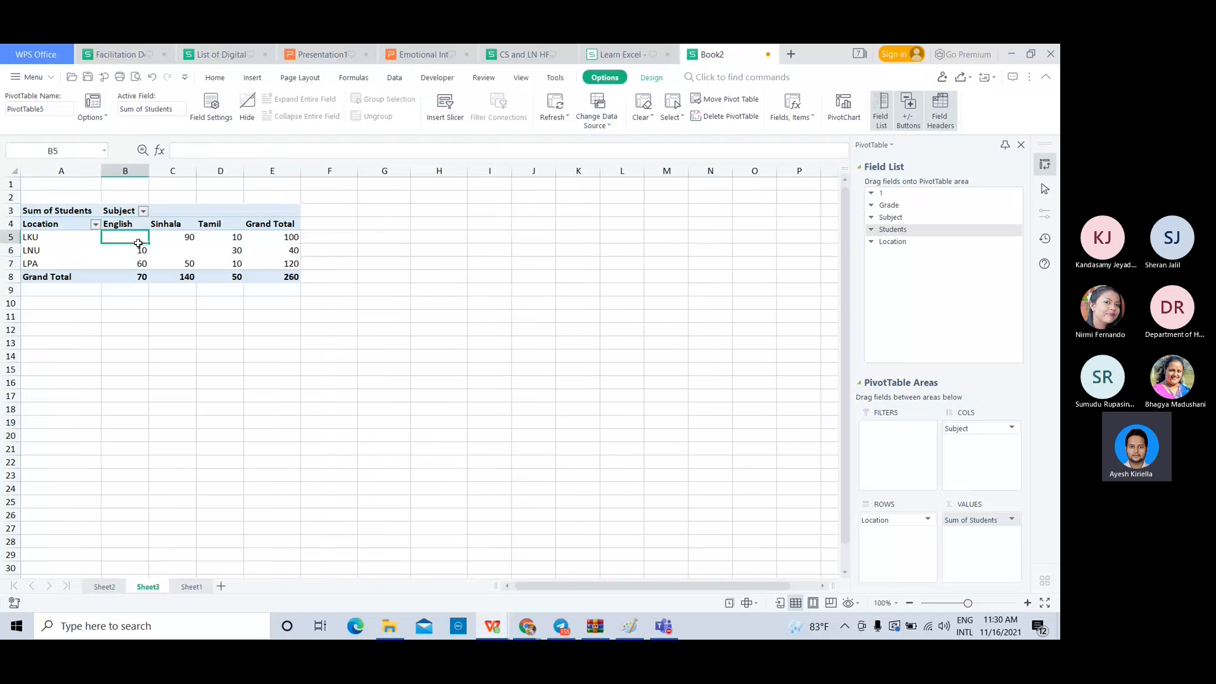
- Go back to Sheet1 and review the source table's grade and student entries at 100% zoom
{"action": "left_click", "coordinate": [119, 589]}
{"action": "left_click", "coordinate": [190, 586]}
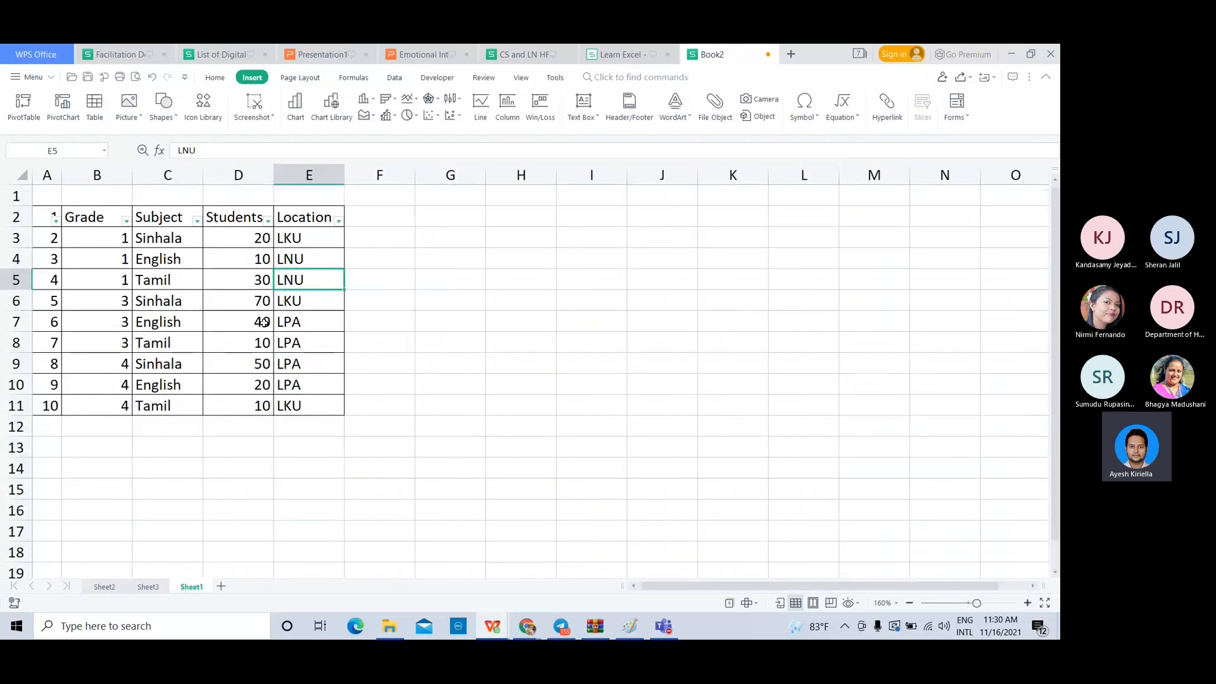
{"action": "left_click", "coordinate": [122, 303]}
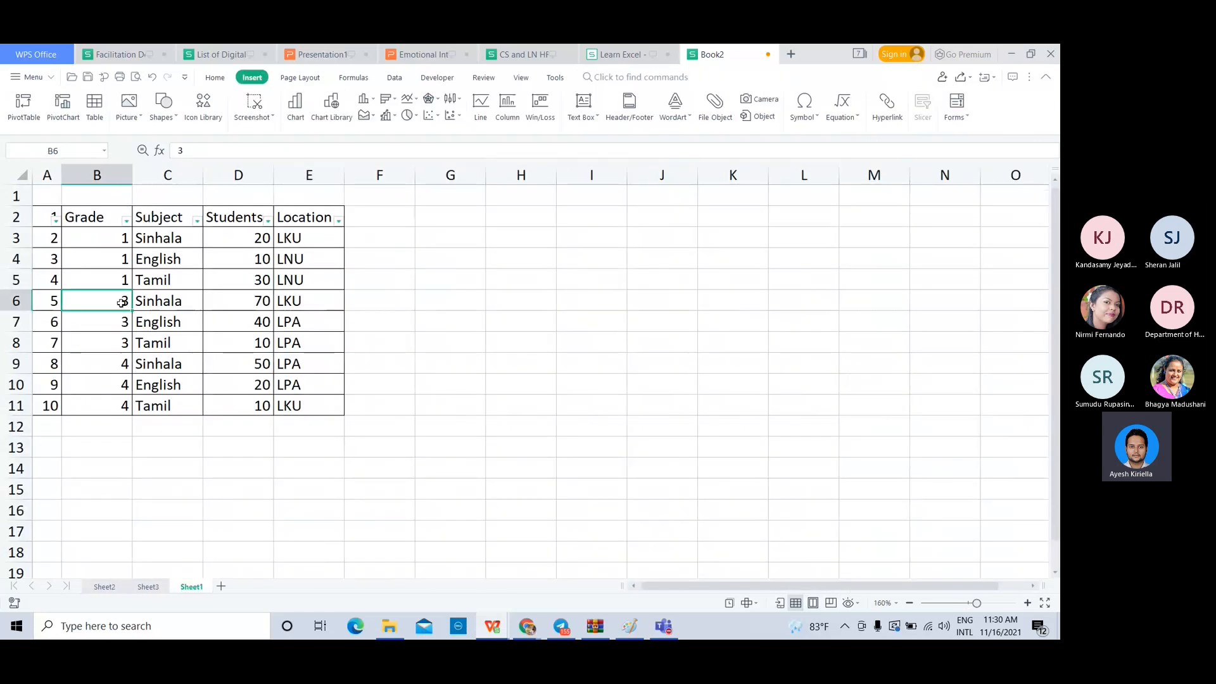
{"action": "scroll", "coordinate": [222, 288], "scroll_direction": "down", "scroll_amount": 5, "text": "ctrl"}
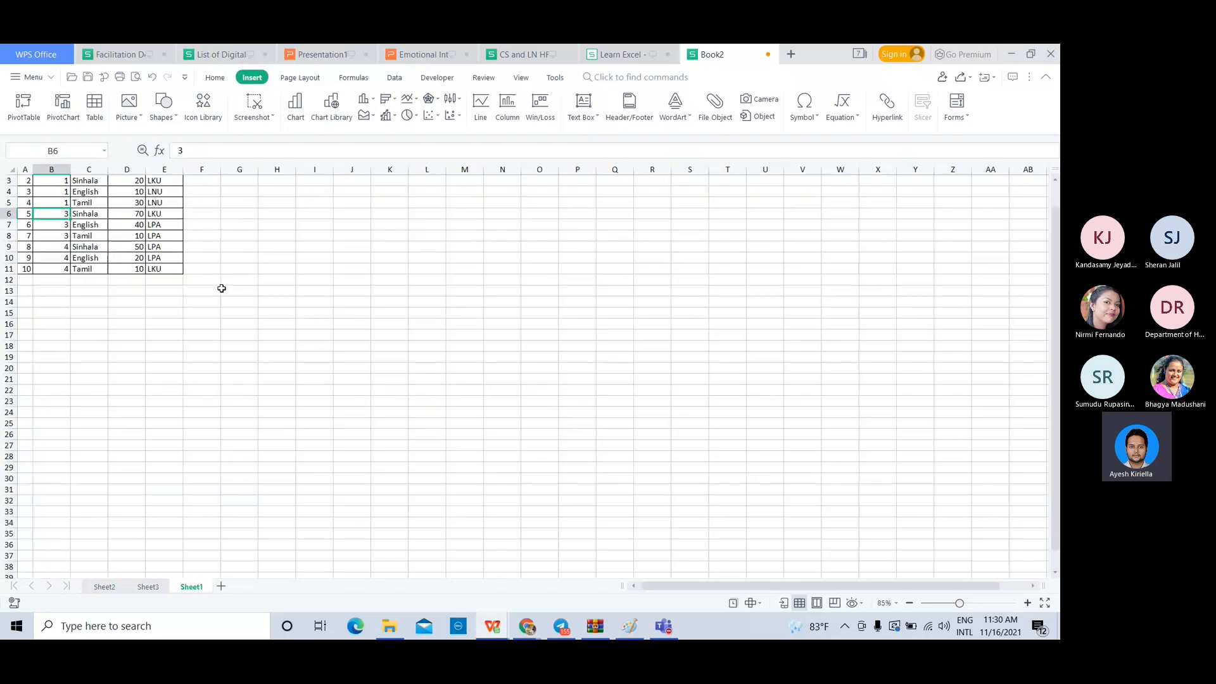
{"action": "scroll", "coordinate": [221, 288], "scroll_direction": "up", "scroll_amount": 2, "text": "ctrl"}
{"action": "right_click", "coordinate": [222, 290]}
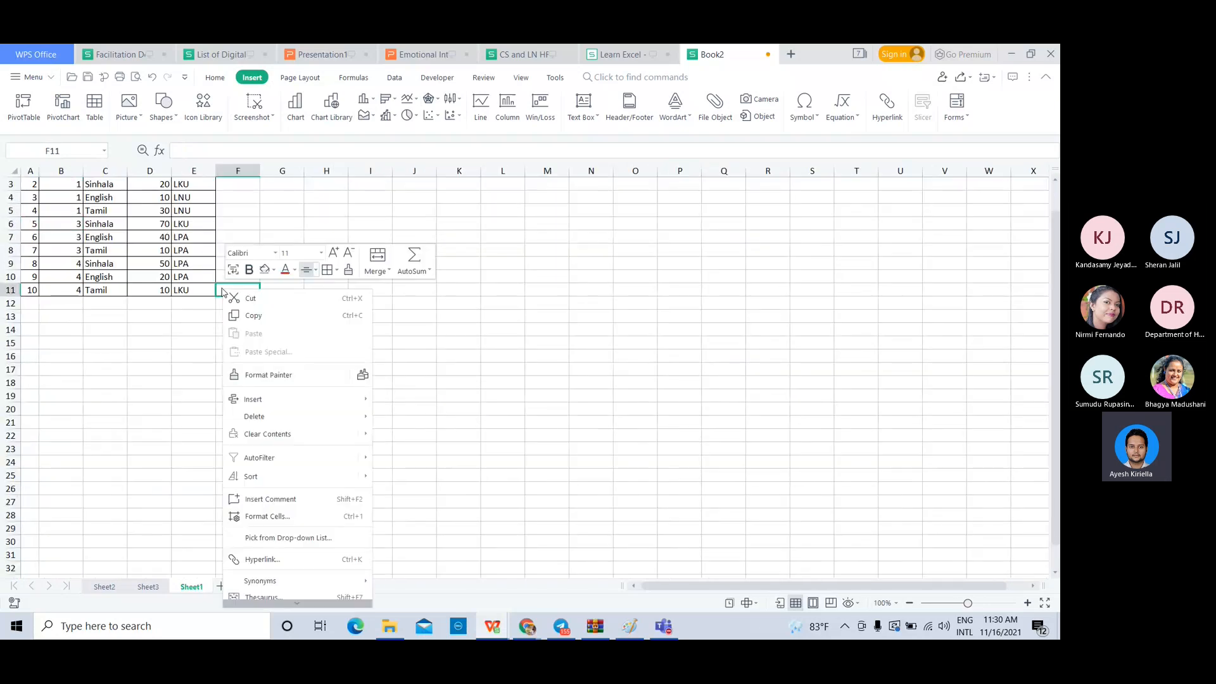
{"action": "left_click", "coordinate": [149, 277]}
{"action": "scroll", "coordinate": [150, 279], "scroll_direction": "up", "scroll_amount": 1}
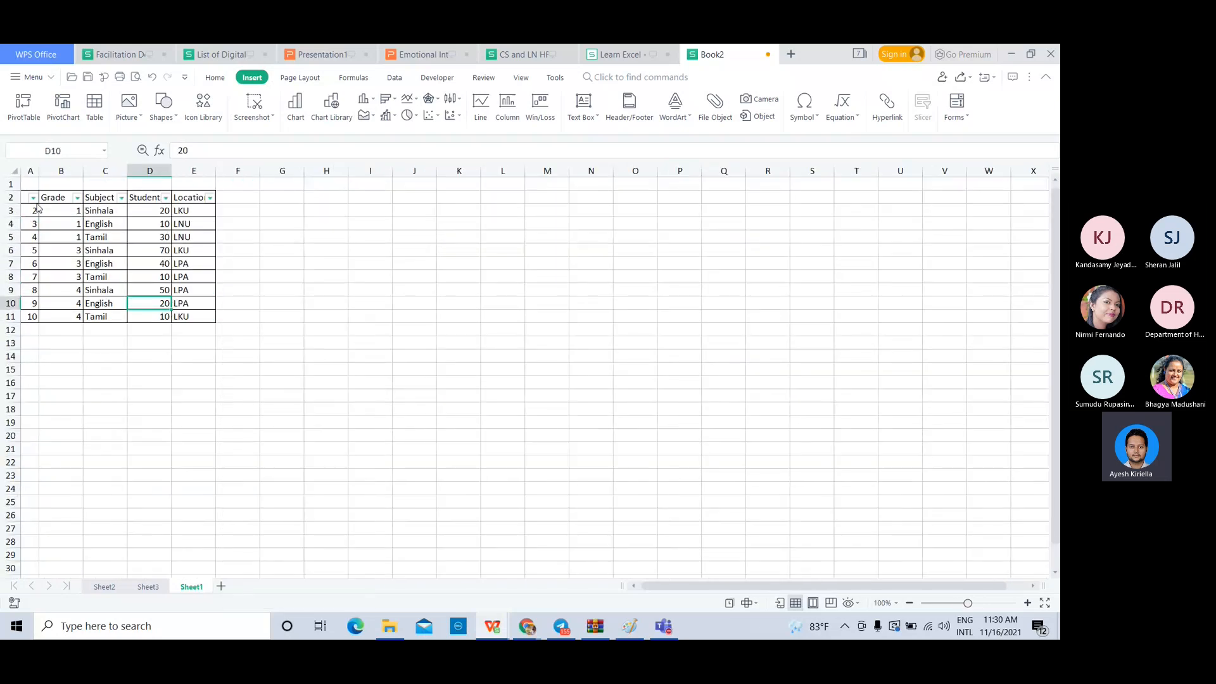
- Filter Sheet1's table by Location to show only the LKU rows
{"action": "left_click", "coordinate": [209, 198]}
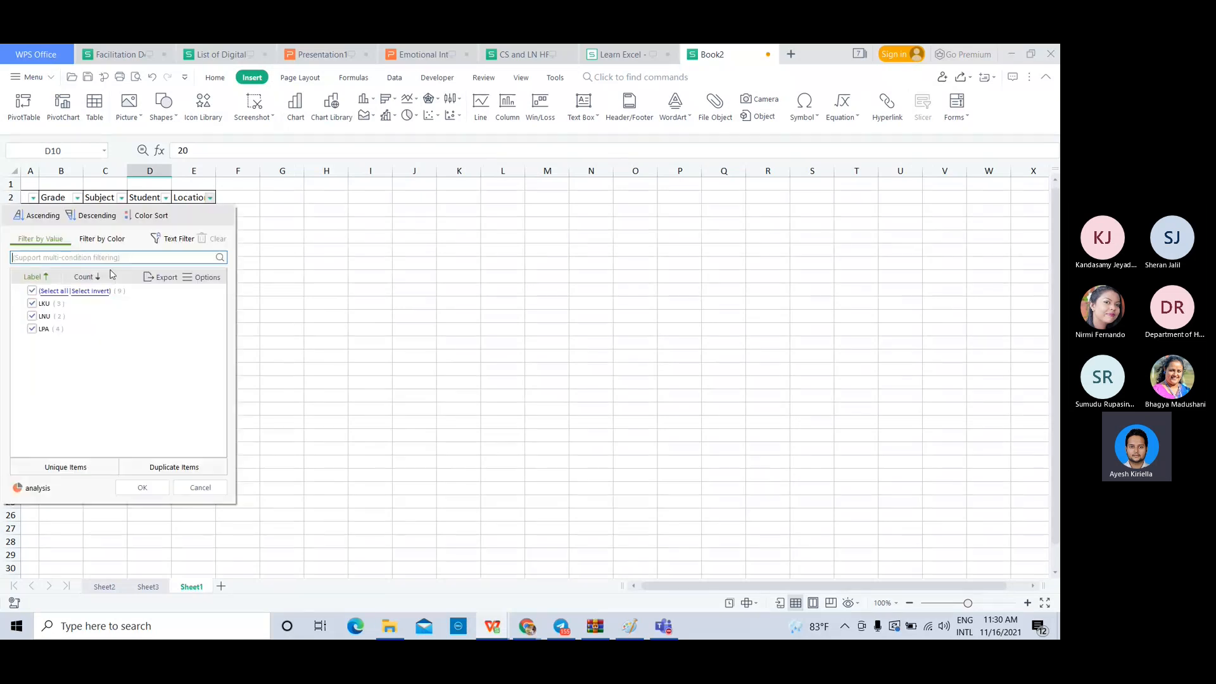
{"action": "left_click", "coordinate": [33, 292]}
{"action": "left_click", "coordinate": [33, 304]}
{"action": "left_click", "coordinate": [142, 487]}
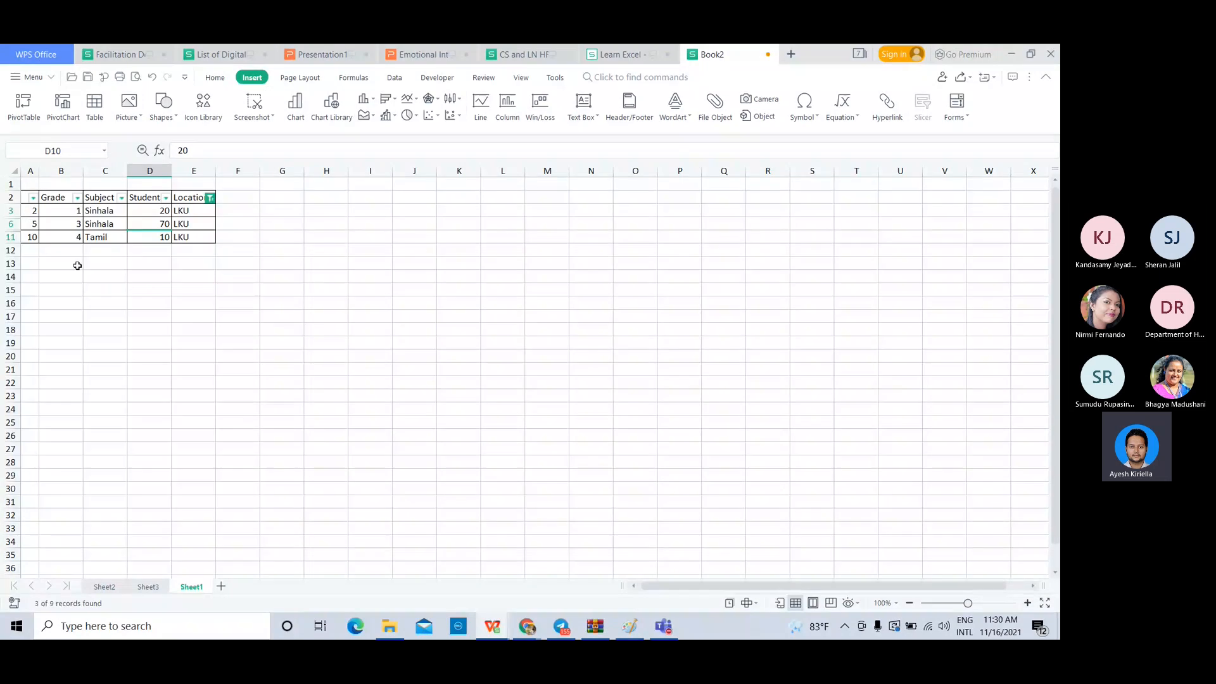
{"action": "left_click", "coordinate": [121, 197]}
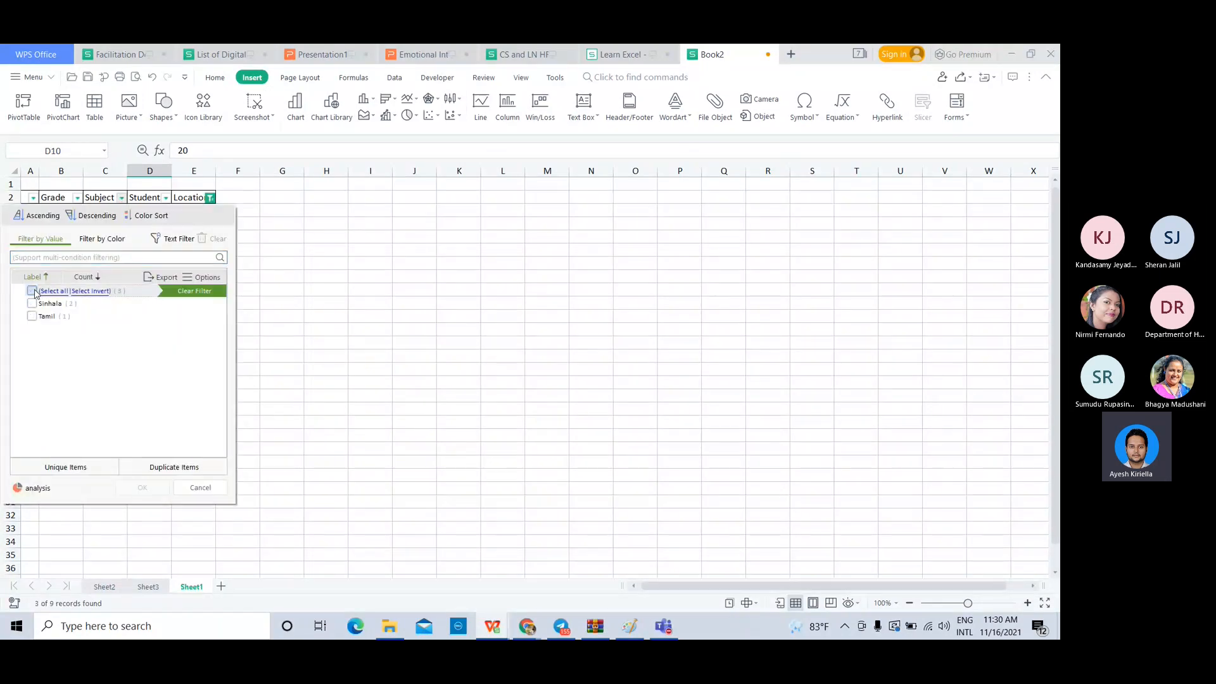
{"action": "left_click", "coordinate": [286, 333]}
{"action": "left_click", "coordinate": [168, 237]}
- View the pivot tables in Sheet2 and Sheet3 and switch to the Microsoft Teams meeting in Chrome
{"action": "left_click", "coordinate": [107, 587]}
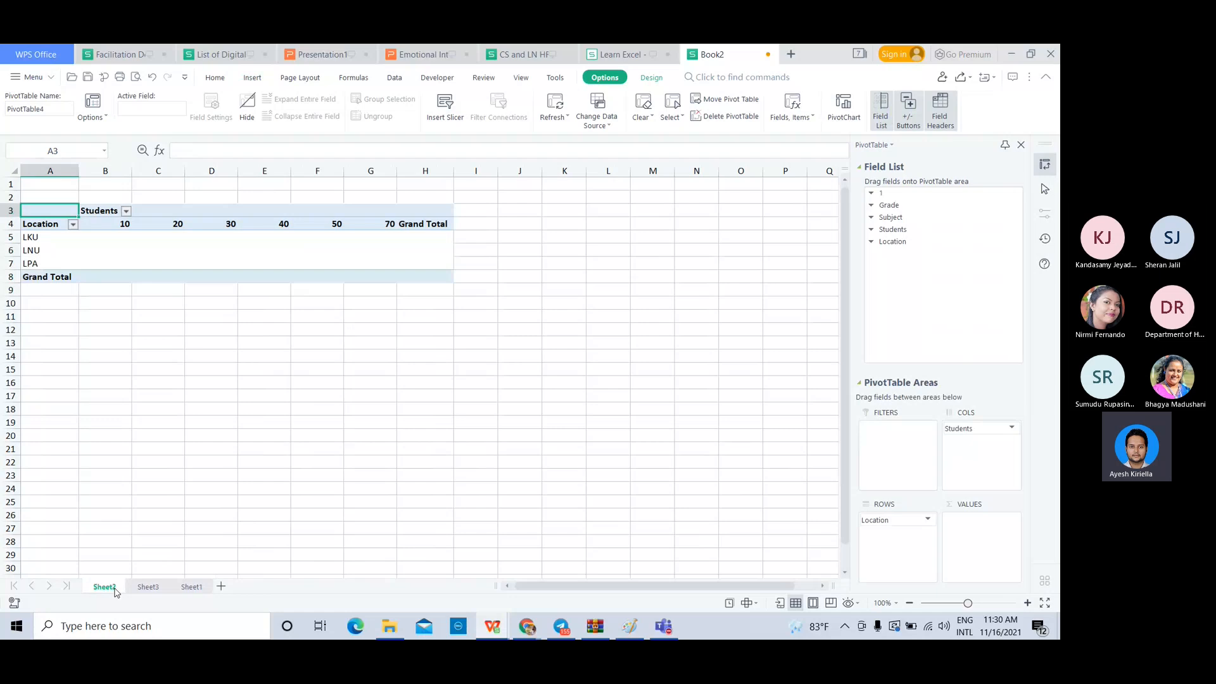
{"action": "left_click", "coordinate": [147, 587]}
{"action": "left_click", "coordinate": [330, 488]}
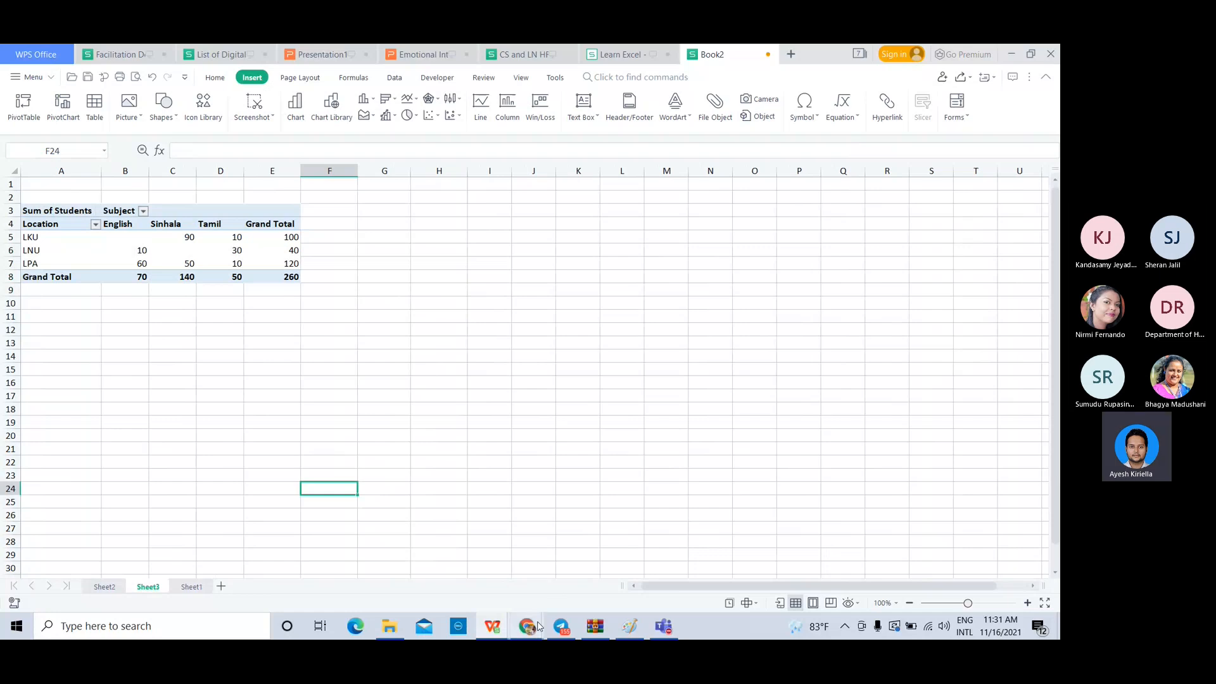
{"action": "mouse_move", "coordinate": [538, 627]}
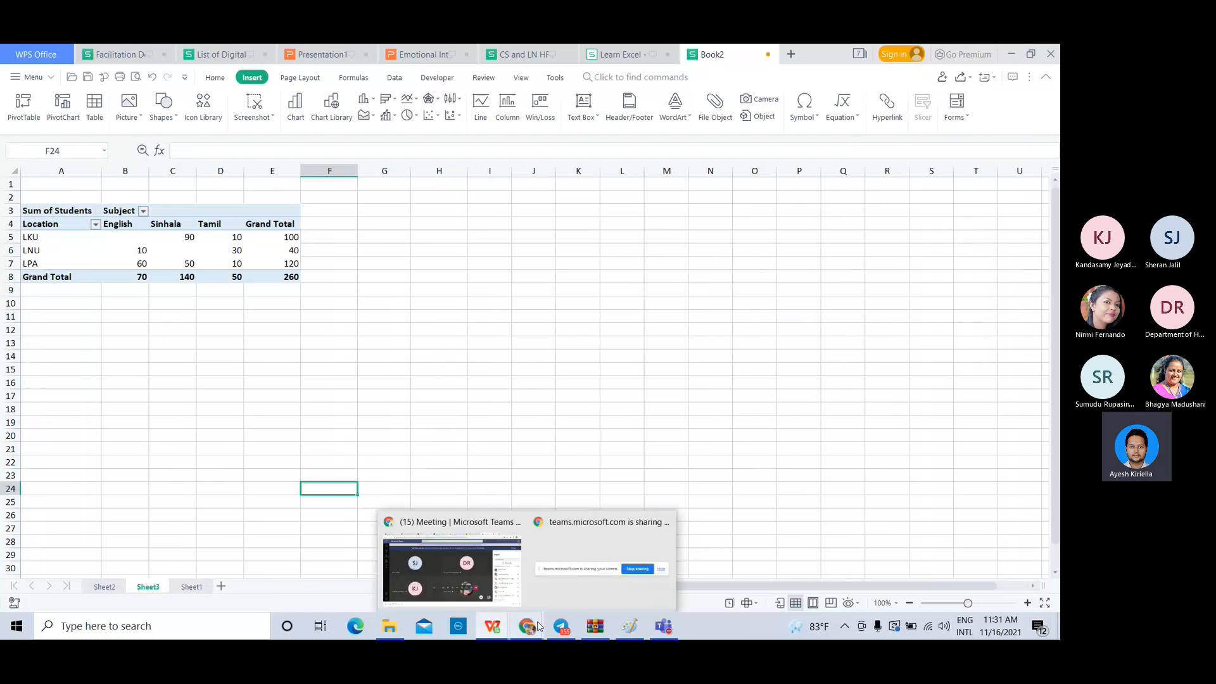
{"action": "left_click", "coordinate": [482, 587]}
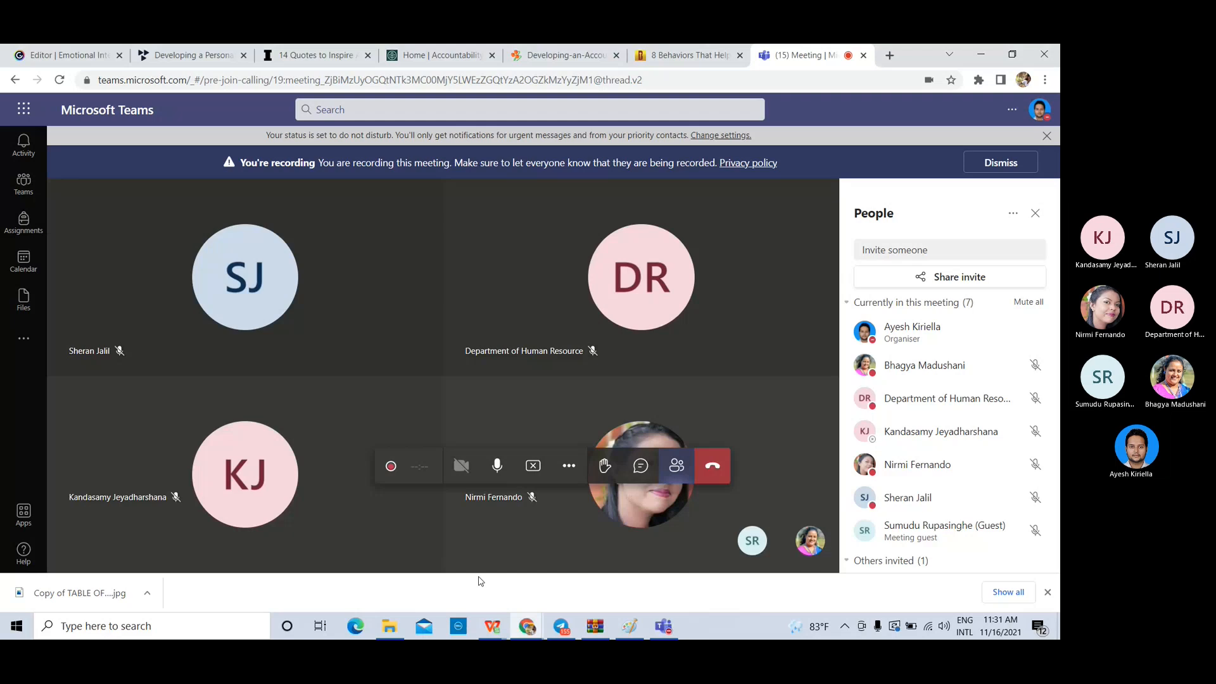
- Switch from the Teams meeting to WPS Office and open the Short Key sheet of the Learn Excel workbook
{"action": "scroll", "coordinate": [975, 412], "scroll_direction": "down", "scroll_amount": 3}
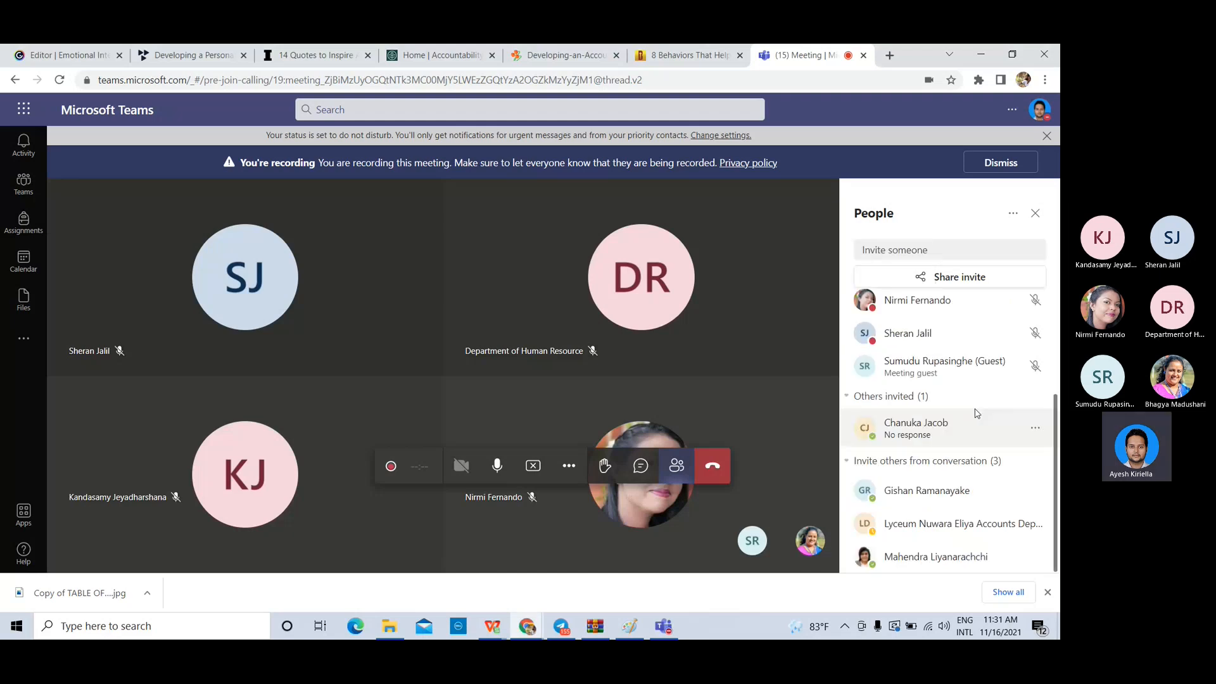
{"action": "scroll", "coordinate": [977, 413], "scroll_direction": "up", "scroll_amount": 3}
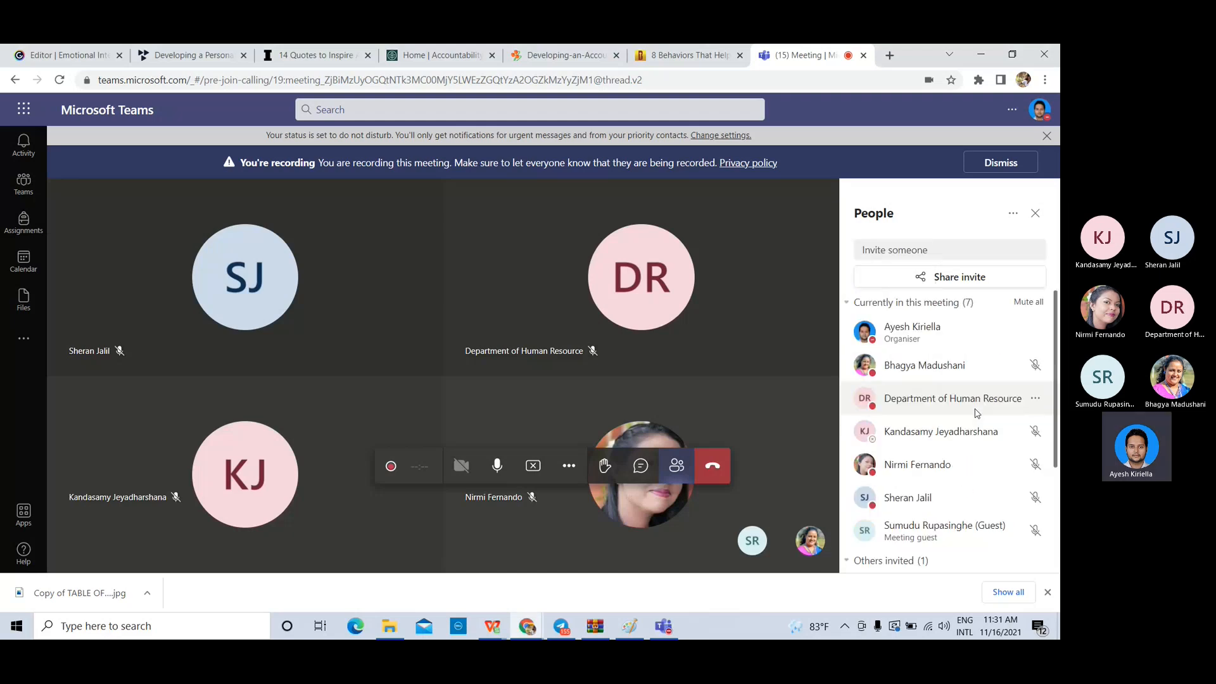
{"action": "key", "text": "alt+Tab"}
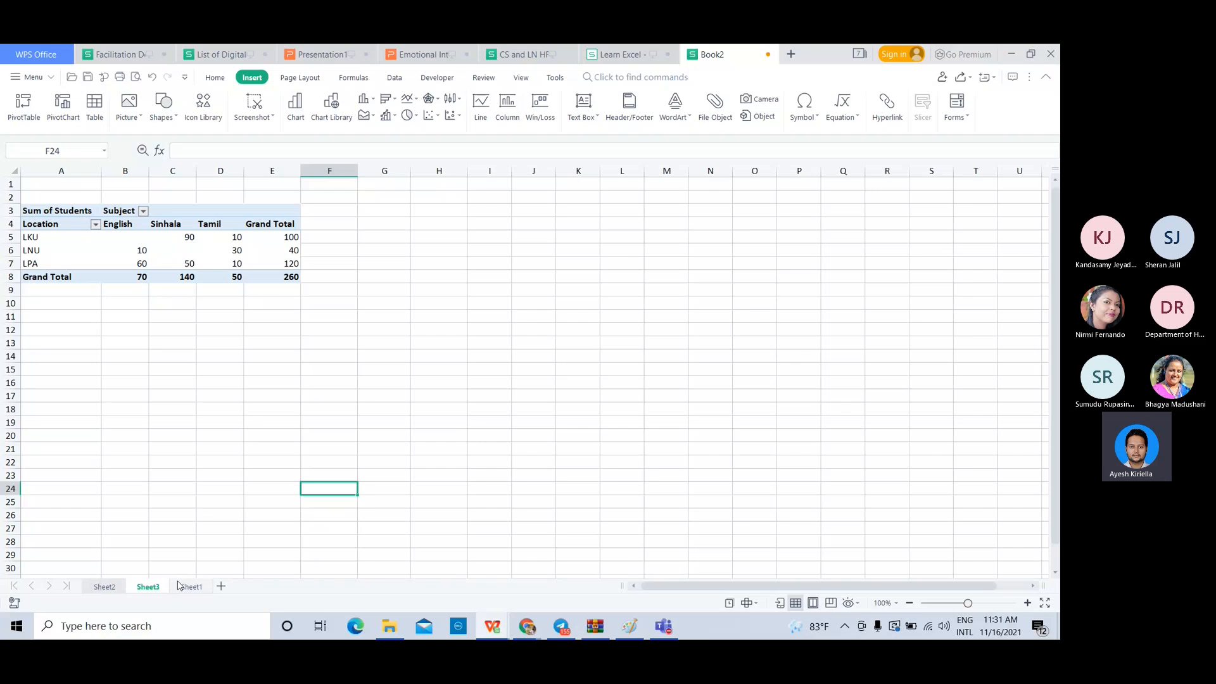
{"action": "left_click", "coordinate": [646, 49]}
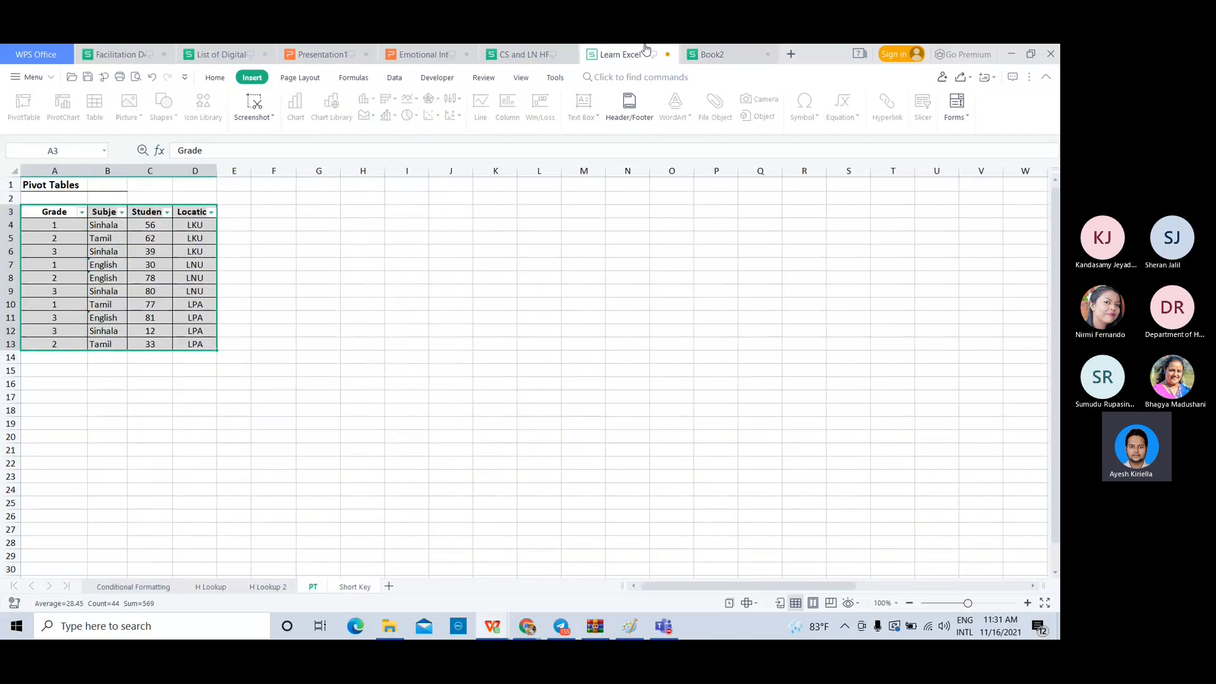
{"action": "left_click", "coordinate": [365, 589]}
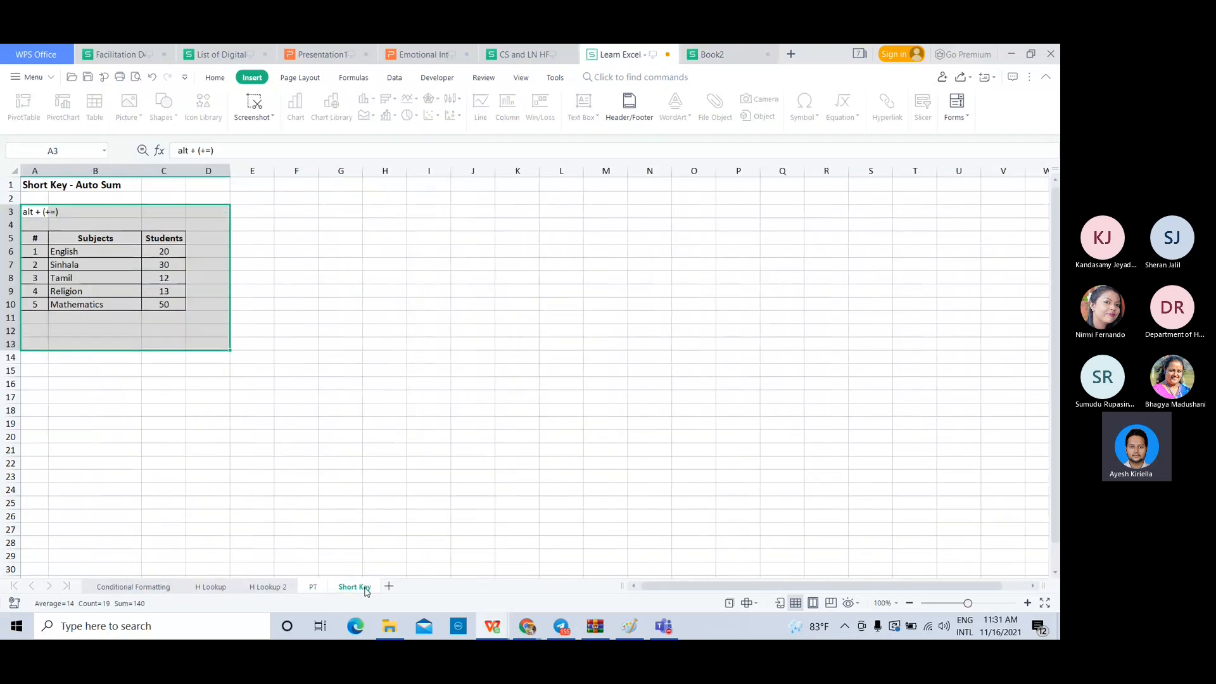
- Review the Short Key sheet's Auto Sum example, going over the Students column and the empty cell C11 below it
{"action": "left_click", "coordinate": [251, 423]}
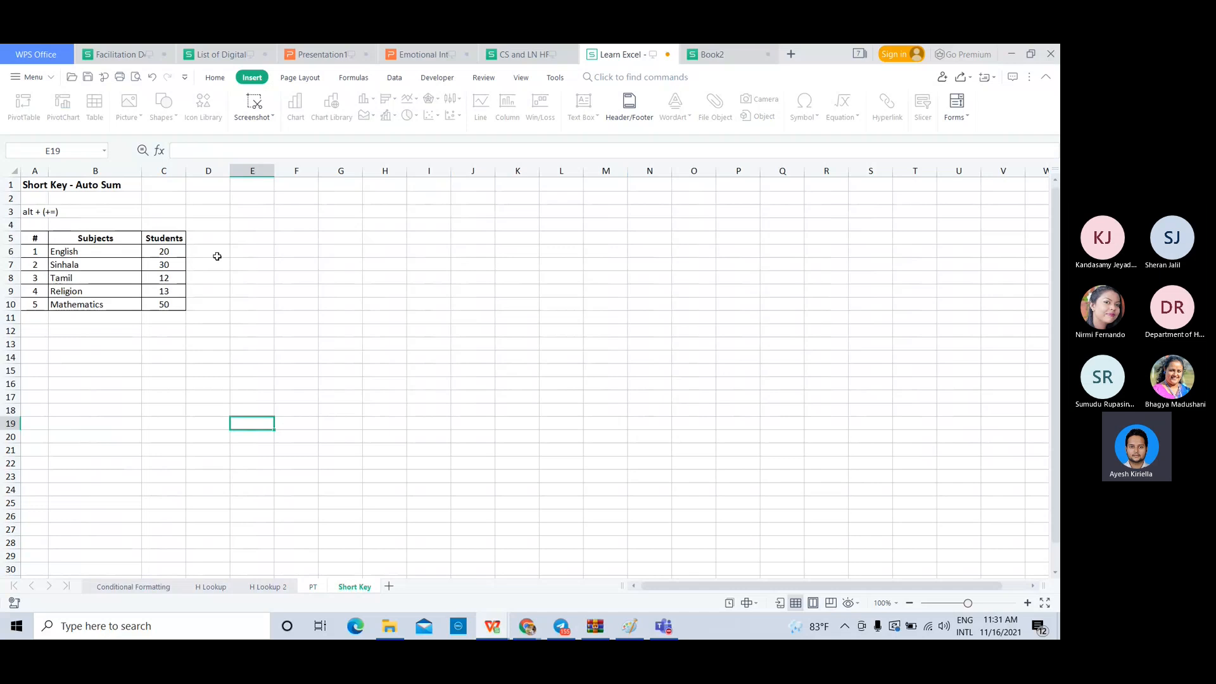
{"action": "left_click", "coordinate": [190, 273]}
{"action": "left_click", "coordinate": [212, 267]}
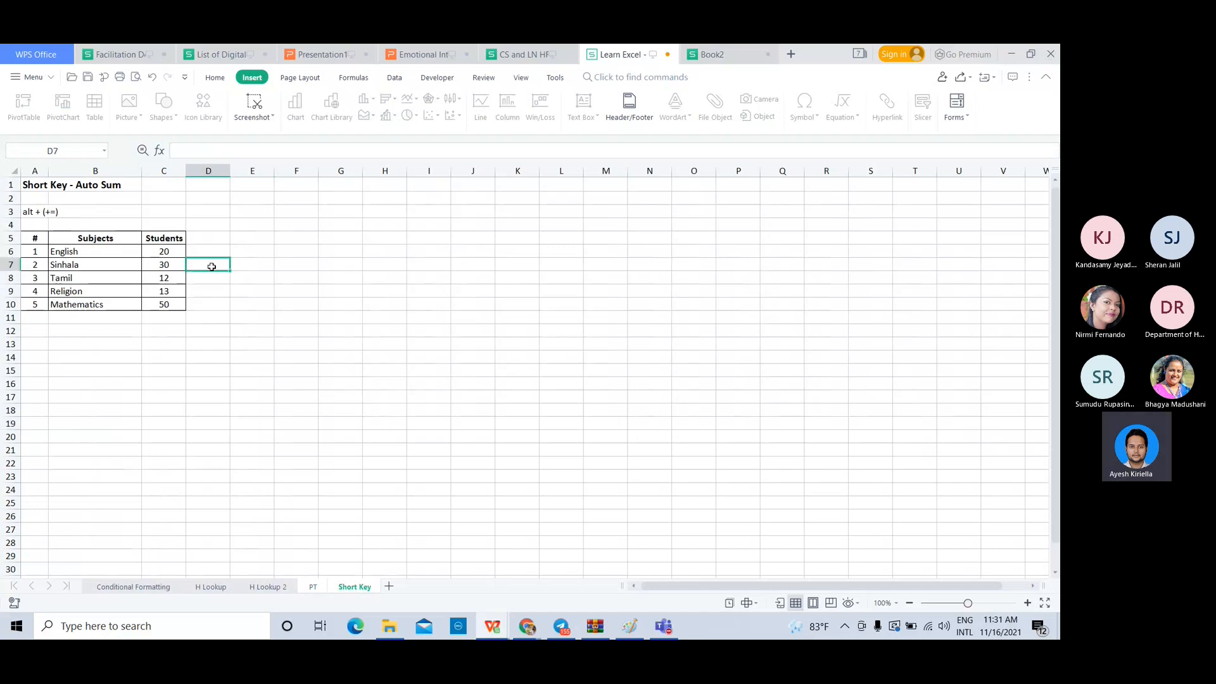
{"action": "left_click_drag", "start_coordinate": [180, 251], "coordinate": [168, 308]}
{"action": "left_click", "coordinate": [171, 316]}
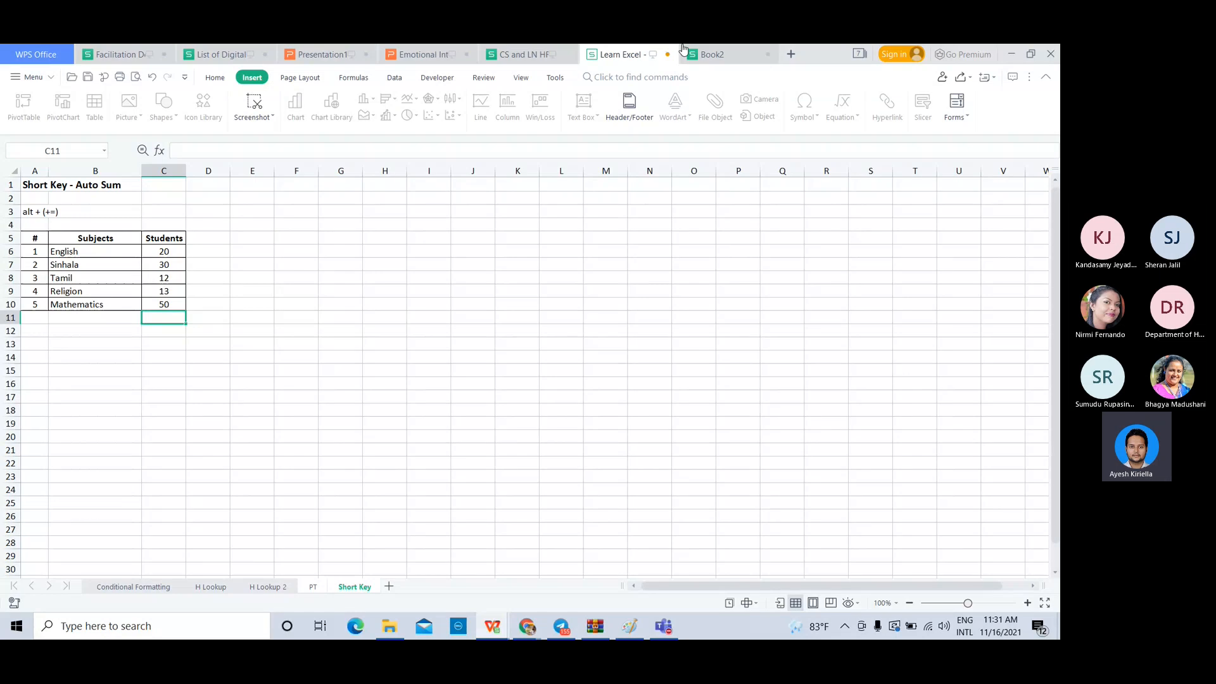
- Return to the Book2 workbook and show Sheet1's table filtered to the LKU rows
{"action": "key", "text": "ctrl+Tab"}
{"action": "left_click", "coordinate": [103, 586]}
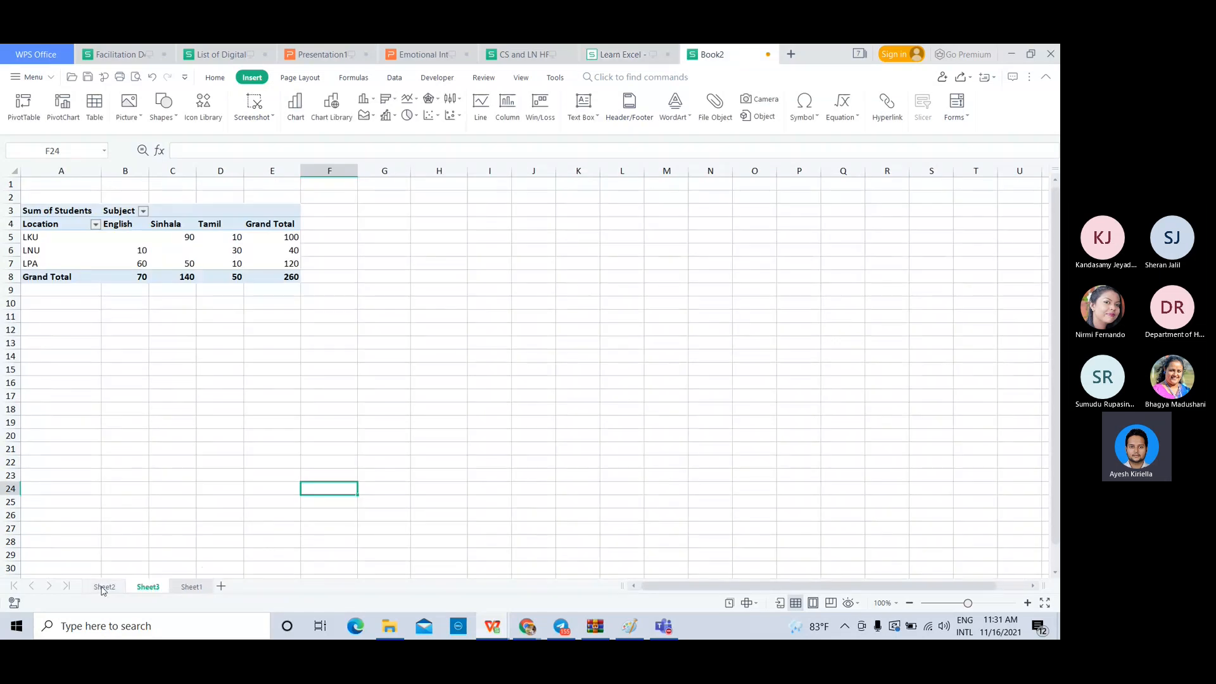
{"action": "left_click", "coordinate": [178, 588]}
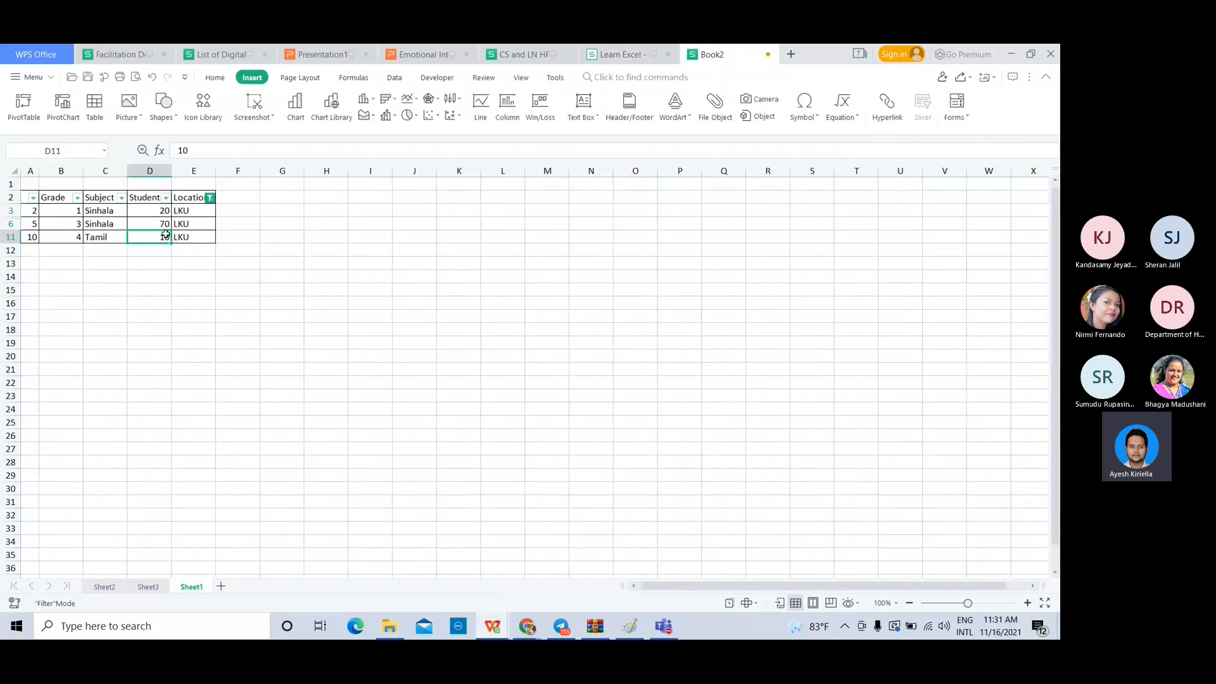
{"action": "left_click", "coordinate": [152, 291]}
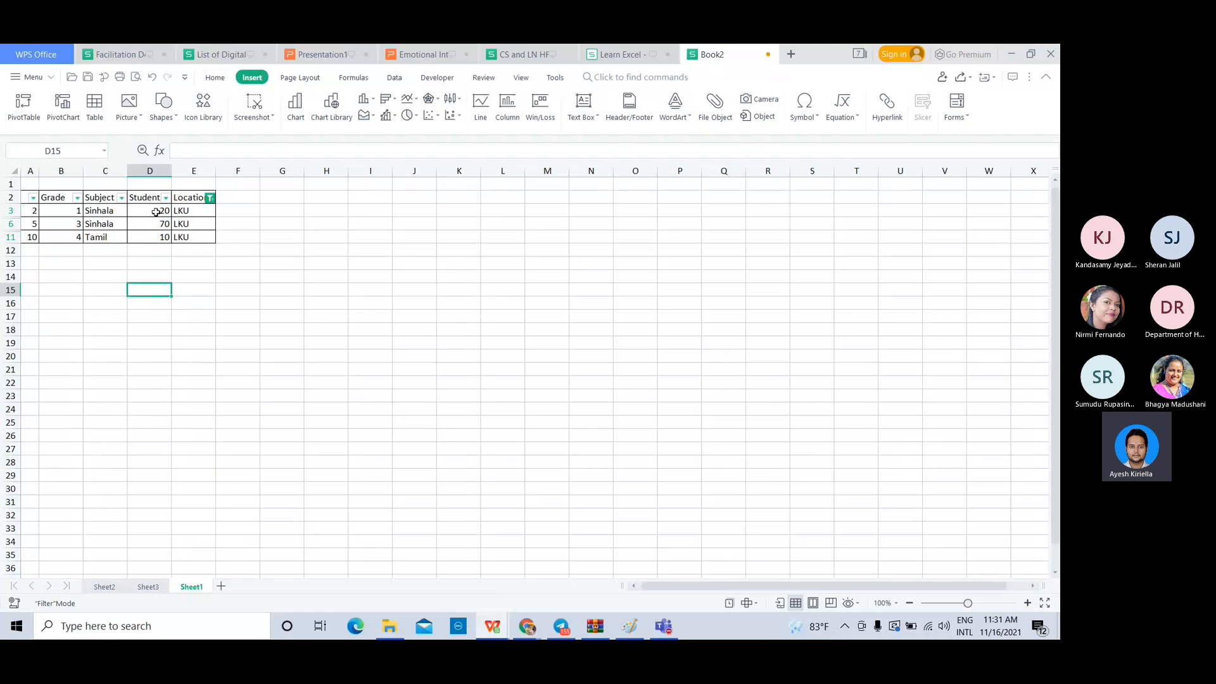
- Total the visible Students values with AutoSum into D12 and select the cell to view its formula
{"action": "left_click_drag", "start_coordinate": [155, 212], "coordinate": [156, 249]}
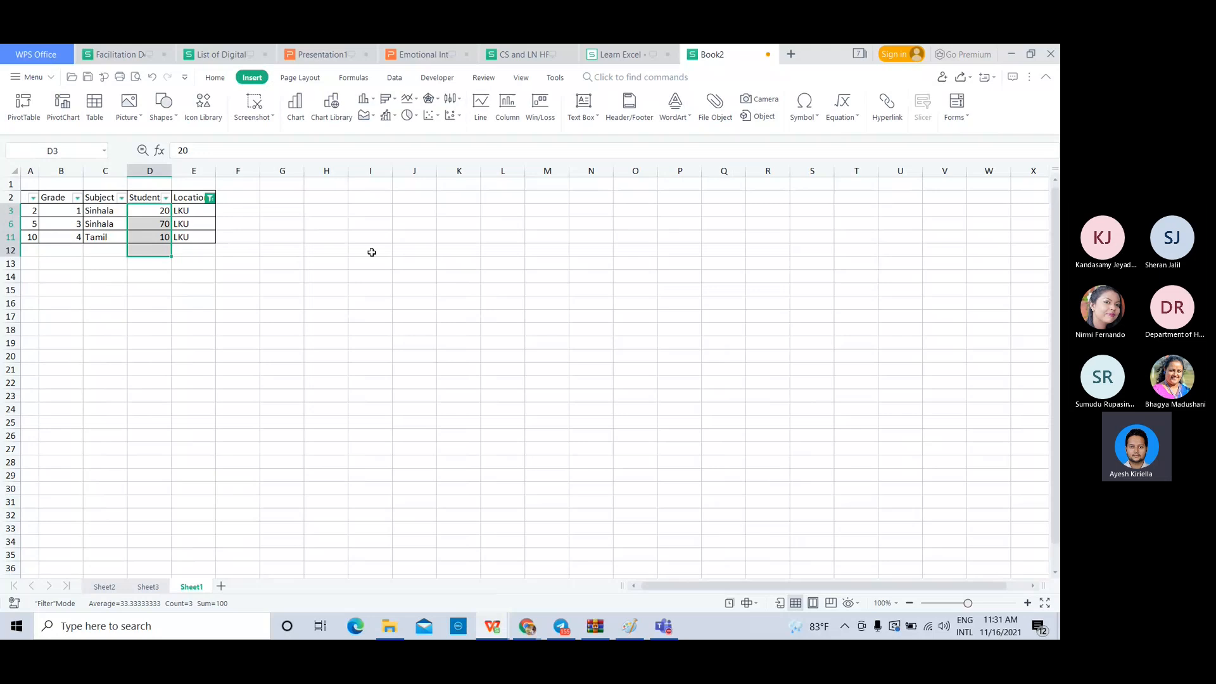
{"action": "key", "text": "alt+equal"}
{"action": "left_click", "coordinate": [249, 296]}
{"action": "left_click", "coordinate": [166, 251]}
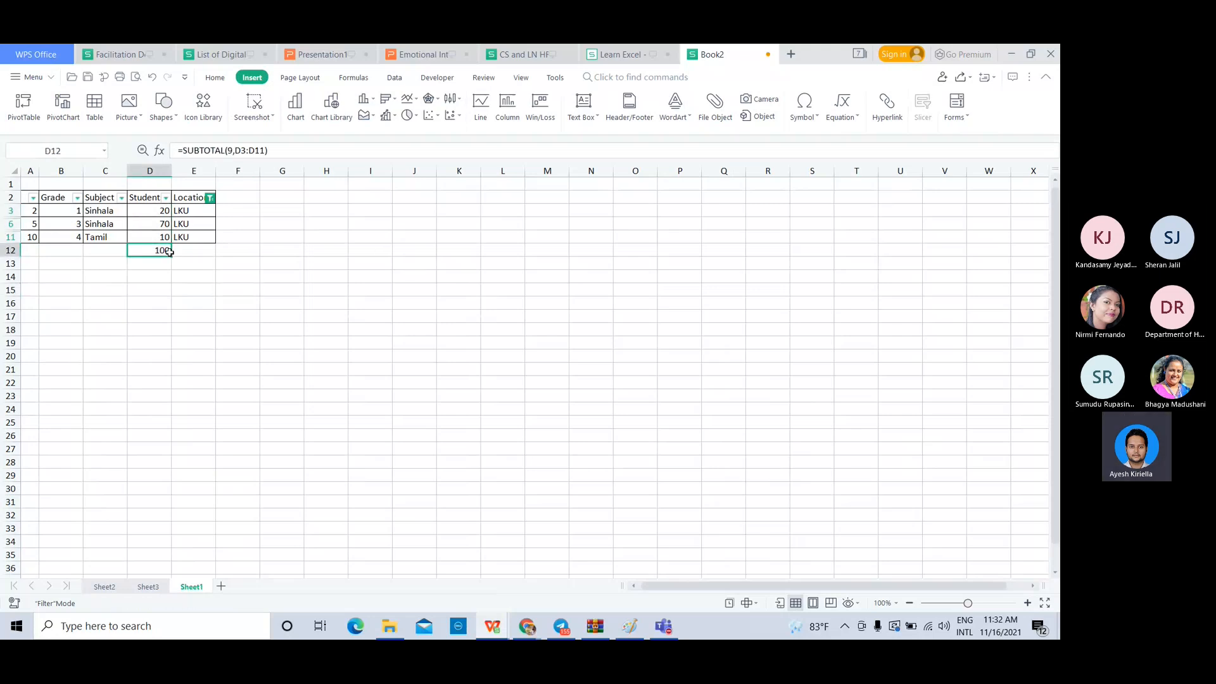
- Check the AutoSum total in D12 below the Students column and delete it
{"action": "left_click", "coordinate": [215, 77]}
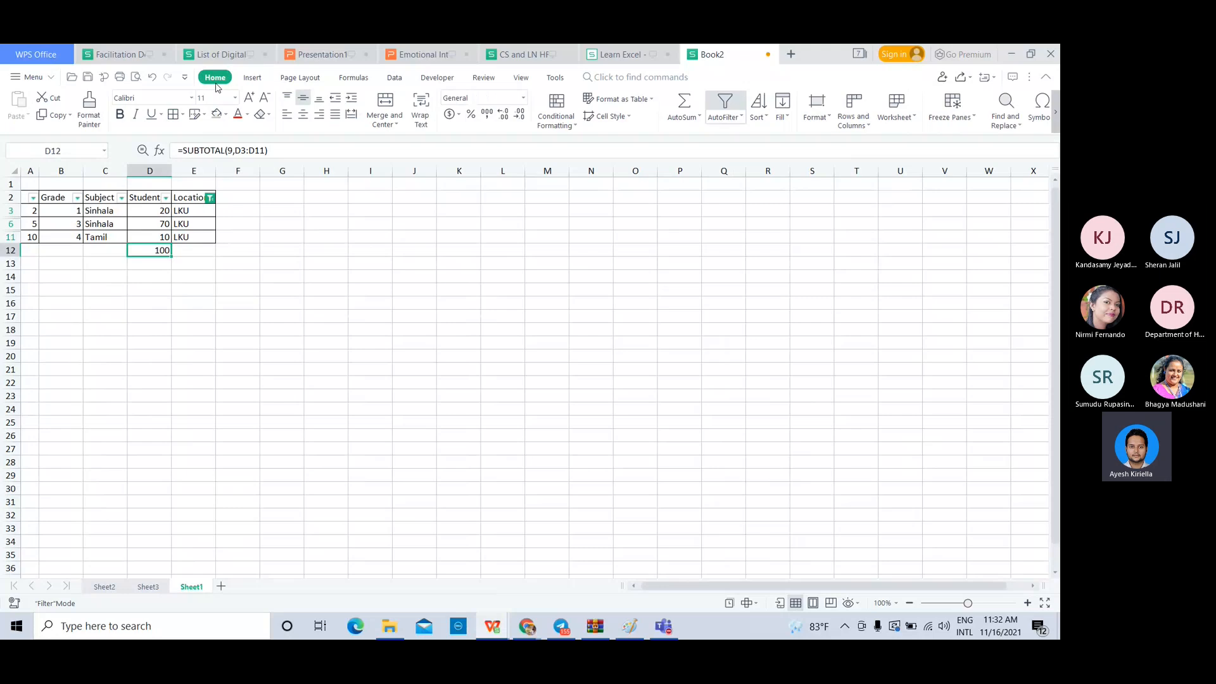
{"action": "left_click", "coordinate": [342, 251]}
{"action": "left_click", "coordinate": [166, 275]}
{"action": "left_click", "coordinate": [150, 252]}
{"action": "left_click", "coordinate": [182, 291]}
{"action": "left_click", "coordinate": [145, 274]}
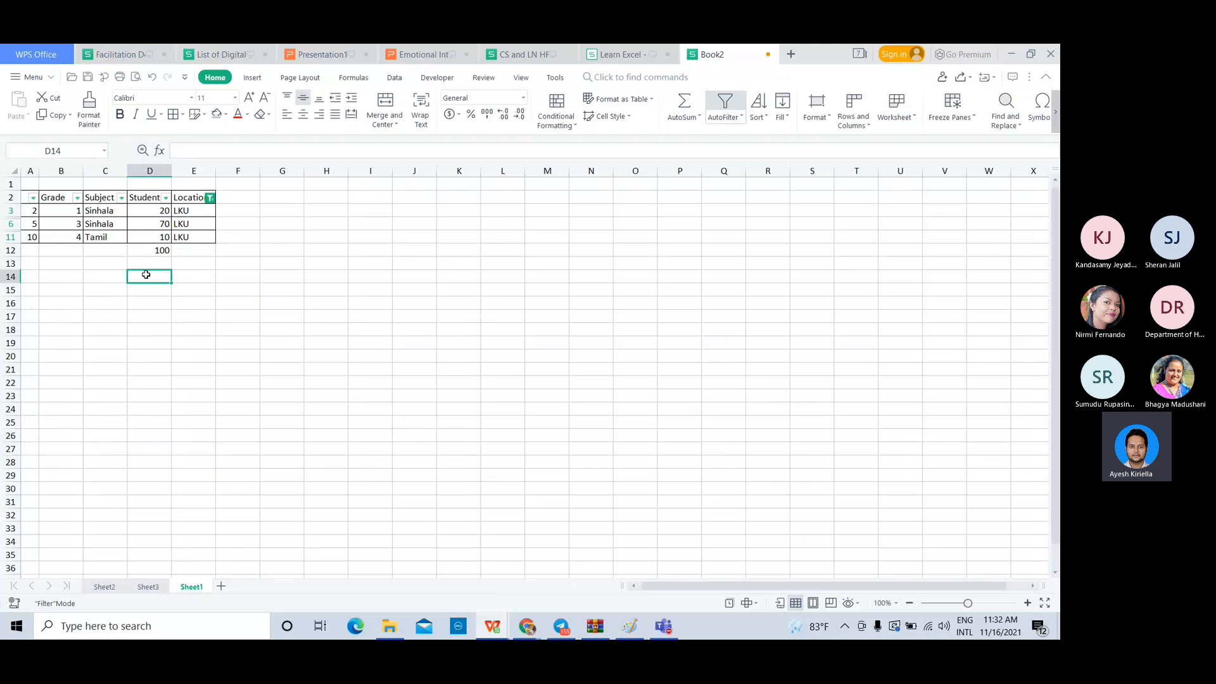
{"action": "left_click", "coordinate": [154, 252]}
{"action": "key", "text": "Delete"}
{"action": "left_click", "coordinate": [261, 272]}
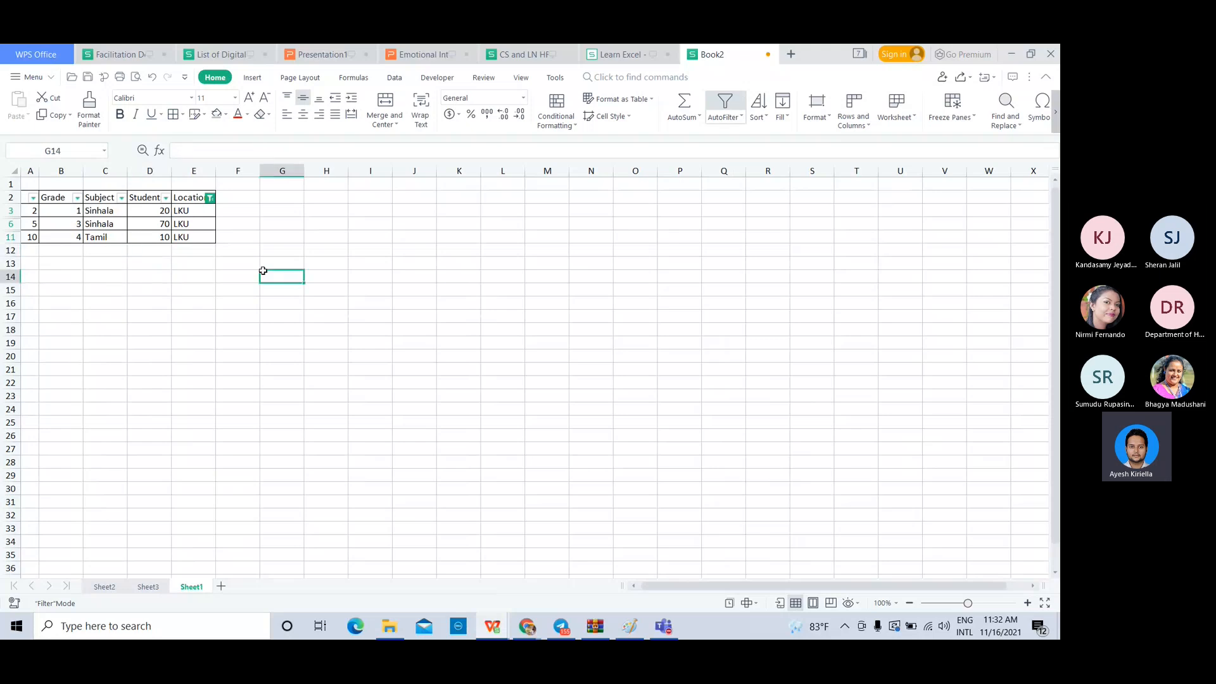
- Demonstrate AutoSum again on the filtered Students values and clear the resulting total from D12
{"action": "left_click", "coordinate": [154, 205]}
{"action": "left_click_drag", "start_coordinate": [154, 205], "coordinate": [155, 252]}
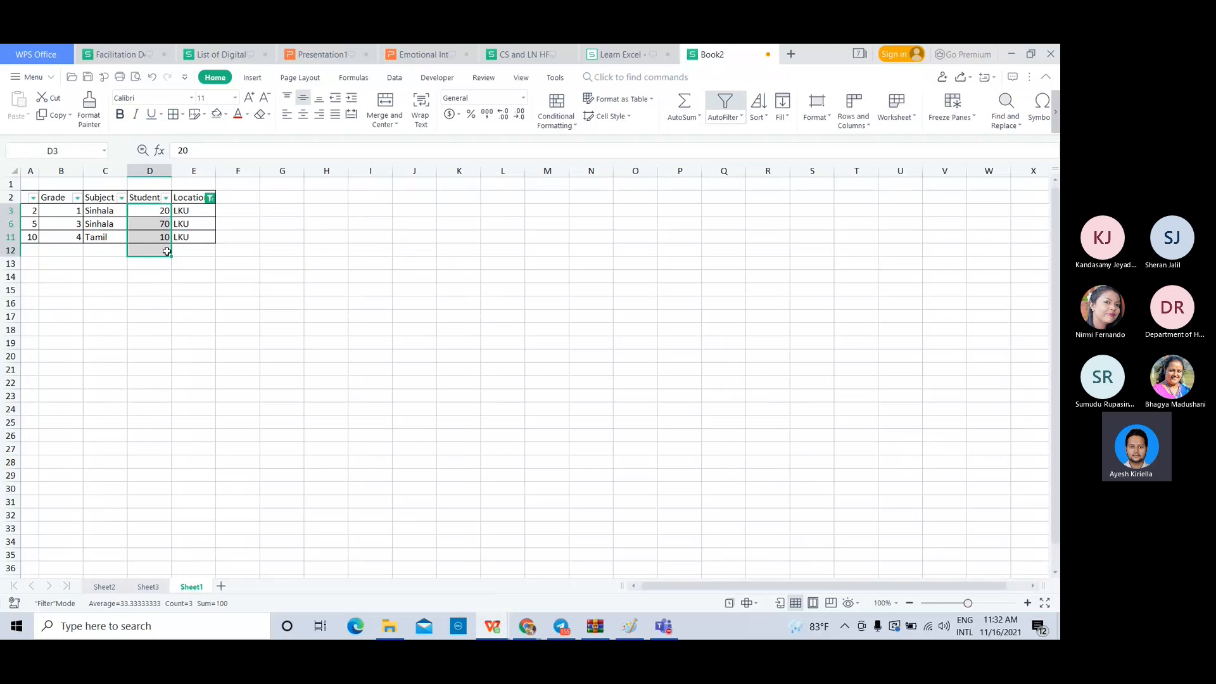
{"action": "left_click_drag", "start_coordinate": [156, 214], "coordinate": [157, 237]}
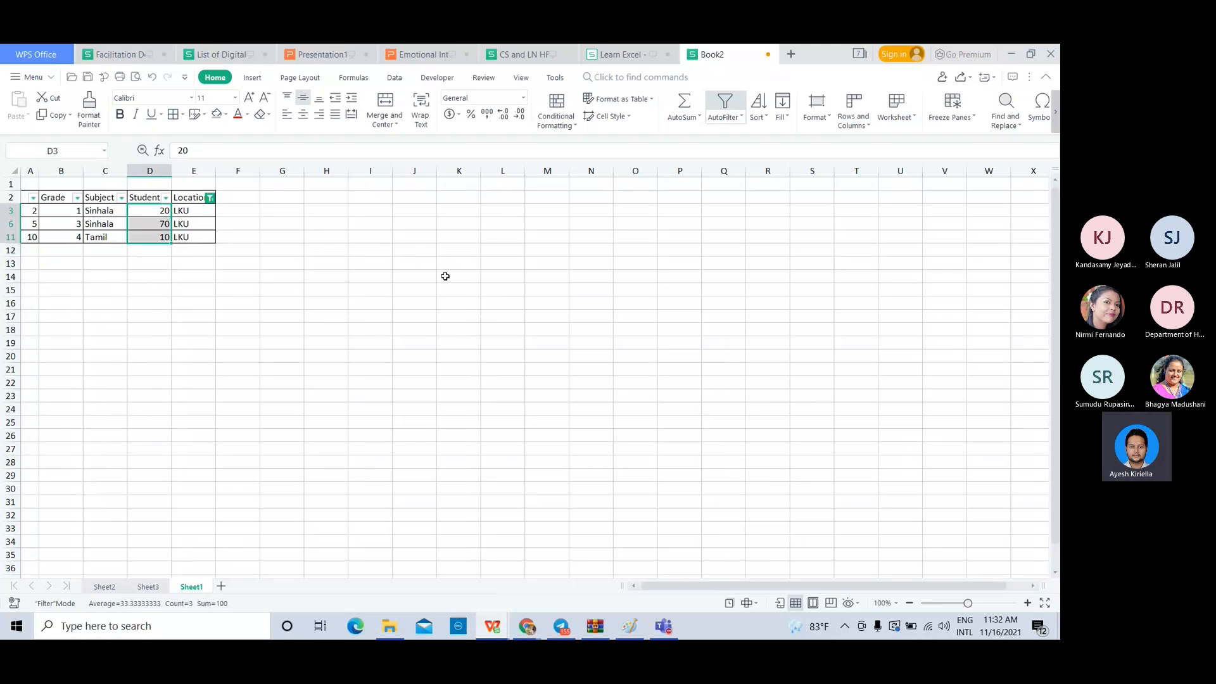
{"action": "key", "text": "alt+equal"}
{"action": "left_click", "coordinate": [446, 277]}
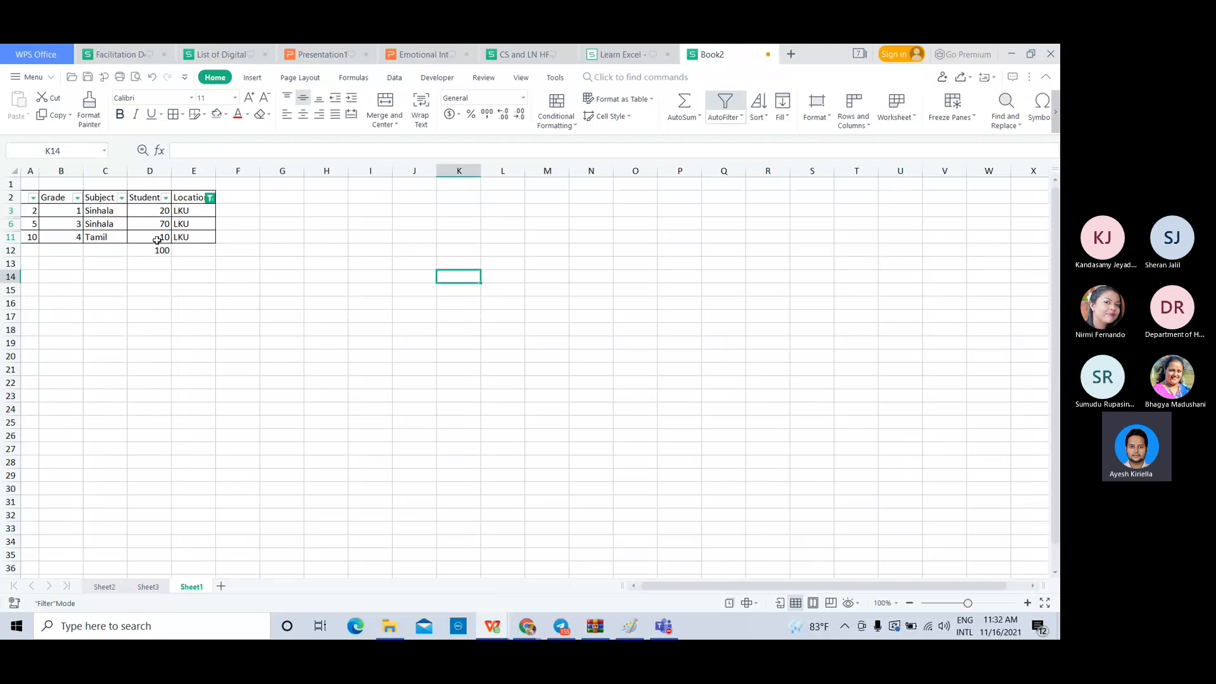
{"action": "left_click", "coordinate": [162, 273]}
{"action": "left_click", "coordinate": [158, 251]}
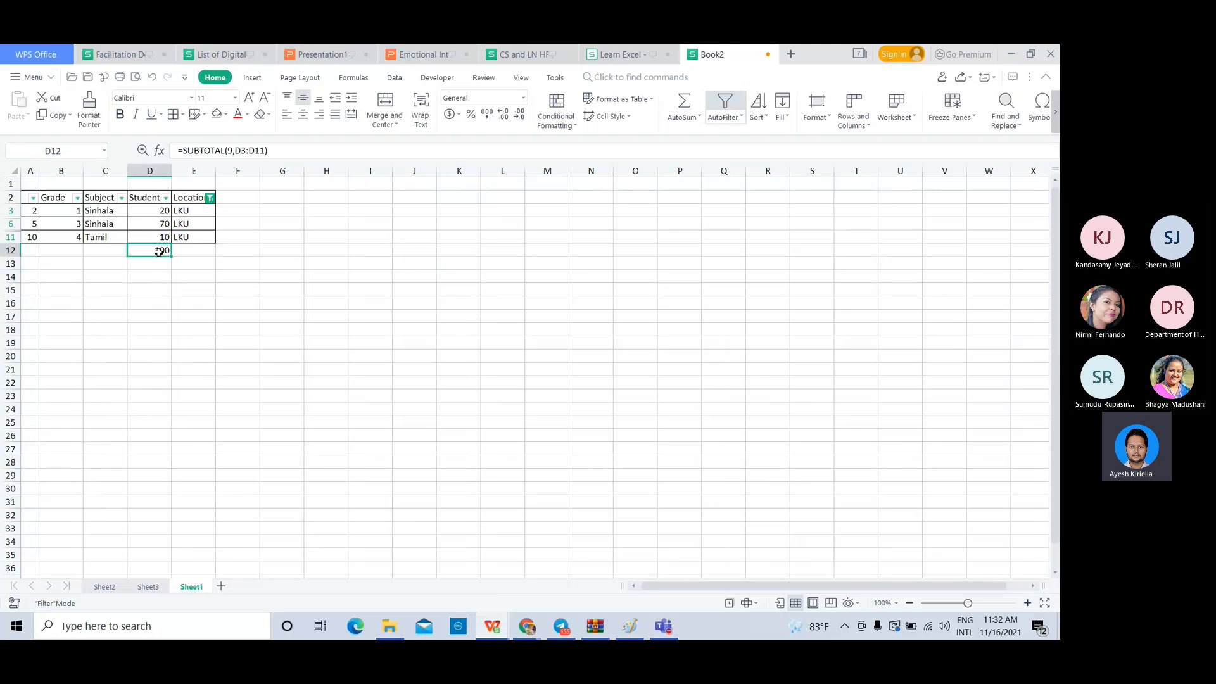
{"action": "key", "text": "Delete"}
{"action": "left_click", "coordinate": [247, 276]}
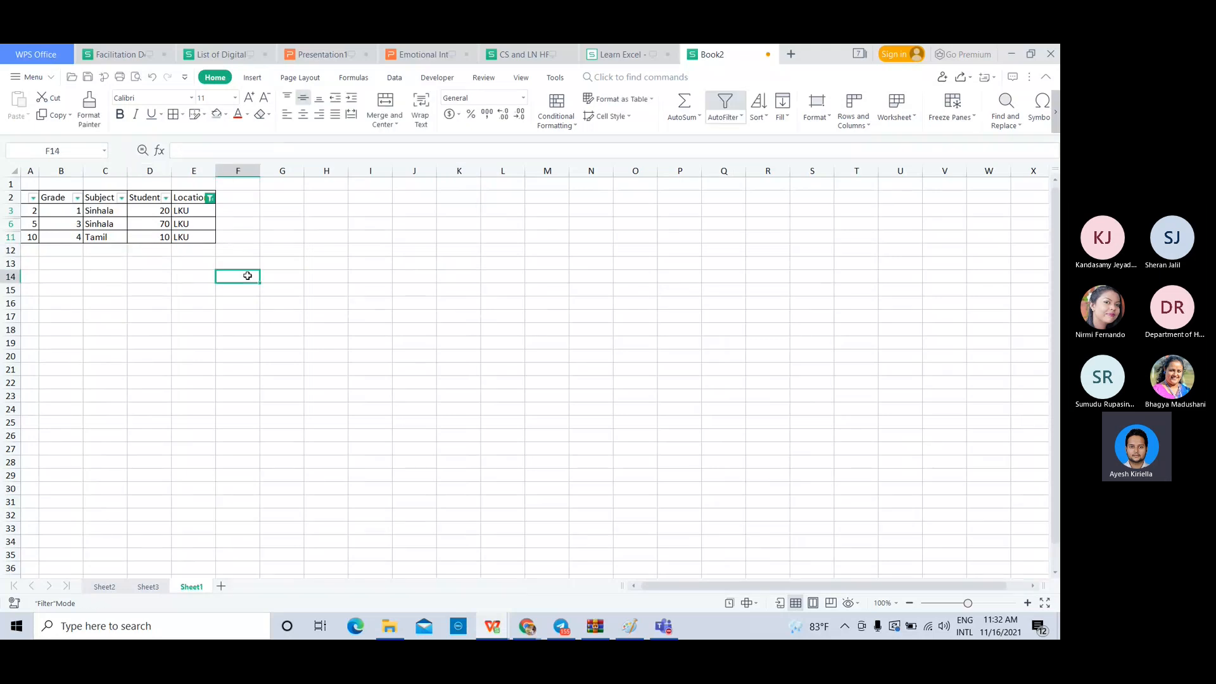
- Insert an AutoSum total of the filtered LKU Students values in D12
{"action": "left_click_drag", "start_coordinate": [164, 212], "coordinate": [158, 251]}
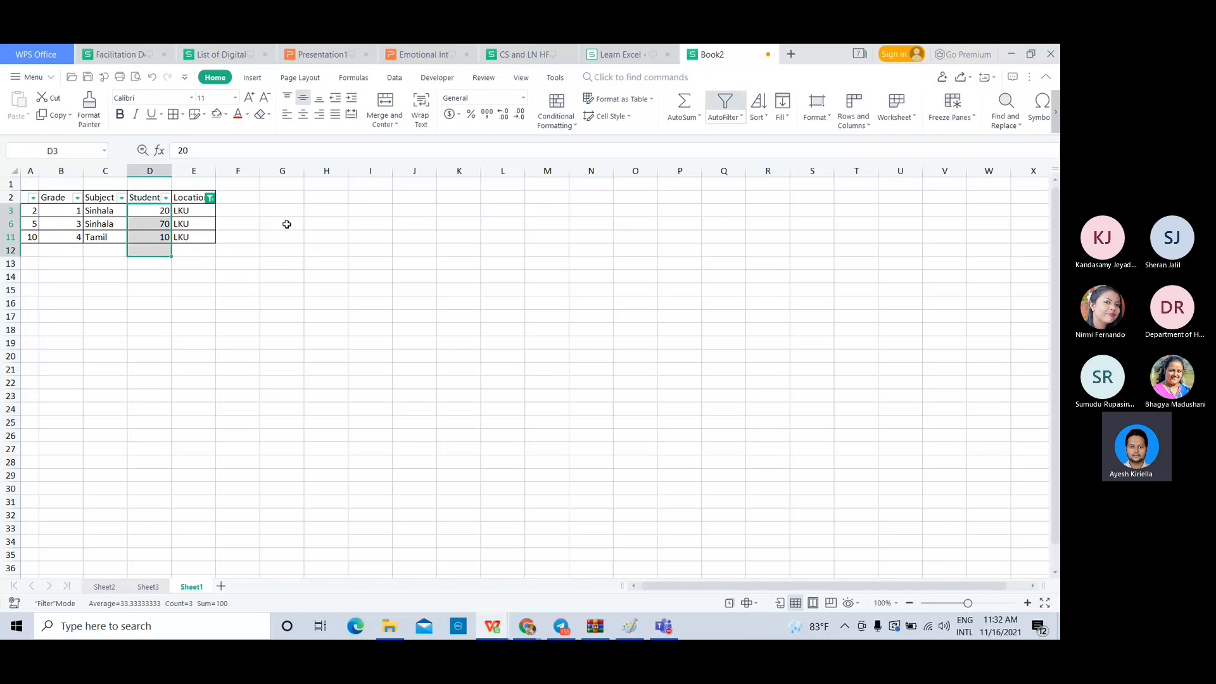
{"action": "key", "text": "alt"}
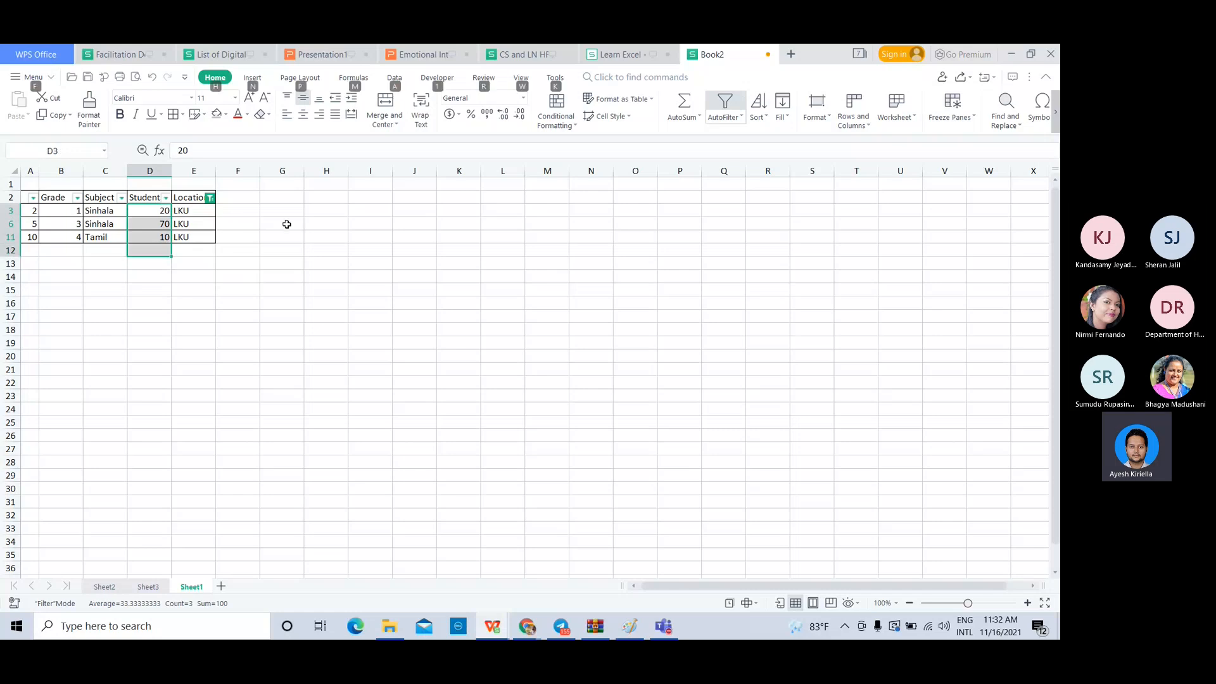
{"action": "key", "text": "alt"}
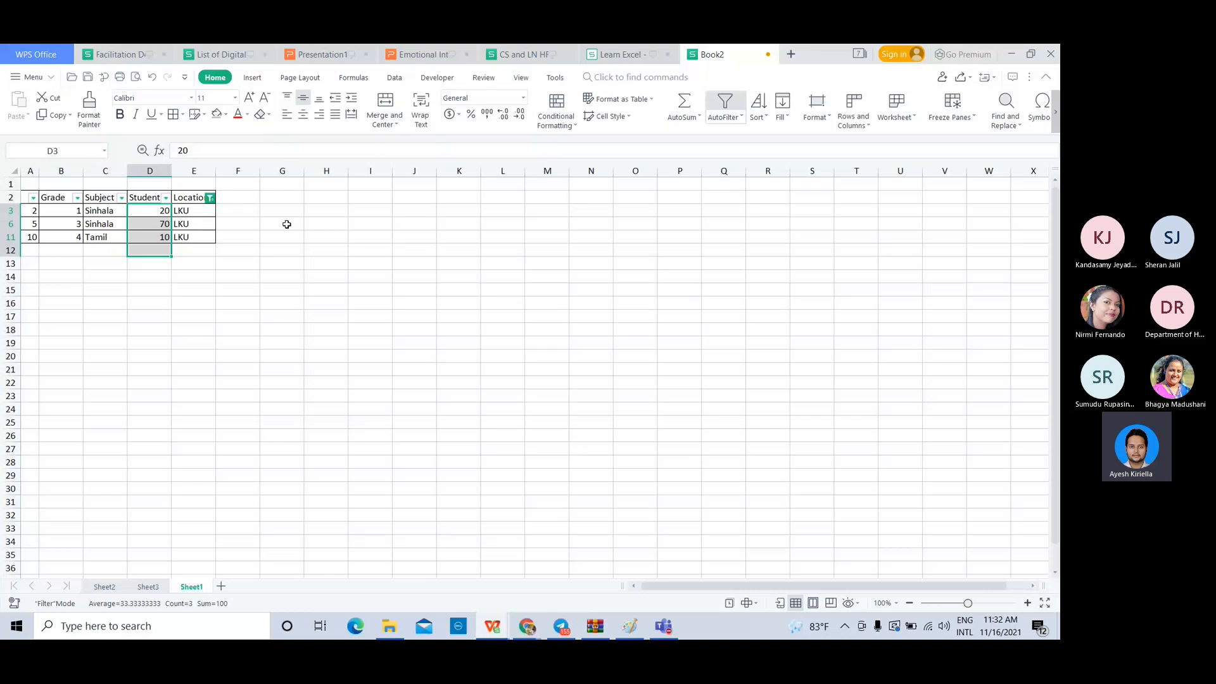
{"action": "key", "text": "alt+equal"}
{"action": "key", "text": "Return"}
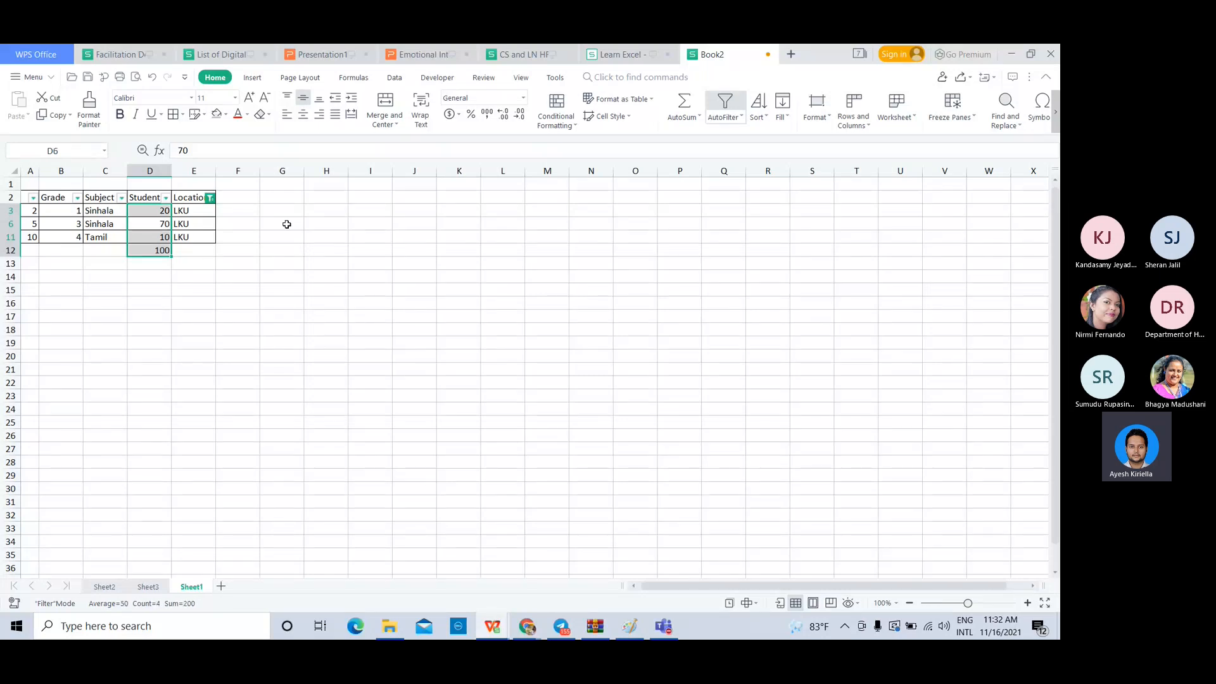
- Inspect the SUBTOTAL formula and its highlighted range in D12, leaving the formula as it is
{"action": "left_click", "coordinate": [287, 224]}
{"action": "left_click", "coordinate": [155, 250]}
{"action": "double_click", "coordinate": [155, 250]}
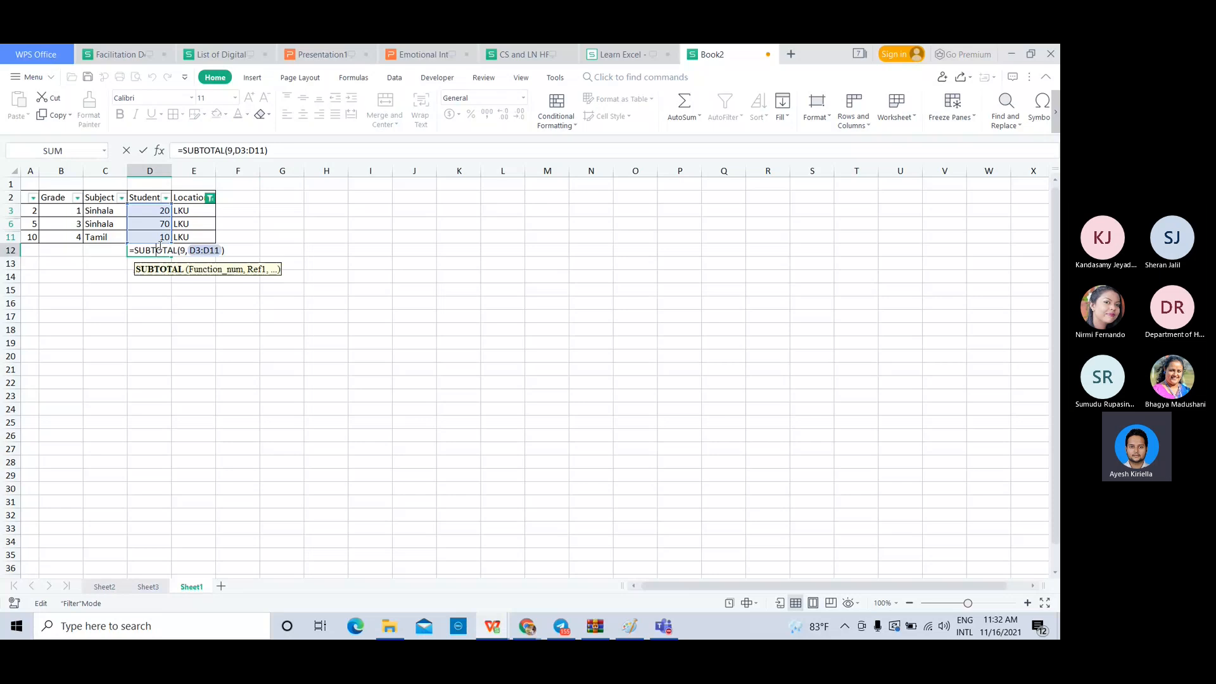
{"action": "key", "text": "Return"}
{"action": "left_click", "coordinate": [389, 273]}
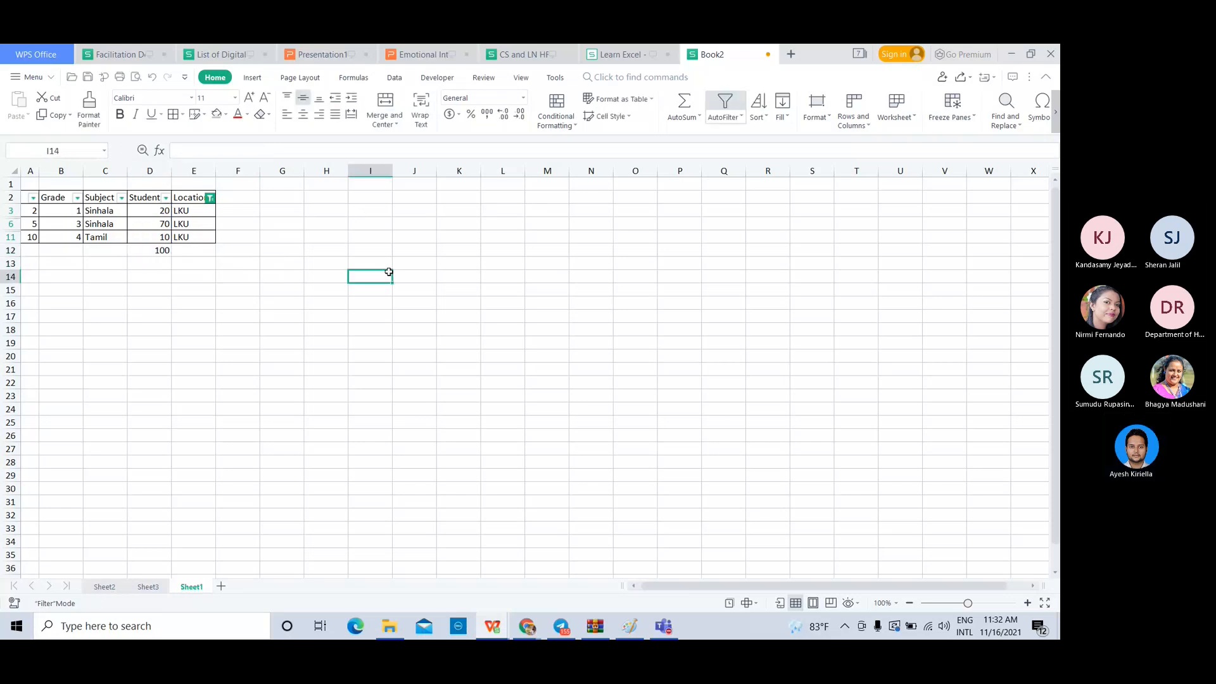
- Switch to the Microsoft Teams meeting in Chrome and set the speaker volume to 100
{"action": "key", "text": "alt+Tab"}
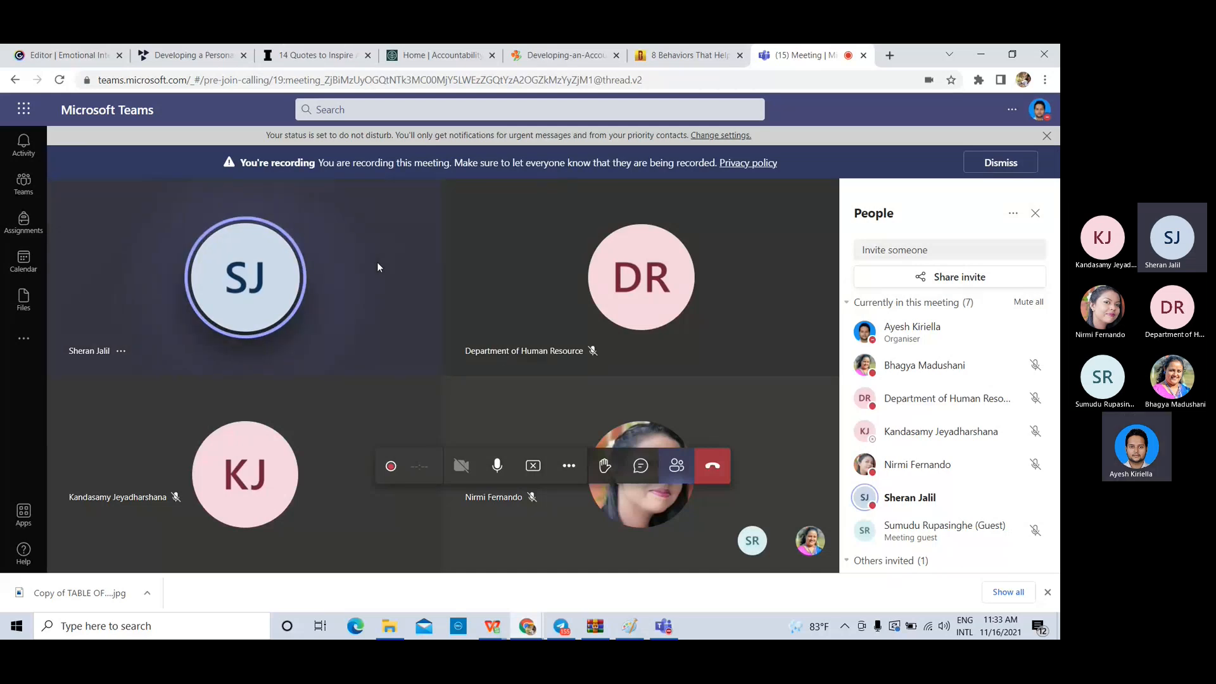
{"action": "left_click", "coordinate": [944, 626]}
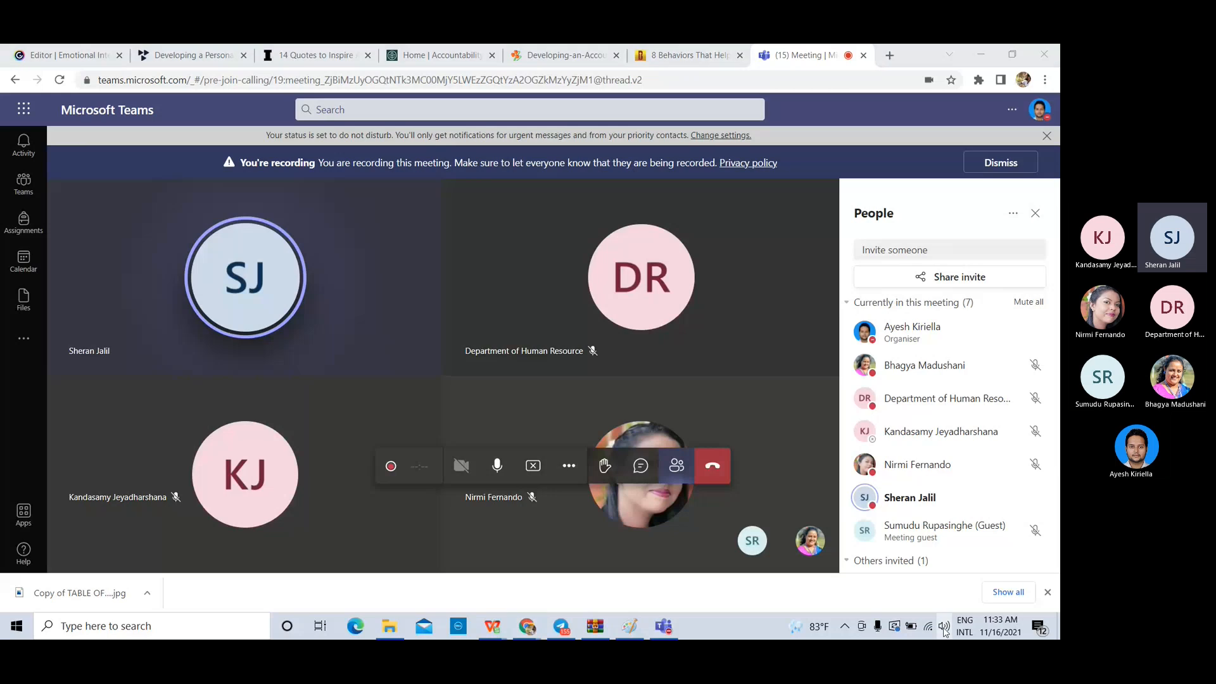
{"action": "left_click_drag", "start_coordinate": [976, 605], "coordinate": [1016, 595]}
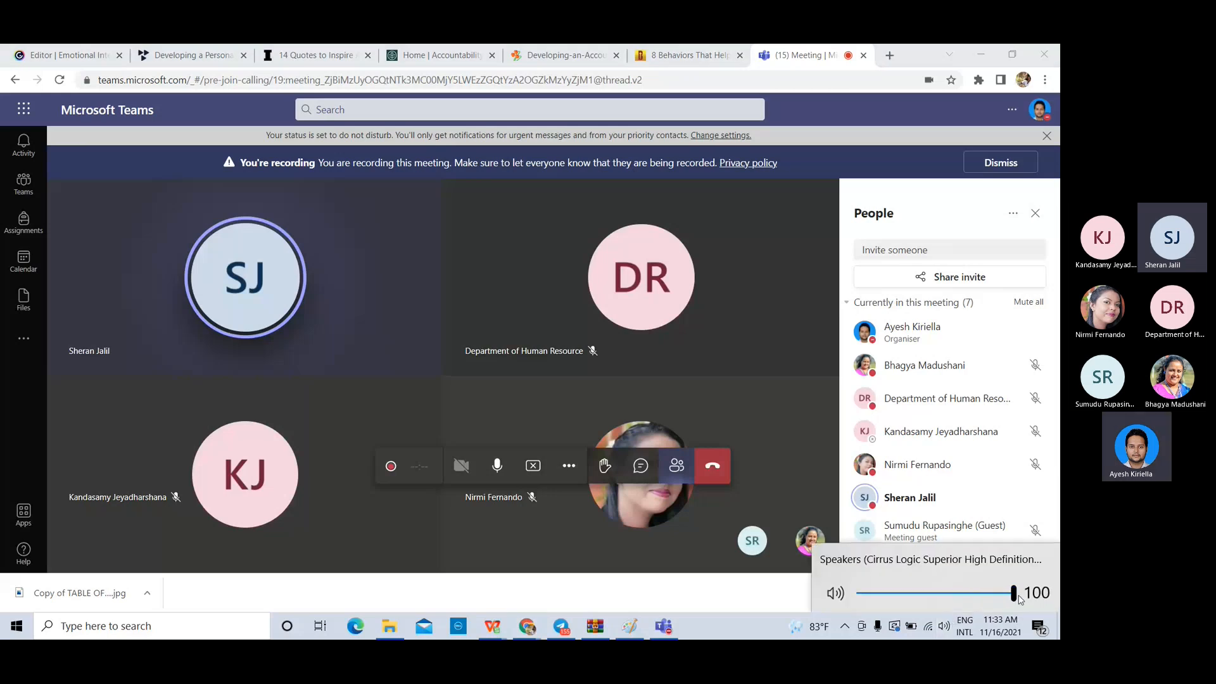
{"action": "left_click", "coordinate": [748, 632]}
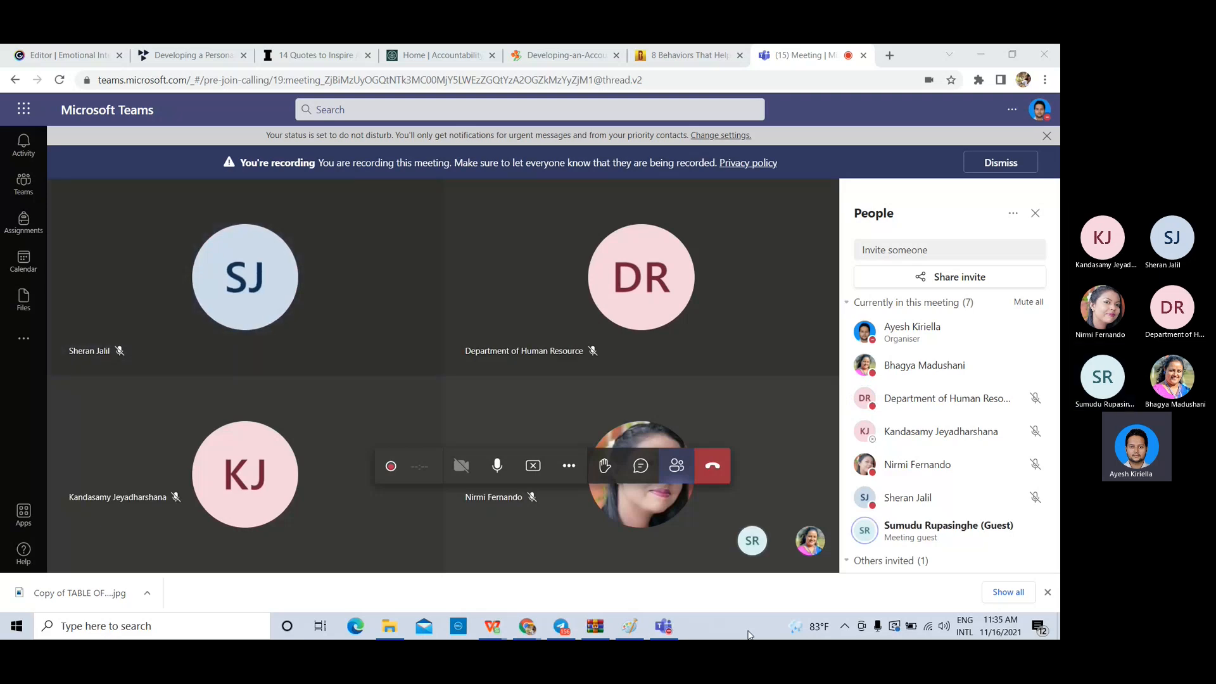
- Mute the computer's speakers during the meeting and unmute them again
{"action": "left_click", "coordinate": [943, 627]}
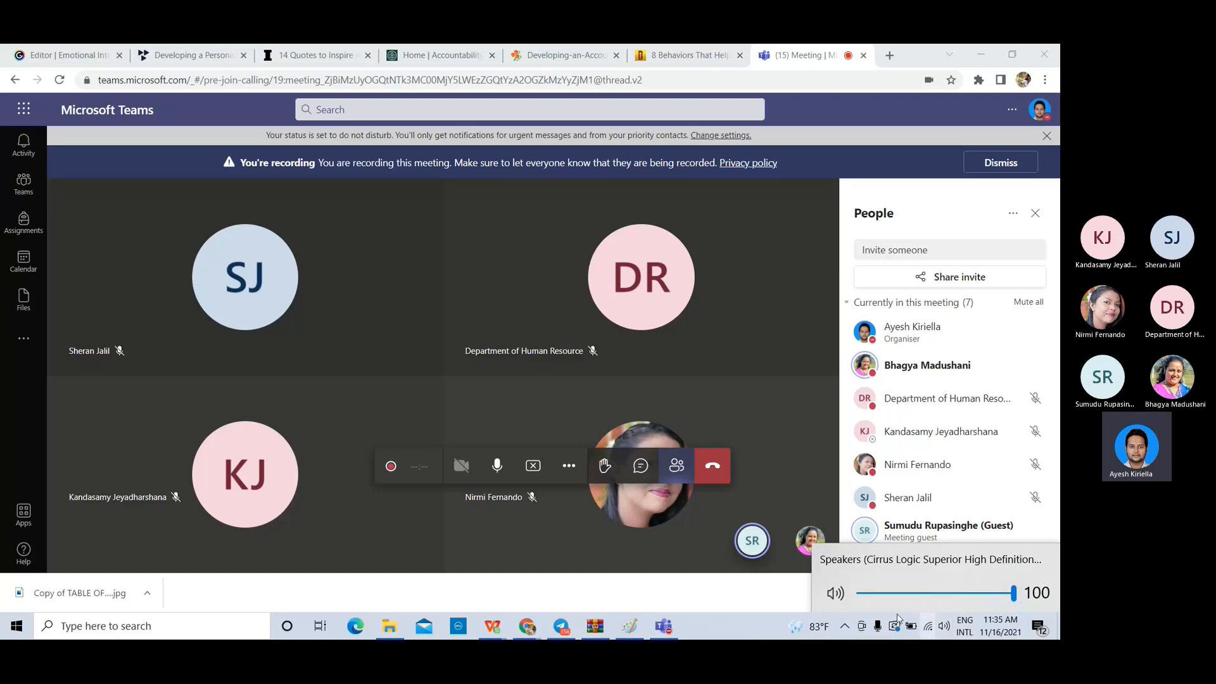
{"action": "left_click", "coordinate": [835, 593]}
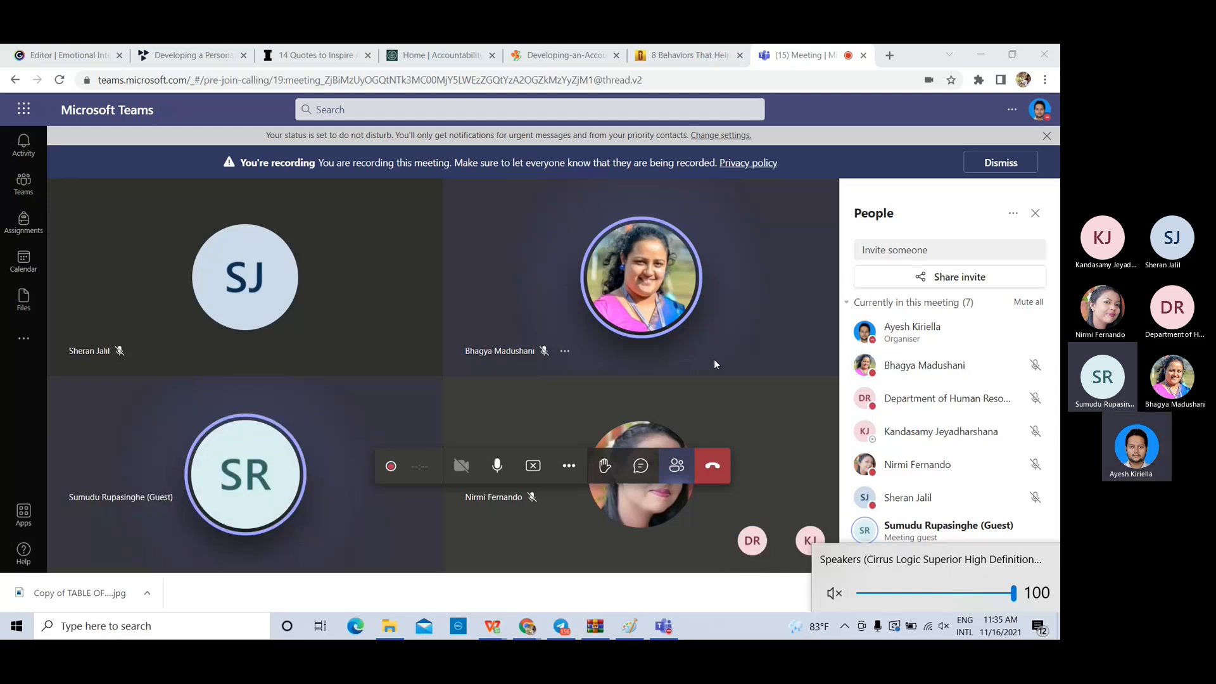
{"action": "left_click", "coordinate": [835, 593]}
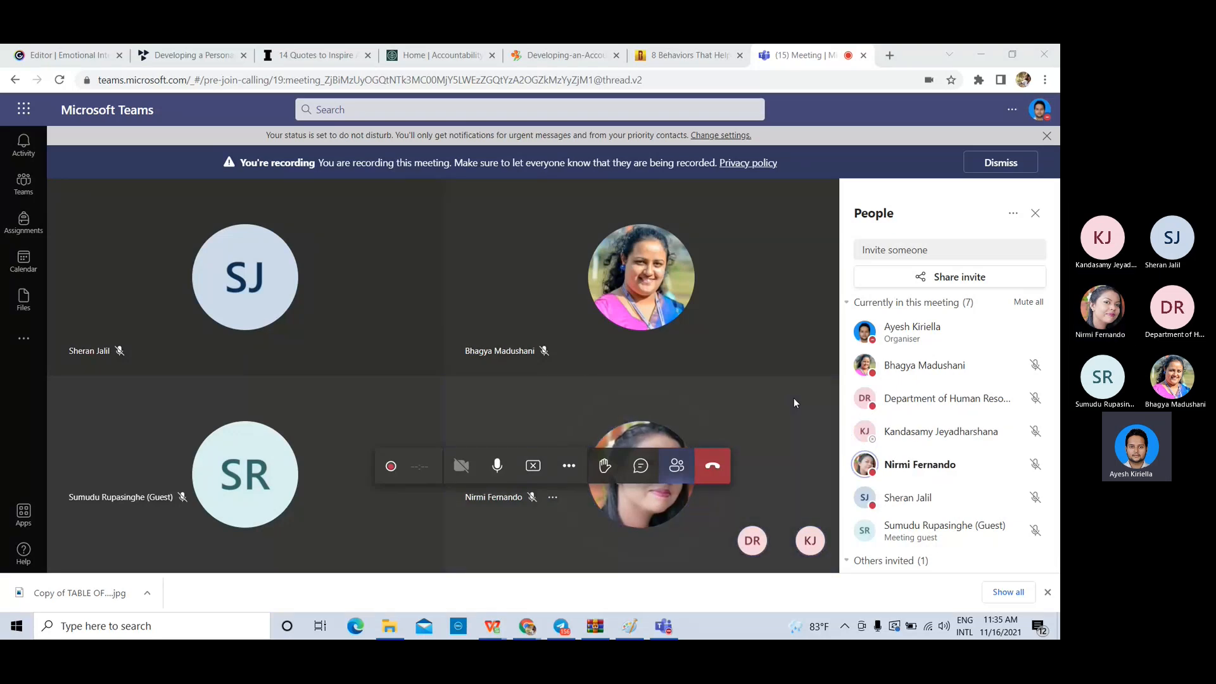
- Look through the meeting's participant list and stop sharing the screen
{"action": "scroll", "coordinate": [973, 456], "scroll_direction": "down", "scroll_amount": 3}
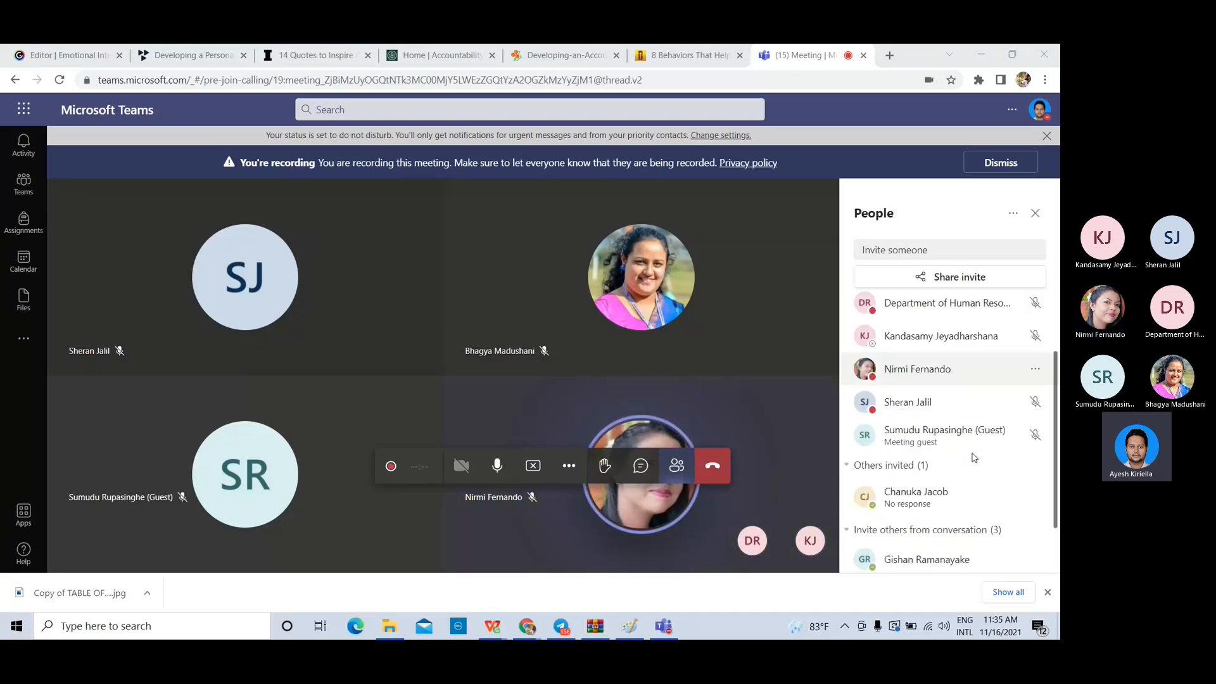
{"action": "scroll", "coordinate": [973, 456], "scroll_direction": "up", "scroll_amount": 3}
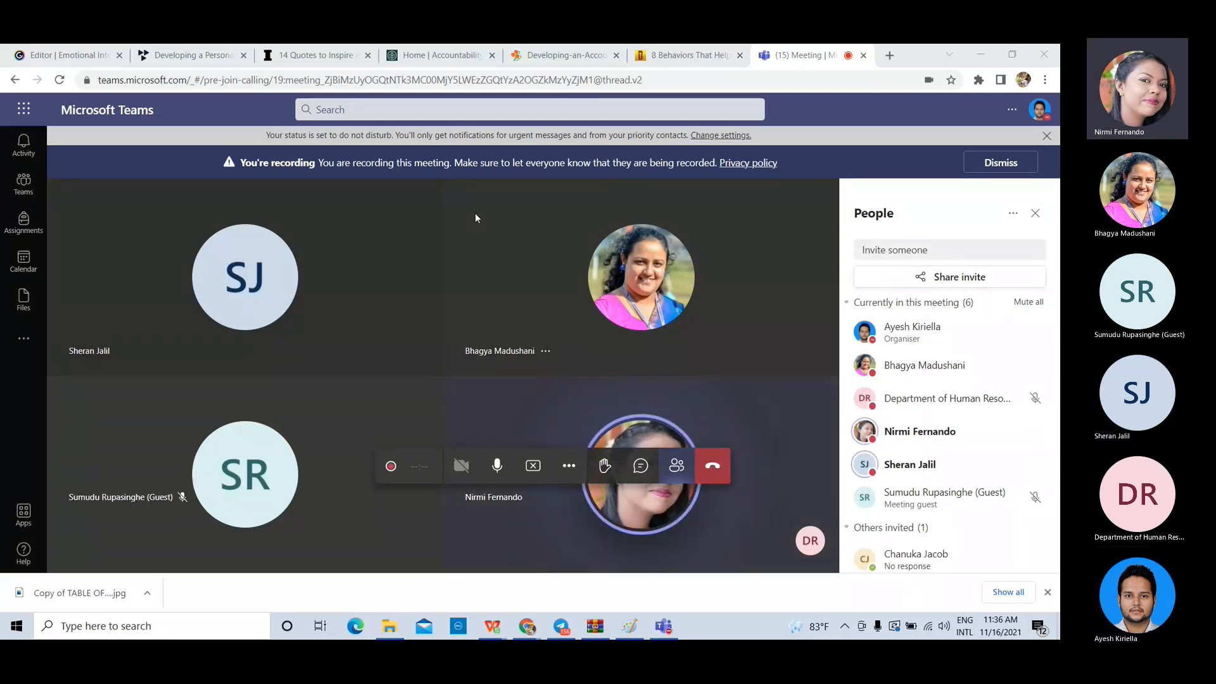
{"action": "mouse_move", "coordinate": [611, 244]}
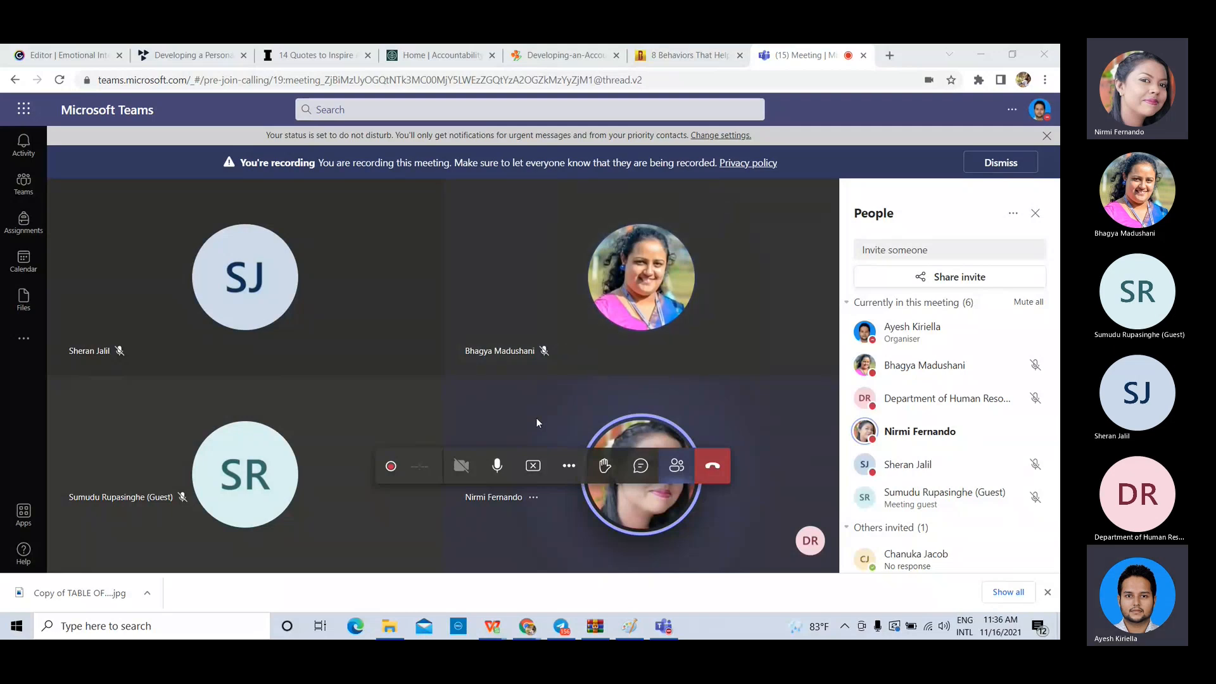
{"action": "left_click", "coordinate": [534, 465]}
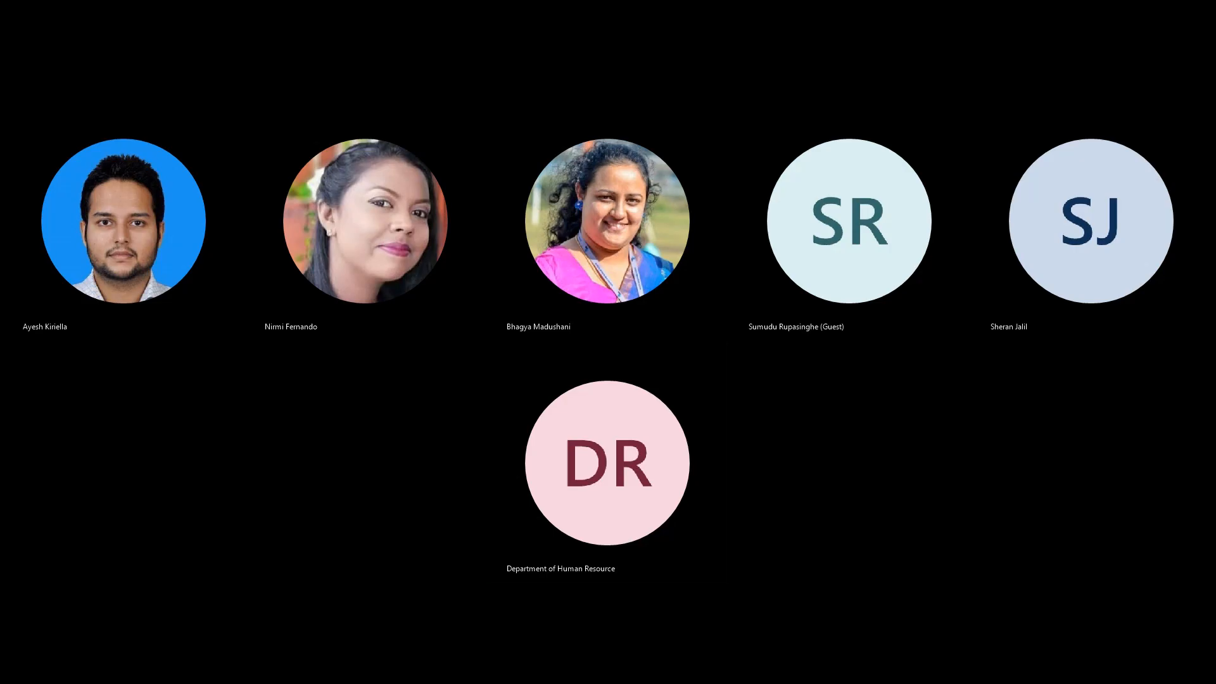